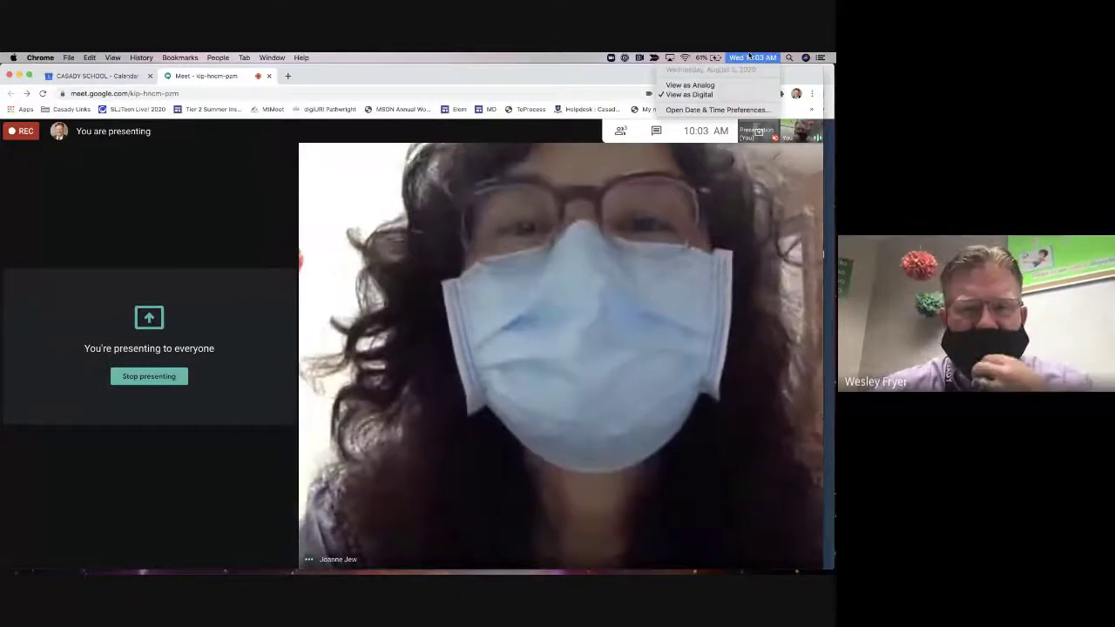
Load support.casady.org in a new browser tab
click(749, 57)
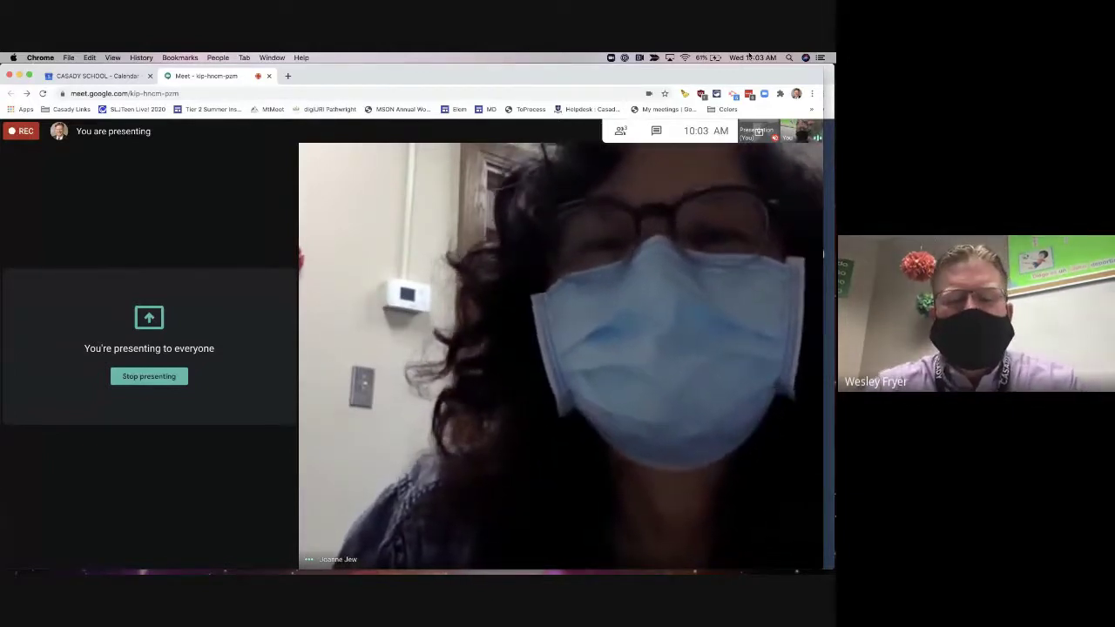
click(287, 76)
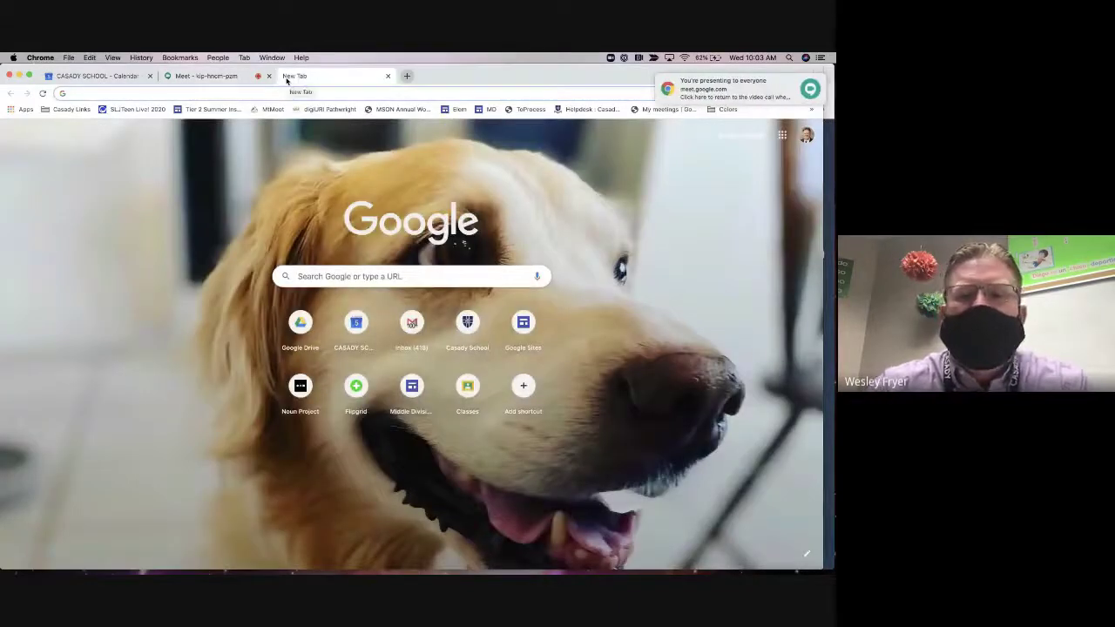
text(su)
key(Return)
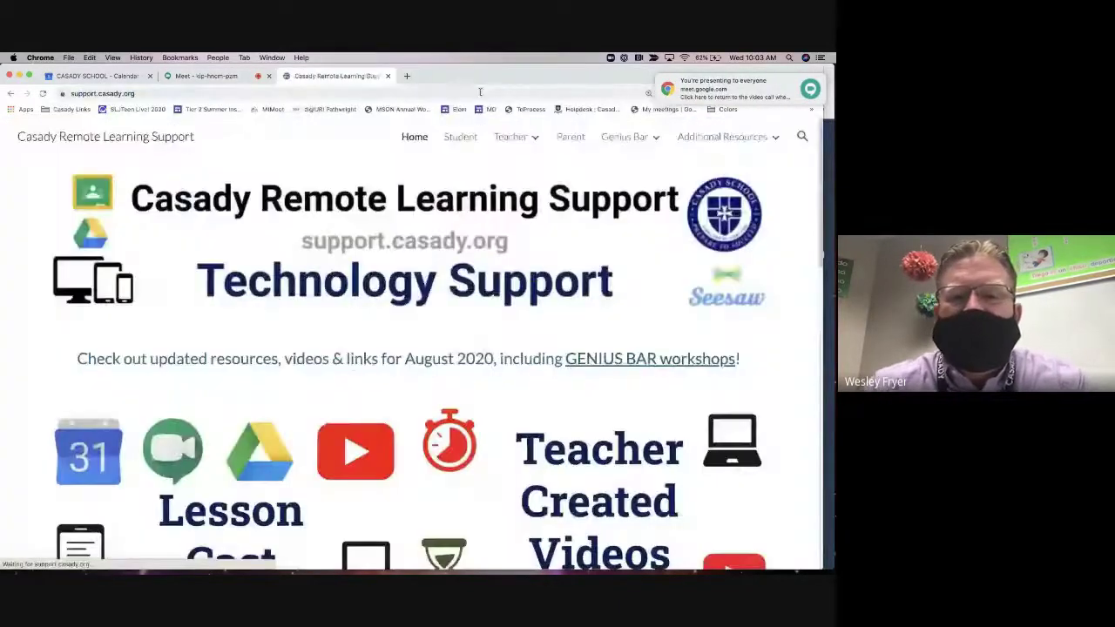
Open Student > Modules > Live Teaching Tools, select its web address, and return to the Meet call
mouse_move(486, 141)
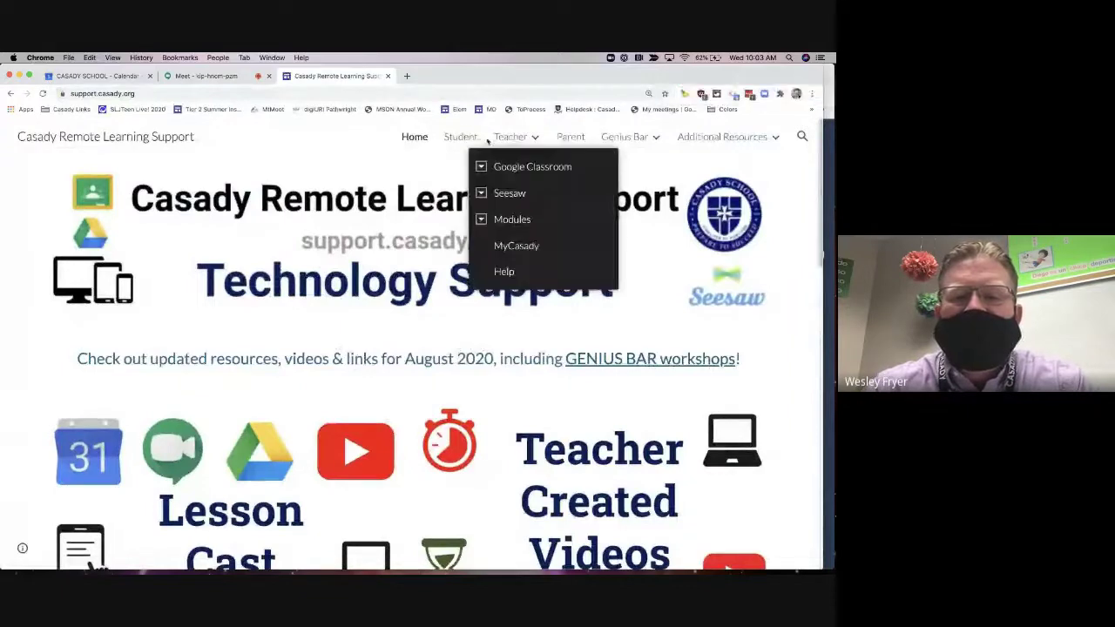
click(486, 219)
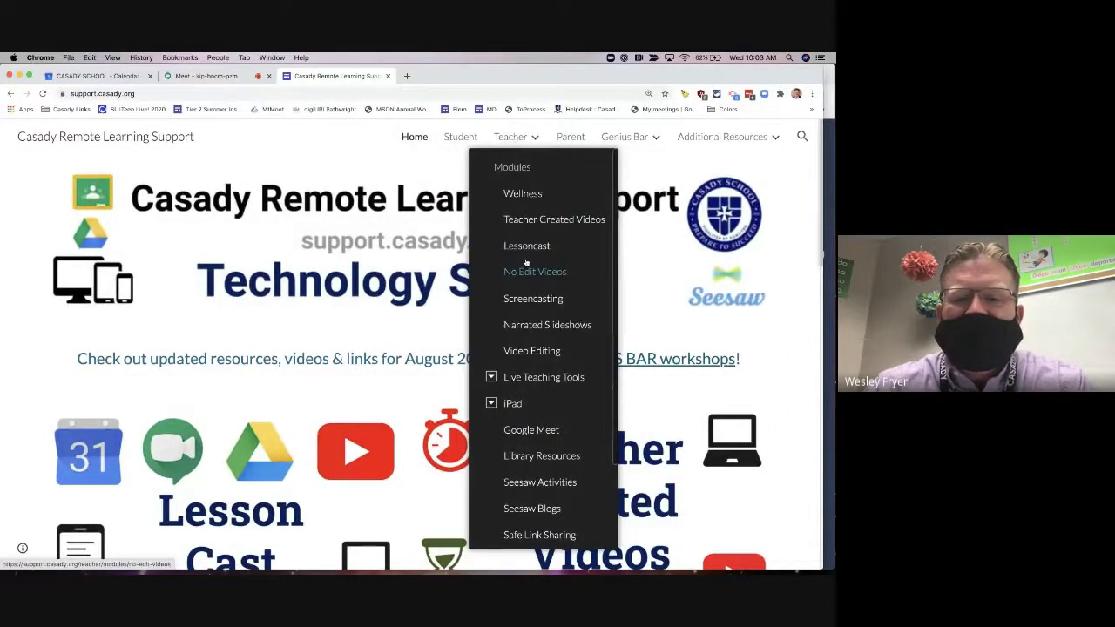
click(537, 377)
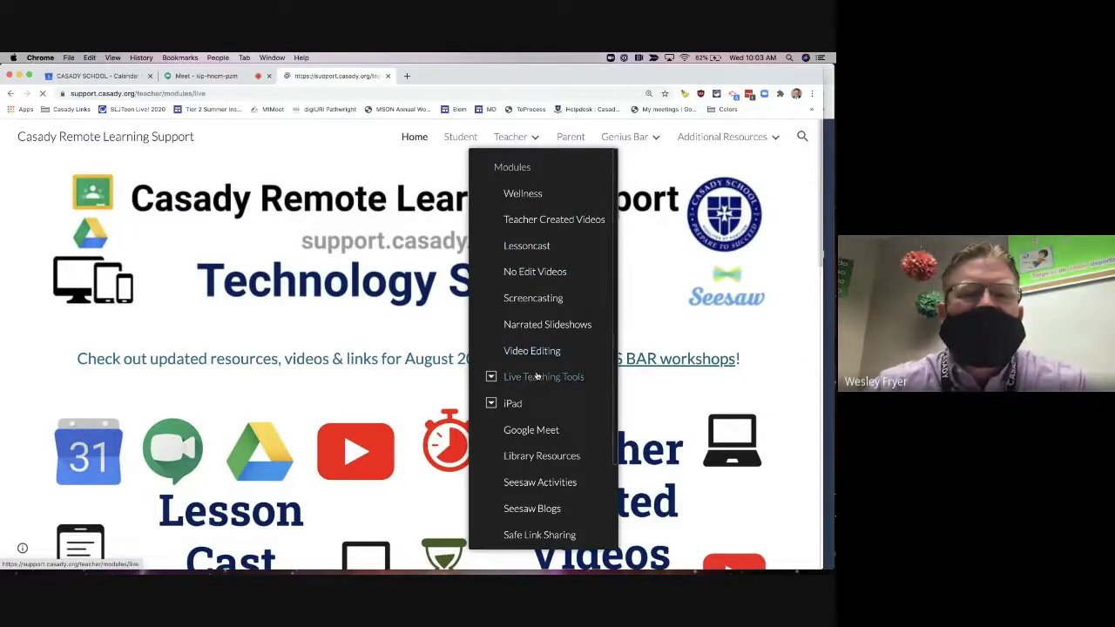
click(223, 94)
key(super+c)
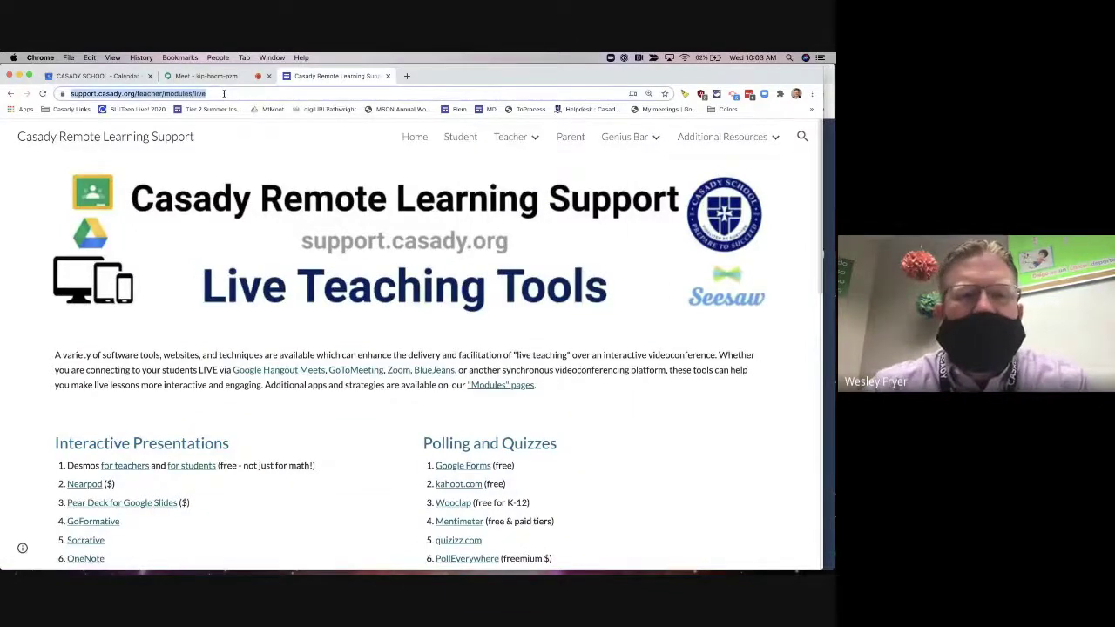
click(221, 76)
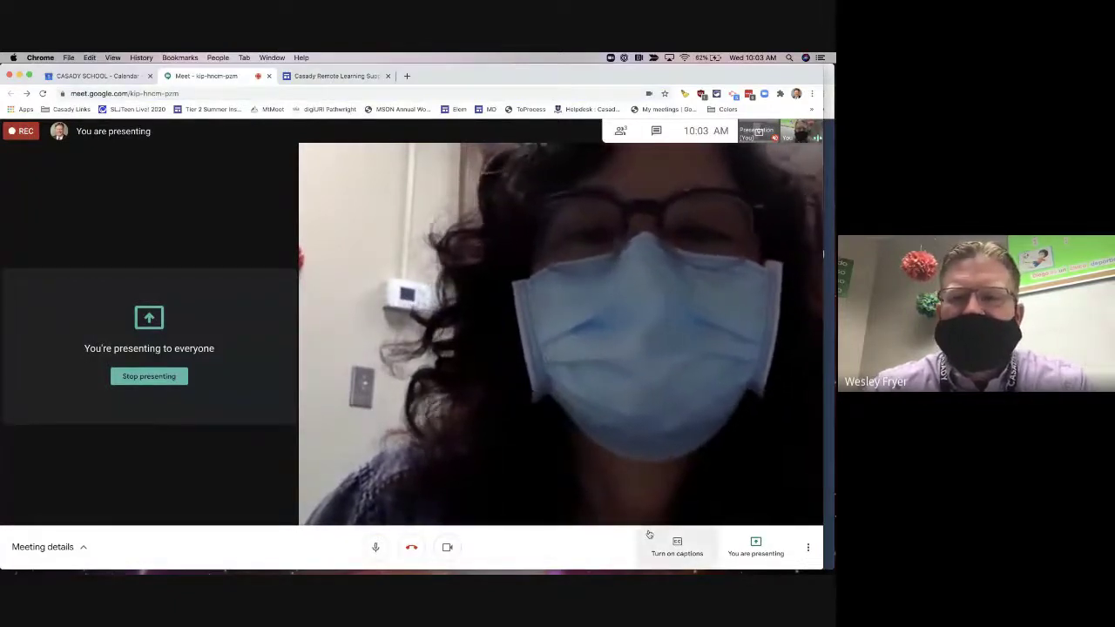
Paste and send the Live Teaching Tools URL in the Meet chat, then return to the Casady support tab
click(656, 131)
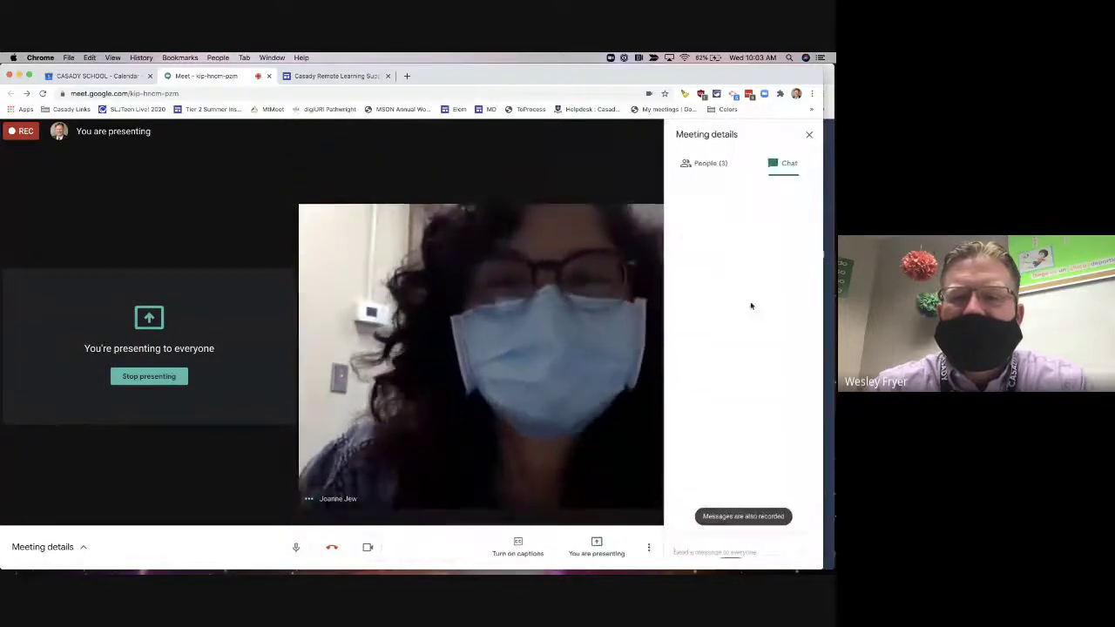
key(super+v)
key(Return)
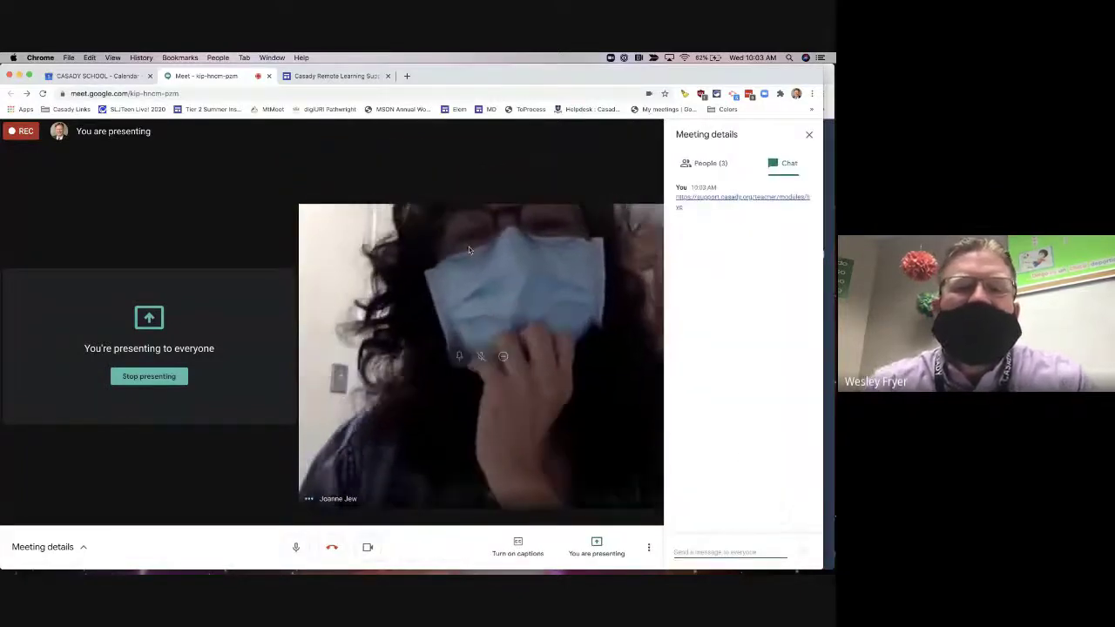
click(328, 77)
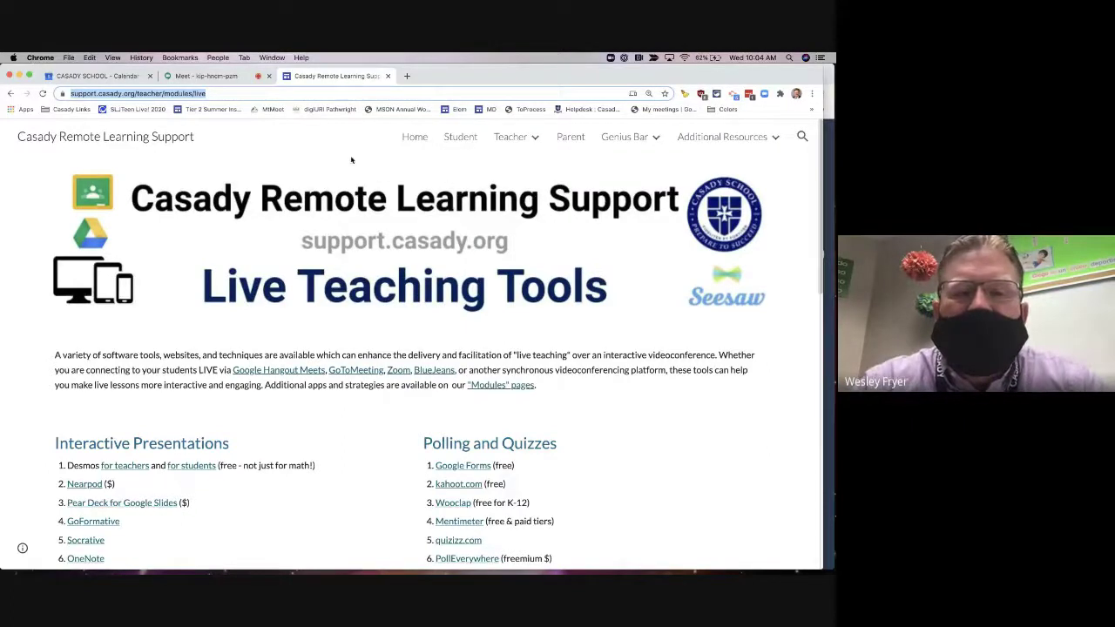
click(409, 139)
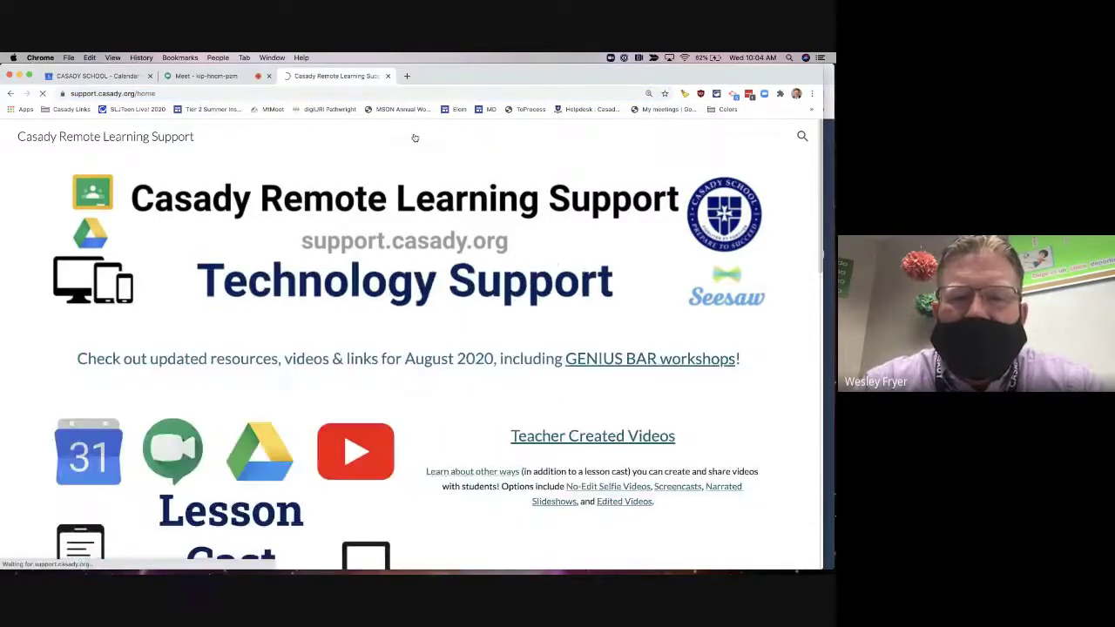
scroll(506, 310, down, 1)
scroll(506, 312, down, 3)
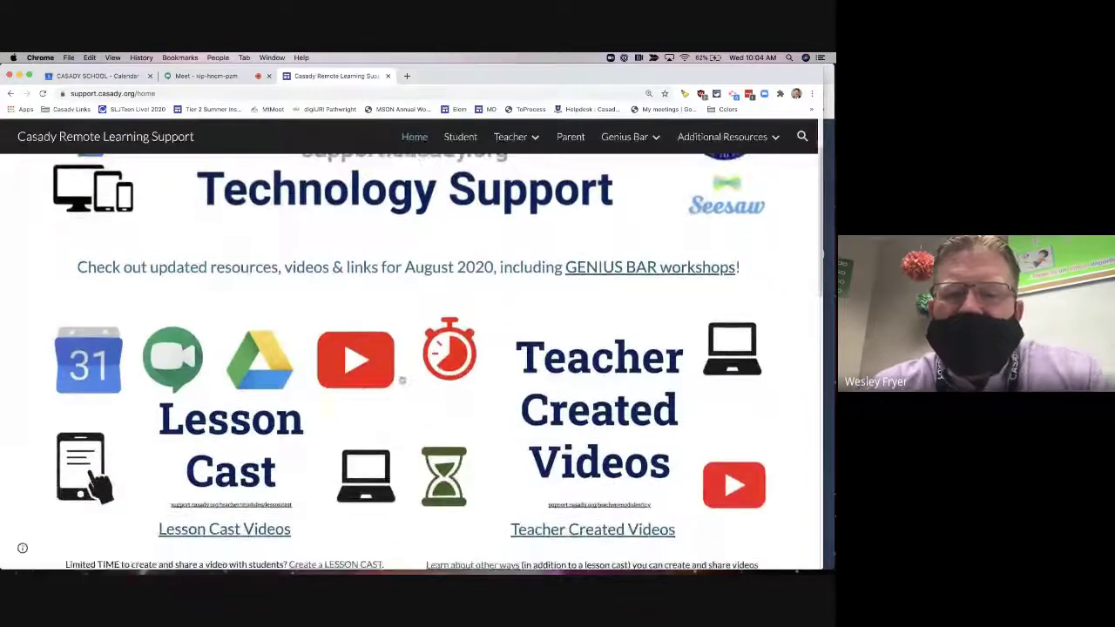
scroll(365, 394, down, 6)
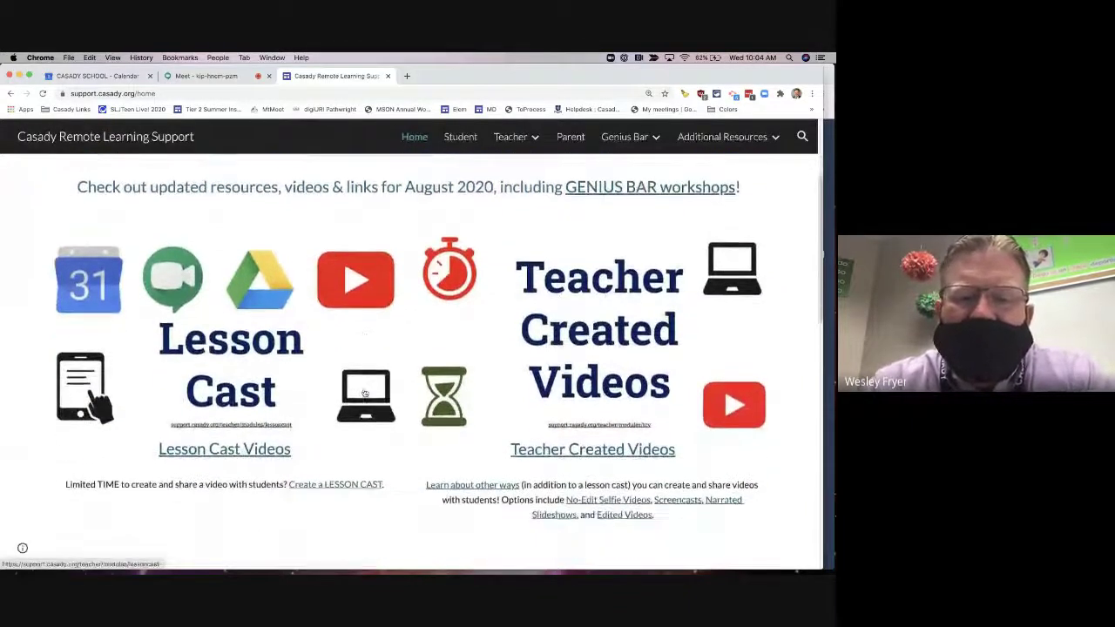
scroll(365, 394, up, 5)
scroll(365, 393, up, 4)
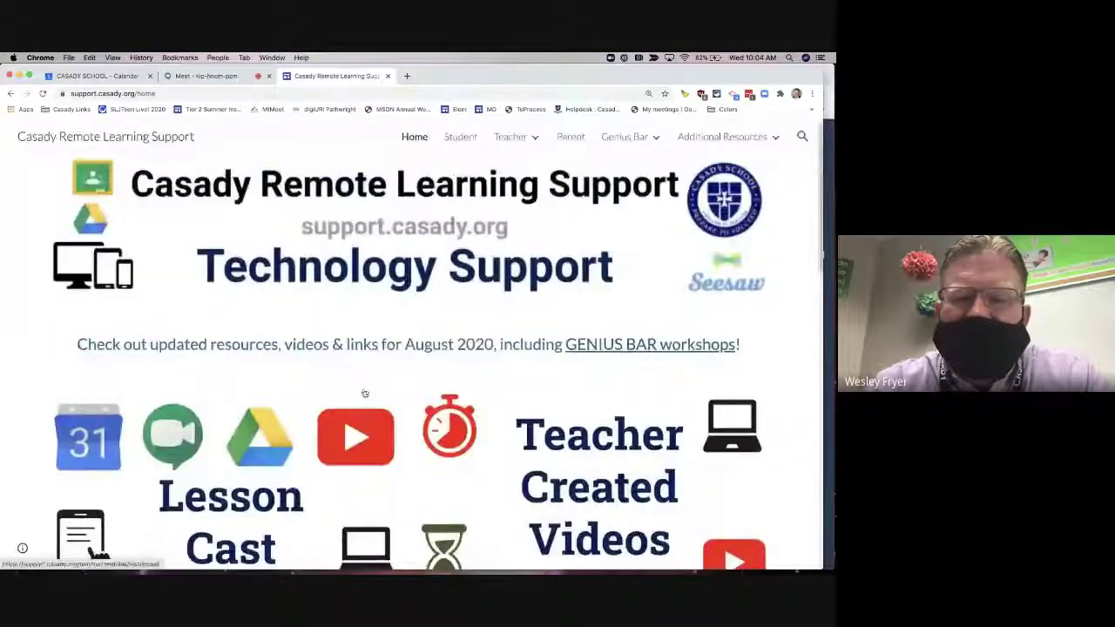
scroll(364, 393, down, 3)
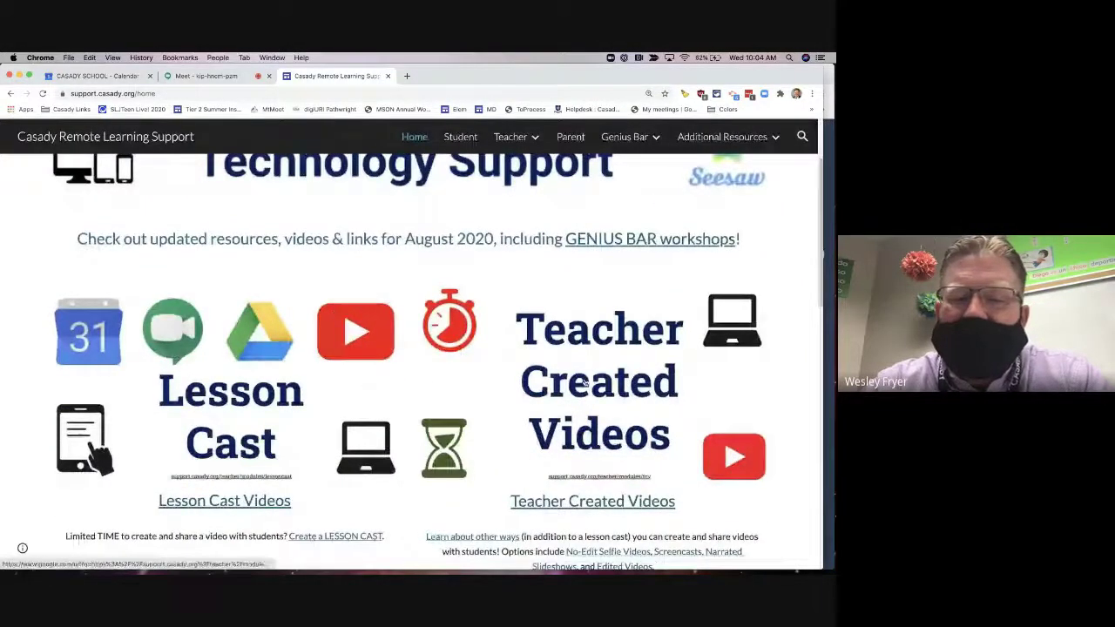
scroll(418, 369, up, 3)
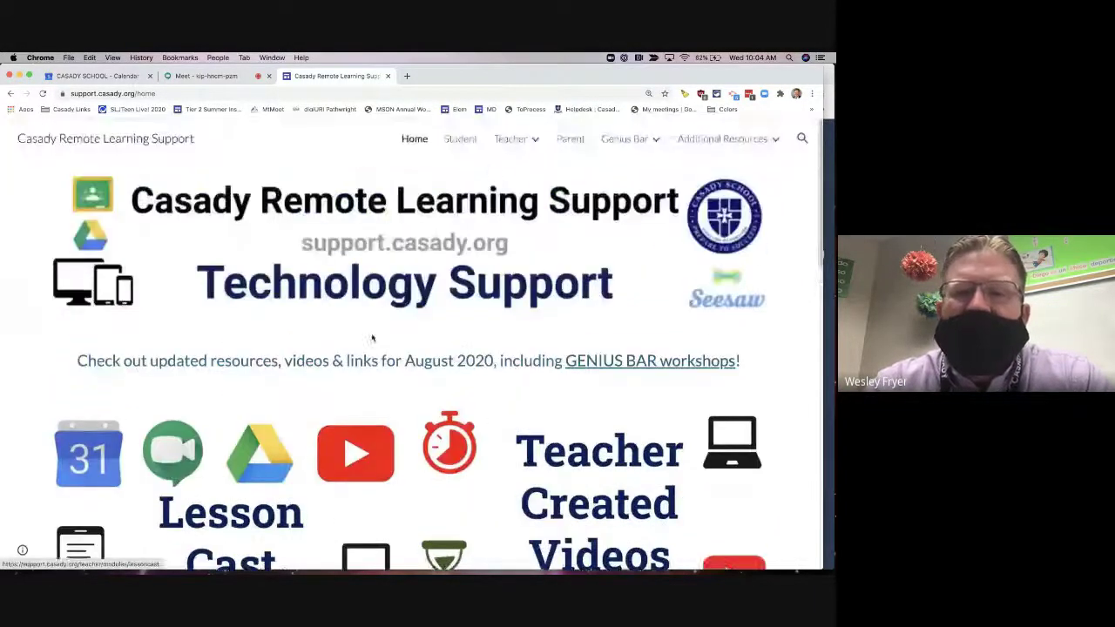
mouse_move(527, 150)
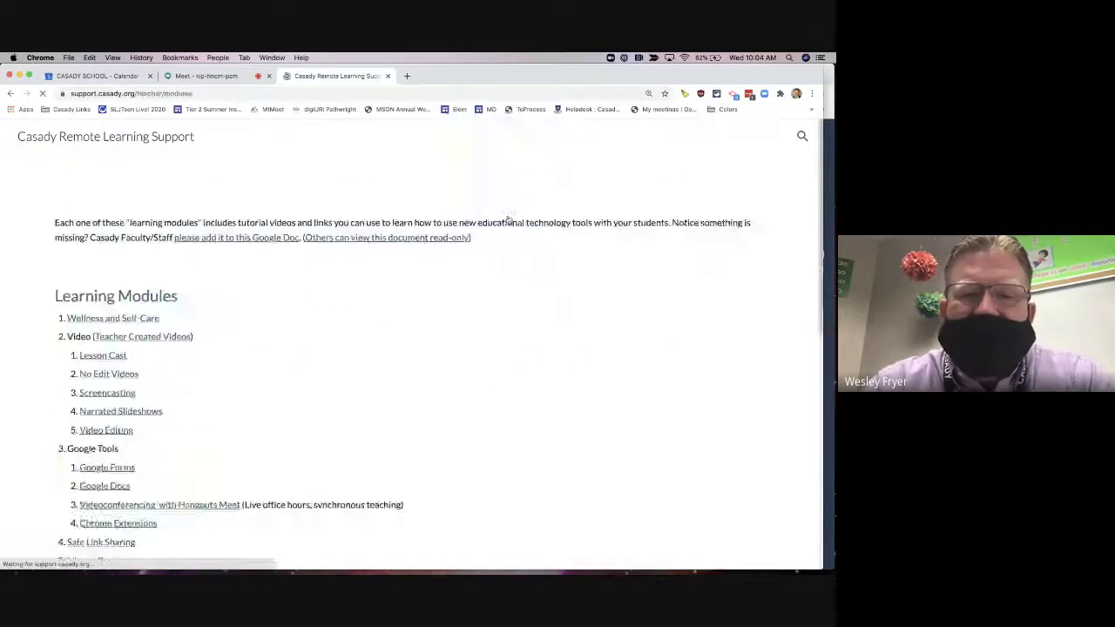
scroll(425, 366, down, 3)
scroll(425, 366, down, 5)
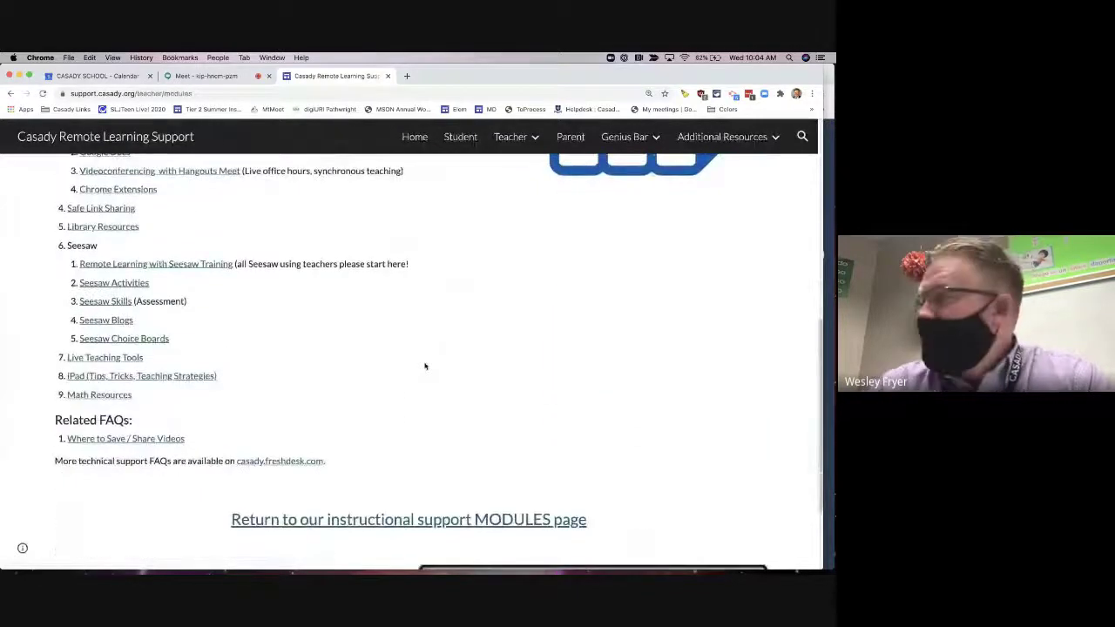
click(118, 359)
scroll(316, 404, down, 1)
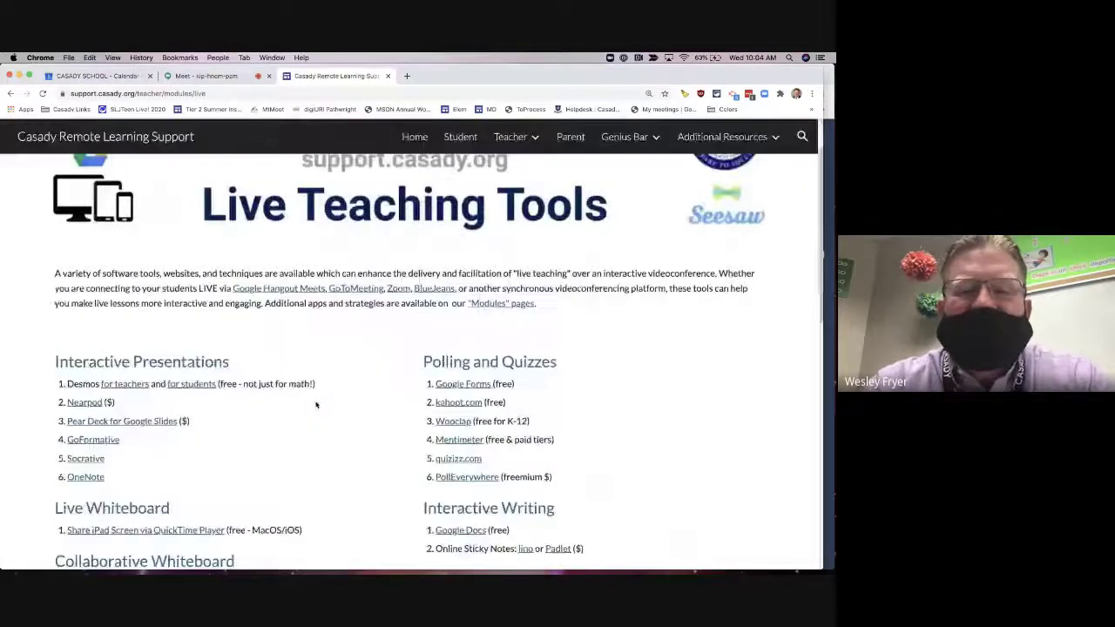
scroll(316, 404, down, 2)
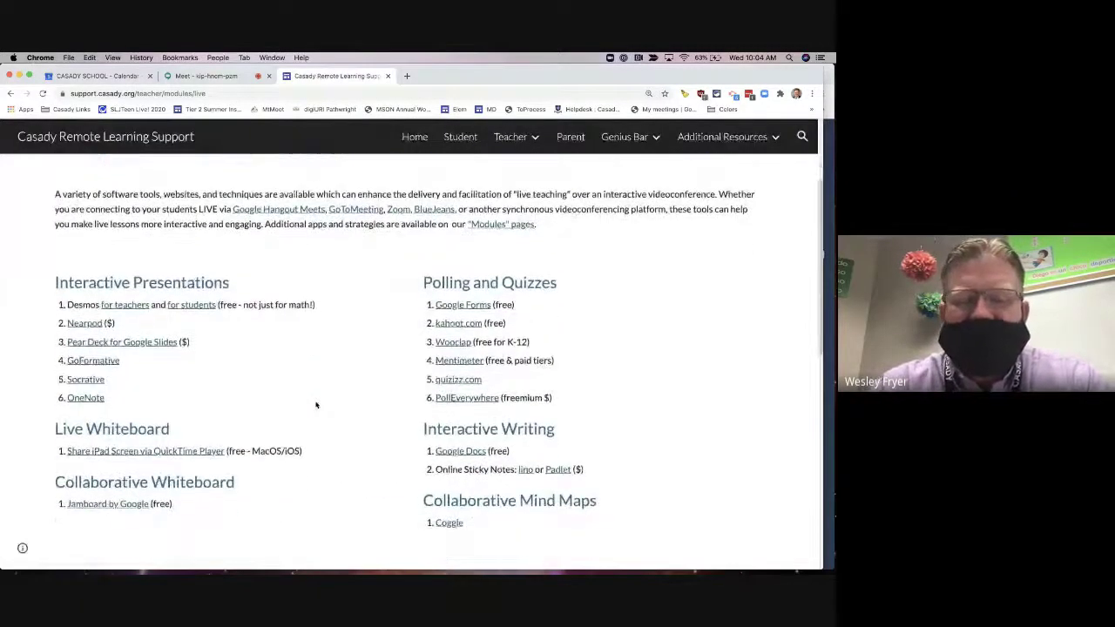
scroll(316, 405, down, 1)
scroll(316, 404, down, 1)
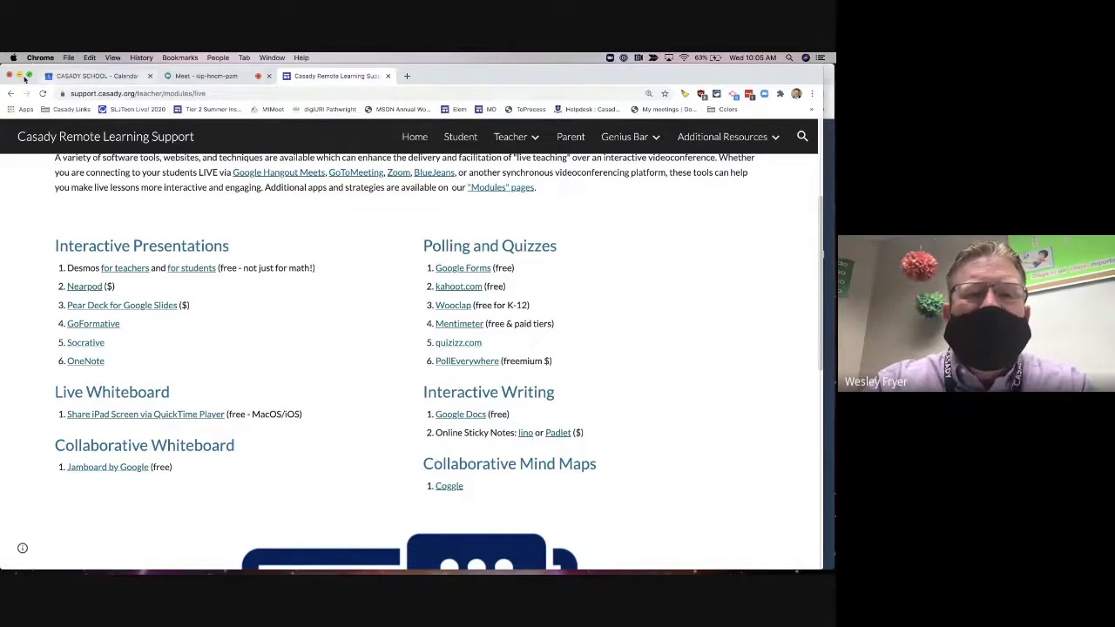
scroll(369, 293, up, 1)
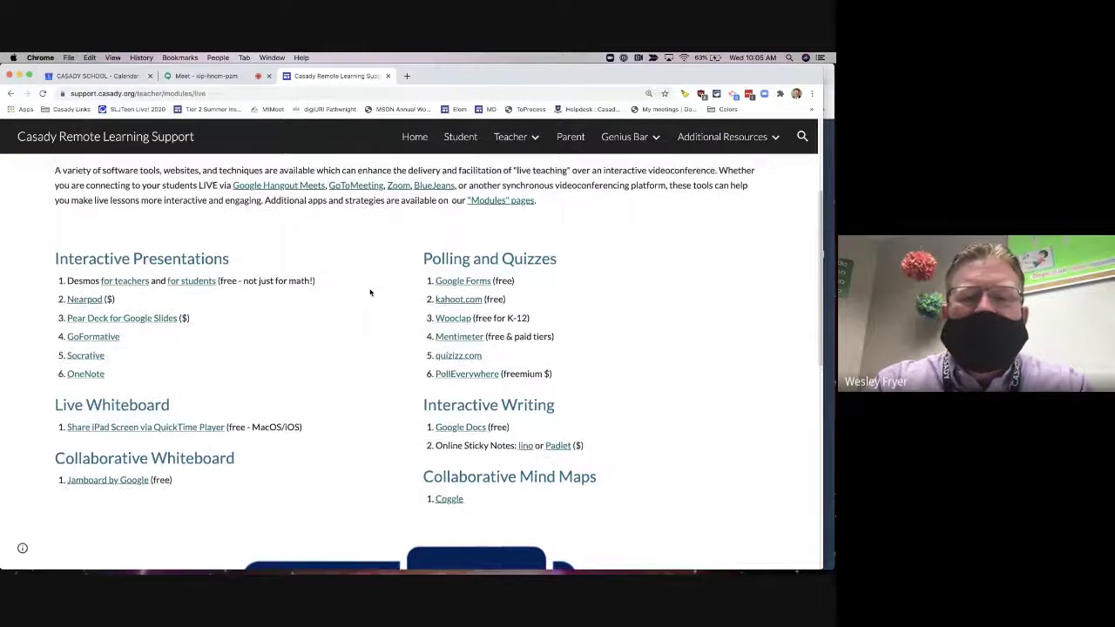
click(19, 76)
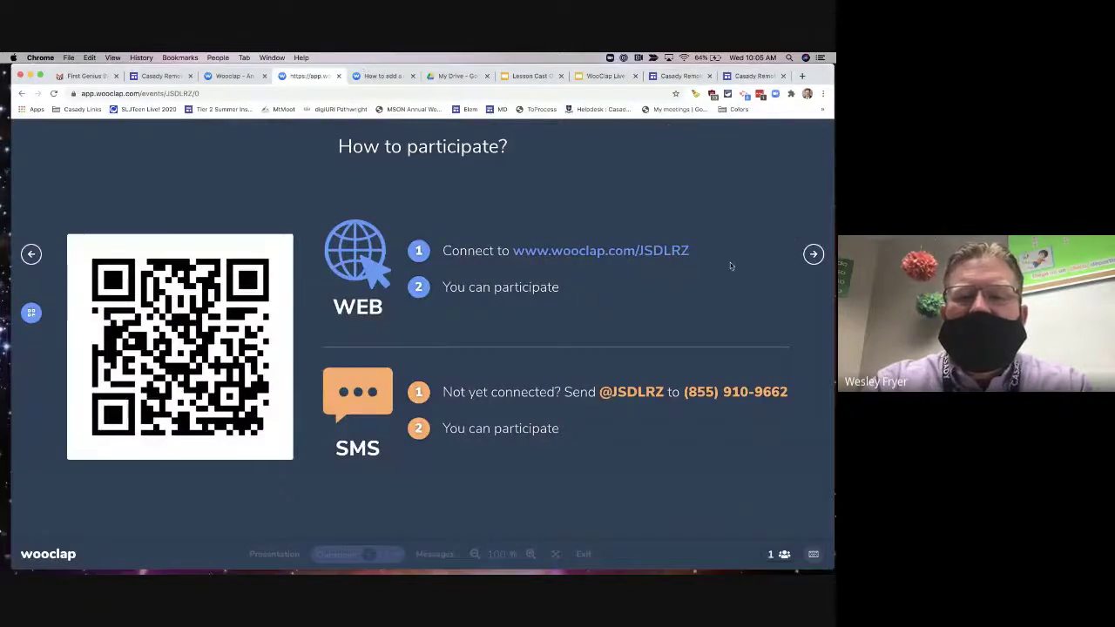
right_click(649, 253)
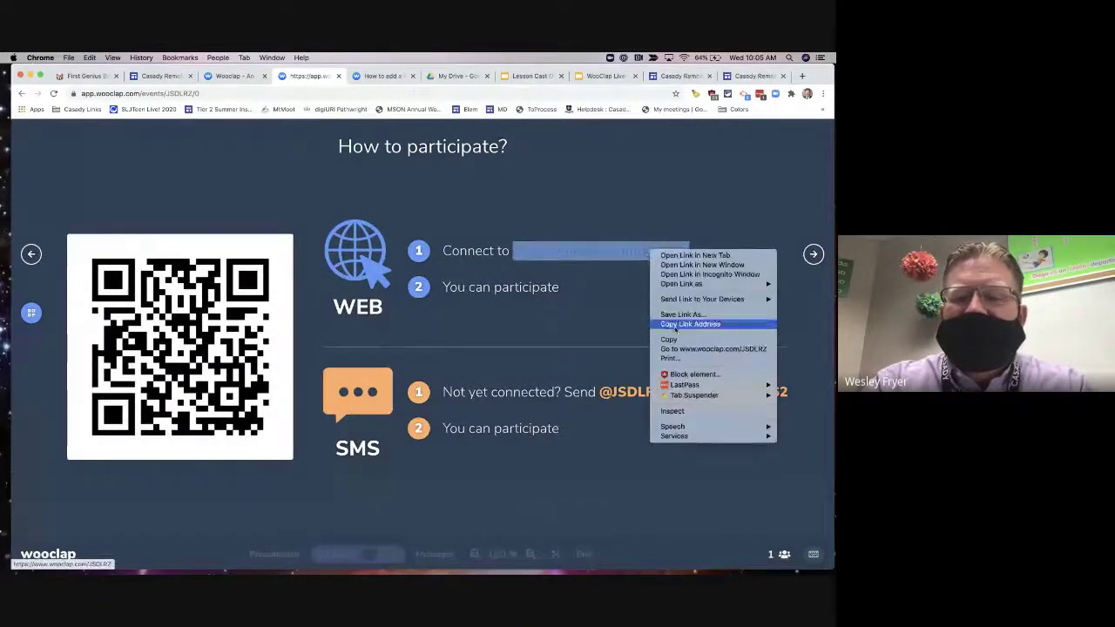
click(675, 320)
Paste and send the copied Wooclap join link in the Google Meet chat
mouse_move(2, 406)
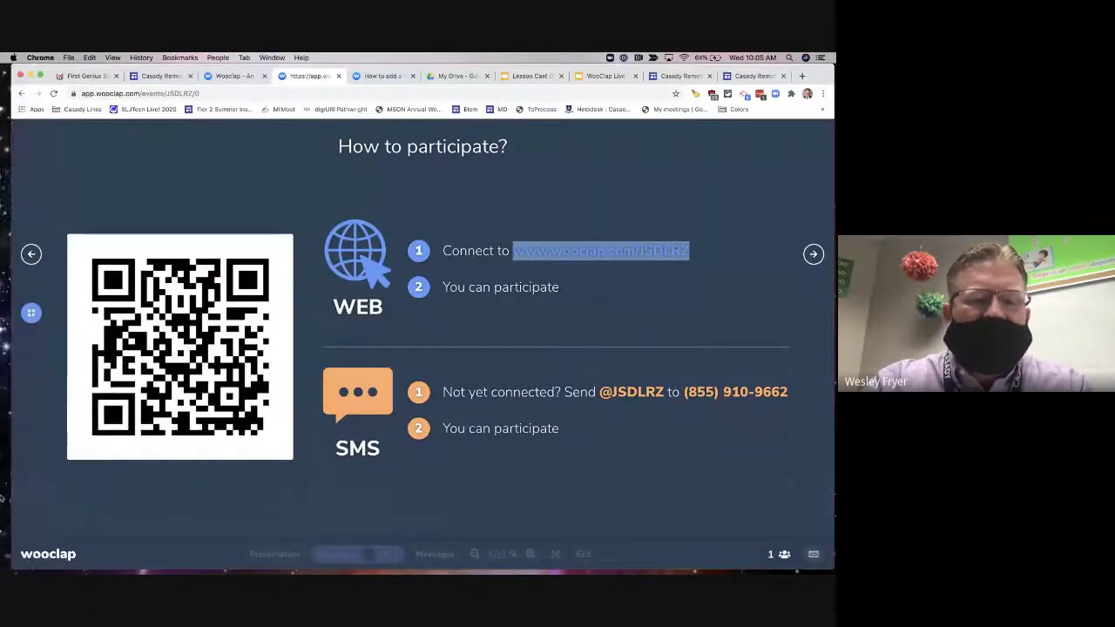
click(38, 494)
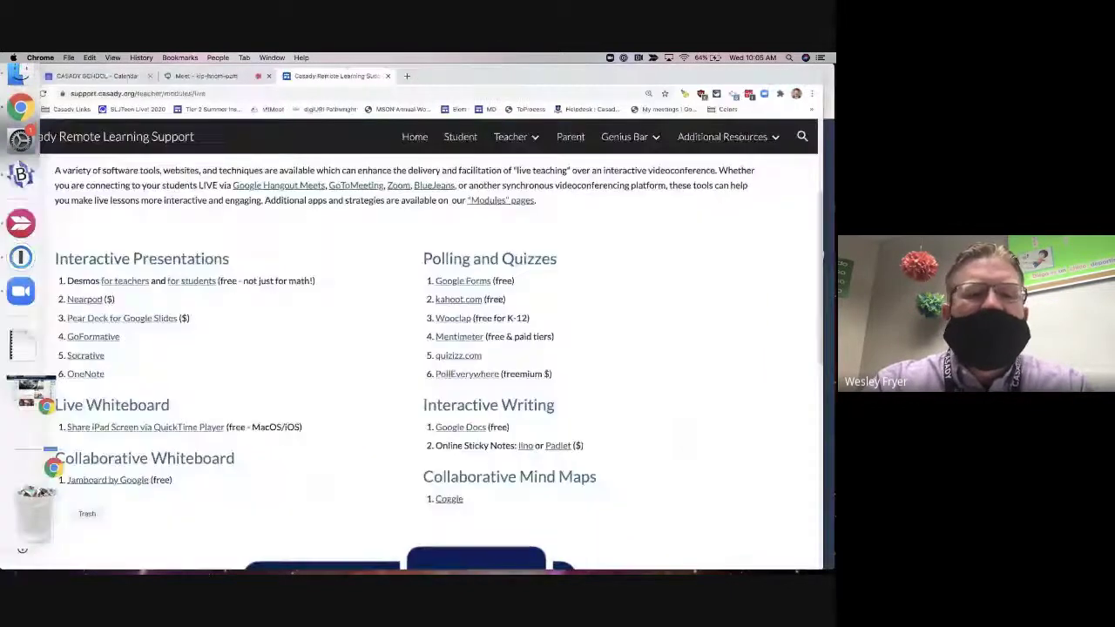
click(210, 76)
click(742, 546)
text(www.wooclap.com/J8TE8Z)
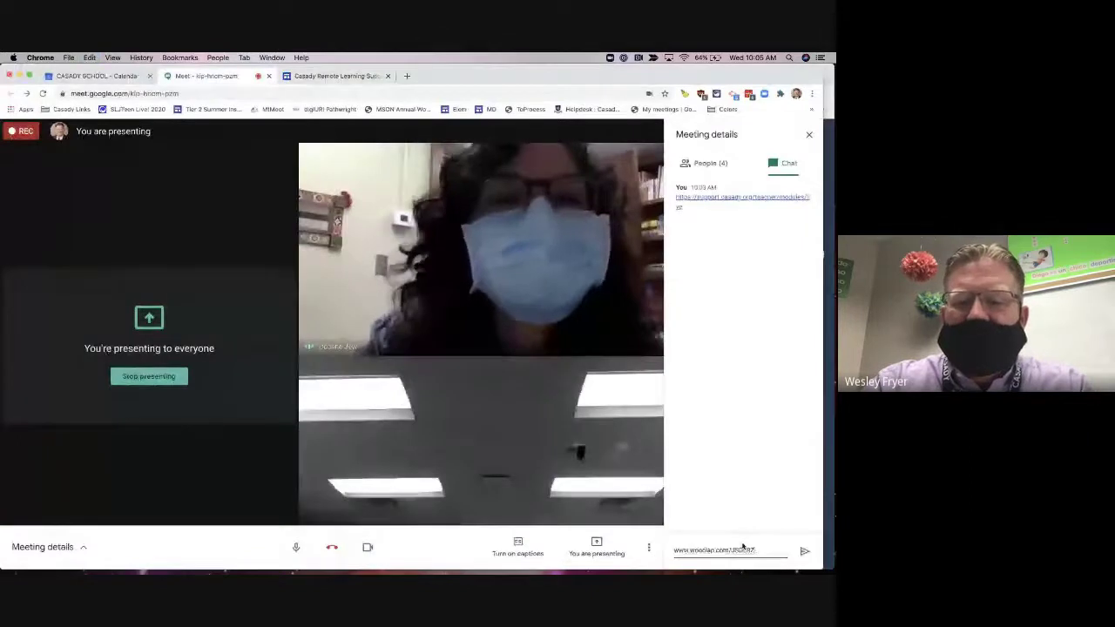
key(Return)
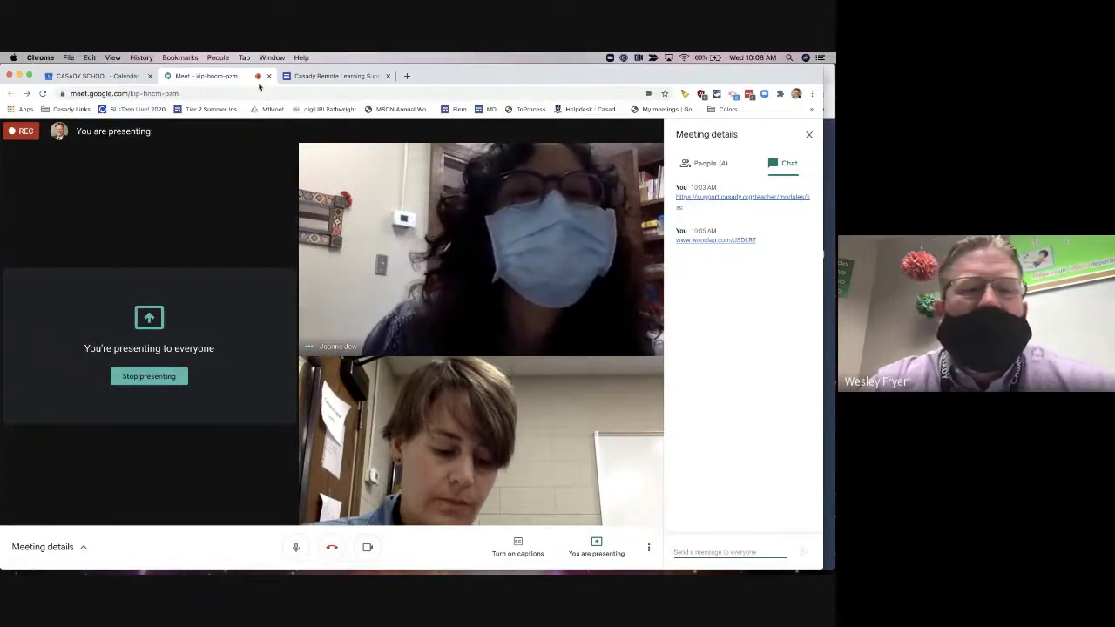
Hide Meet and advance Wooclap from the joining slide to the Spring 2020 live web tools Yes/No poll
click(19, 77)
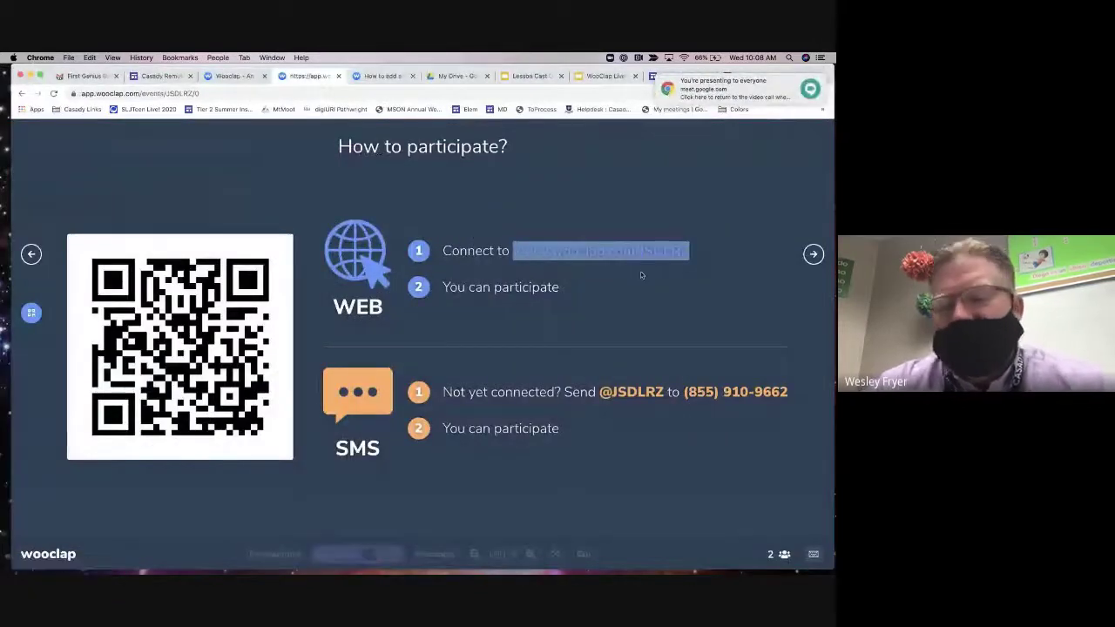
click(731, 291)
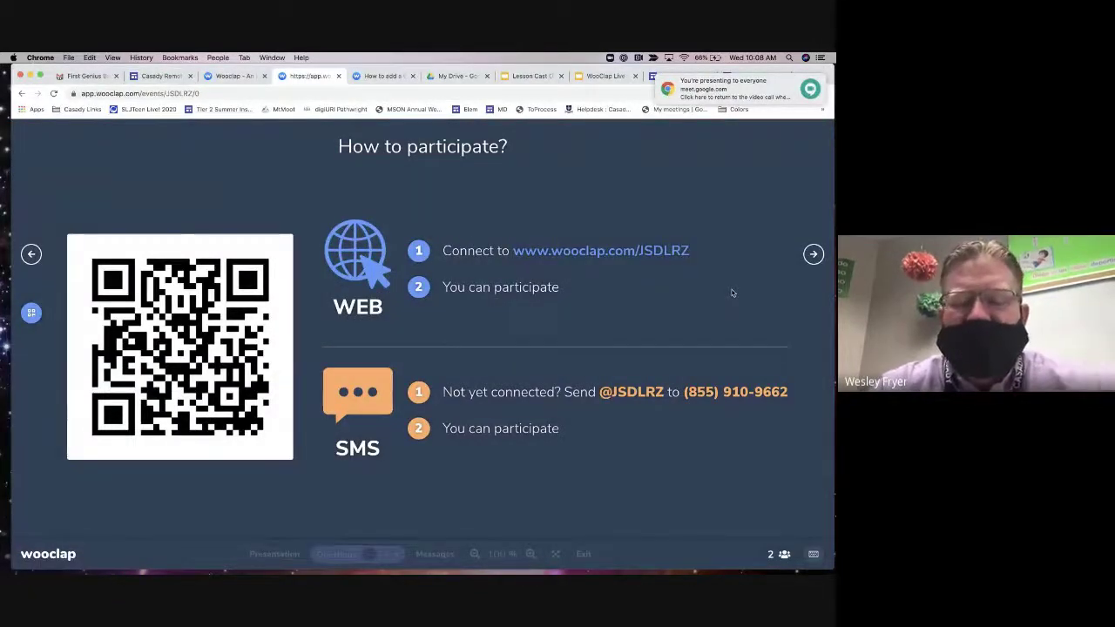
click(814, 255)
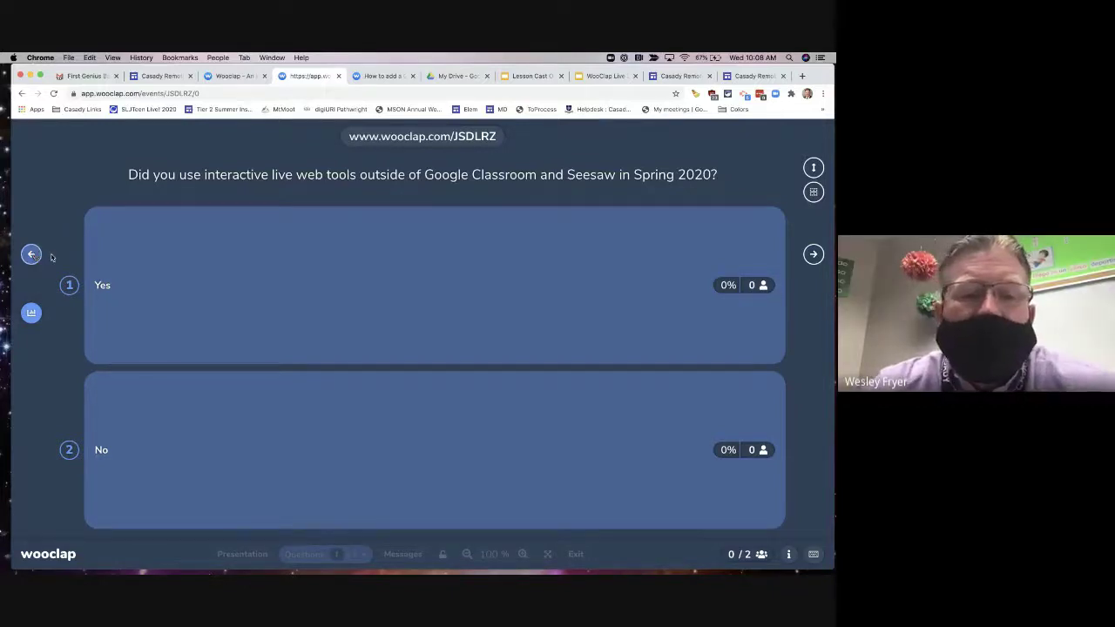
Glance at the Meet call, then return to the Wooclap poll, now showing one Yes vote
click(30, 76)
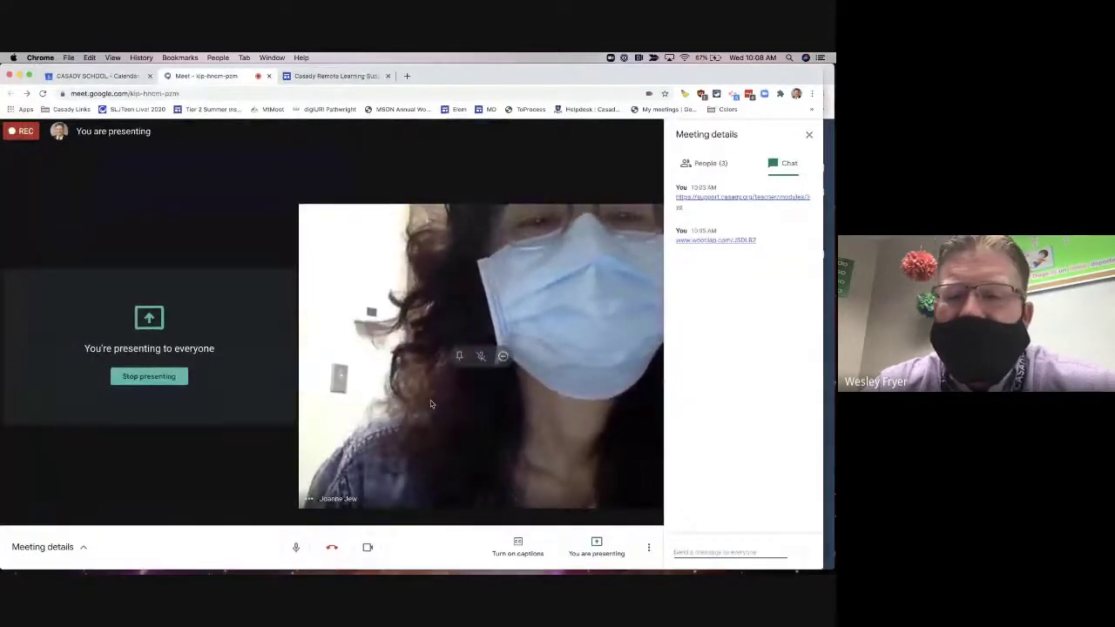
click(20, 76)
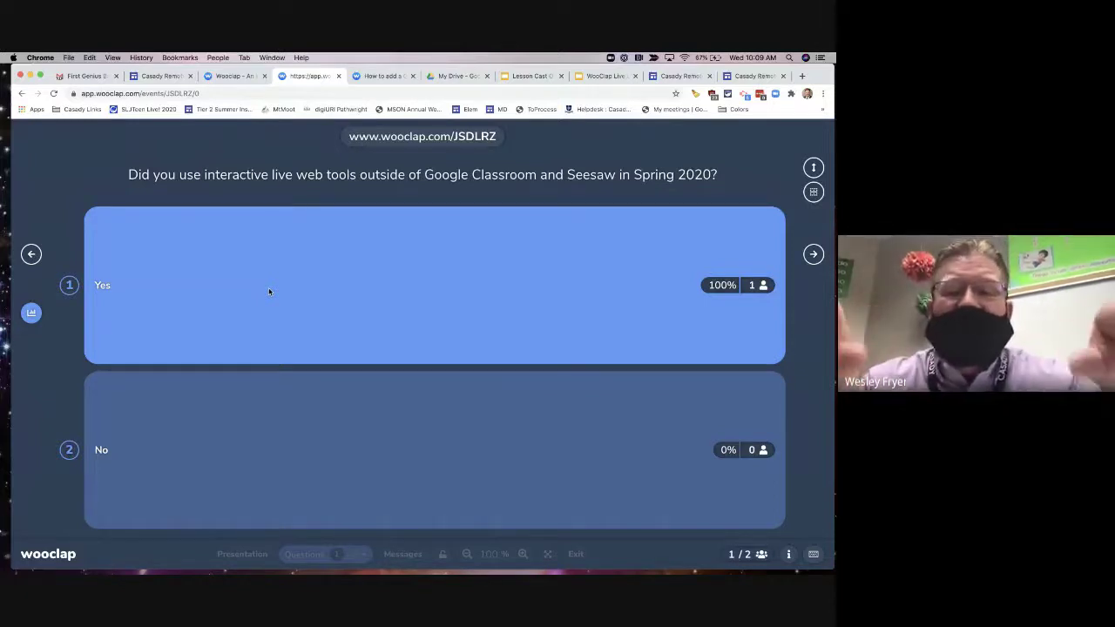
click(30, 315)
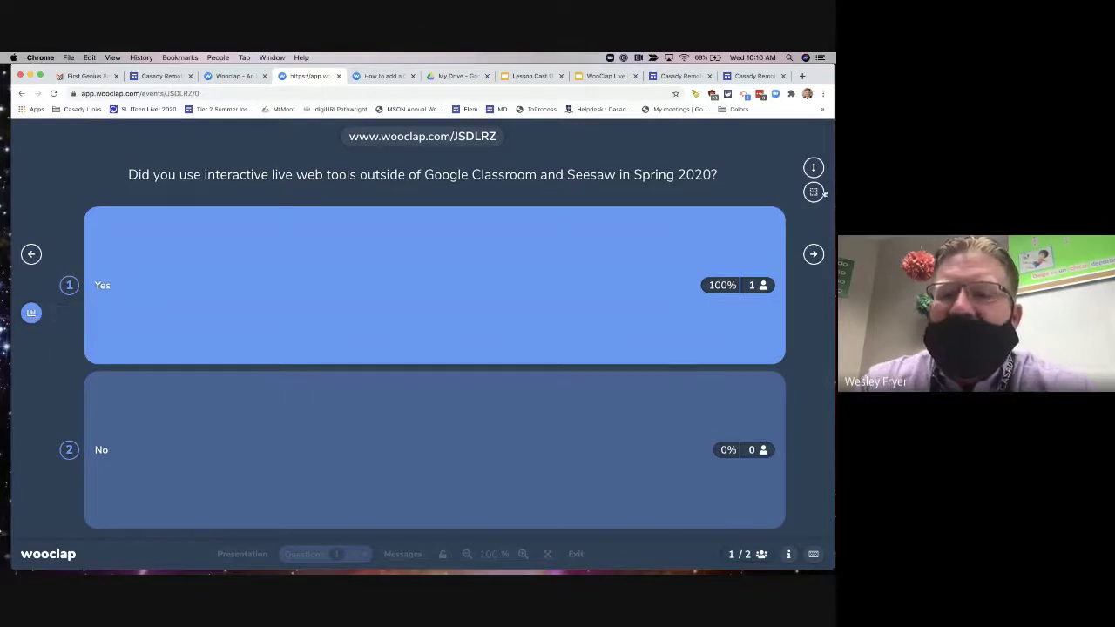
Advance Wooclap to the open question on live teaching tools used, then show the Casady Live Teaching Tools page
click(813, 255)
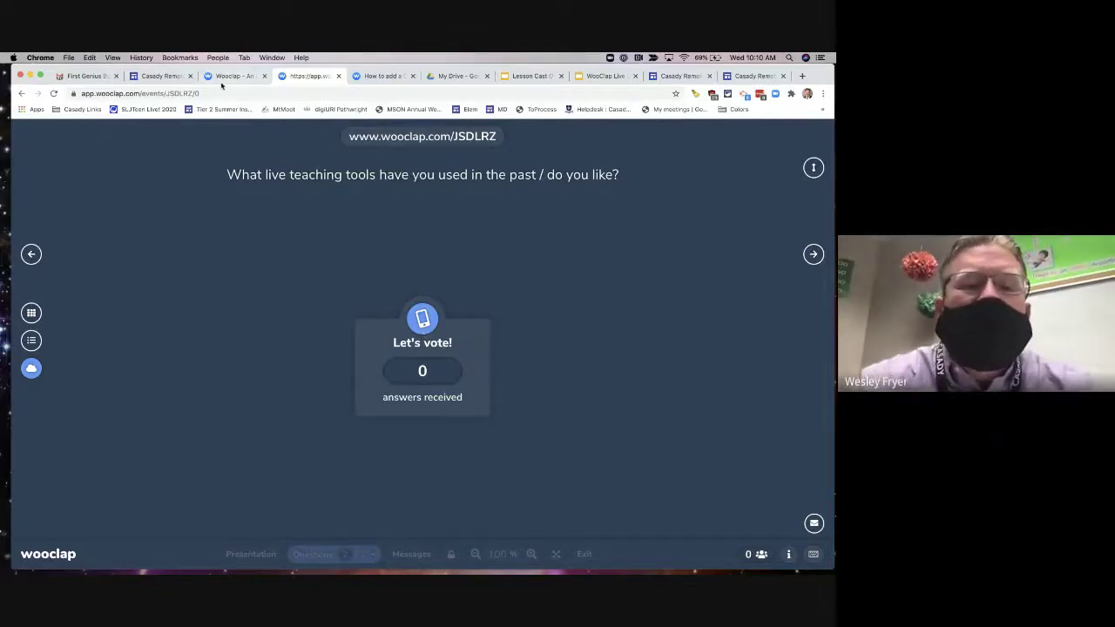
click(169, 76)
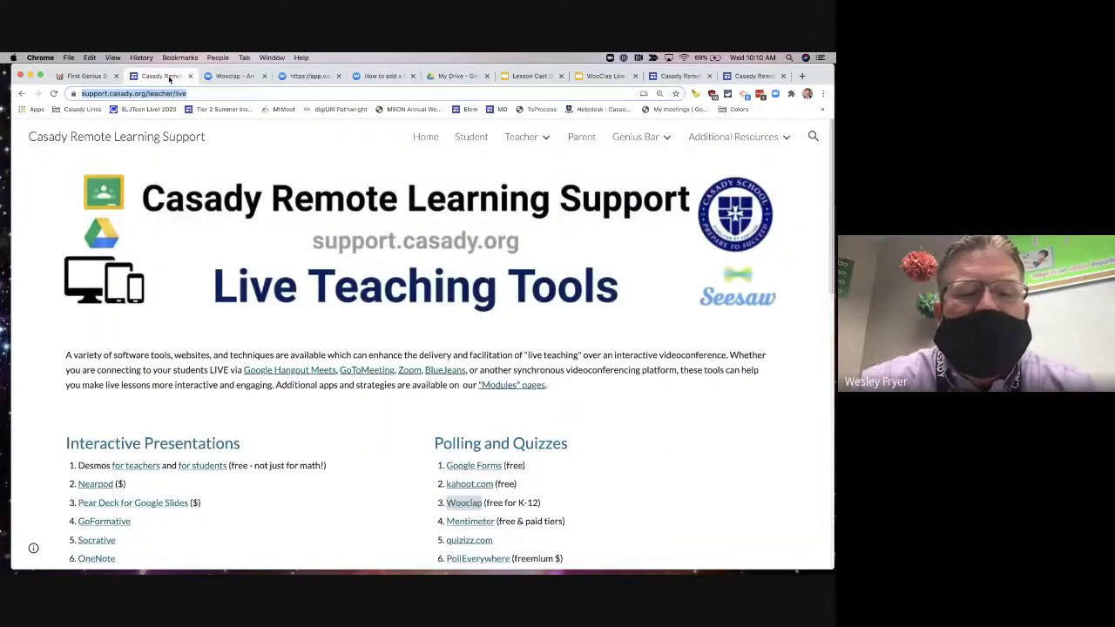
Scroll the Live Teaching Tools page down to the Polling and Quizzes tool list
scroll(397, 407, down, 3)
scroll(397, 407, down, 3)
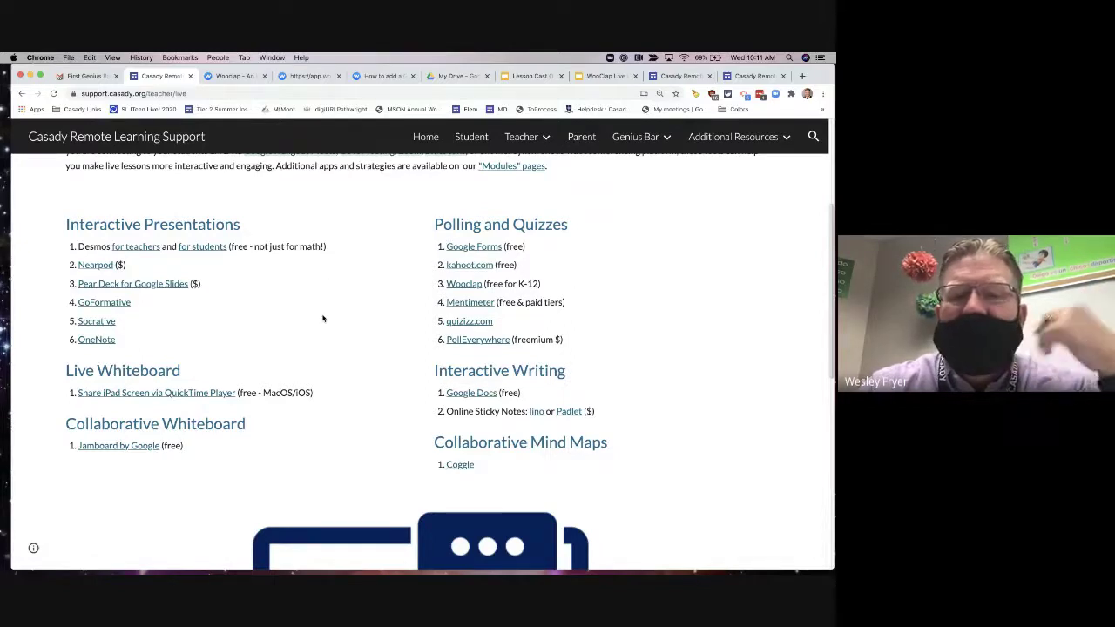
In Wooclap, switch the tools answers between list, grid and word-cloud views, then advance to 'How to participate?'
click(307, 76)
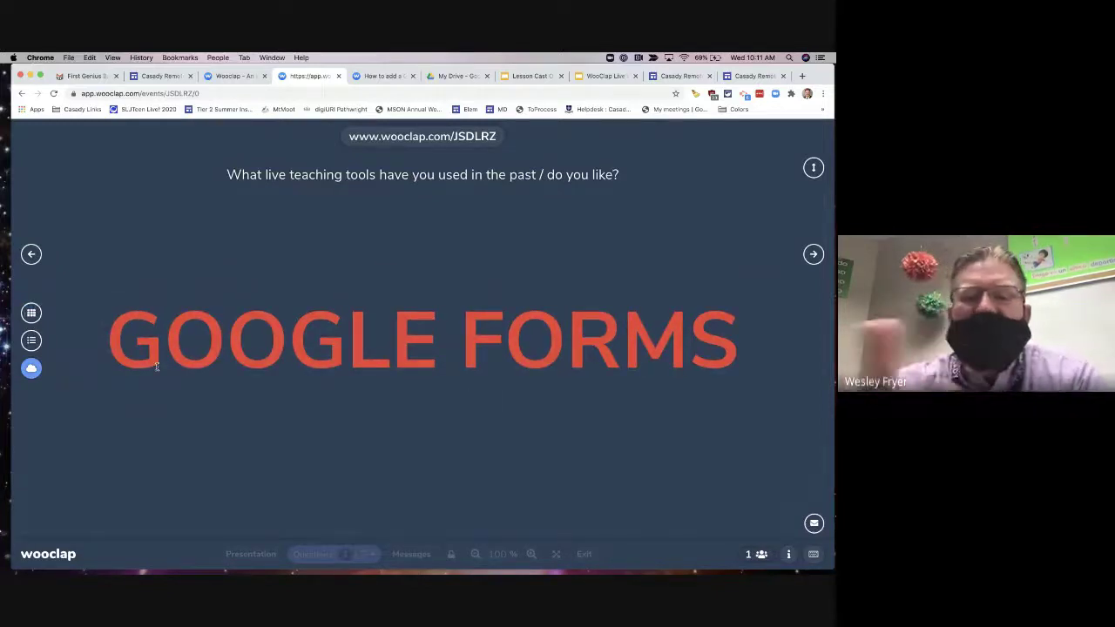
click(31, 342)
click(31, 312)
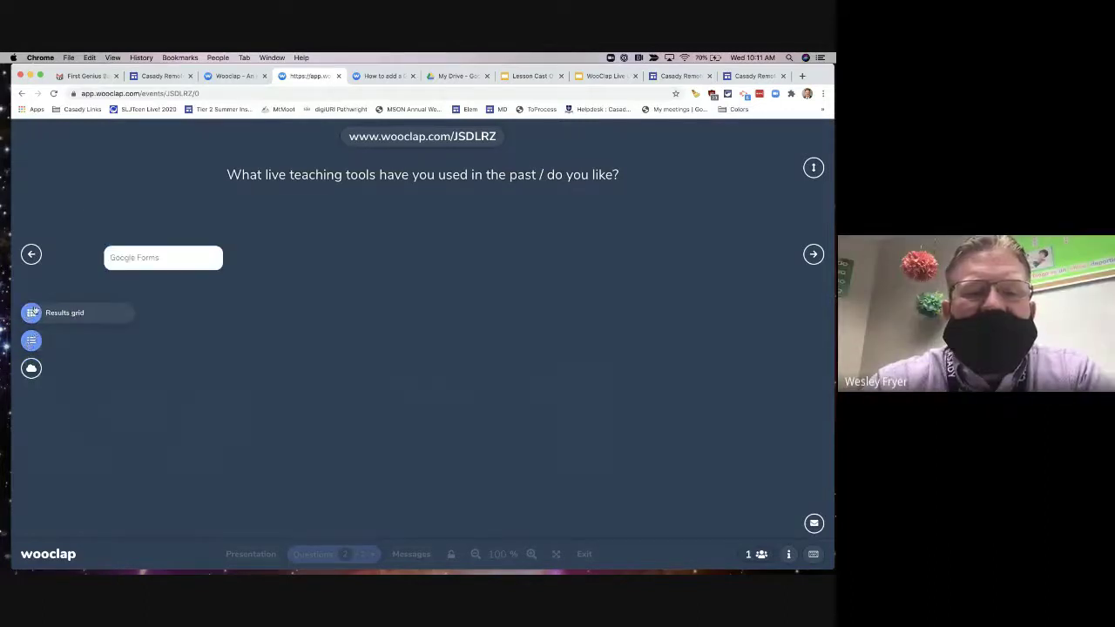
click(31, 368)
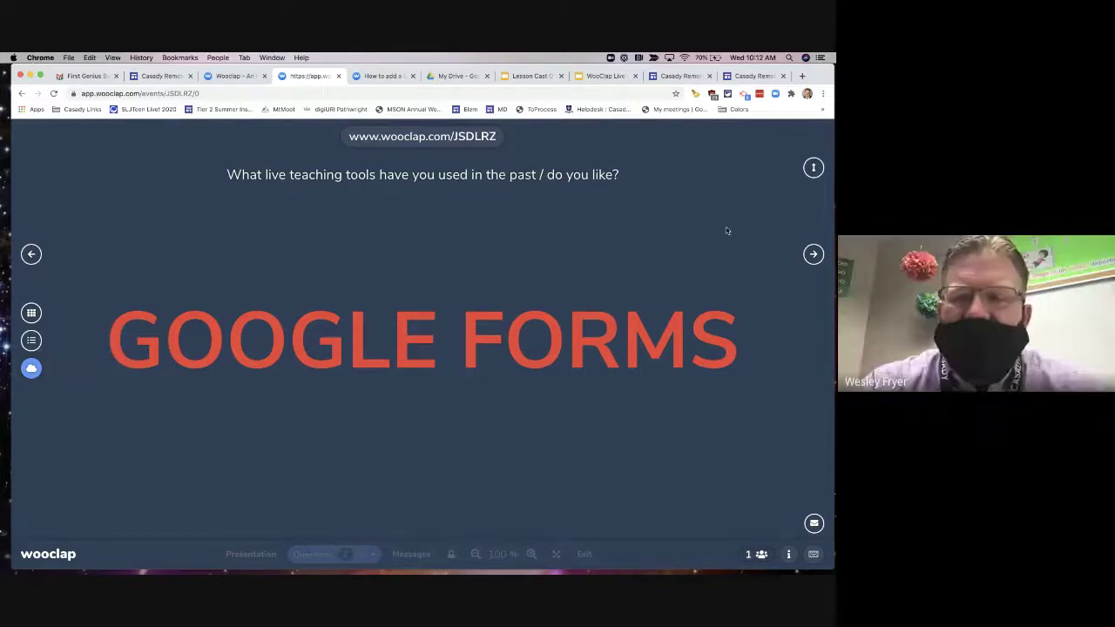
click(813, 255)
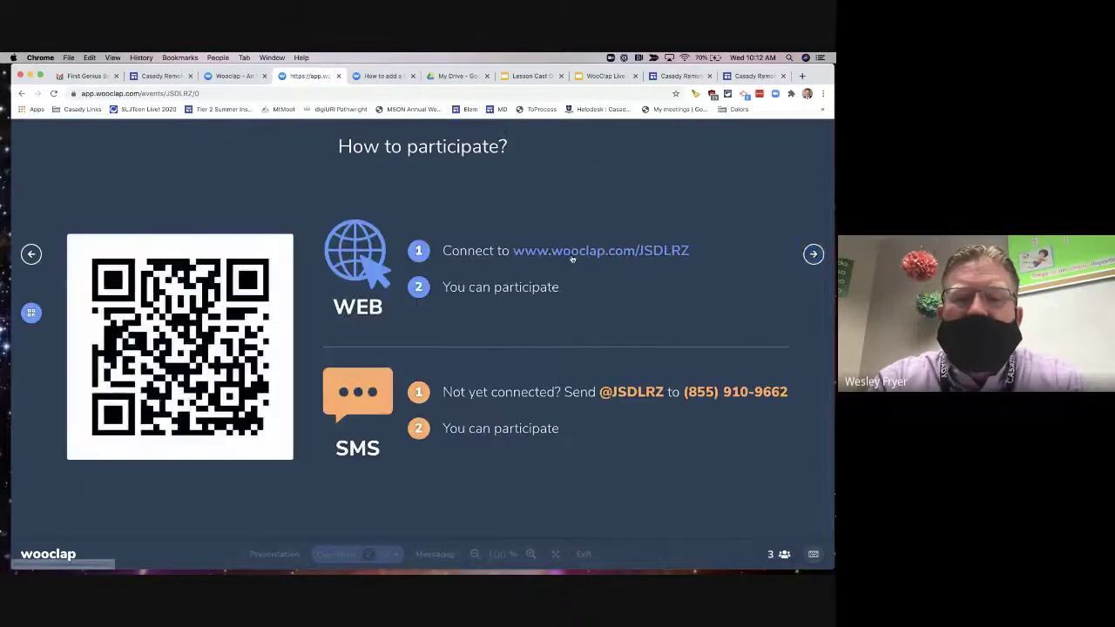
Go back one slide to the 'What live teaching tools' word cloud showing Kahoot and Google Forms
click(33, 254)
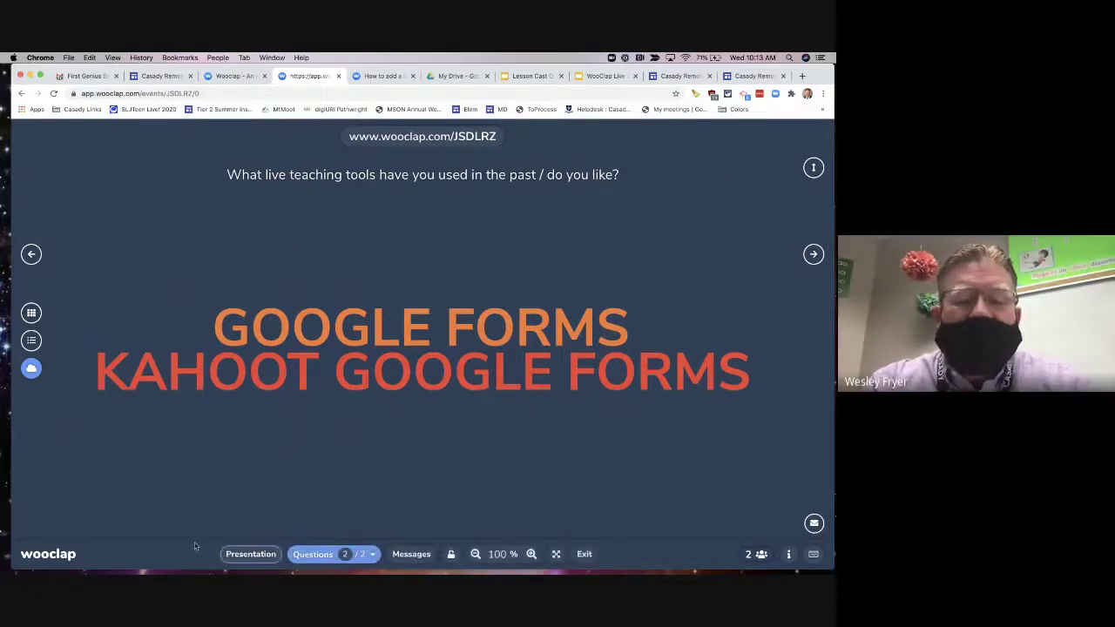
Open the Create quick question panel from the bottom toolbar's Questions button
click(324, 554)
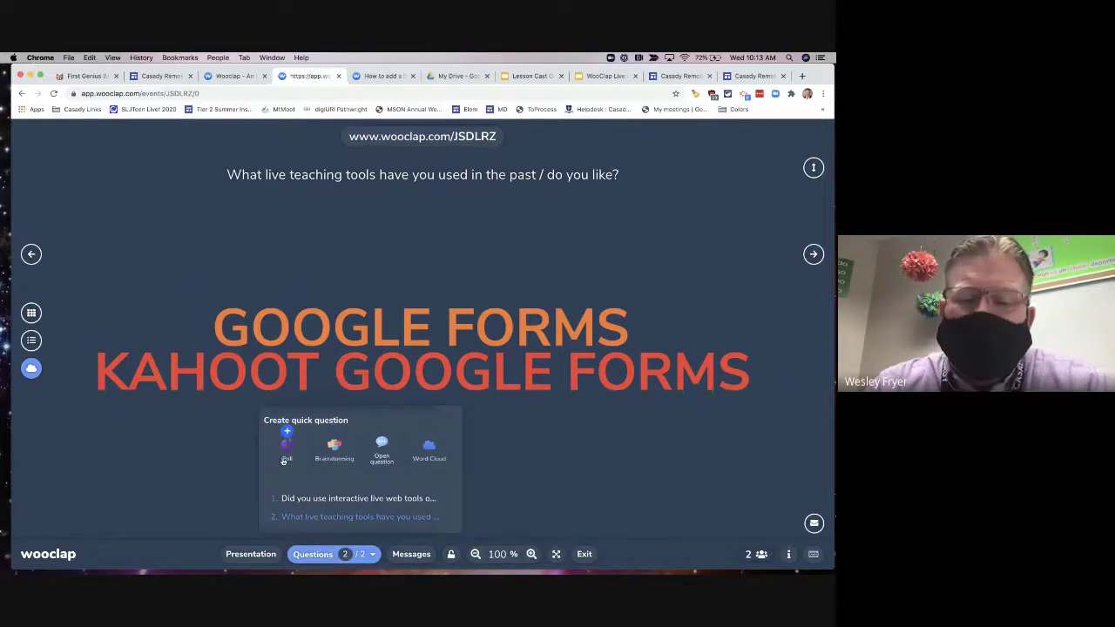
Add two new open questions to the Wooclap event, bringing it to four
click(383, 448)
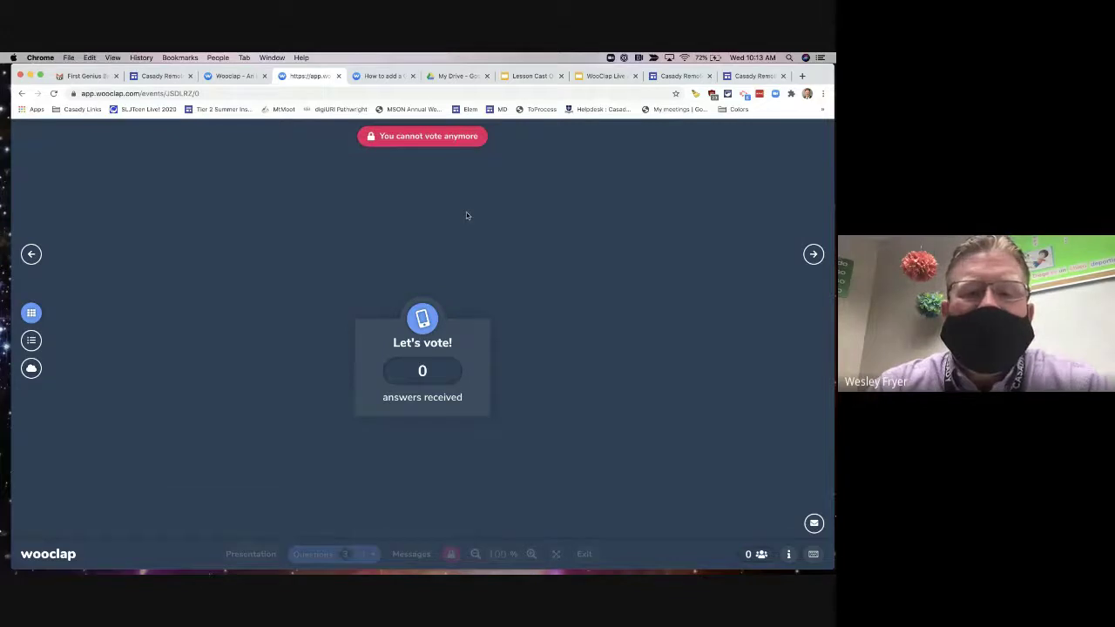
mouse_move(322, 548)
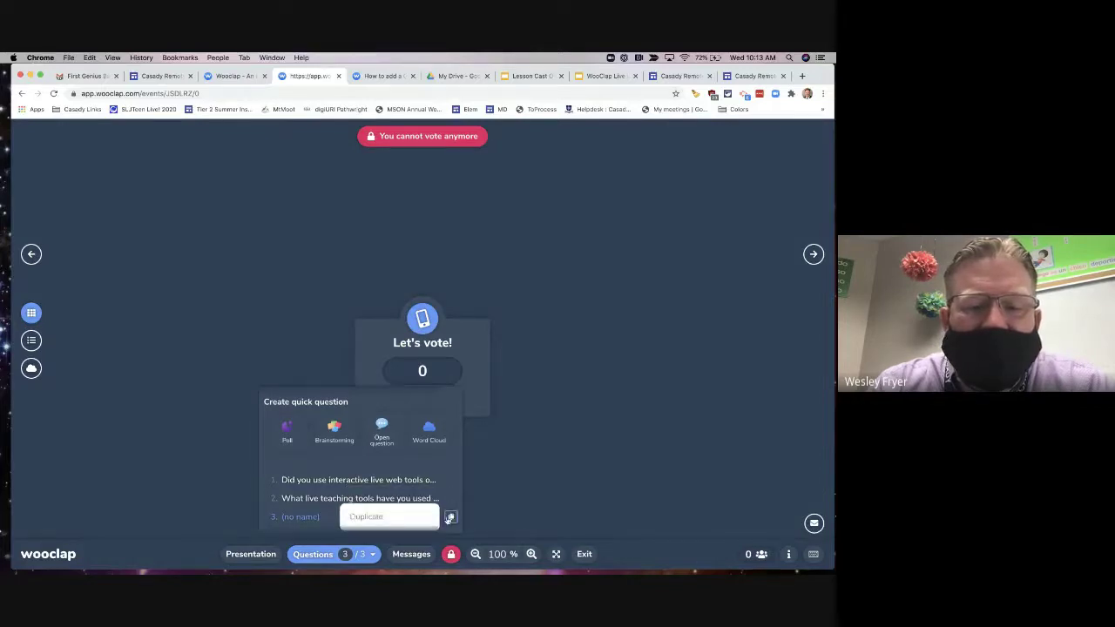
double_click(309, 520)
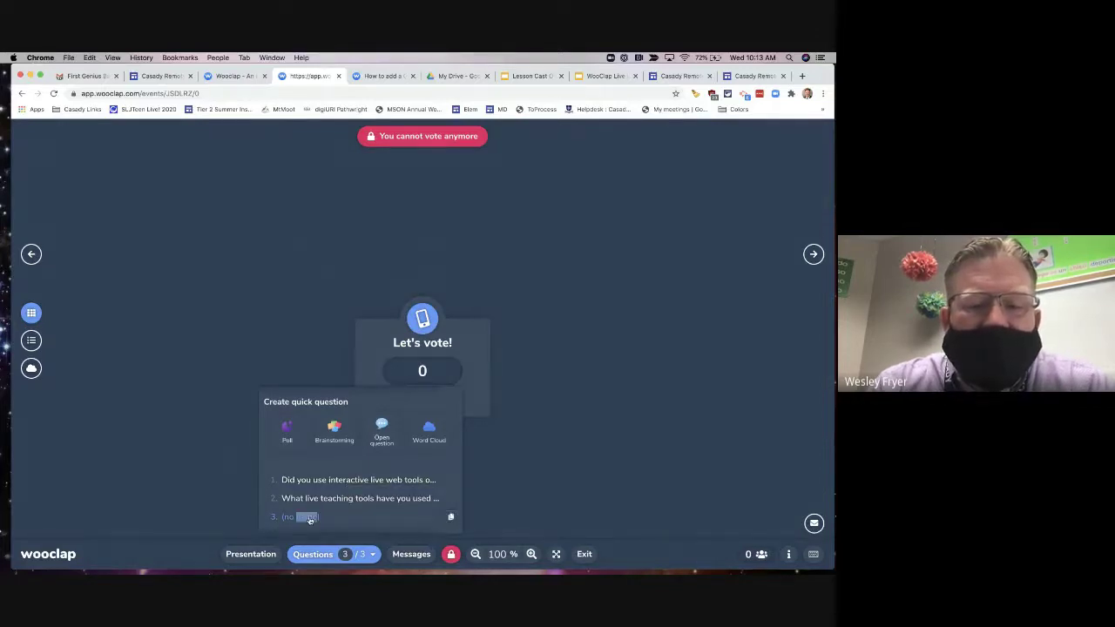
click(382, 415)
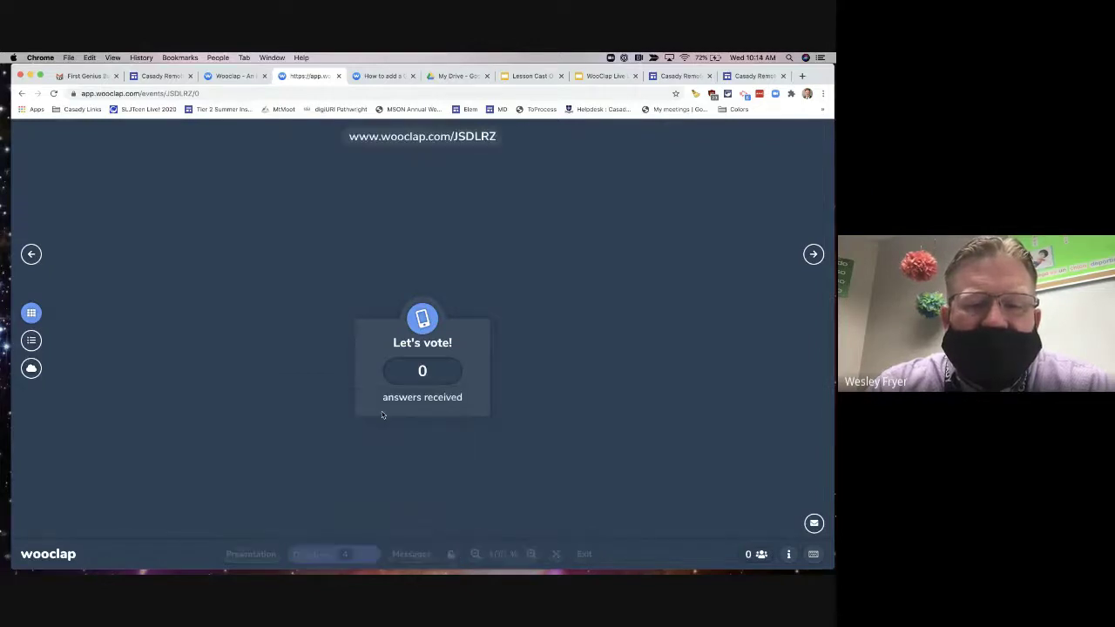
Switch Wooclap to Presentation mode to show the Live Teaching Tools slides
click(360, 555)
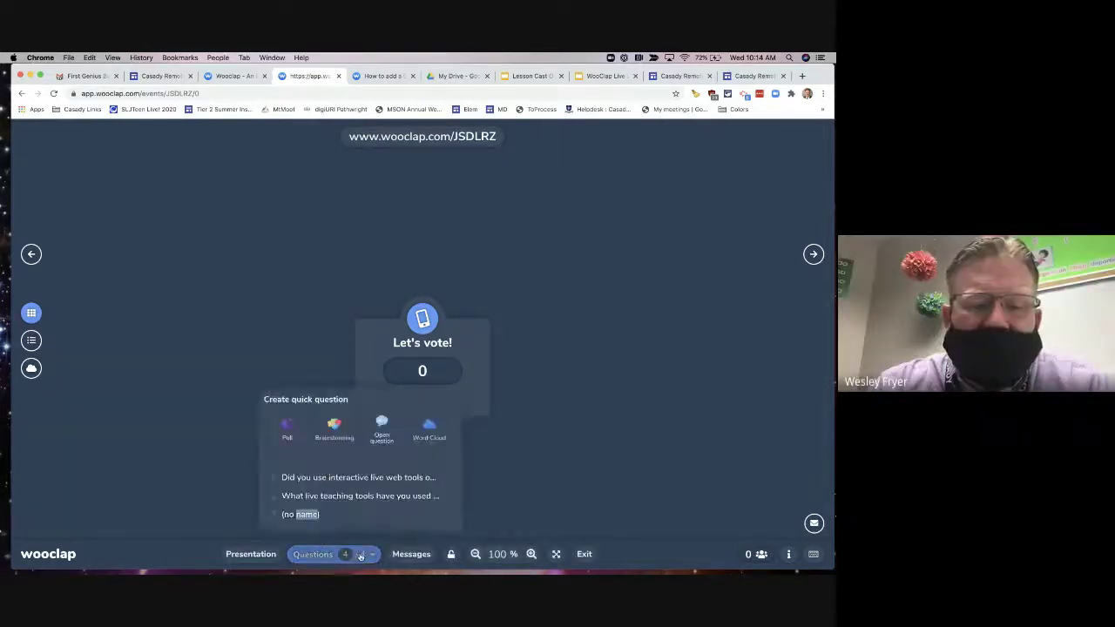
click(361, 555)
click(331, 555)
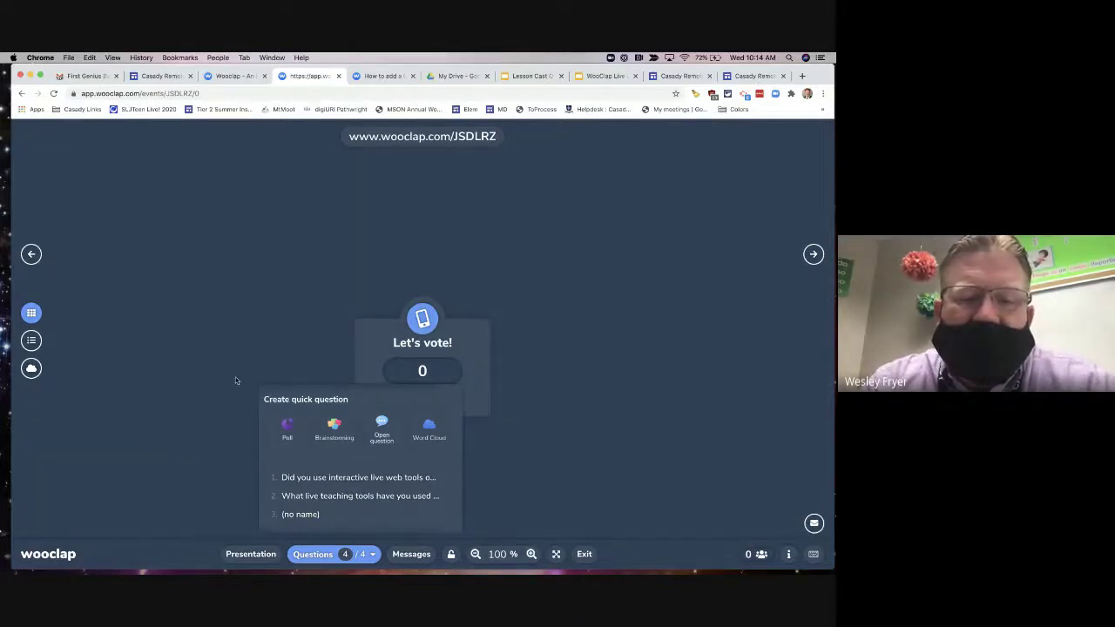
click(239, 555)
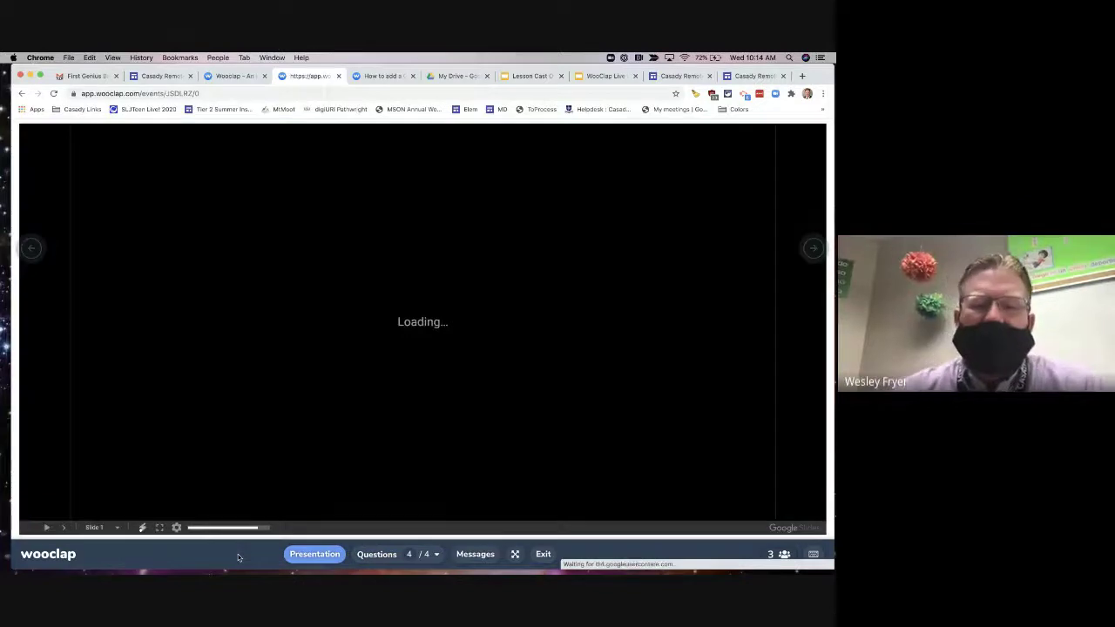
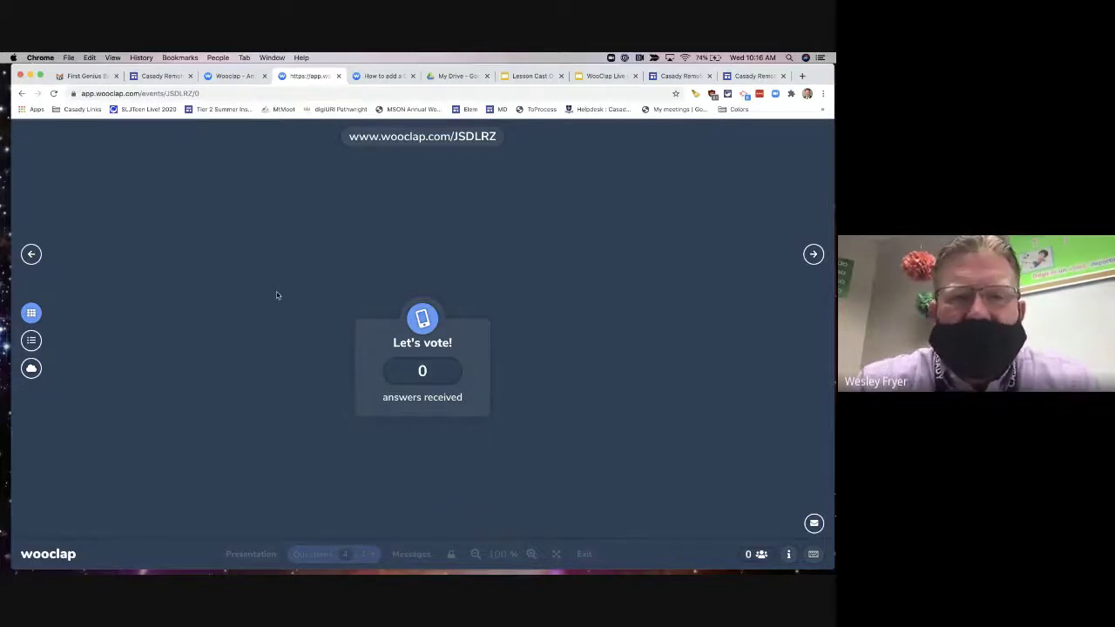
Look over the Casady support site, then check the Wooclap voting screen and homepage tabs
click(161, 76)
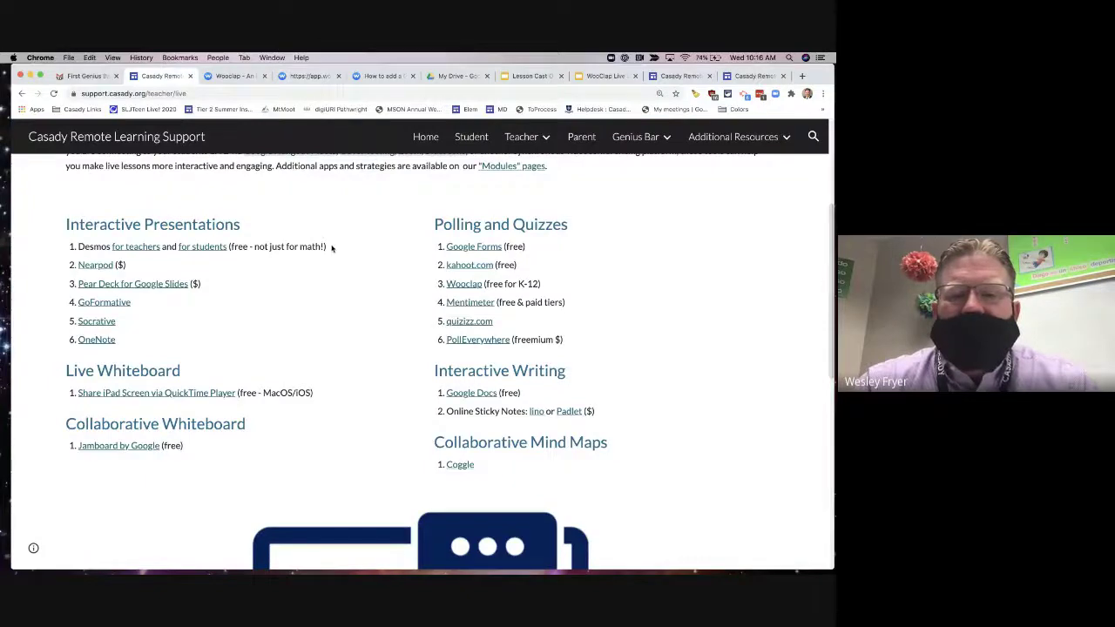
scroll(331, 248, up, 4)
scroll(332, 248, down, 2)
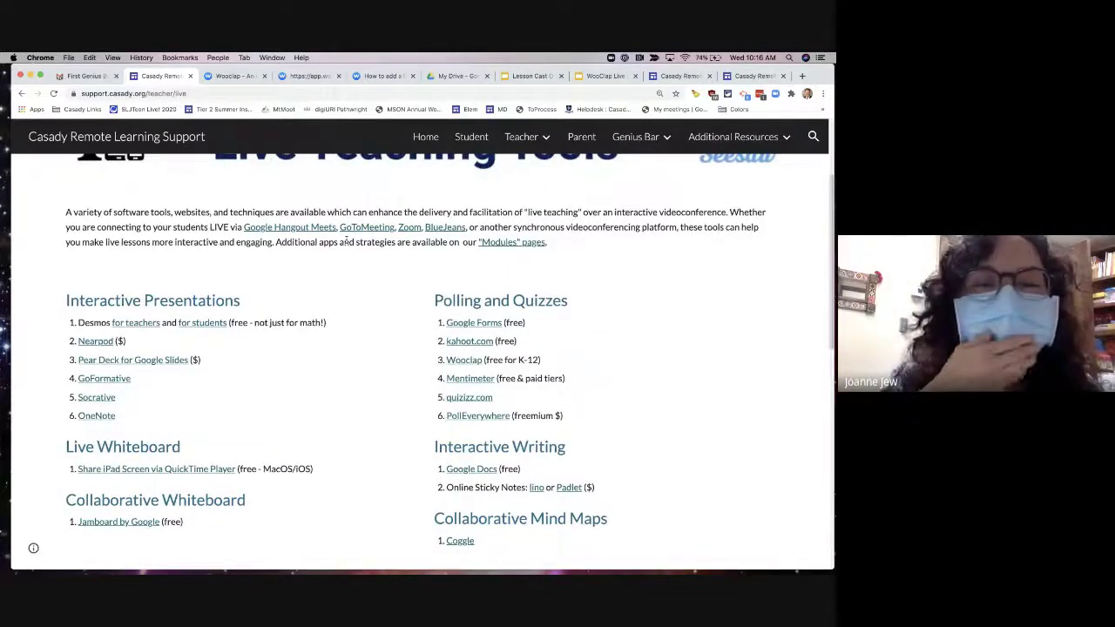
click(305, 76)
click(243, 75)
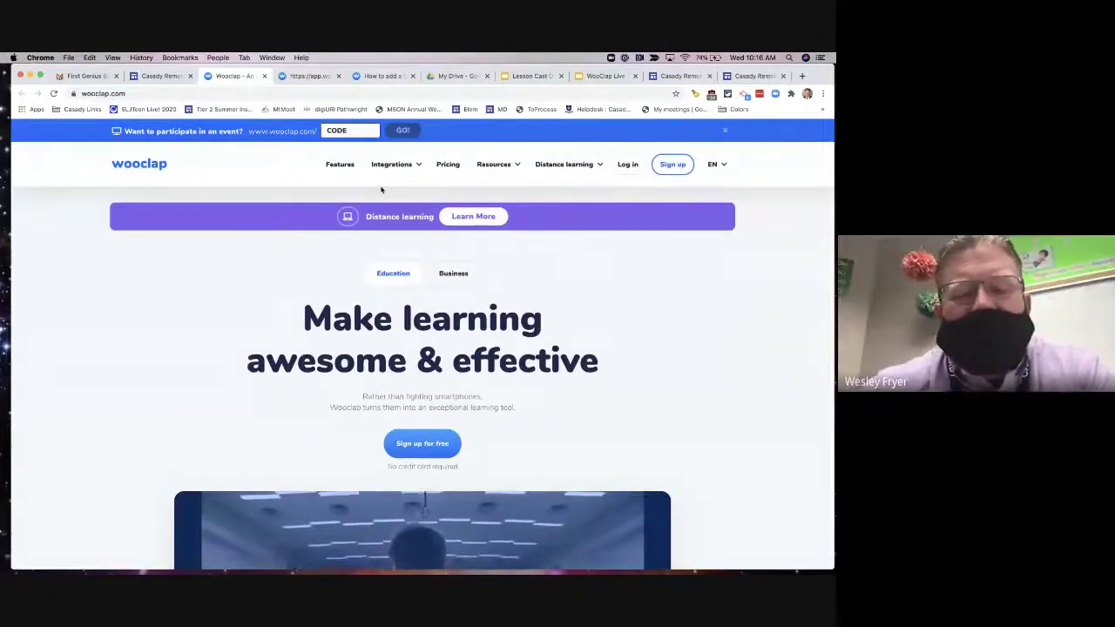
Back on the Casady support page, open 'Pear Deck for Google Slides' in a new window
click(167, 76)
scroll(339, 331, down, 1)
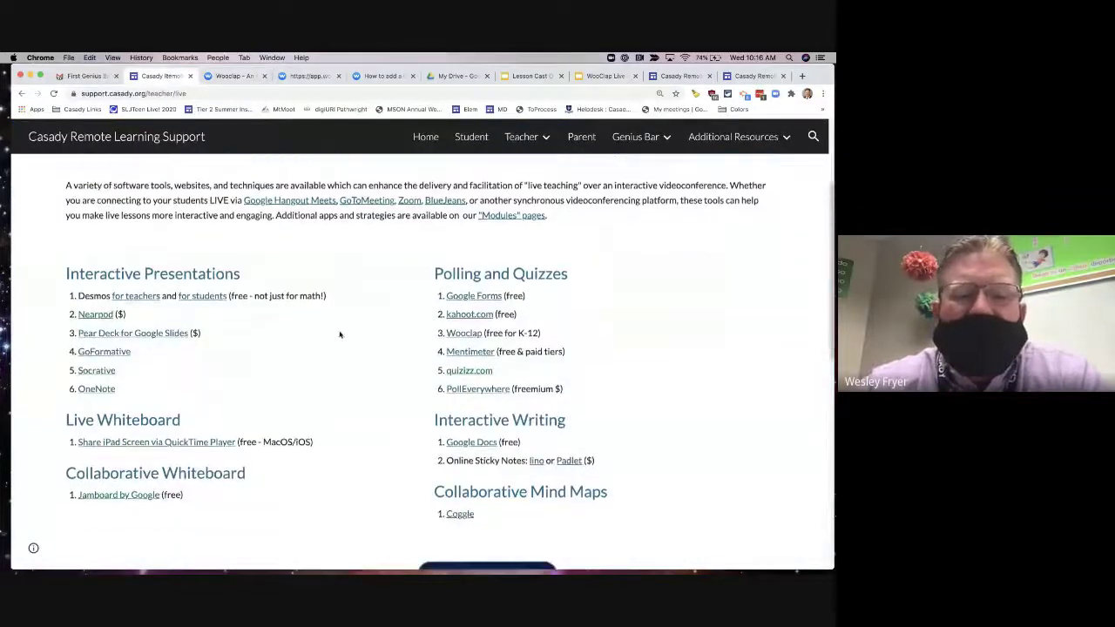
right_click(152, 338)
click(167, 349)
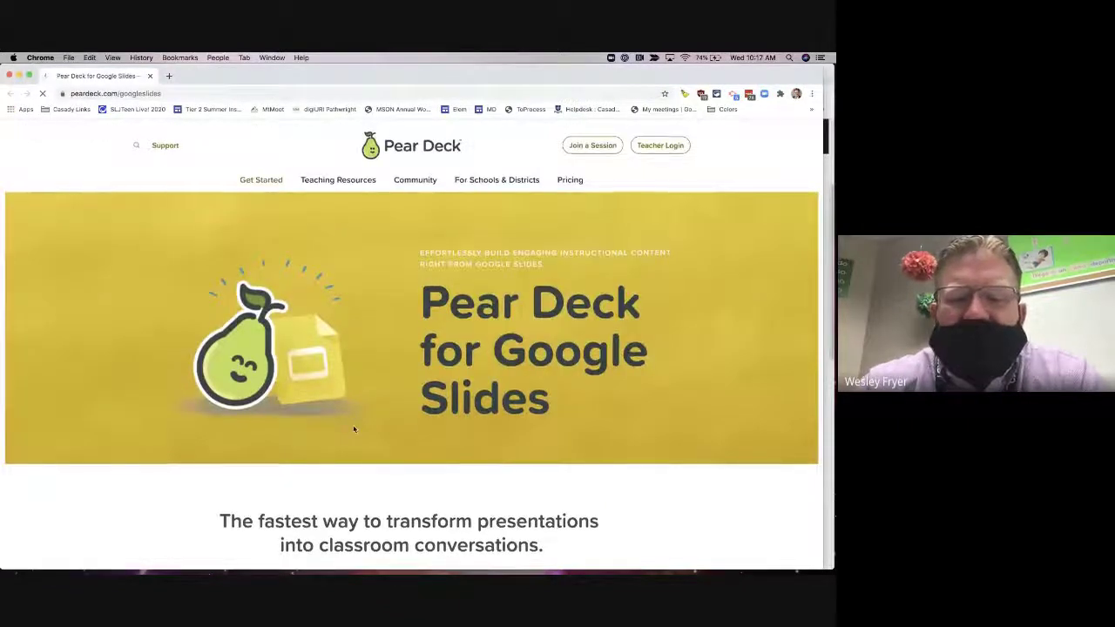
Scroll through the Pear Deck for Google Slides page
scroll(350, 427, down, 5)
scroll(353, 426, down, 2)
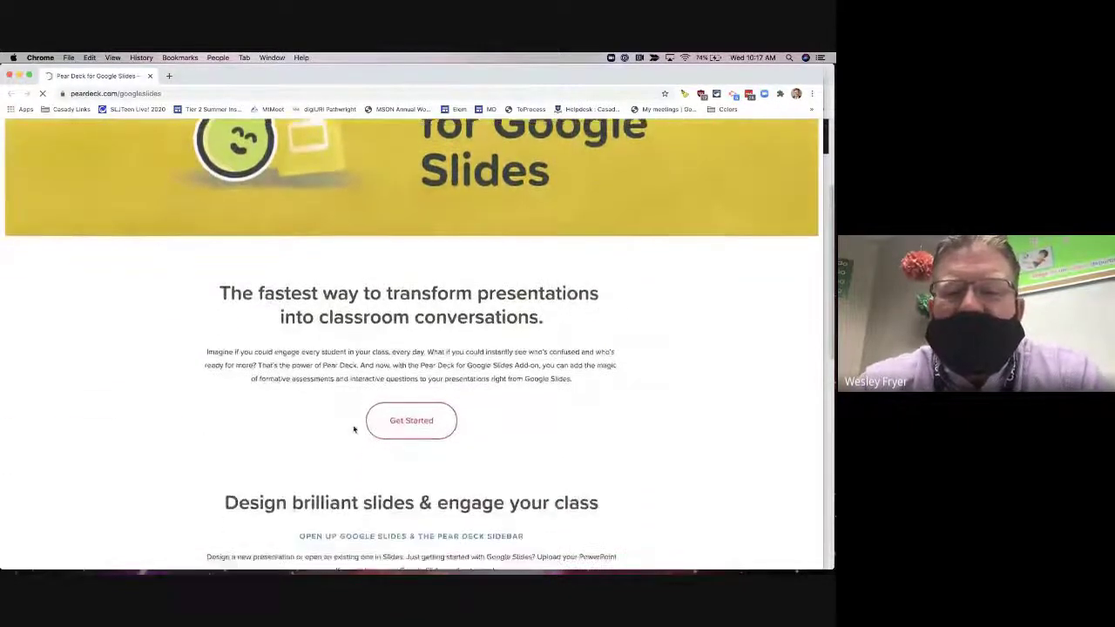
scroll(460, 440, down, 10)
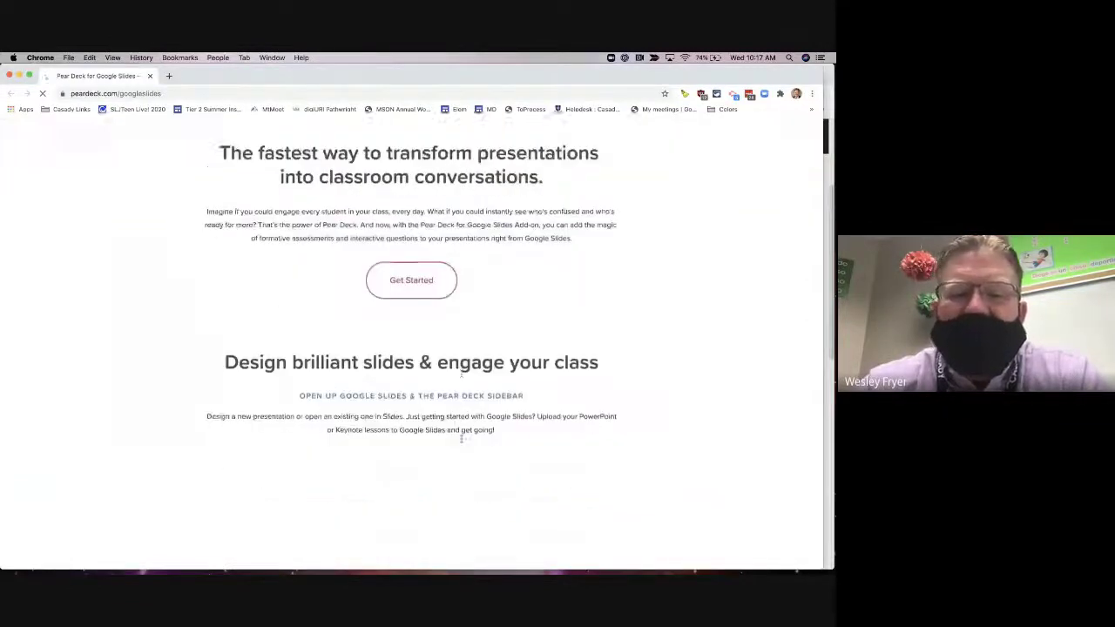
scroll(461, 443, down, 7)
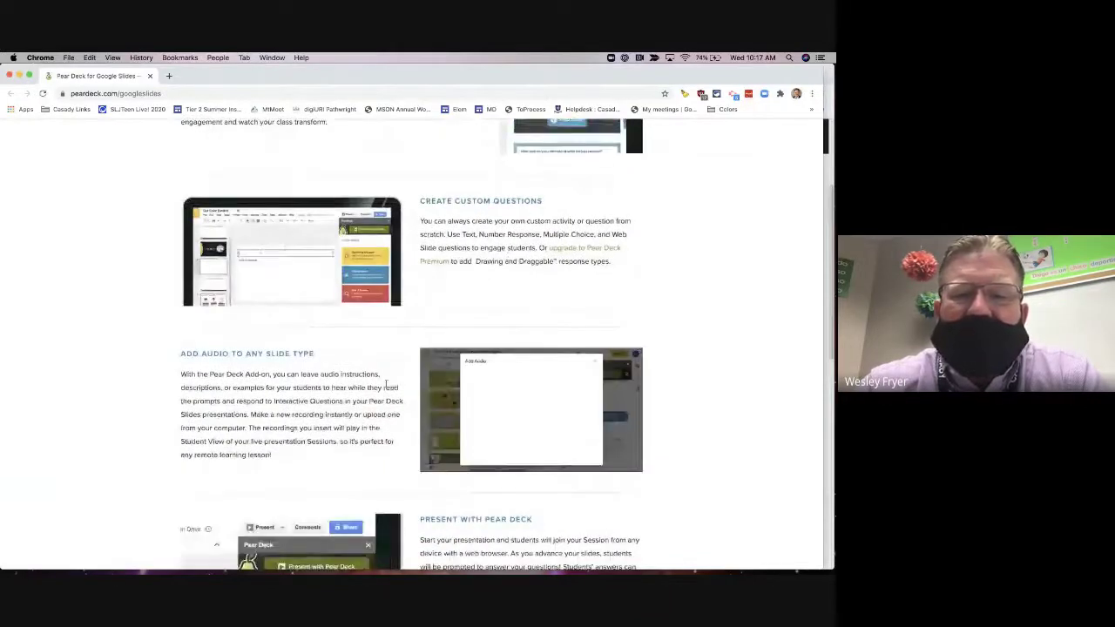
scroll(453, 335, down, 4)
scroll(429, 381, up, 6)
scroll(430, 381, up, 15)
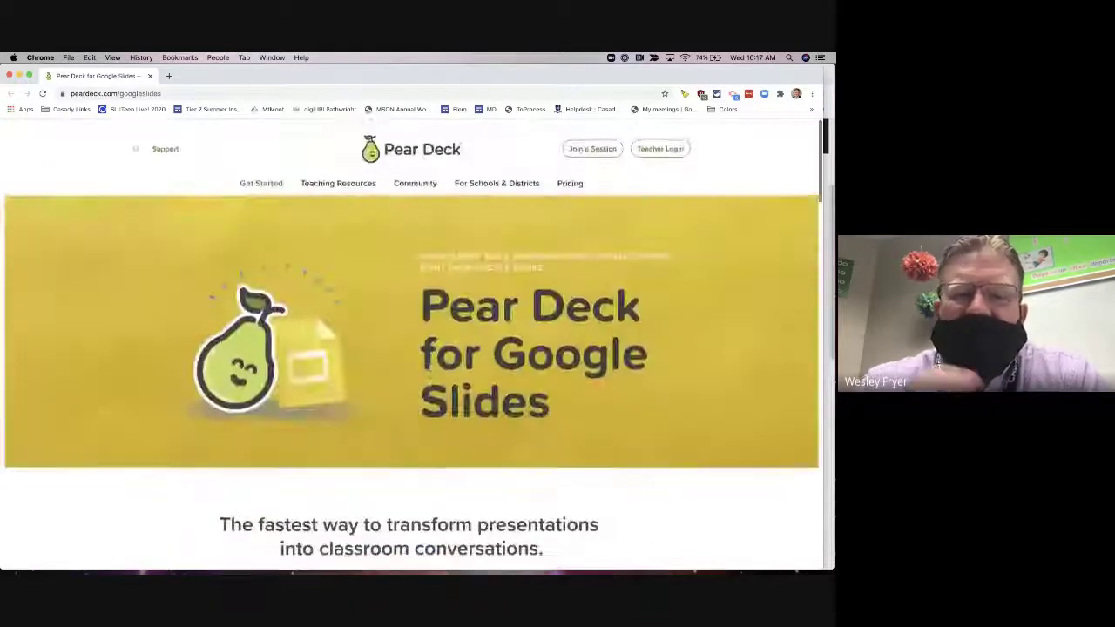
Review the Pear Deck pricing plans, close its window, and right-click the Nearpod link
click(567, 182)
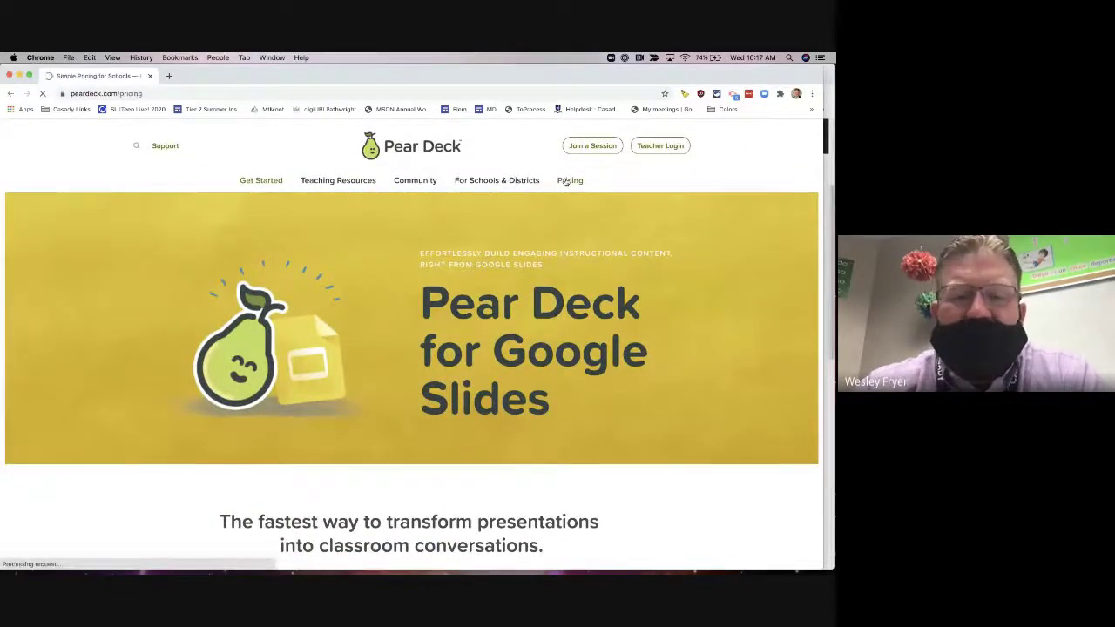
scroll(531, 290, down, 5)
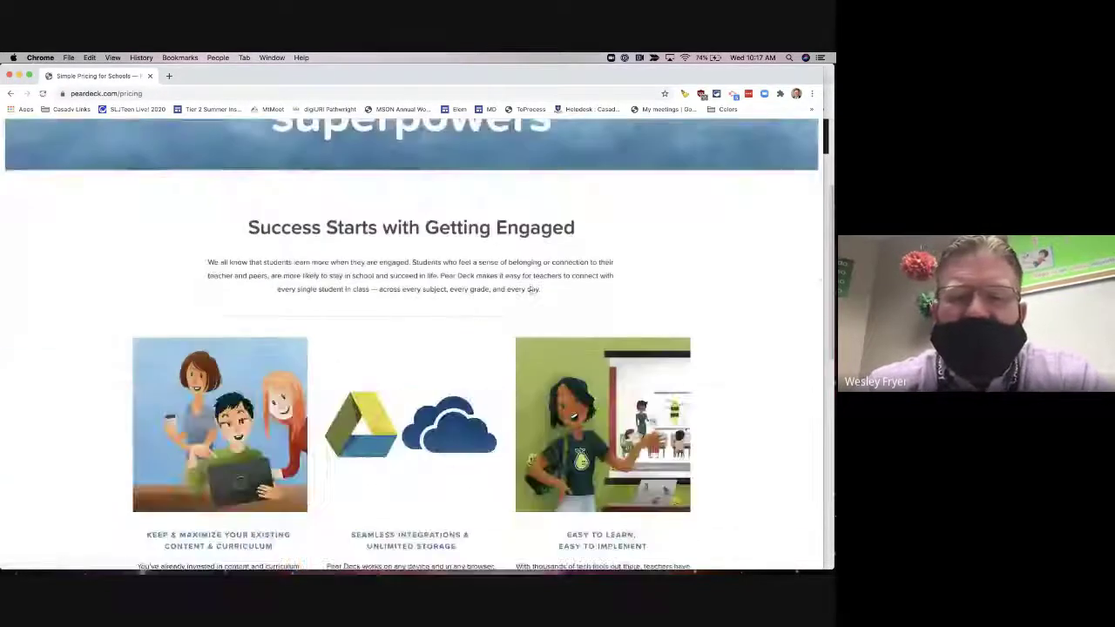
scroll(531, 290, down, 10)
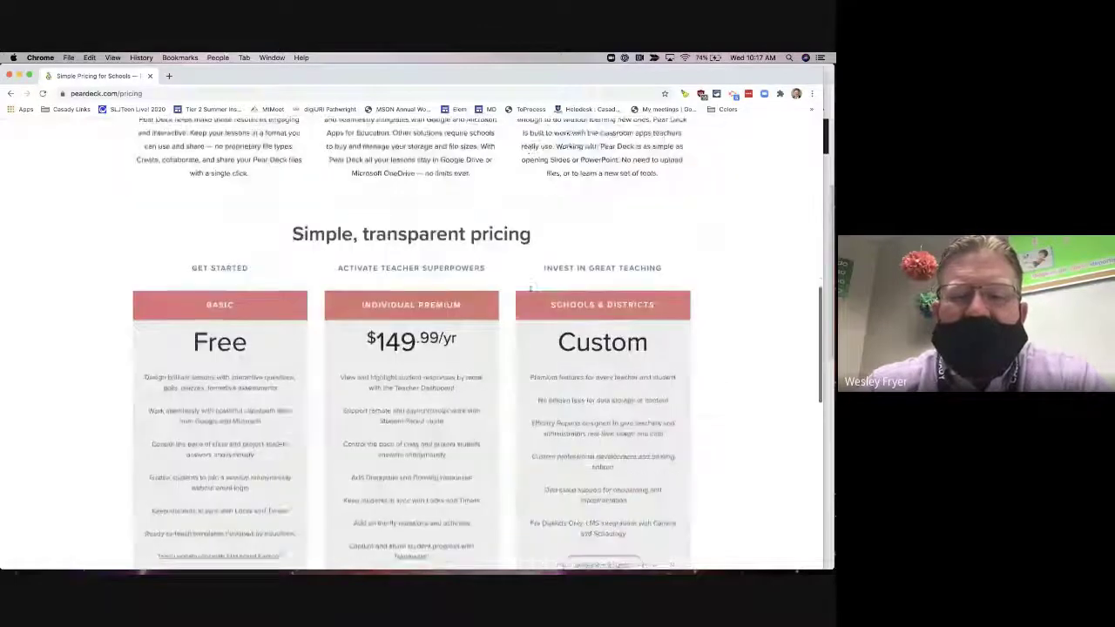
scroll(505, 372, down, 2)
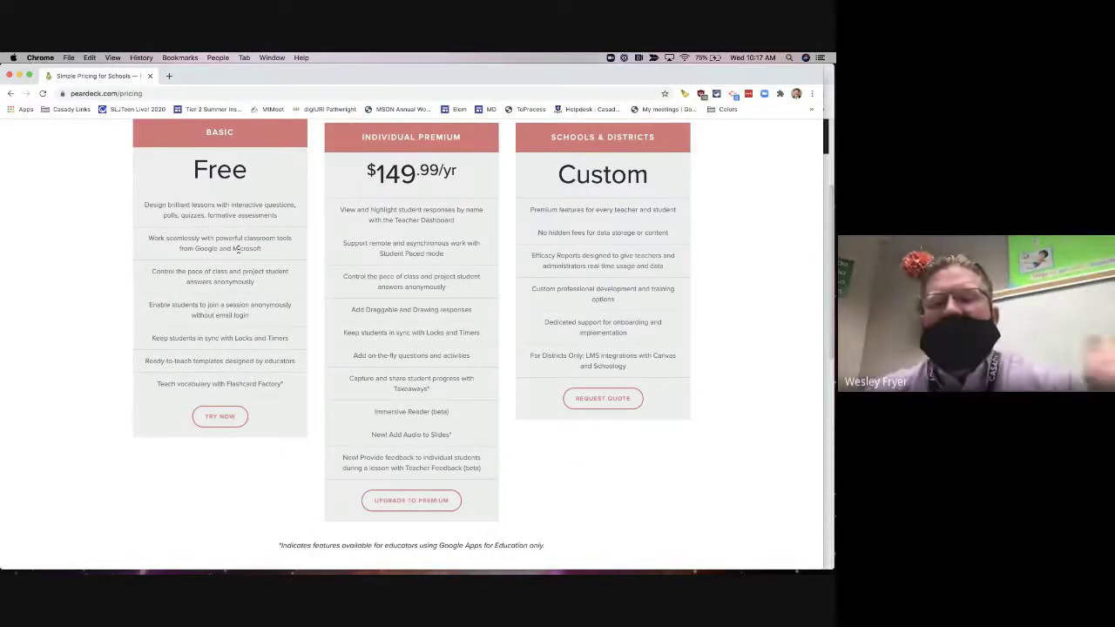
scroll(260, 256, up, 15)
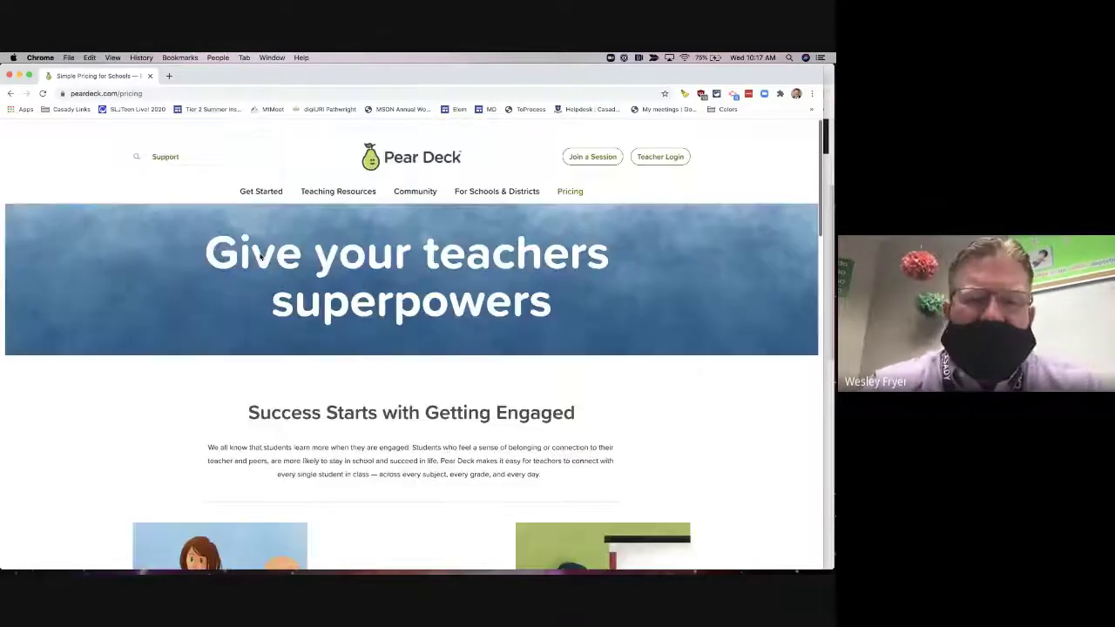
click(149, 76)
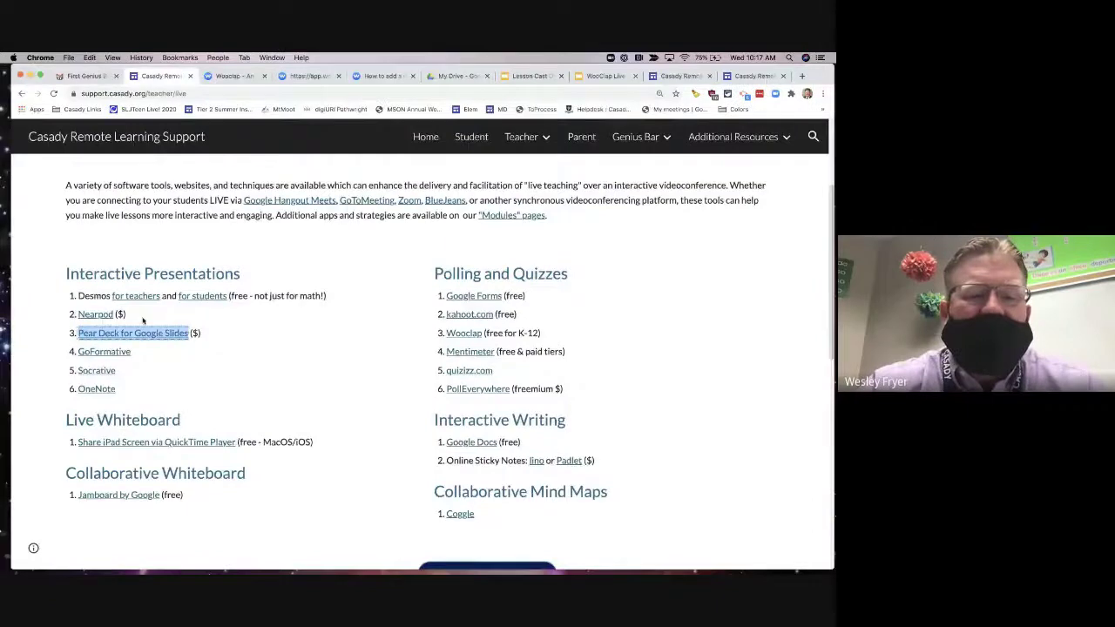
right_click(103, 317)
Open Nearpod in a new window and scroll through the nearpod.com homepage features
click(110, 333)
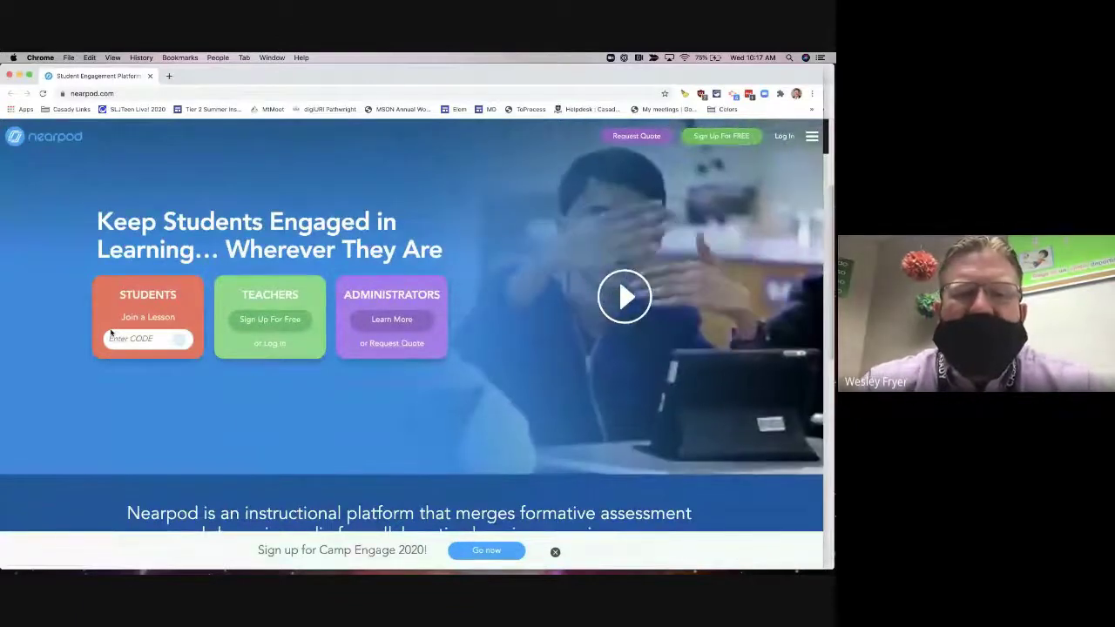
scroll(324, 405, down, 5)
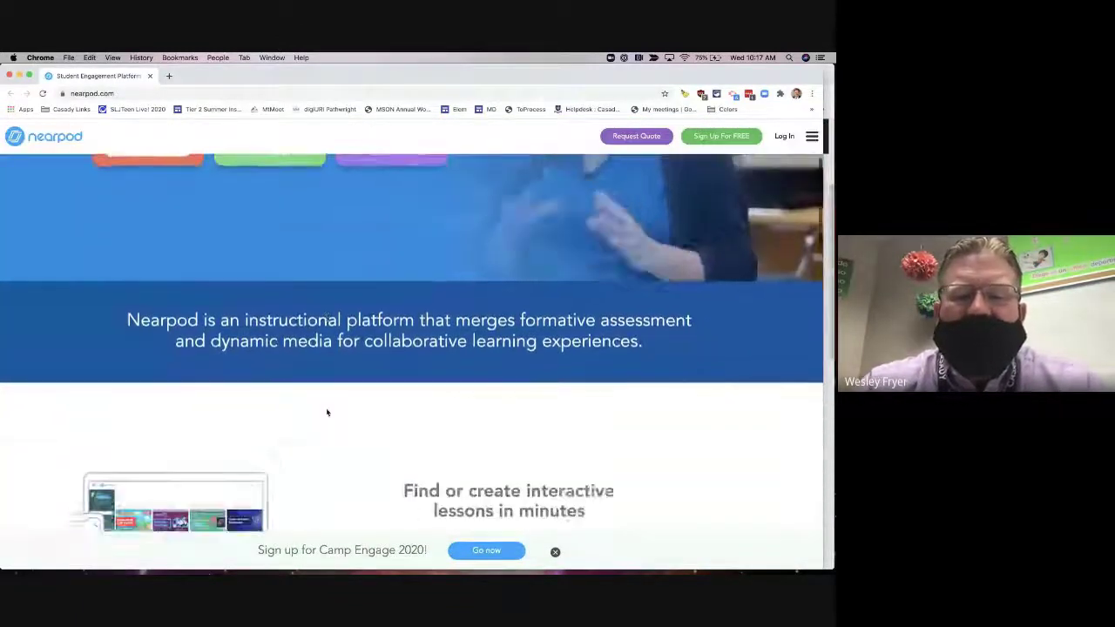
scroll(327, 412, down, 4)
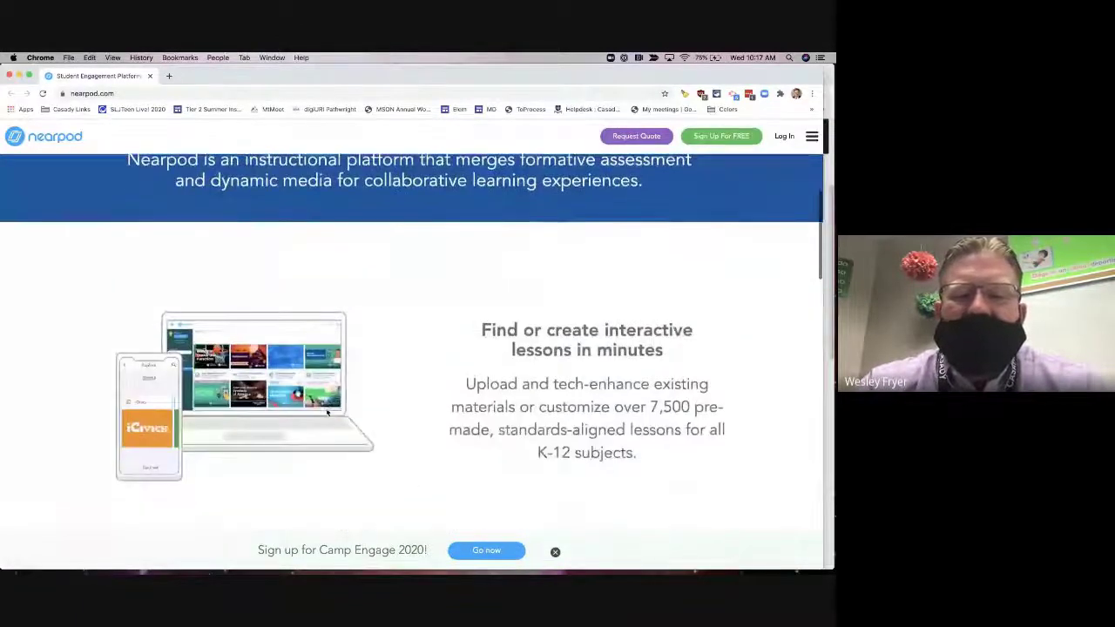
scroll(327, 412, down, 2)
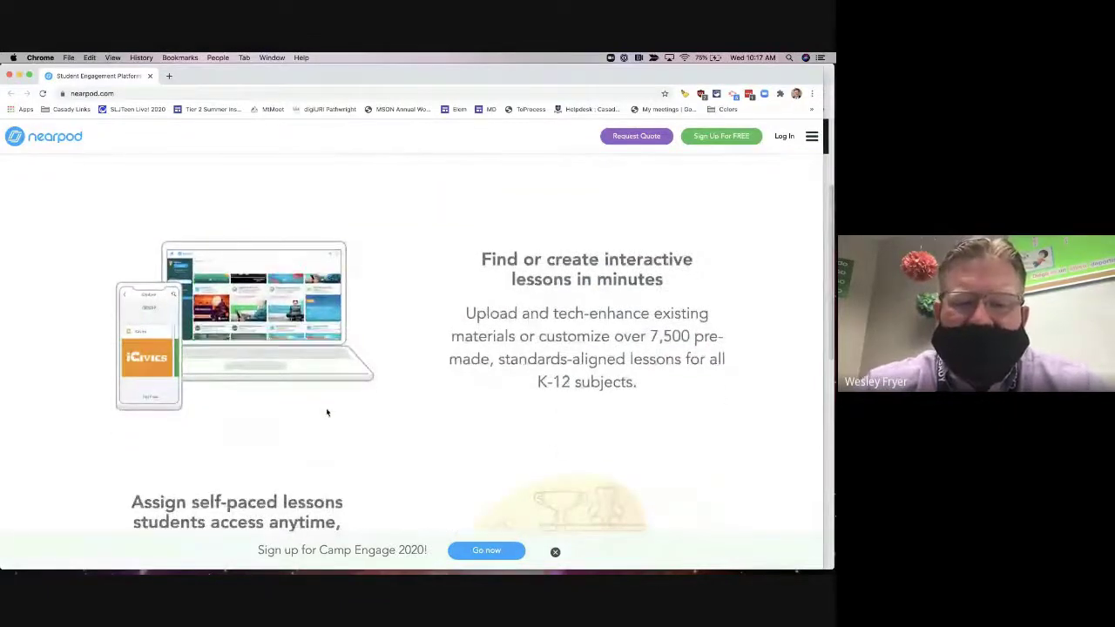
scroll(328, 412, down, 5)
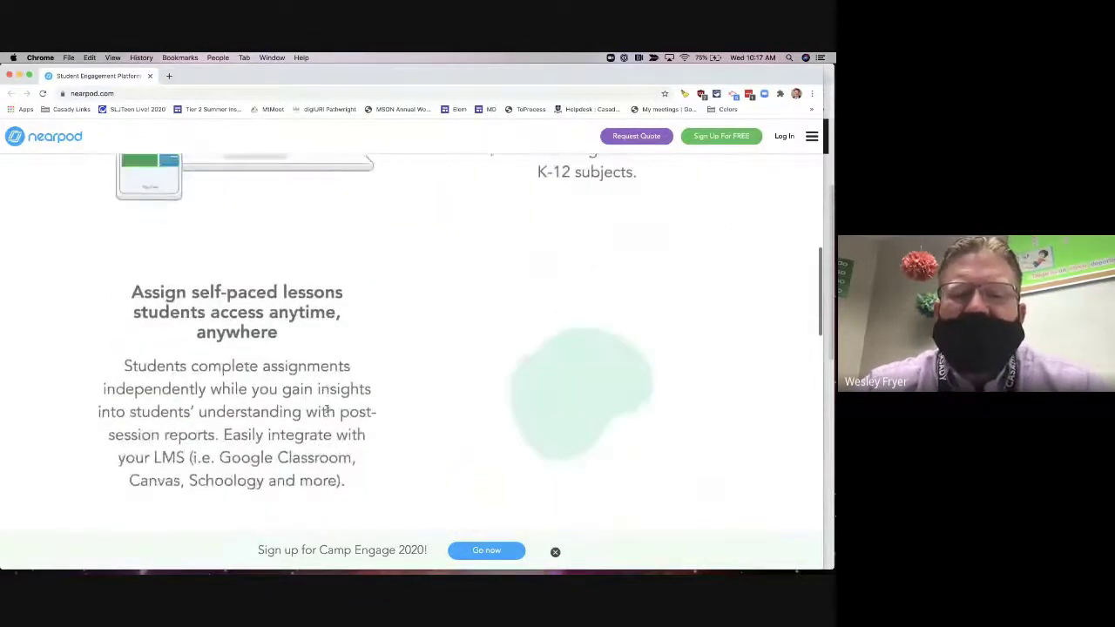
scroll(327, 409, down, 1)
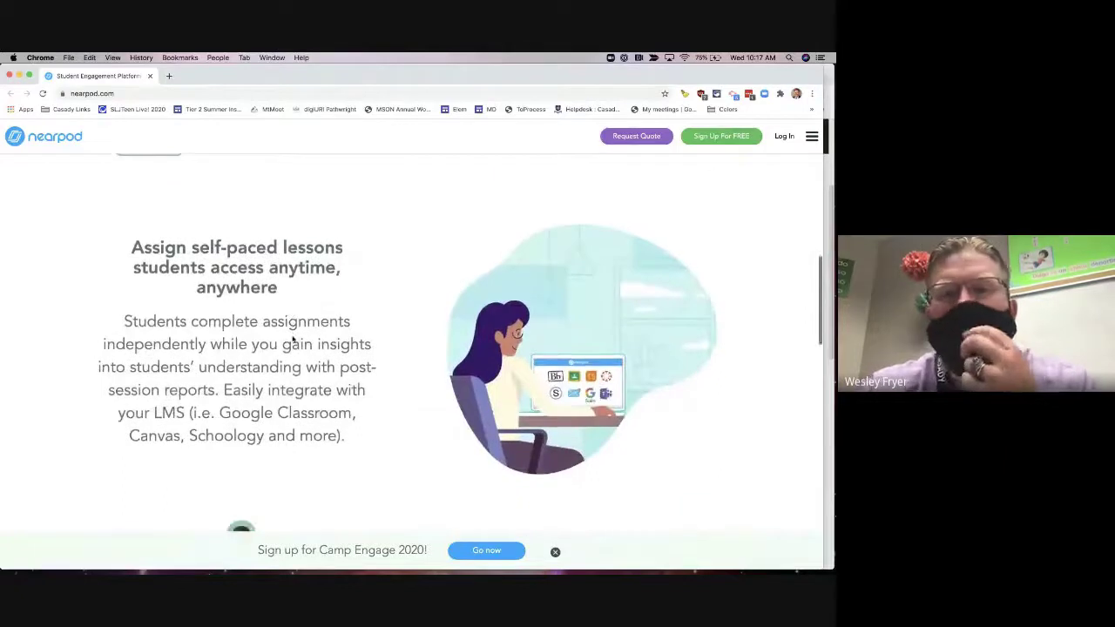
scroll(293, 340, down, 1)
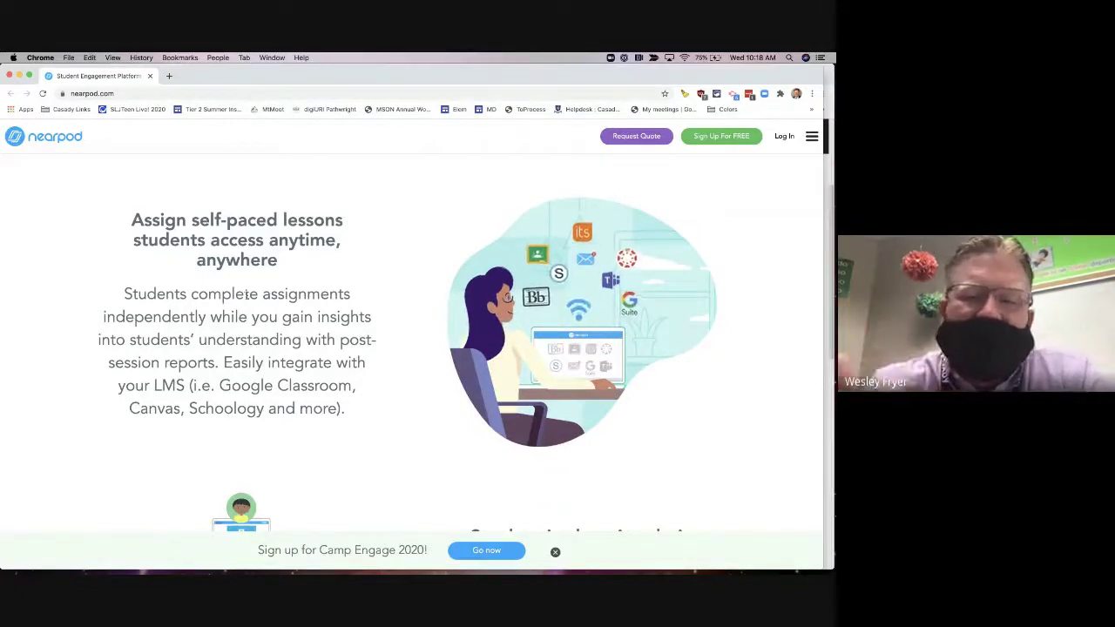
scroll(248, 299, down, 1)
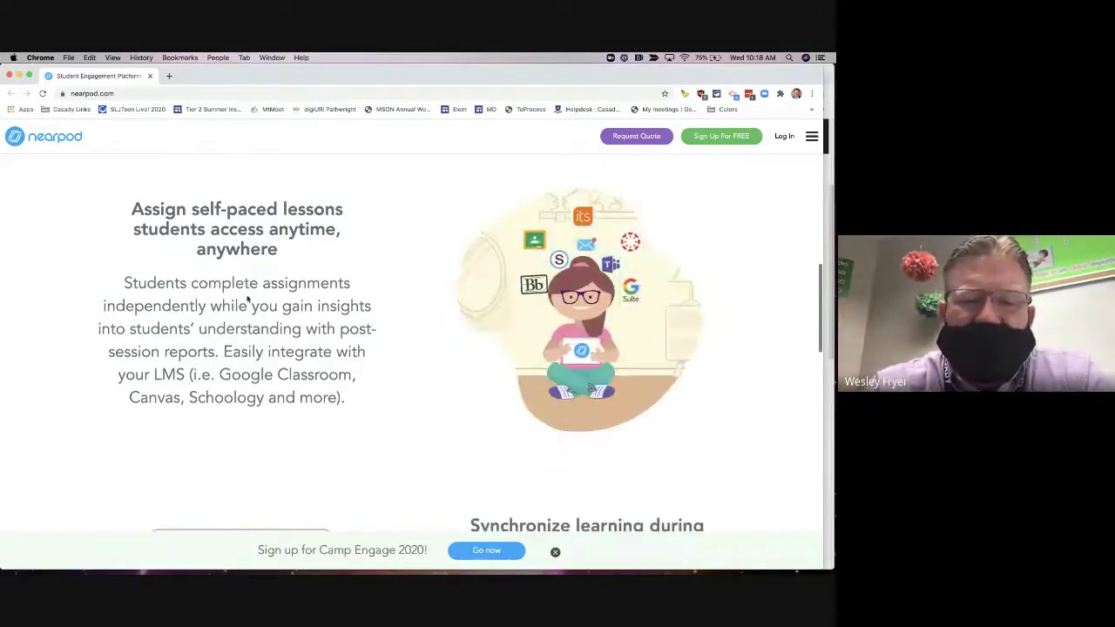
scroll(249, 299, down, 1)
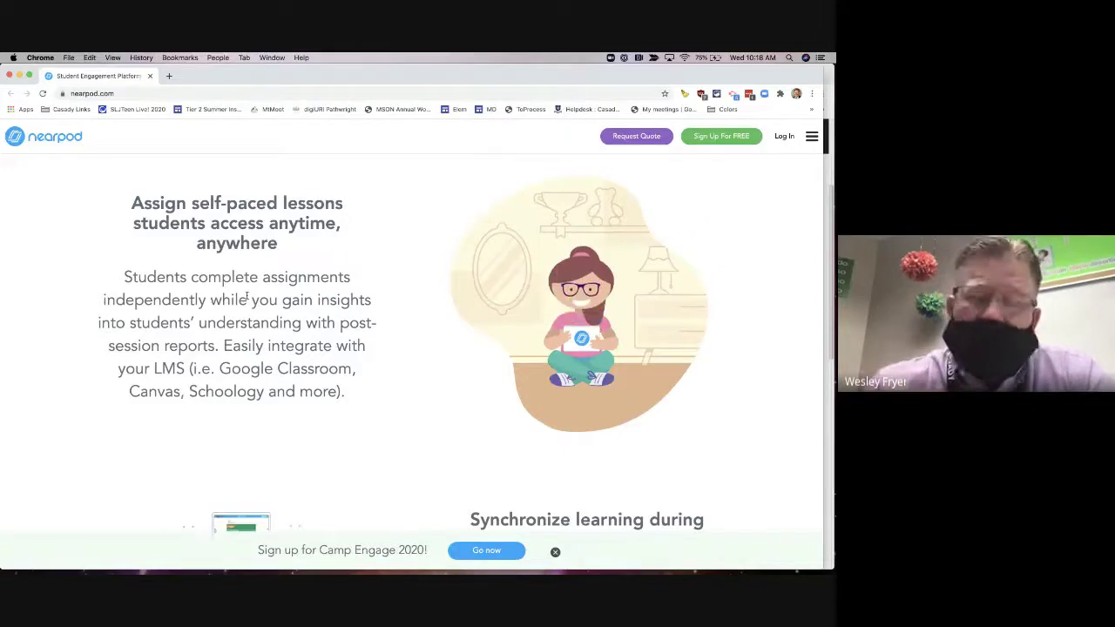
scroll(248, 299, down, 3)
scroll(247, 294, down, 2)
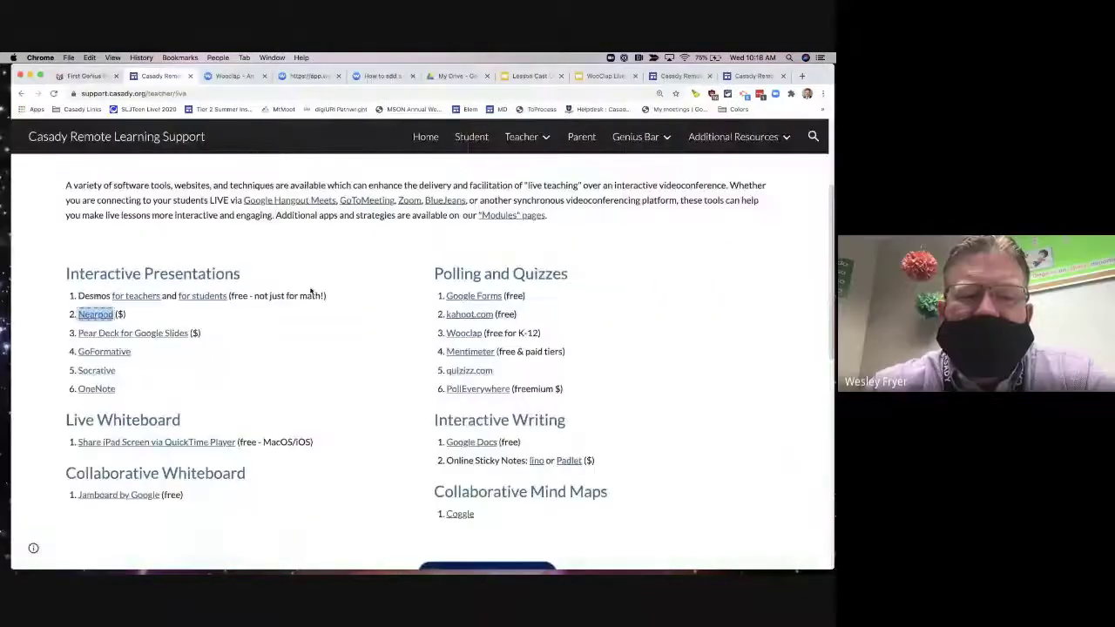
Open the Google Forms link under Polling and Quizzes in a new window
click(325, 346)
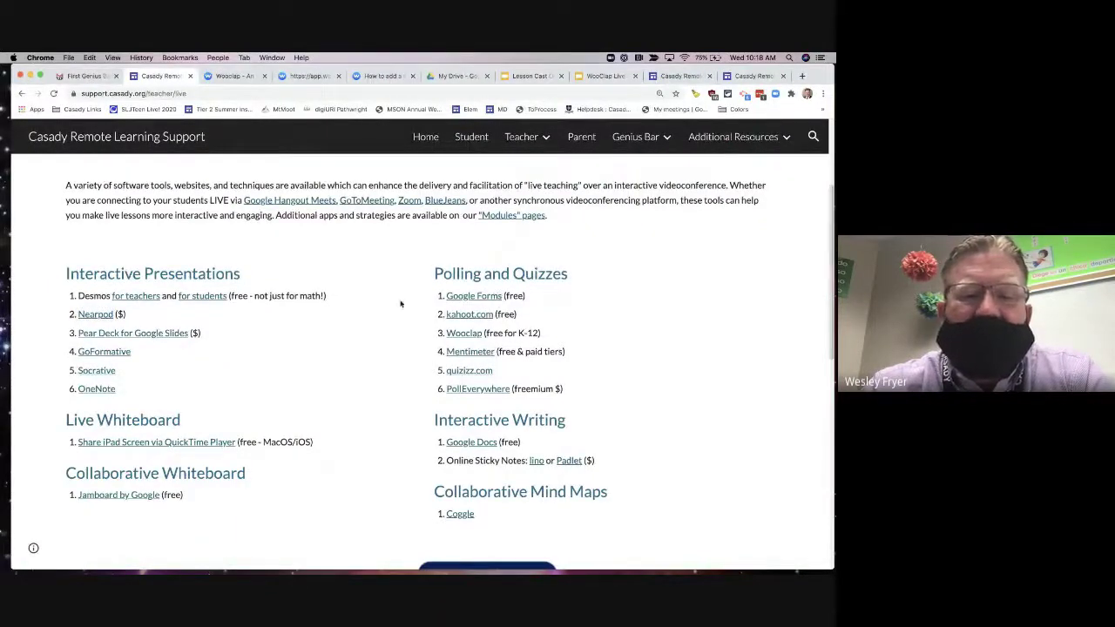
scroll(370, 327, up, 4)
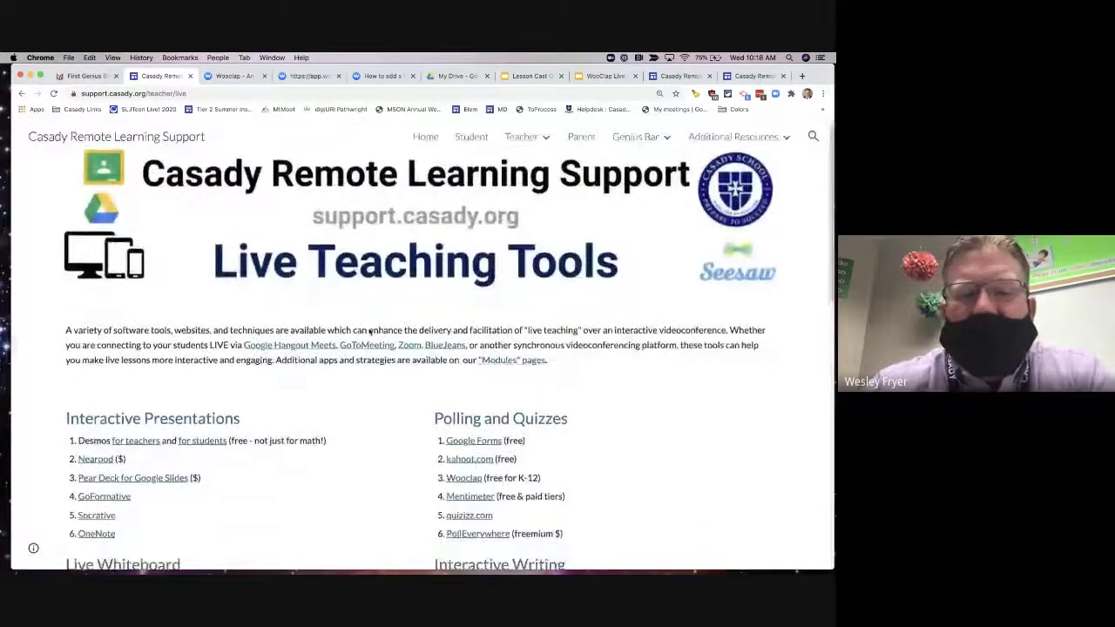
scroll(370, 331, down, 3)
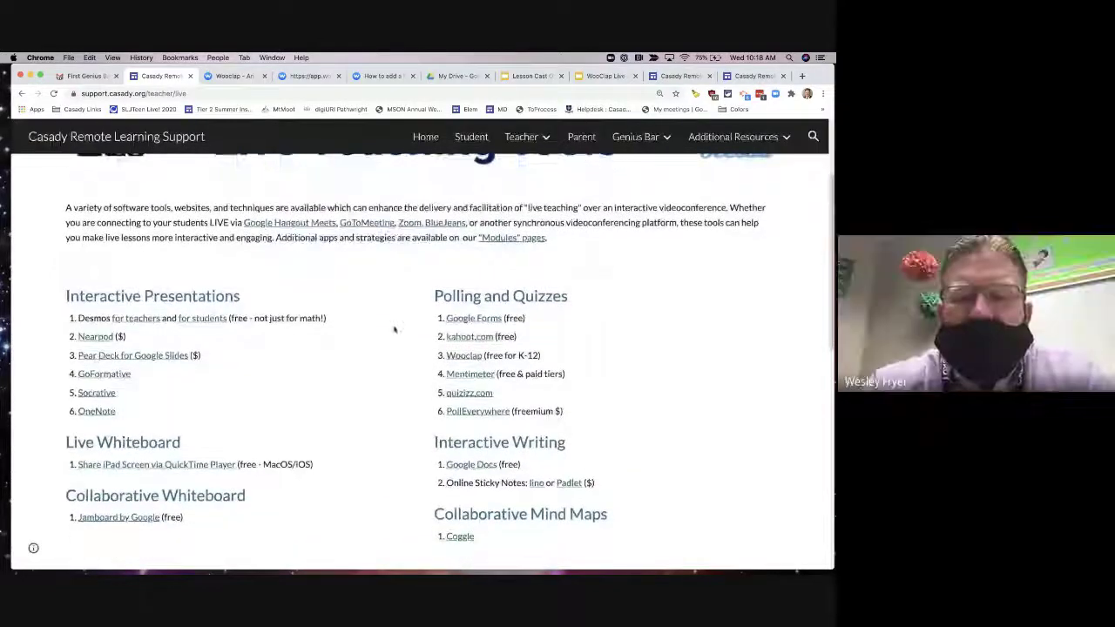
scroll(364, 331, down, 1)
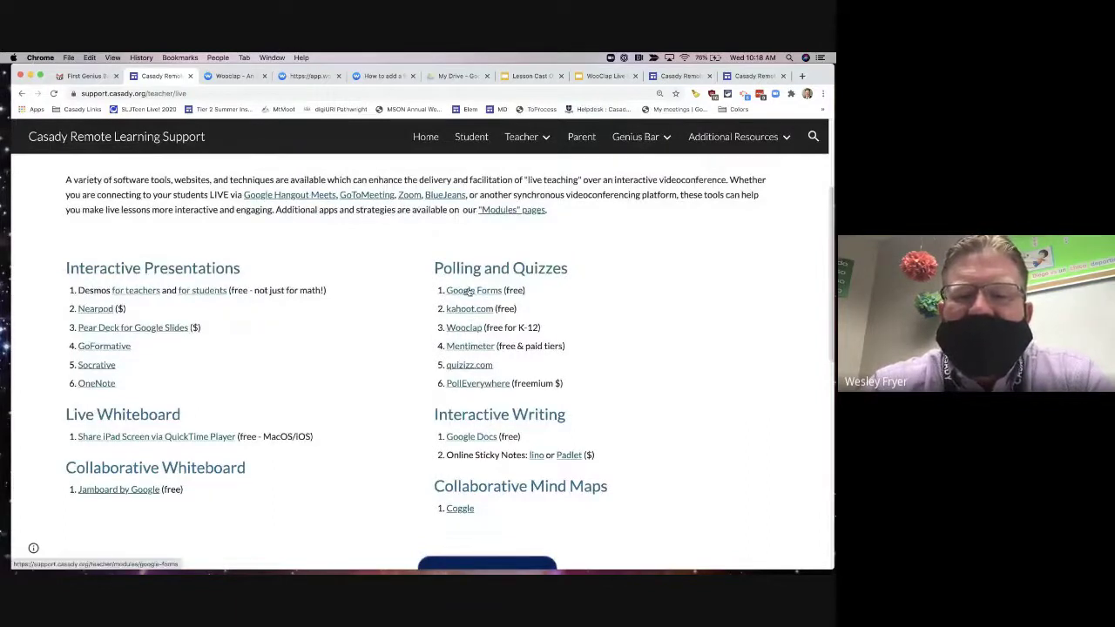
right_click(469, 291)
click(477, 302)
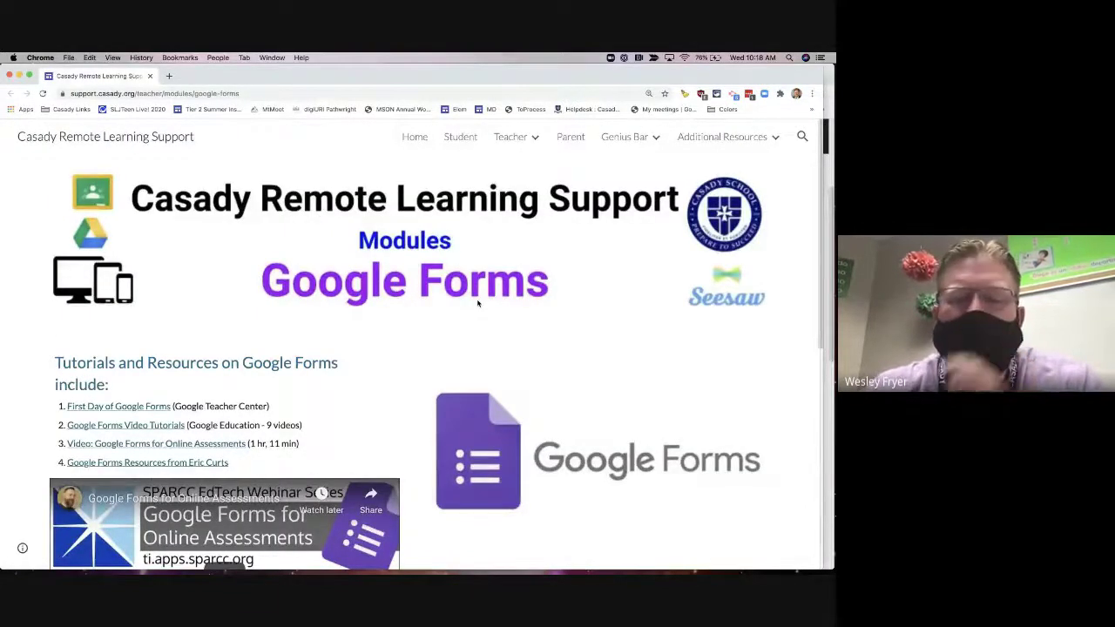
Skim the Google Forms module page, then close its window
scroll(467, 324, down, 3)
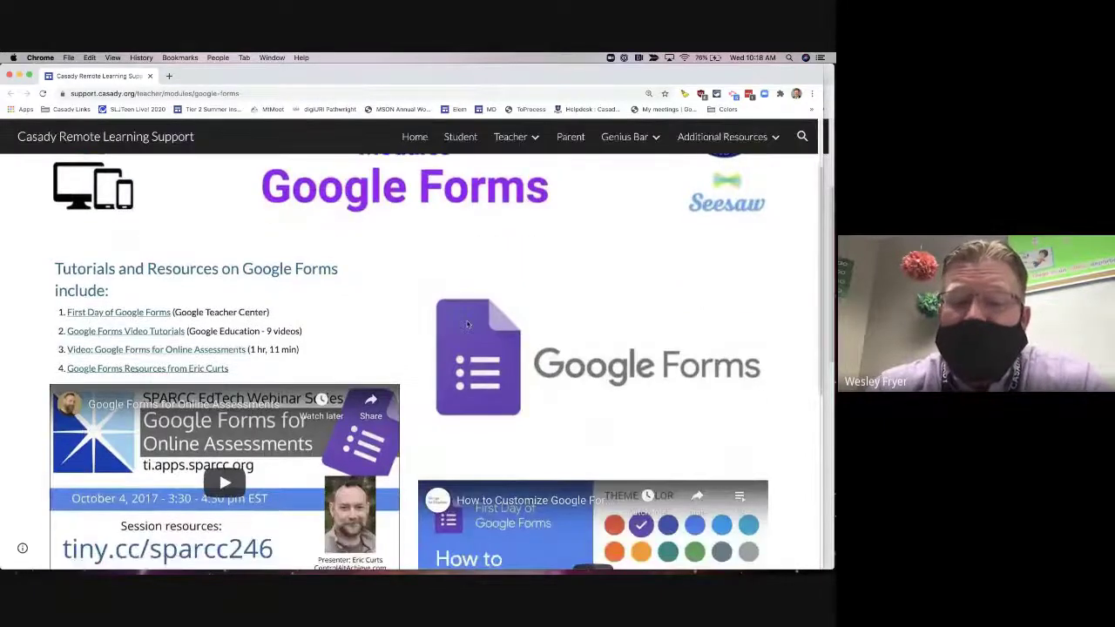
scroll(467, 324, up, 1)
scroll(467, 324, up, 1)
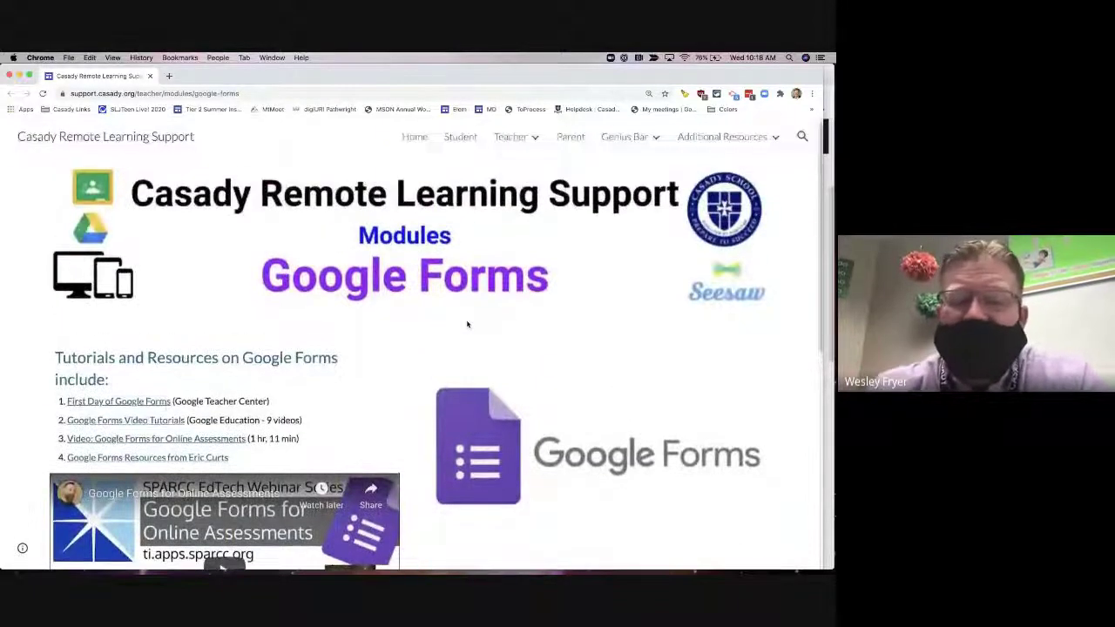
click(150, 76)
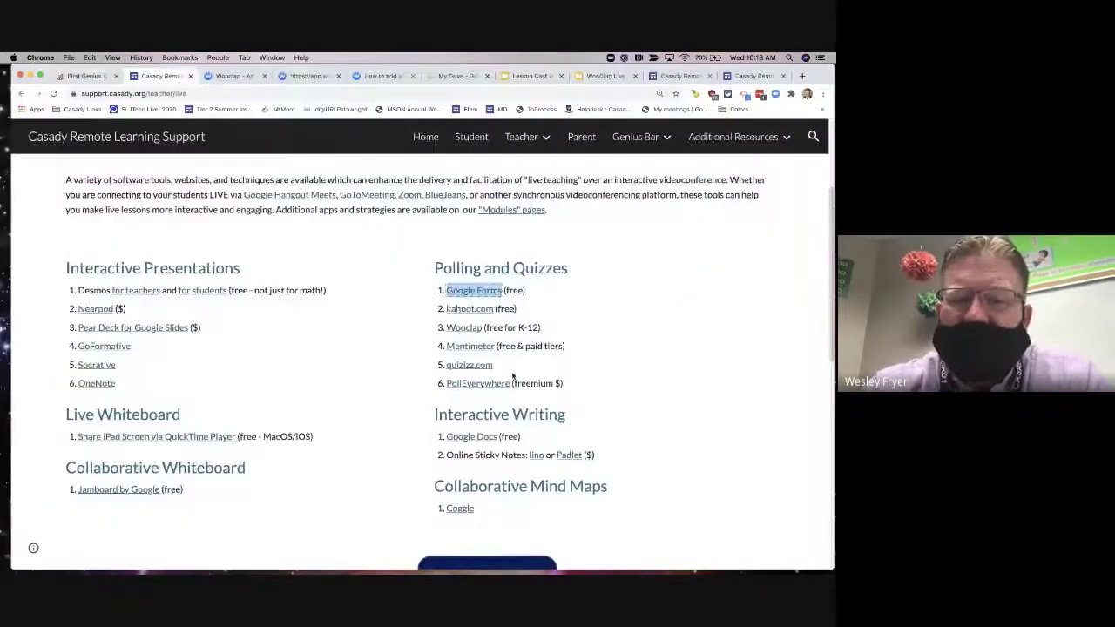
Scroll back to the Casady page banner and switch to the Wooclap homepage tab
click(412, 328)
scroll(412, 327, up, 4)
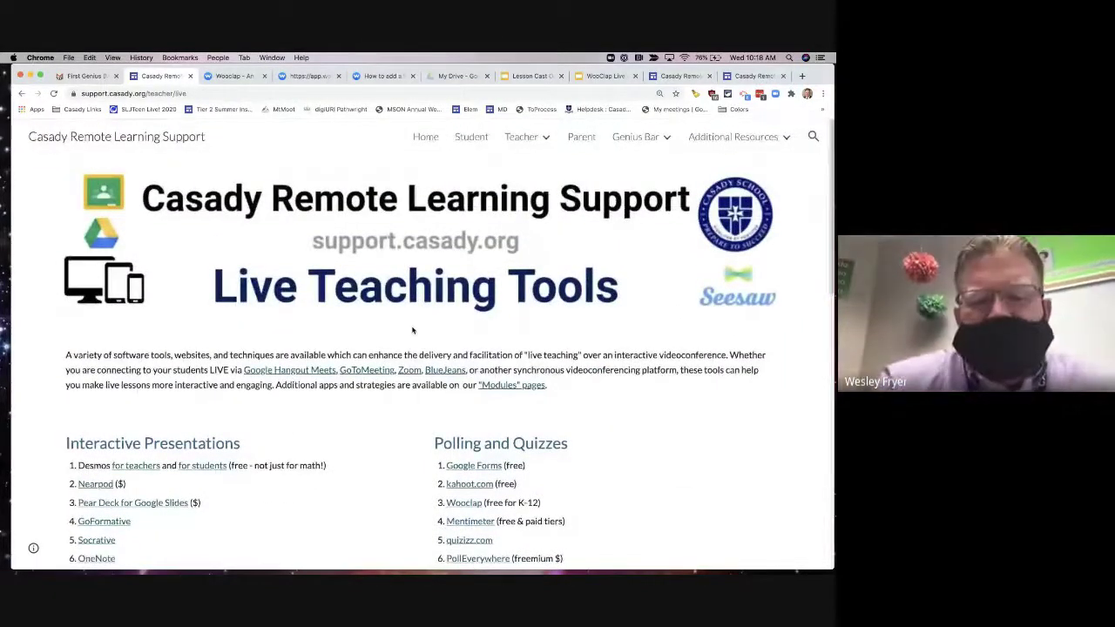
click(243, 76)
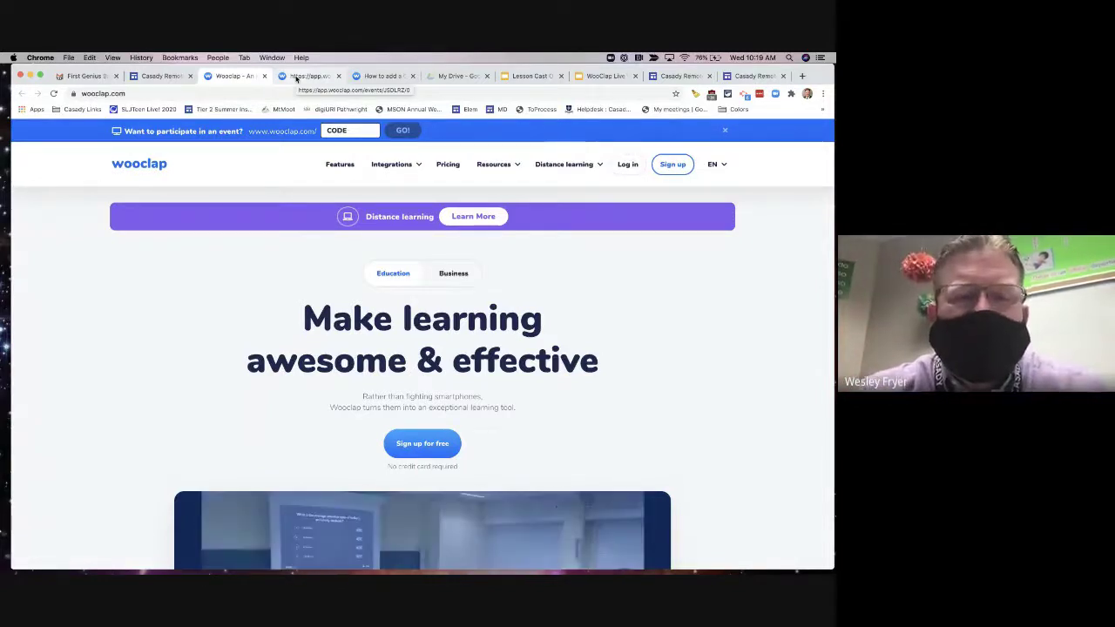
Glance at the Google Slides help article, then return to the event's 'Let's vote!' screen
click(296, 76)
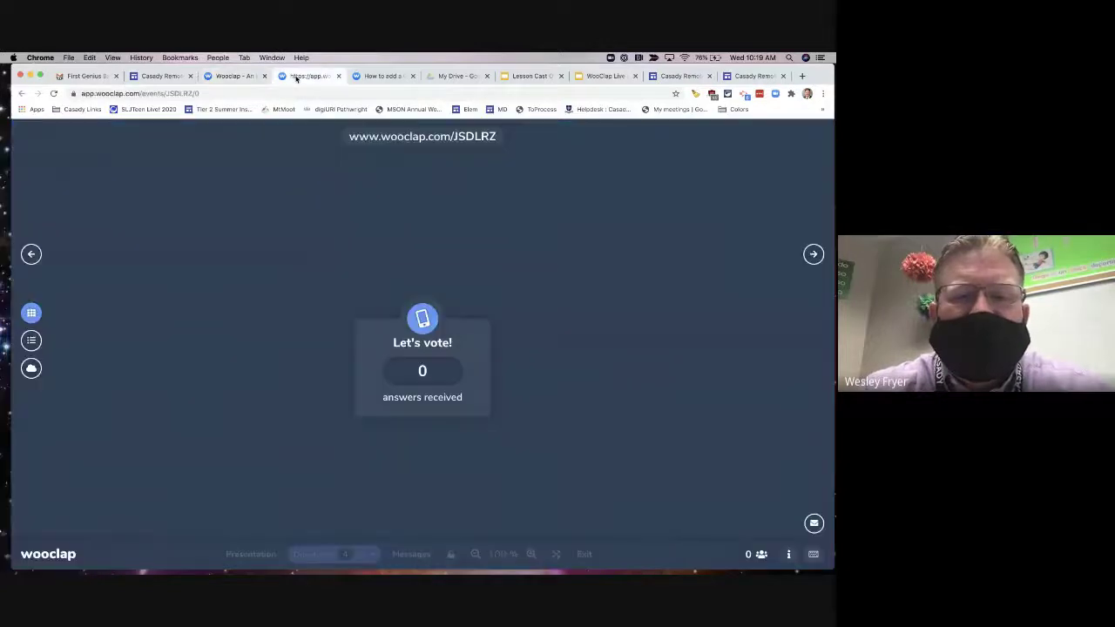
click(376, 78)
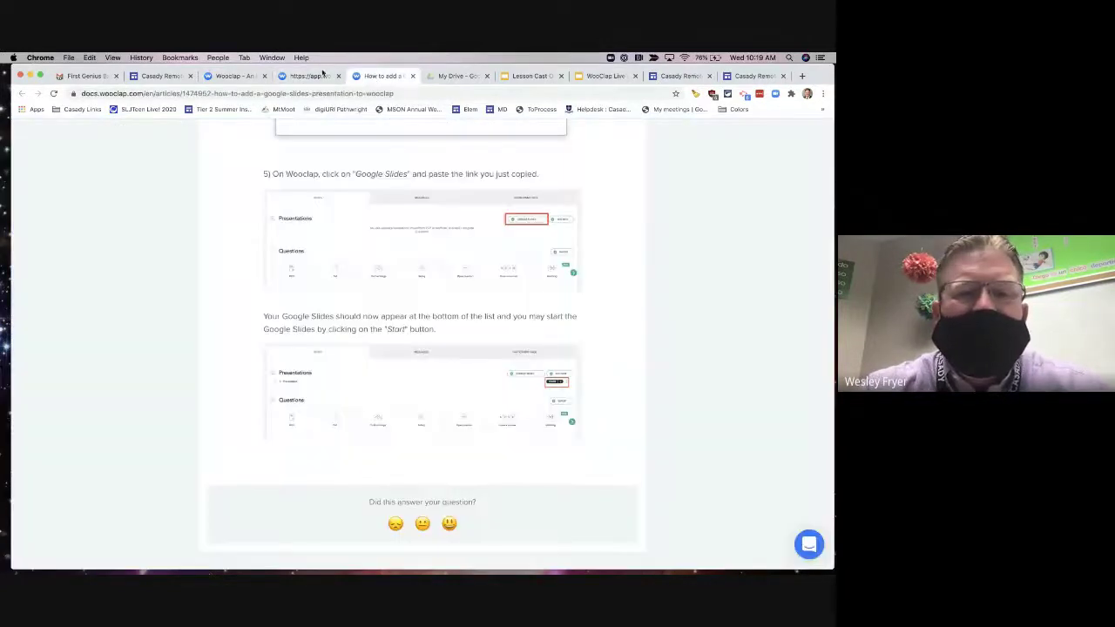
click(313, 76)
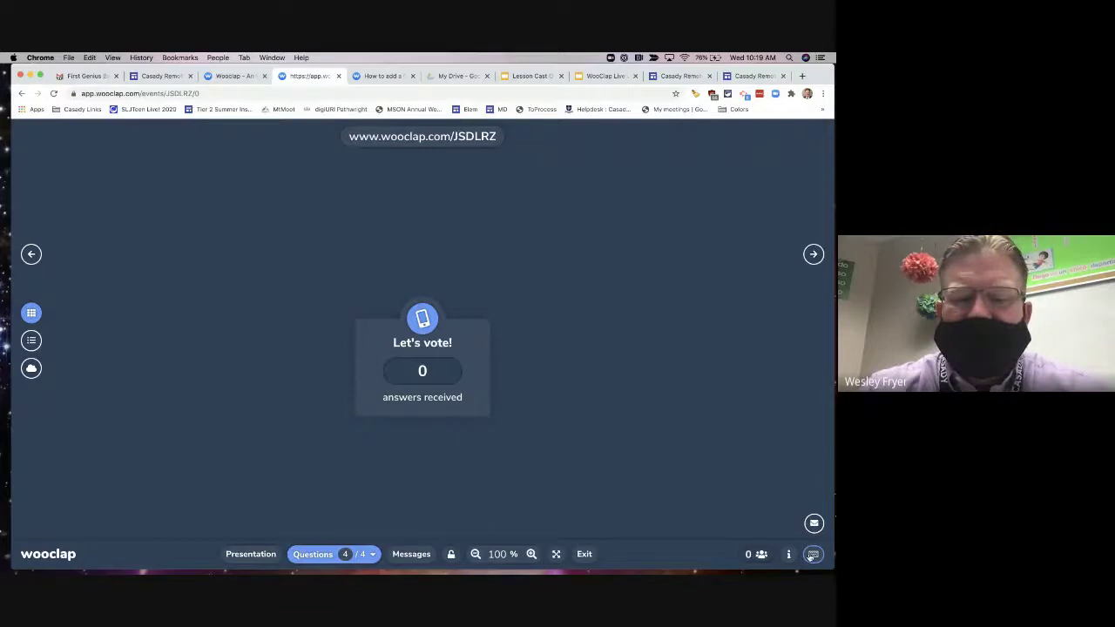
Exit the presentation and open 'My new event' from My events
click(584, 555)
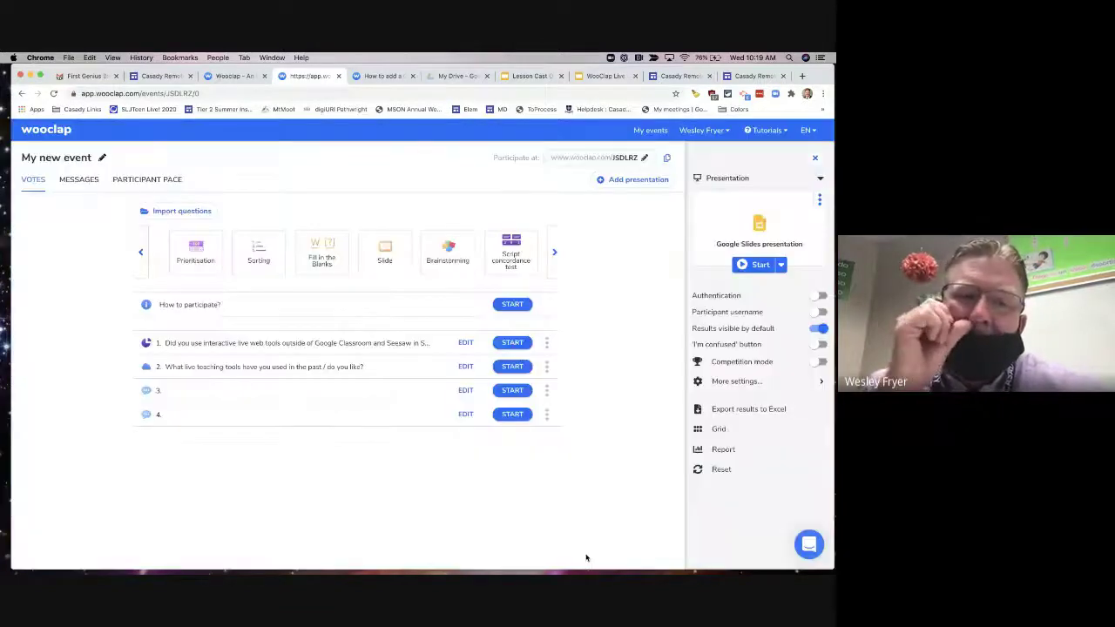
click(649, 131)
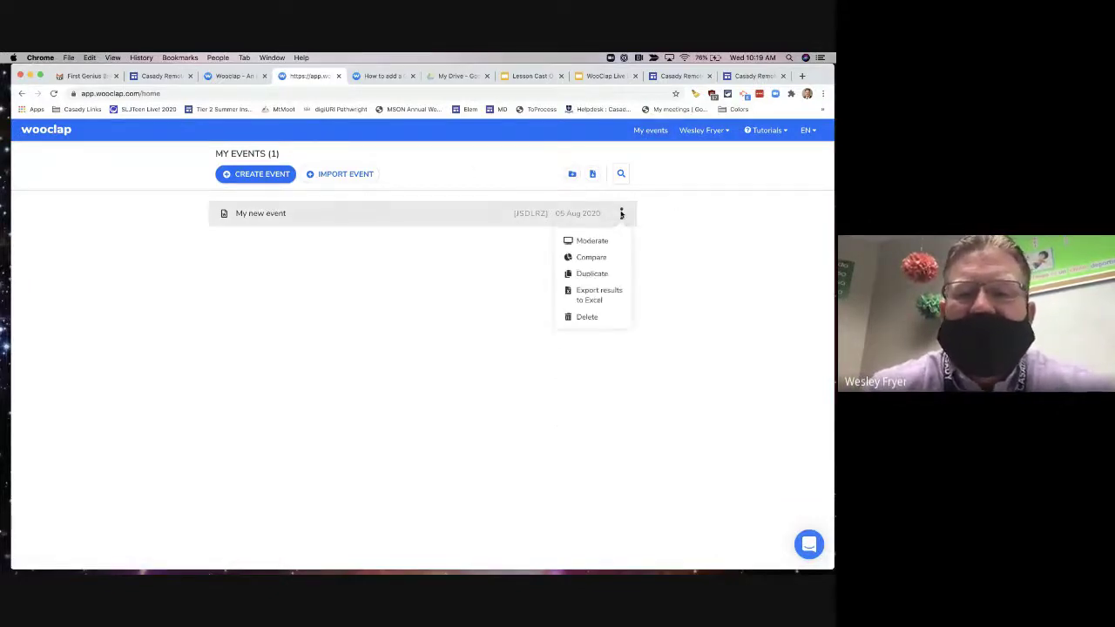
click(261, 217)
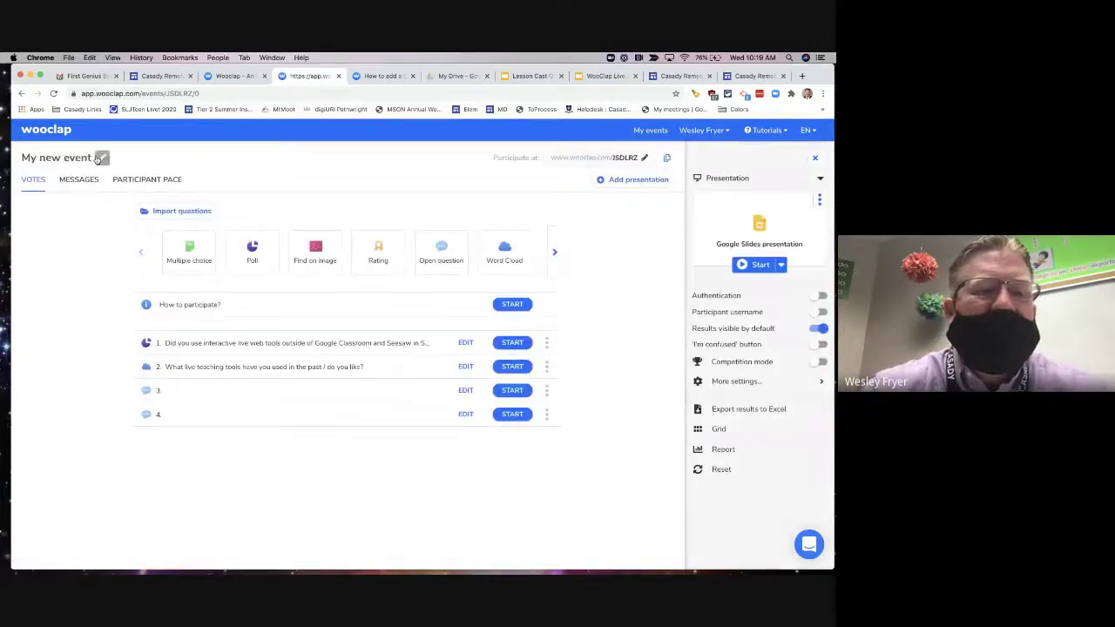
Retitle the event 'Live Teaching Tools Demo August 5' and save the title
click(91, 158)
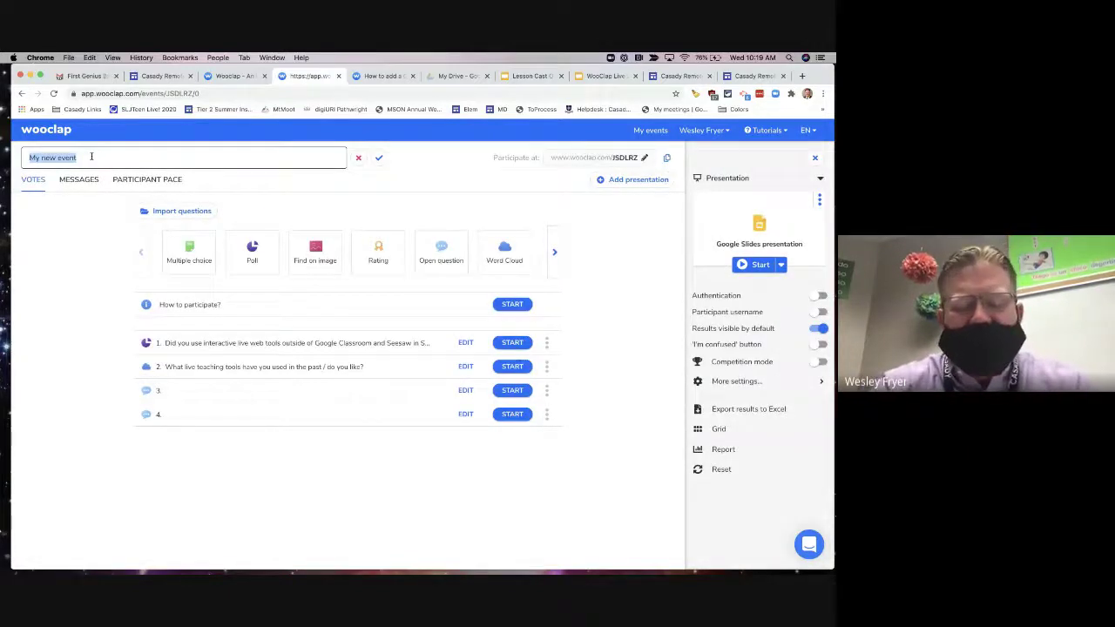
text(Live T)
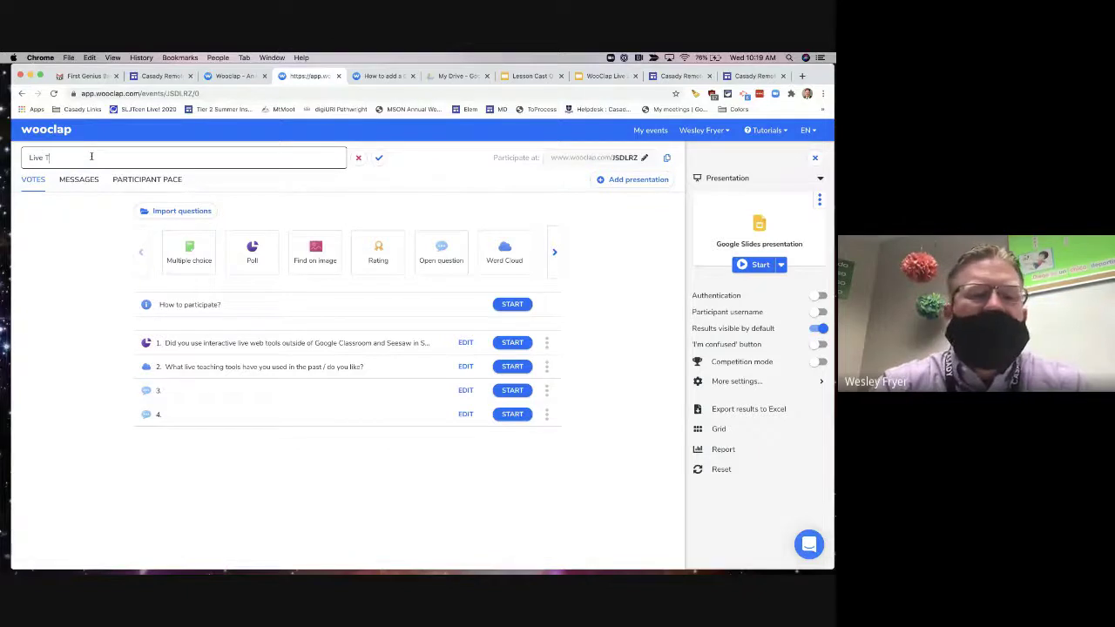
text(eaching Tools Demo)
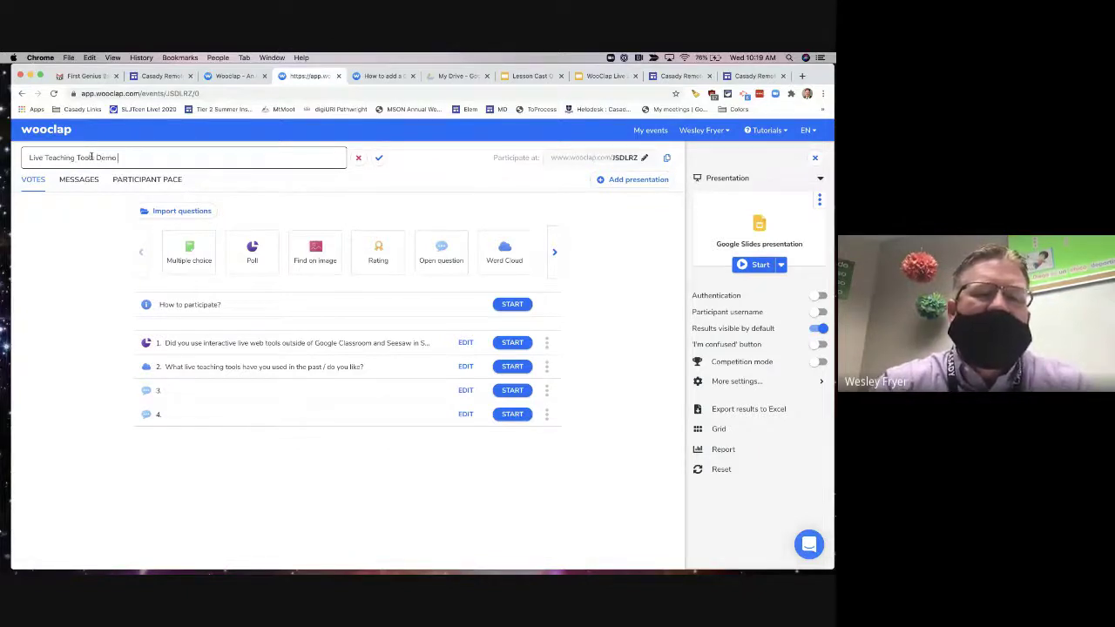
click(738, 56)
click(738, 57)
text(Au)
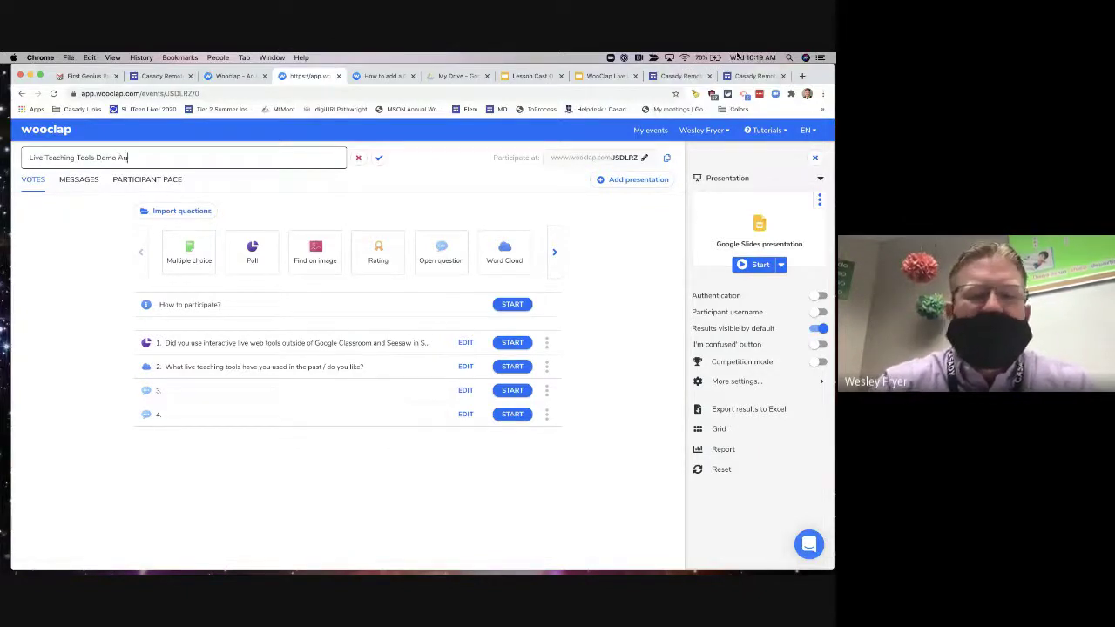
text(gust 5)
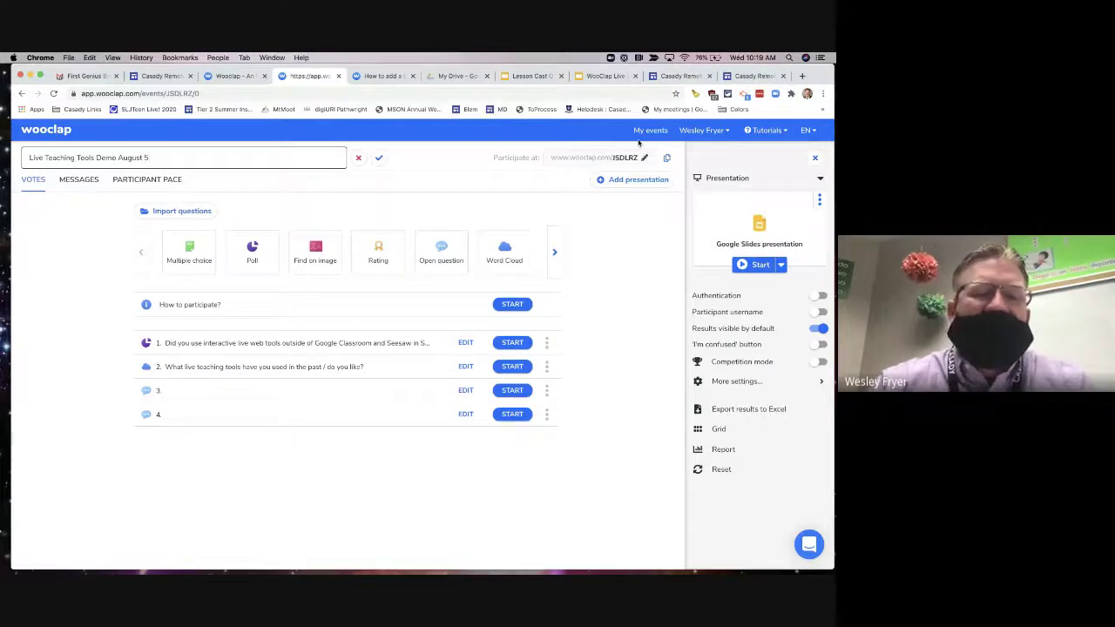
click(112, 228)
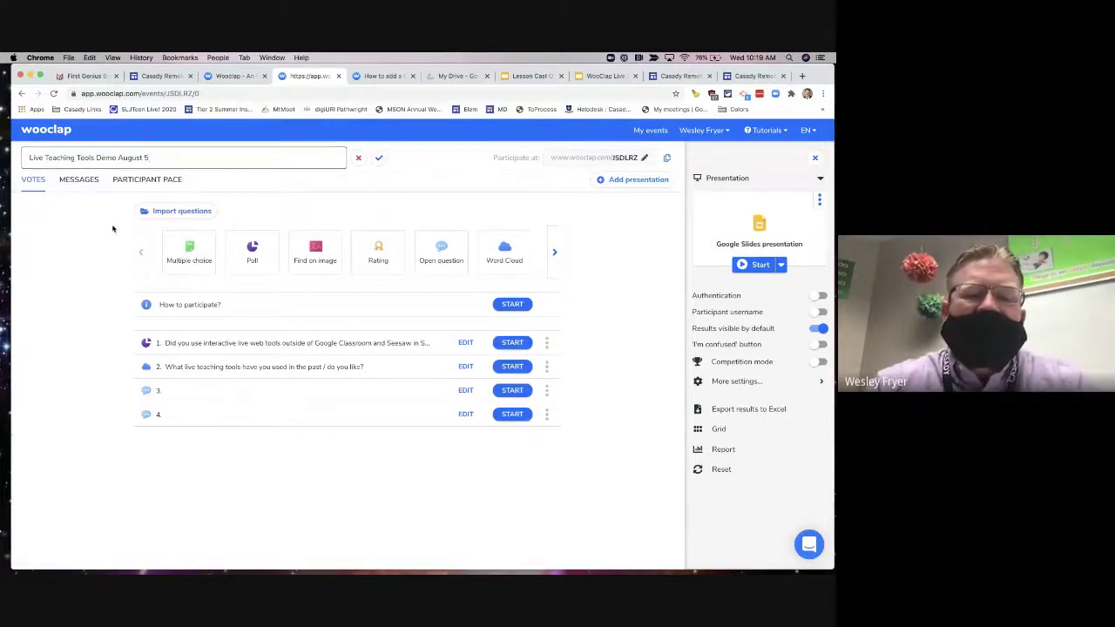
click(379, 159)
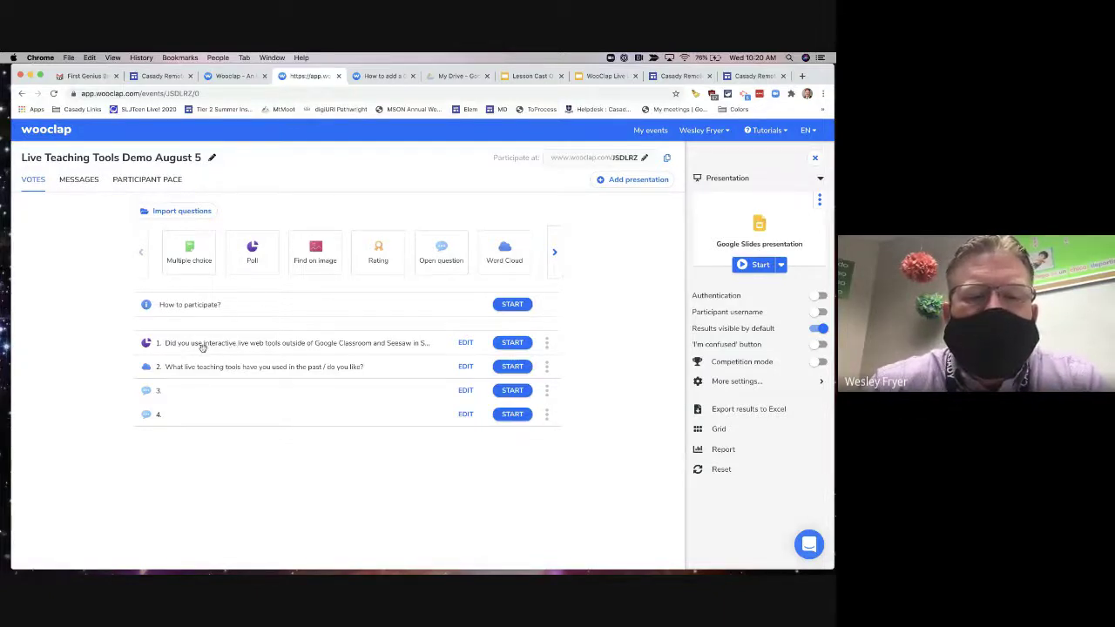
Delete empty questions 3 and 4, confirming each deletion in the dialog
click(511, 391)
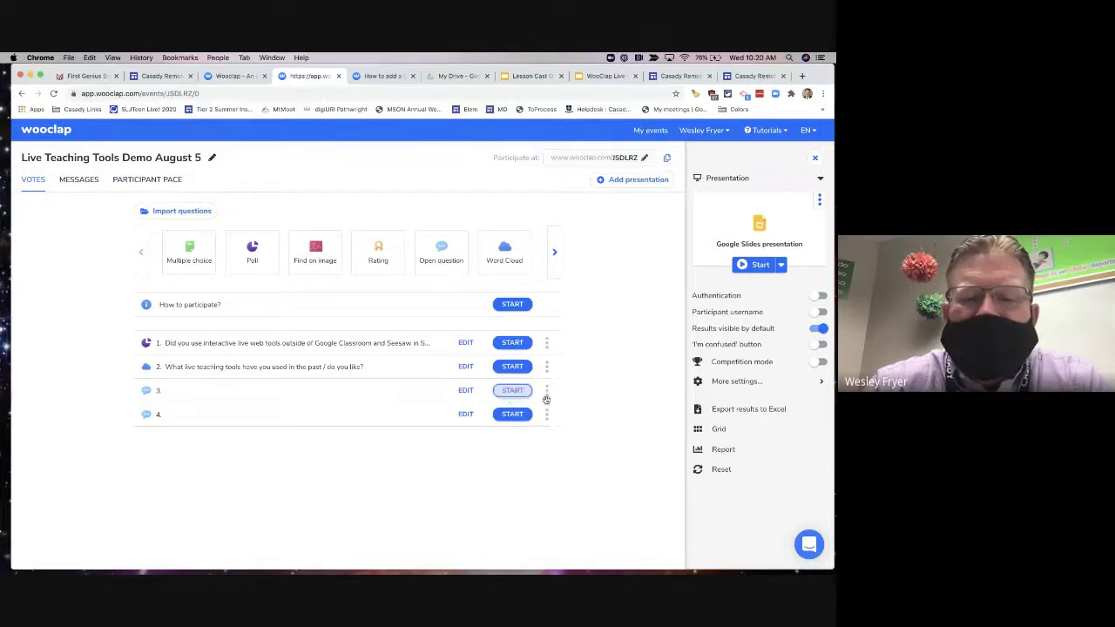
click(546, 391)
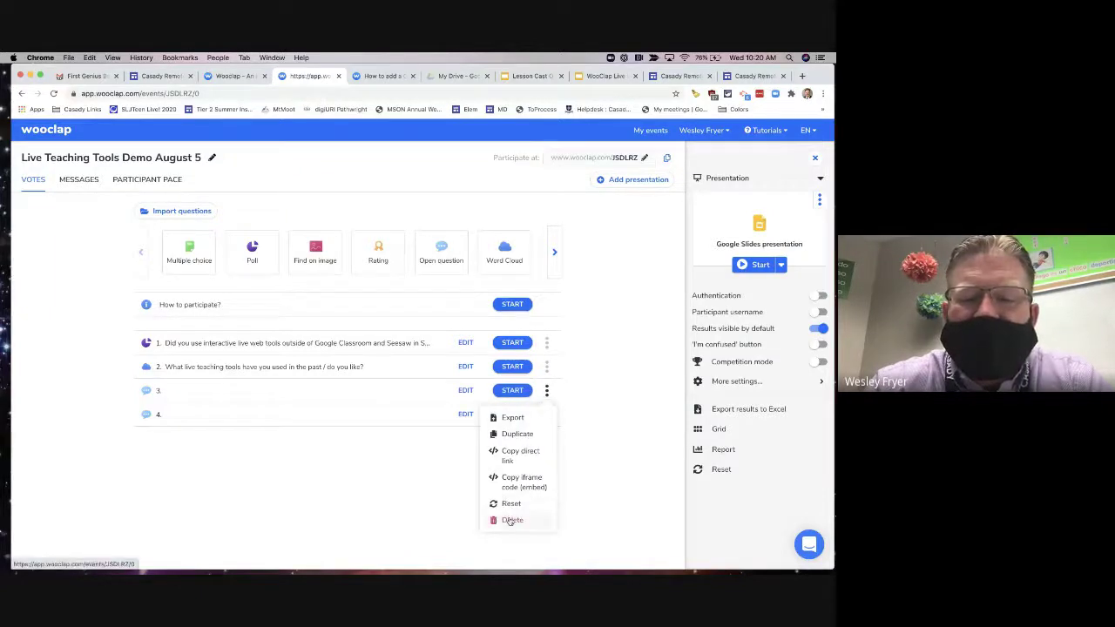
click(512, 520)
click(554, 258)
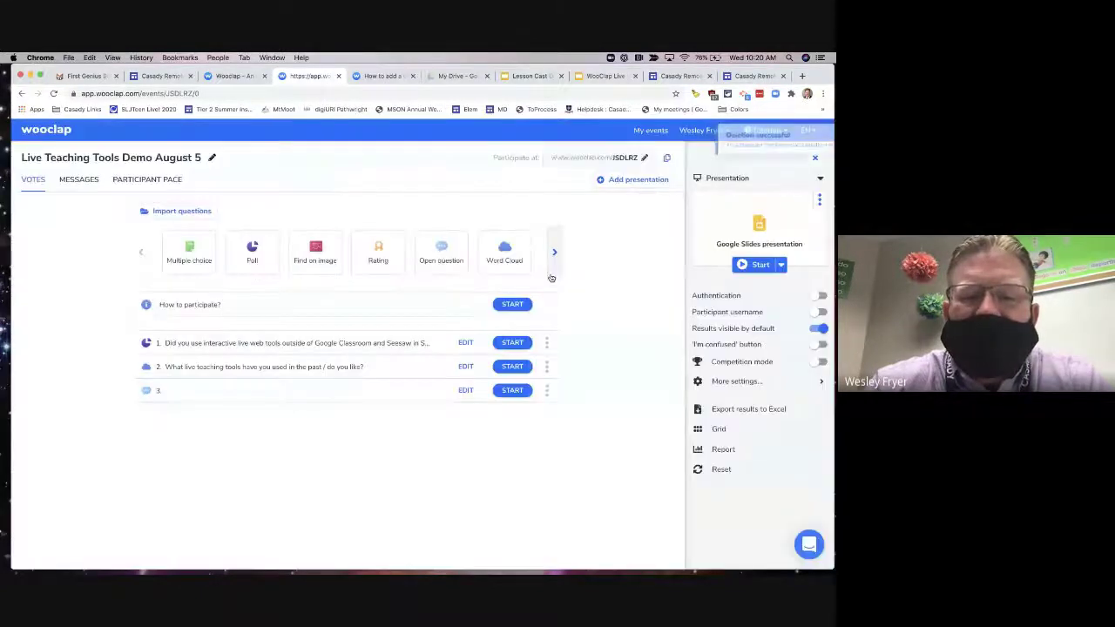
click(546, 391)
click(514, 521)
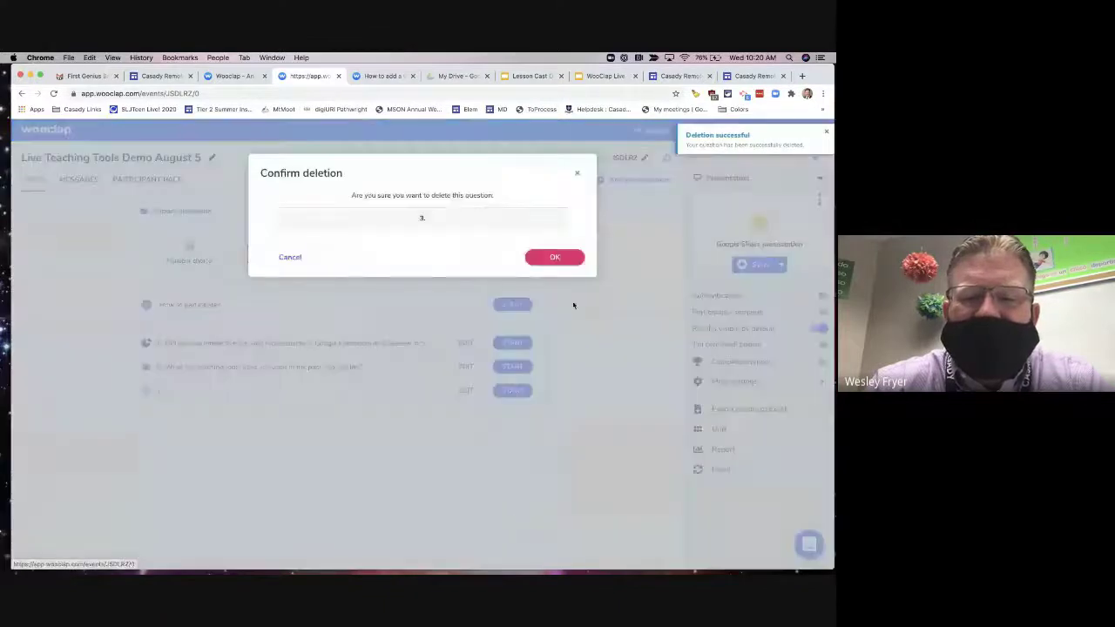
click(553, 257)
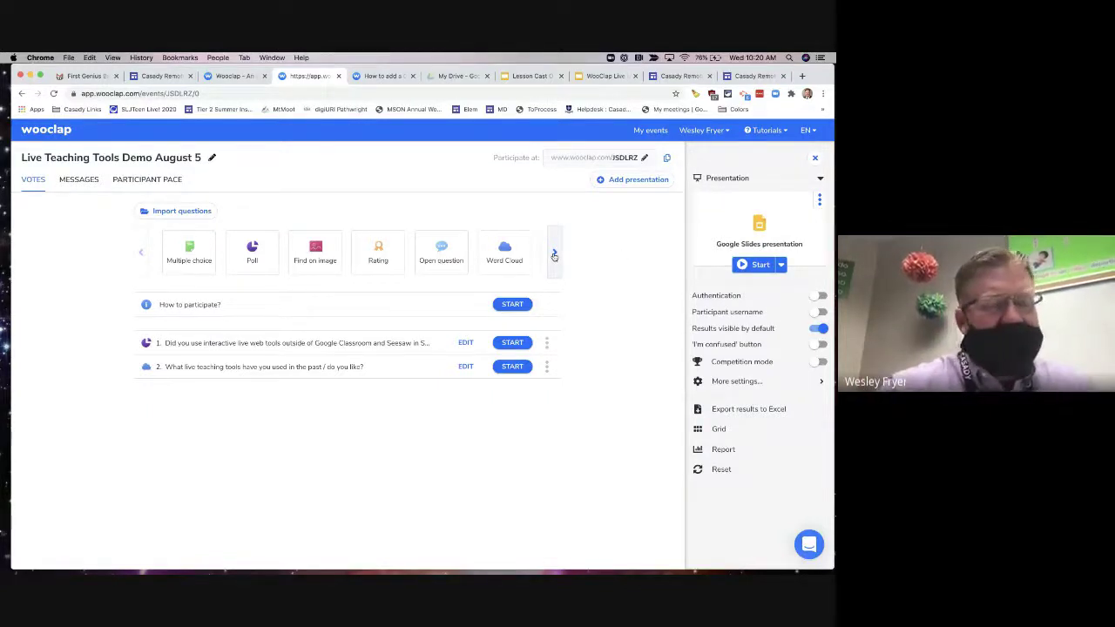
Close Publish to the web on the WooClap Live deck, browse its first slides, return to Wooclap
click(589, 78)
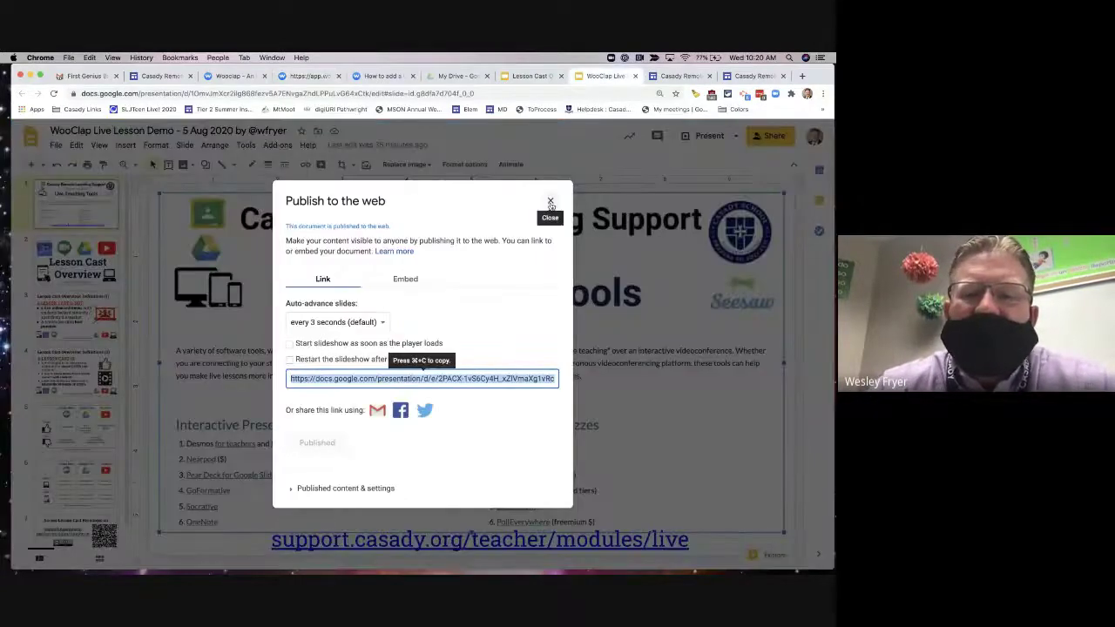
click(550, 195)
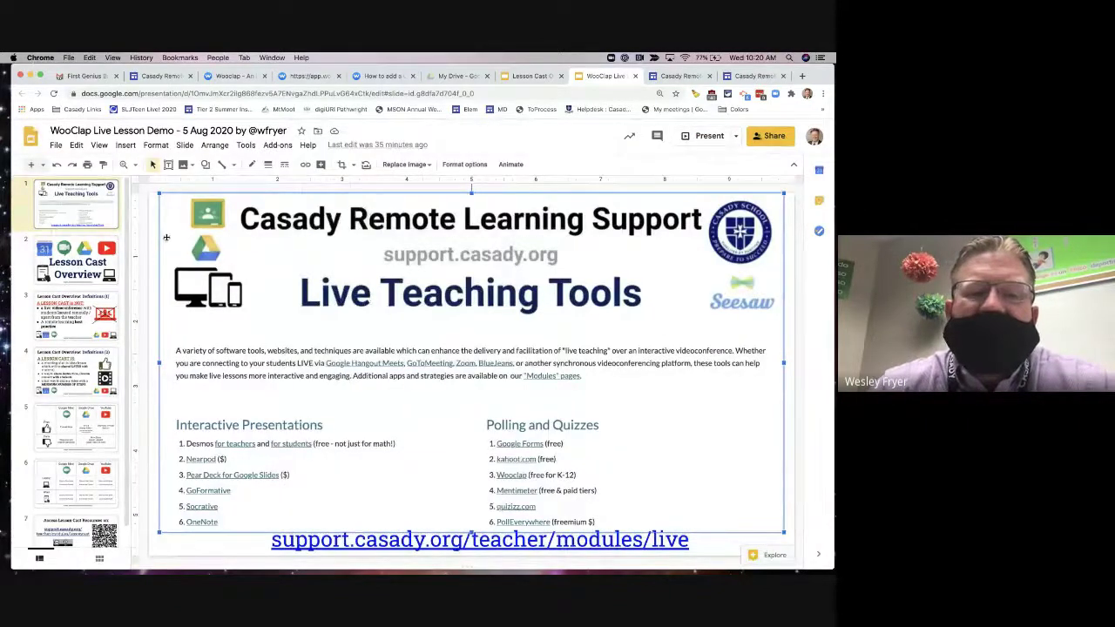
click(82, 269)
scroll(70, 322, down, 1)
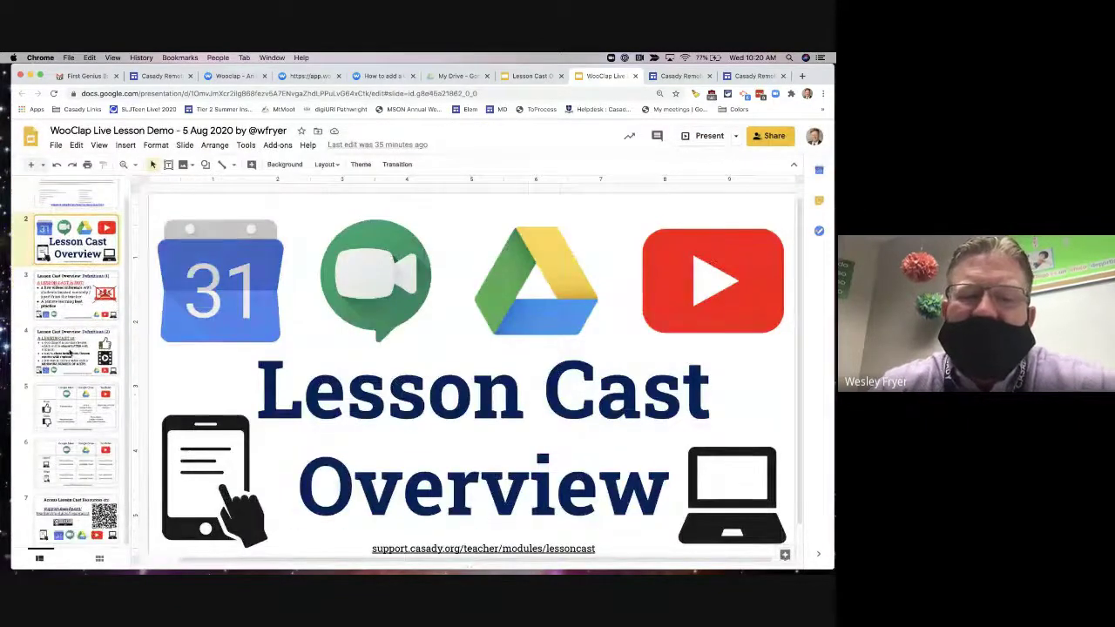
click(71, 352)
scroll(77, 395, up, 1)
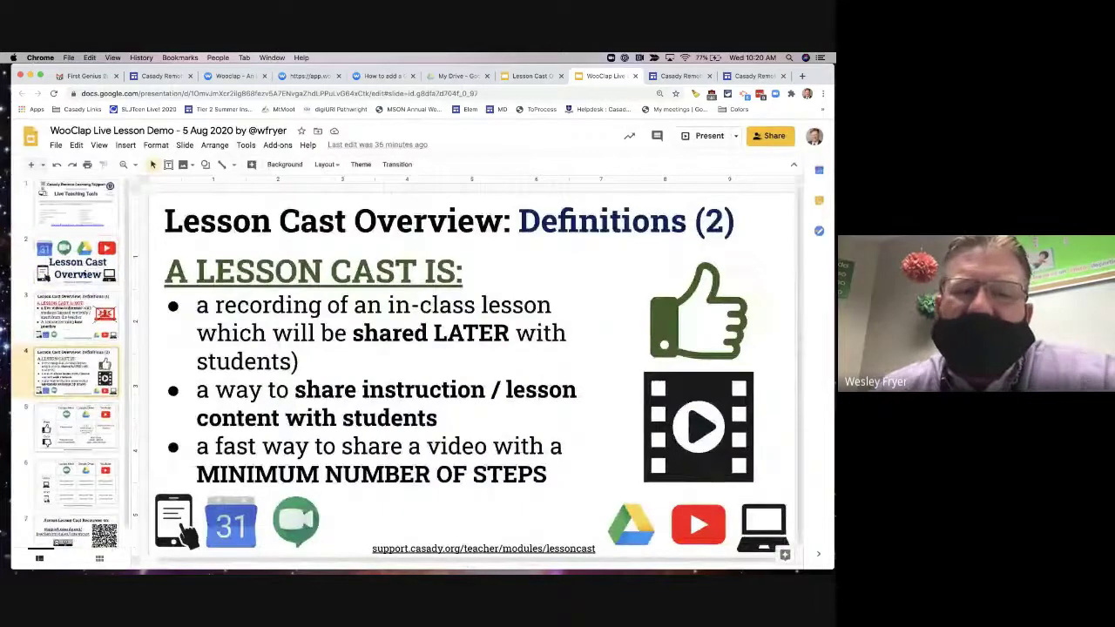
click(82, 269)
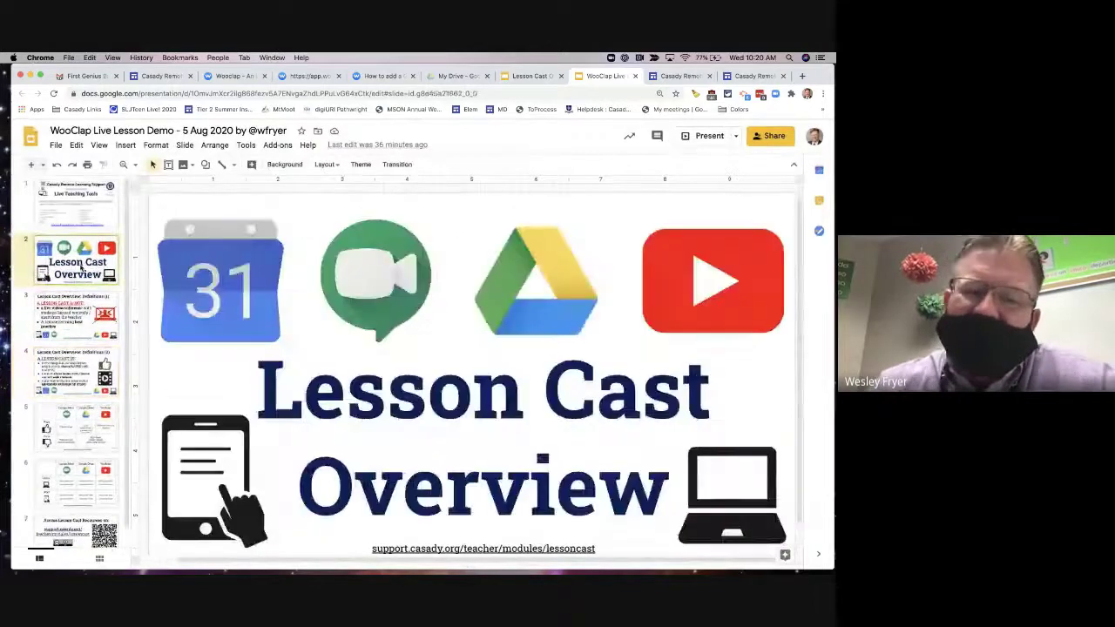
click(76, 198)
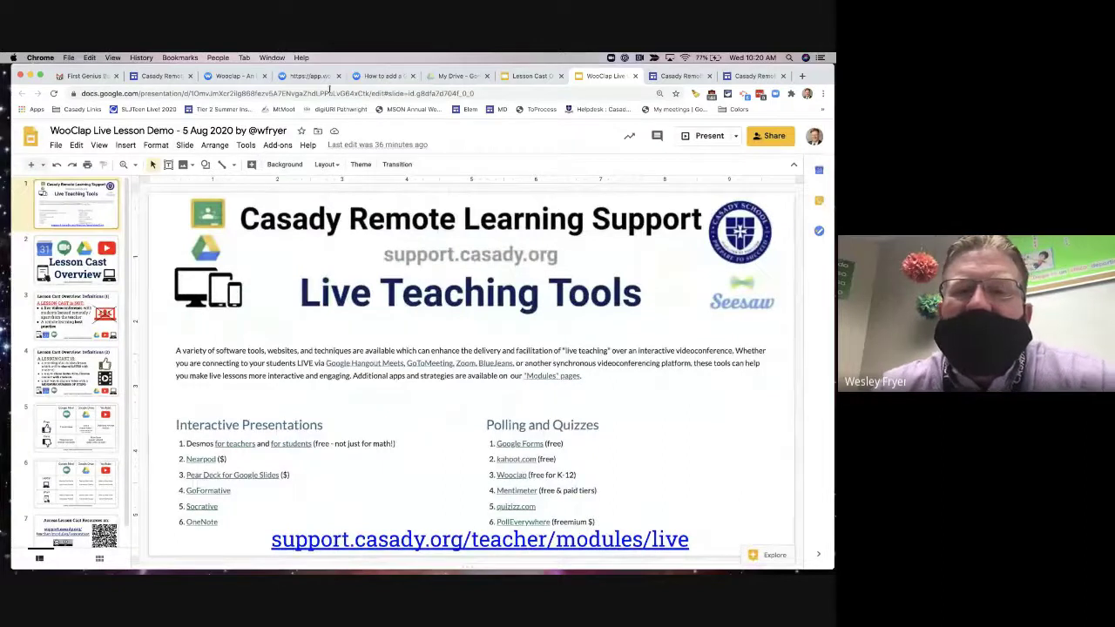
click(311, 76)
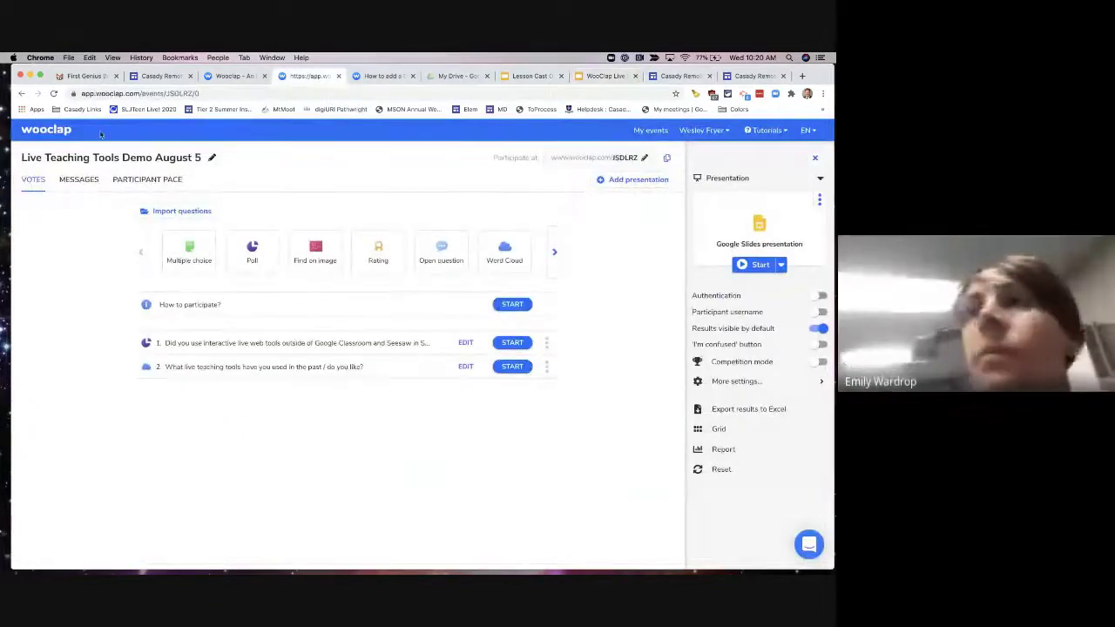
From the My Events list, create a new empty event called 'My new event'
click(45, 133)
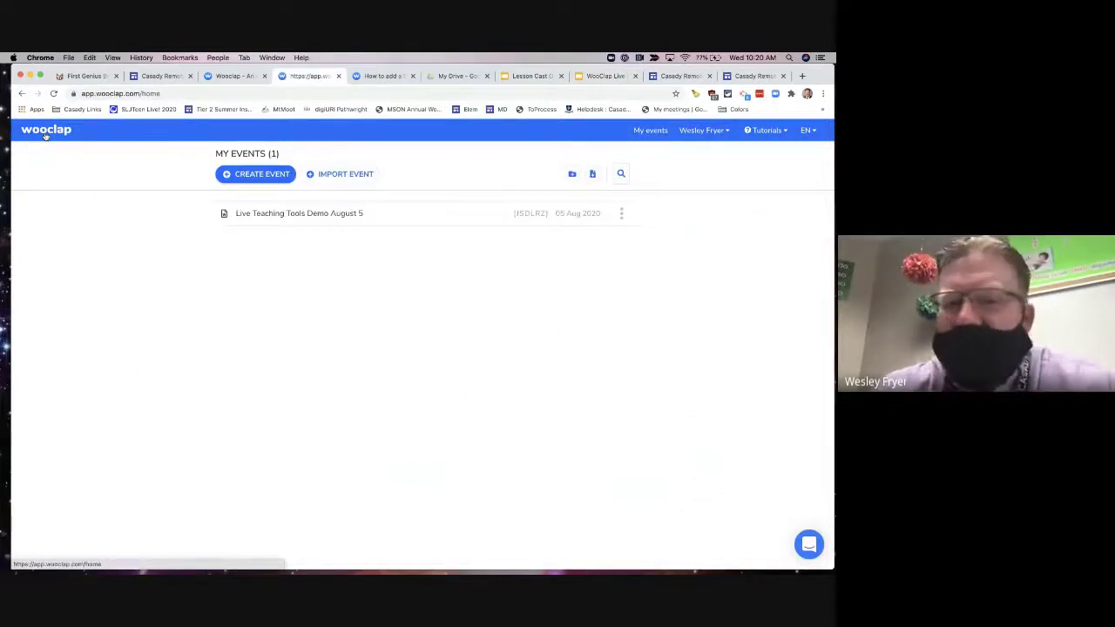
click(232, 76)
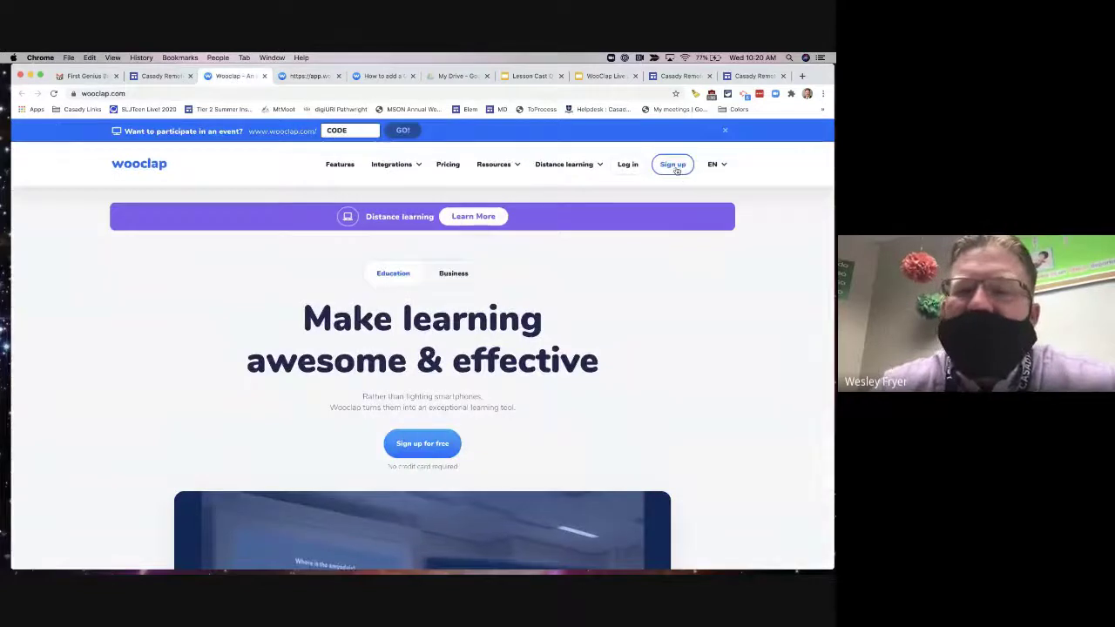
click(298, 77)
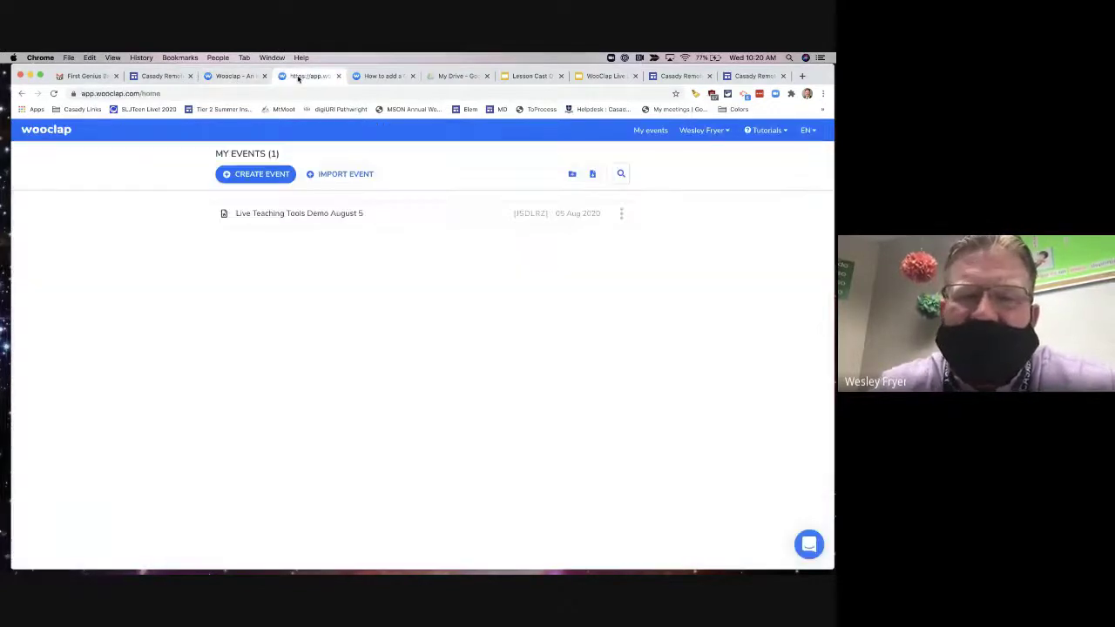
click(262, 175)
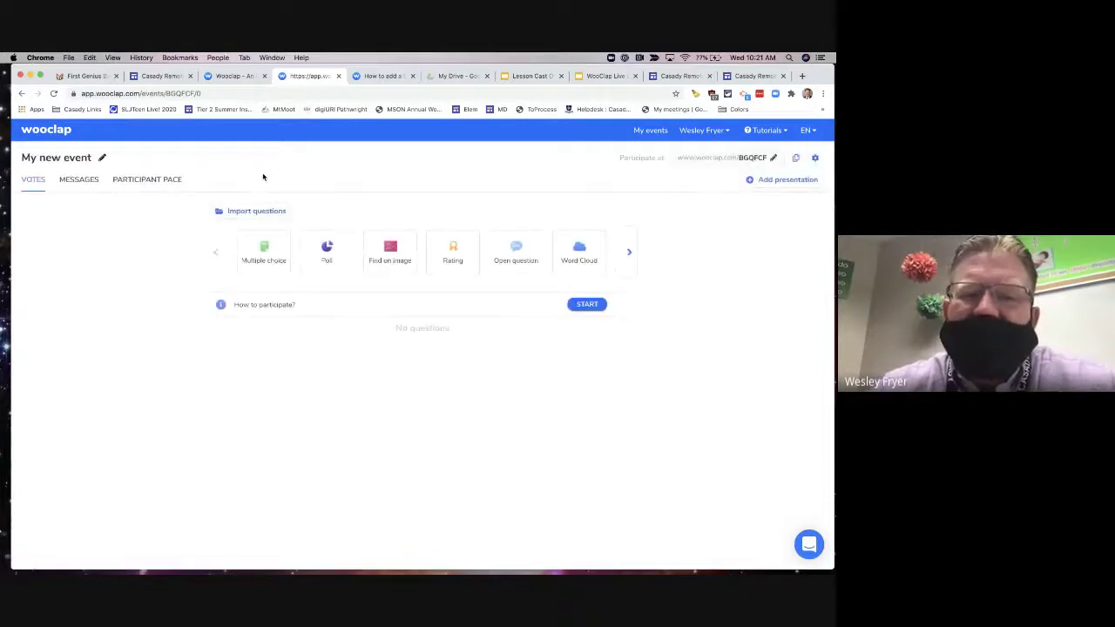
Retitle the event 'Demo 2 for August 4, 2020' and save the new title
click(101, 159)
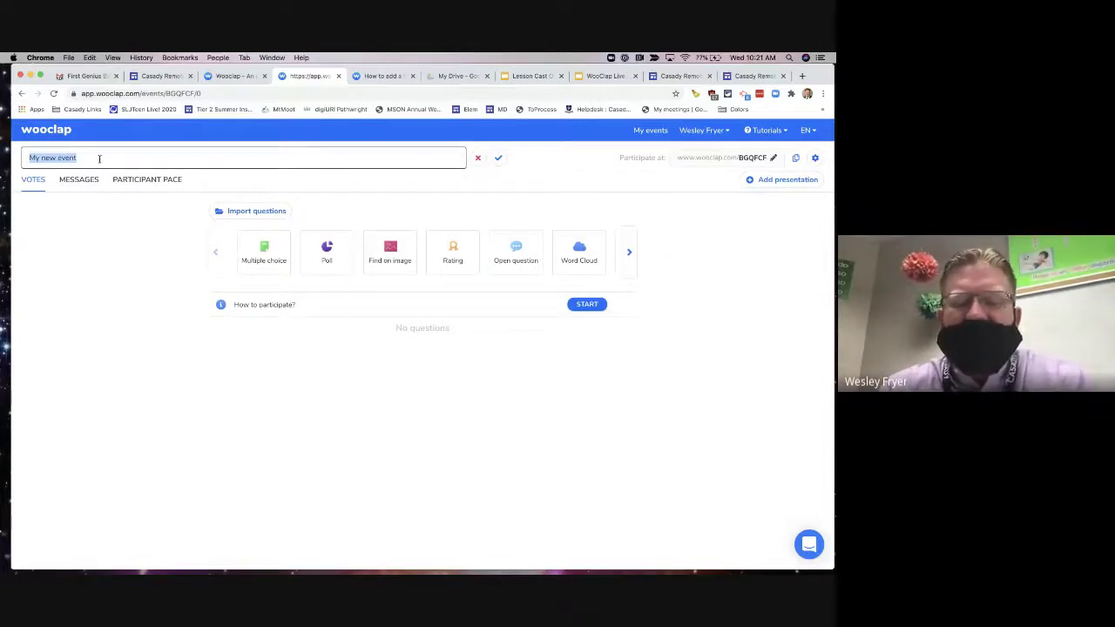
text(Demo)
key(BackSpace)
key(BackSpace)
text(m)
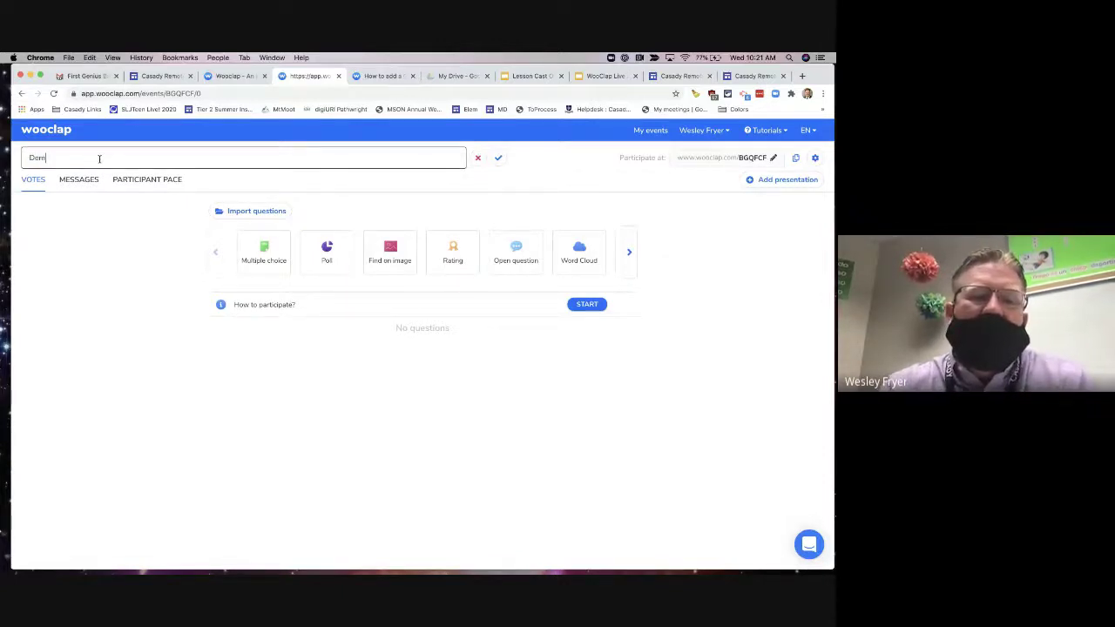
text(o 2 for August )
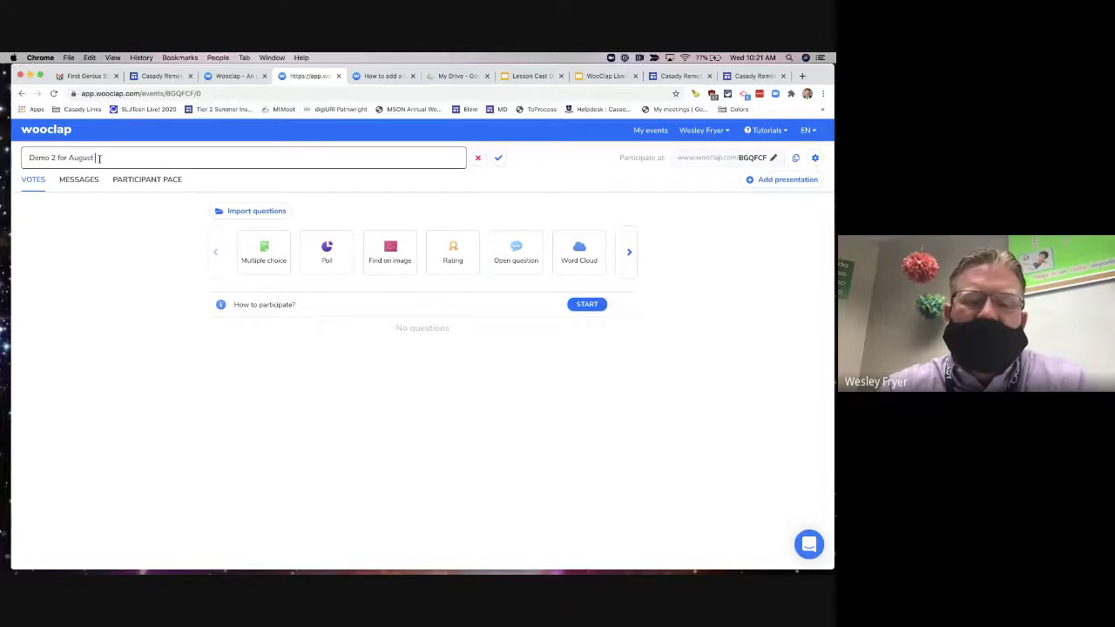
text(4, 2020)
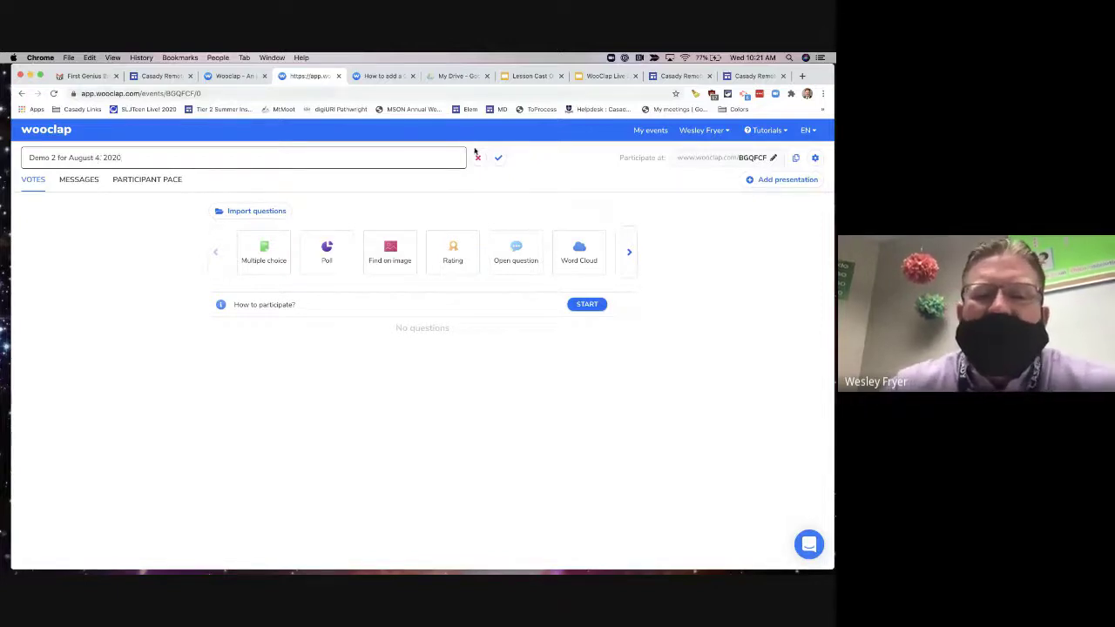
click(498, 159)
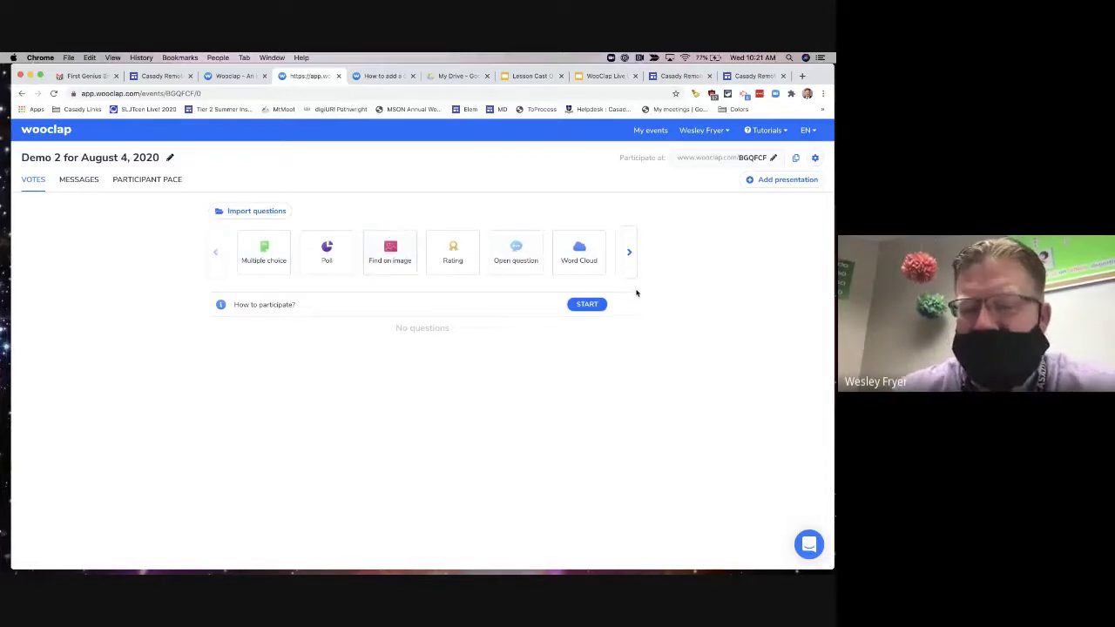
click(761, 185)
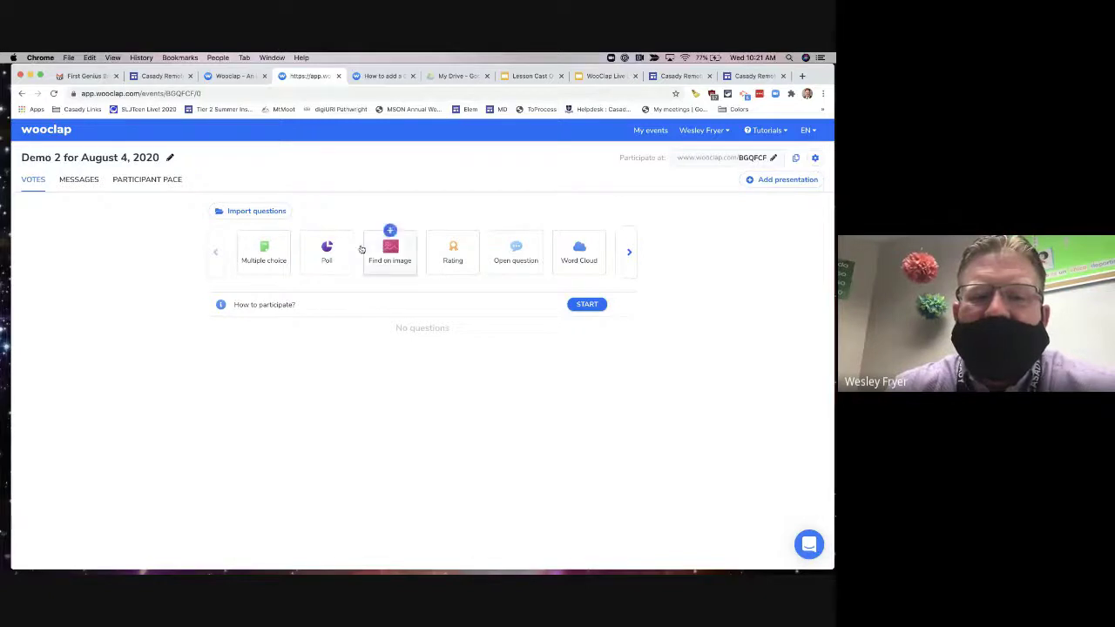
Start a poll asking 'What experiences did you have this summer with using Chinese?' with first answer None
click(326, 251)
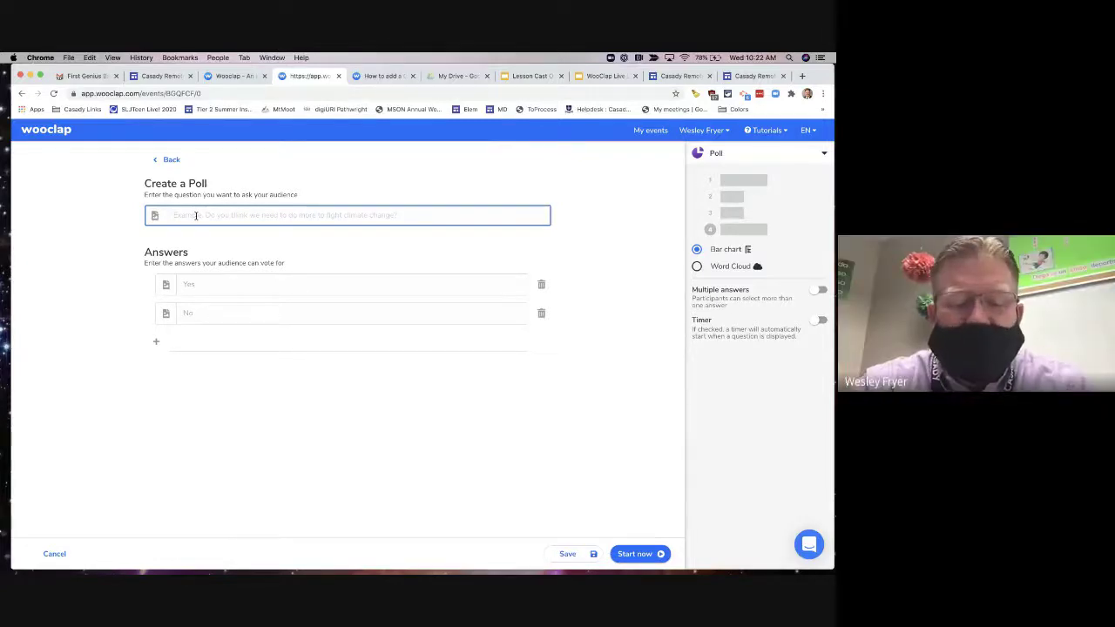
text(What expe)
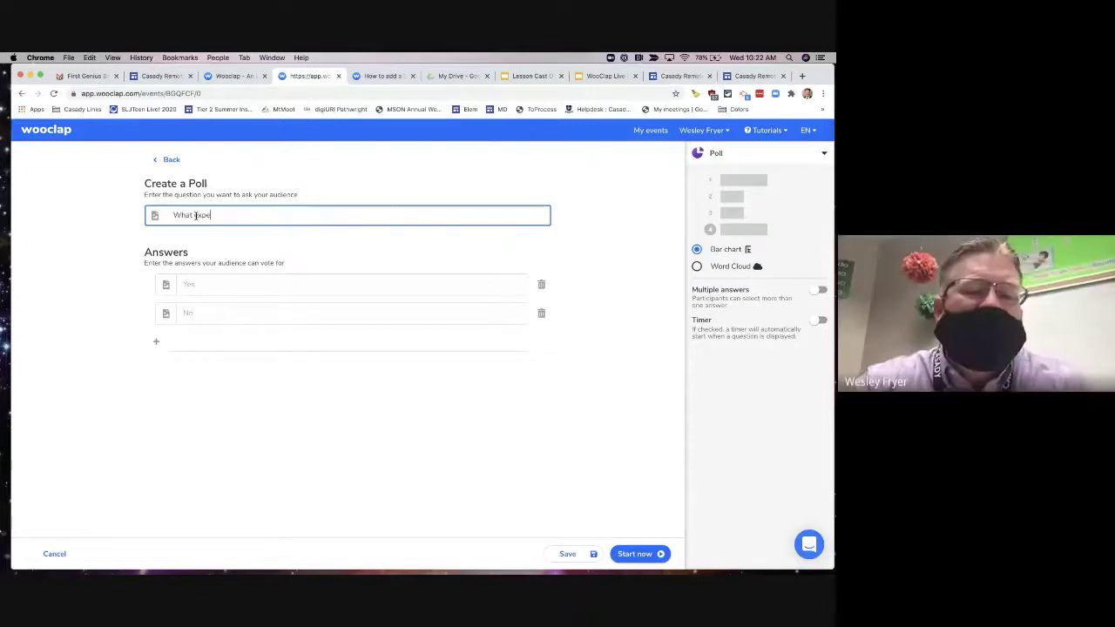
text(riences did you have)
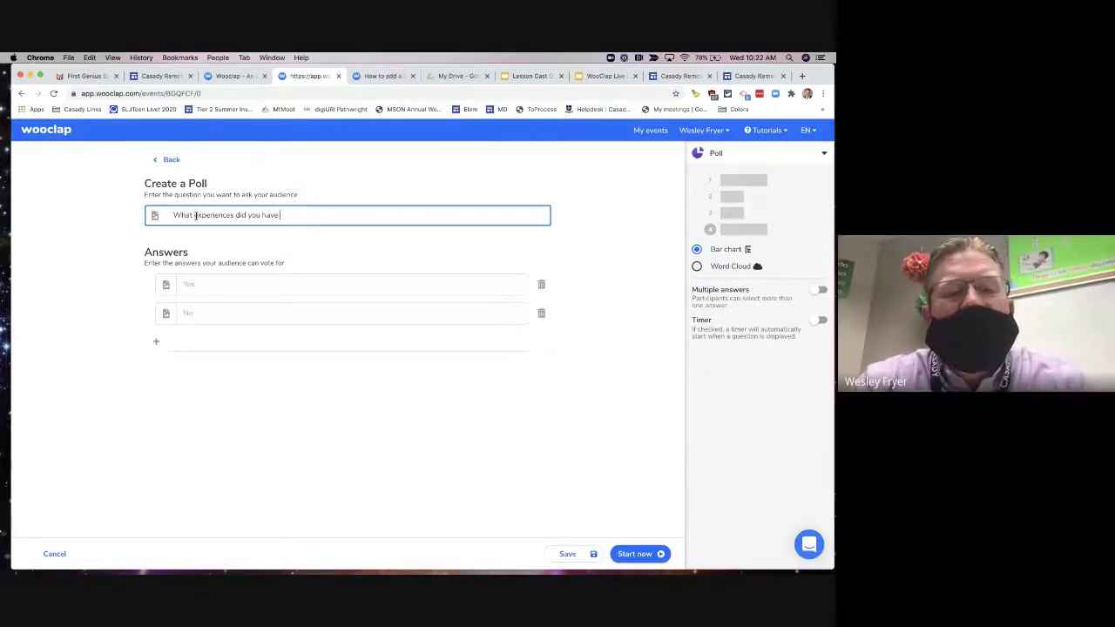
text( this summer)
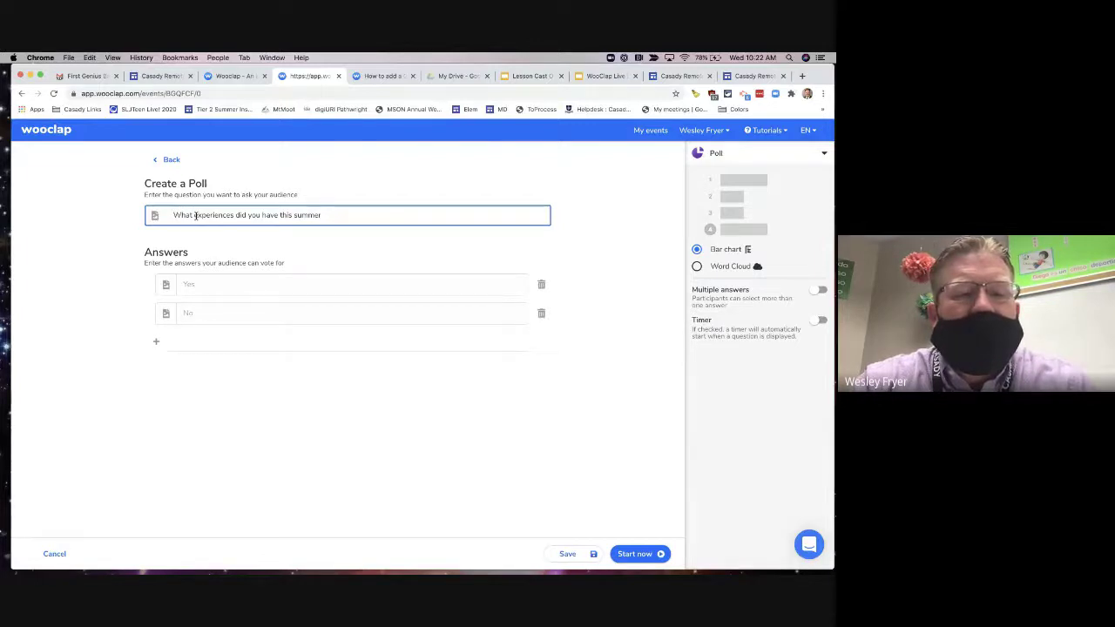
text( with using )
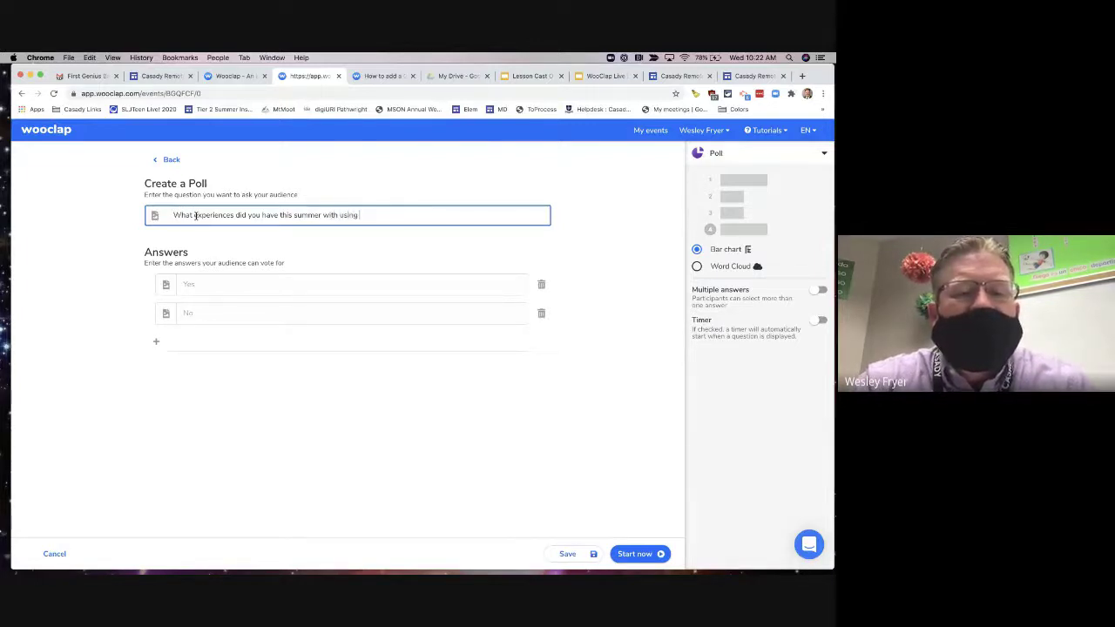
text(Chinese?)
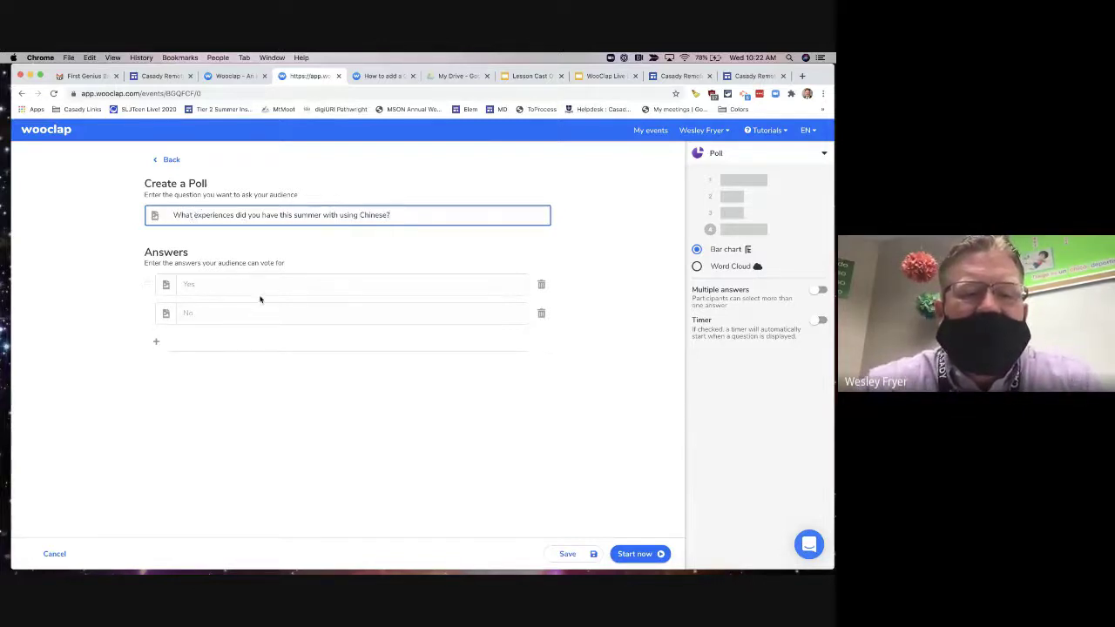
click(236, 284)
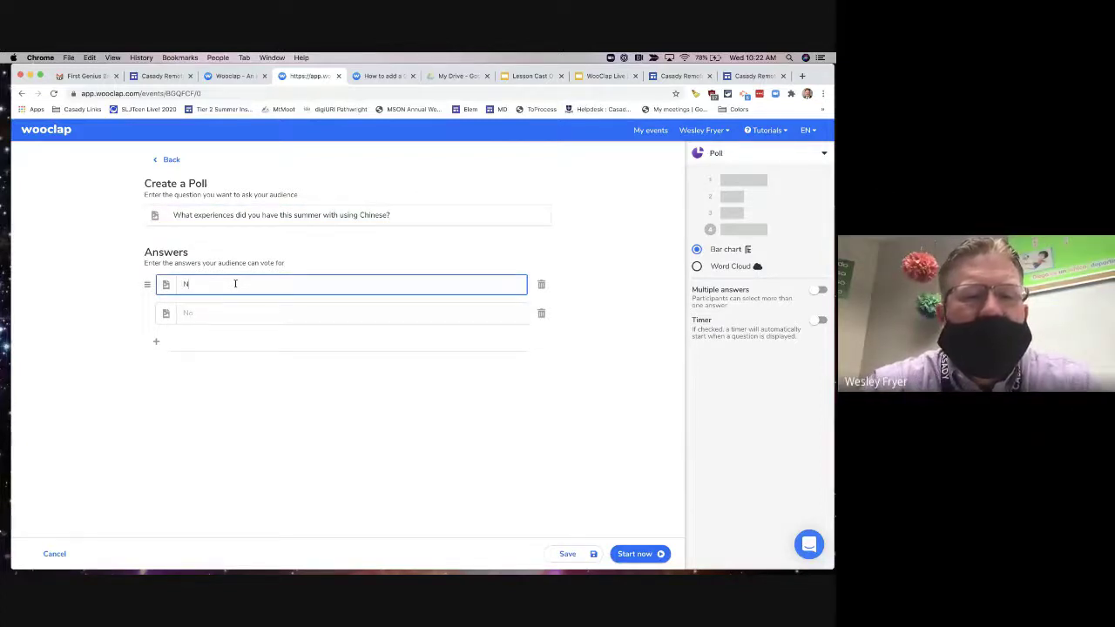
text(None)
Add answers 'I used Chinese with a stranger' and 'I used Chinese with a friend', then save the poll
click(219, 311)
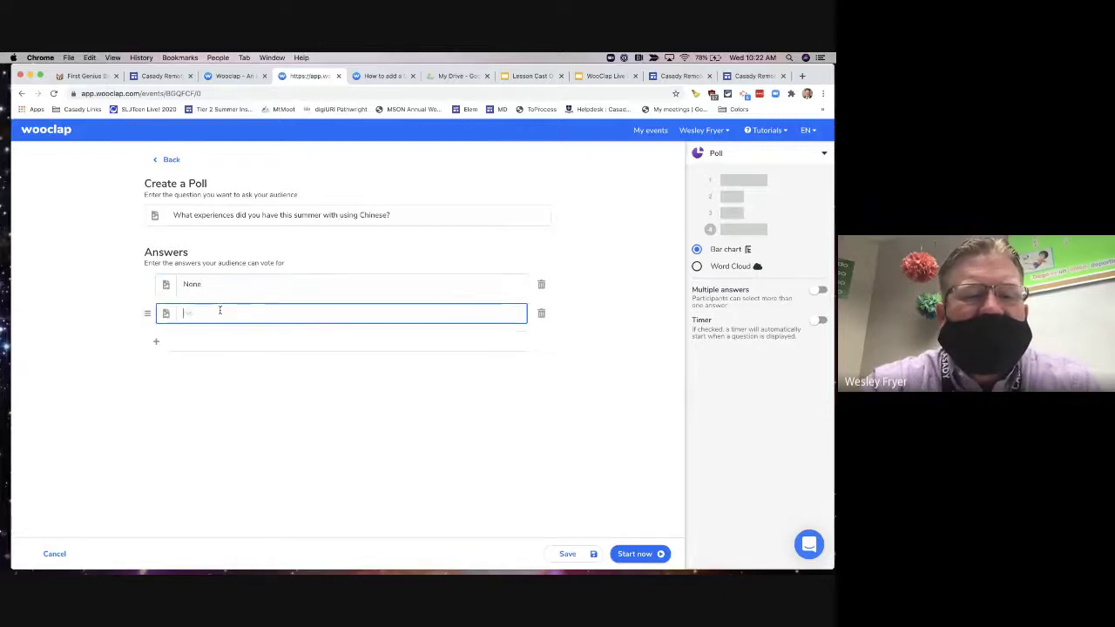
text(I trave)
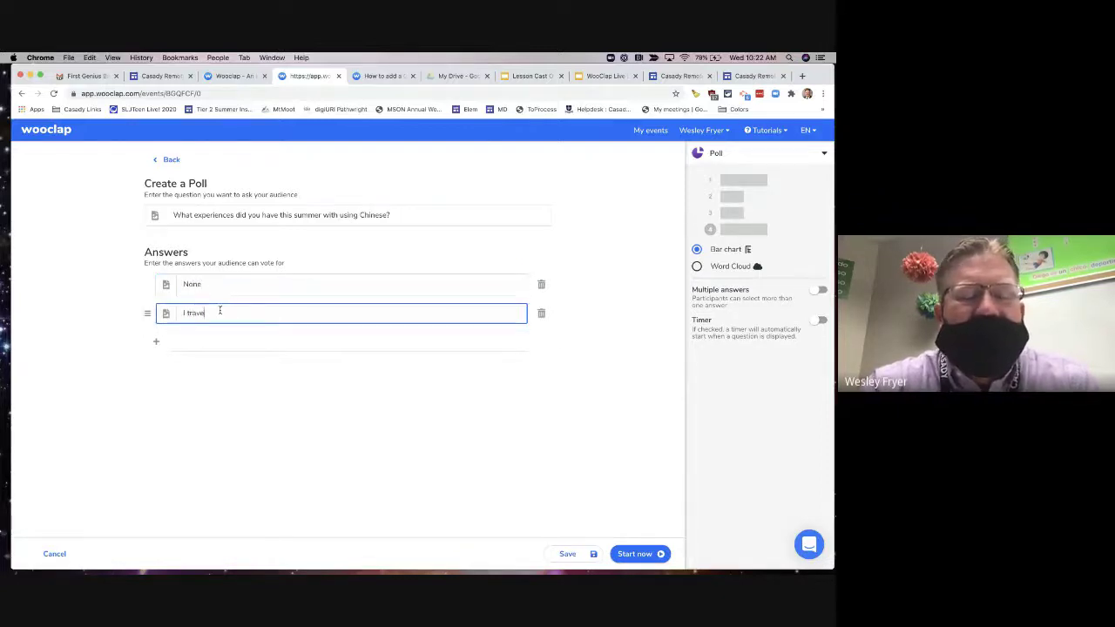
triple_click(193, 313)
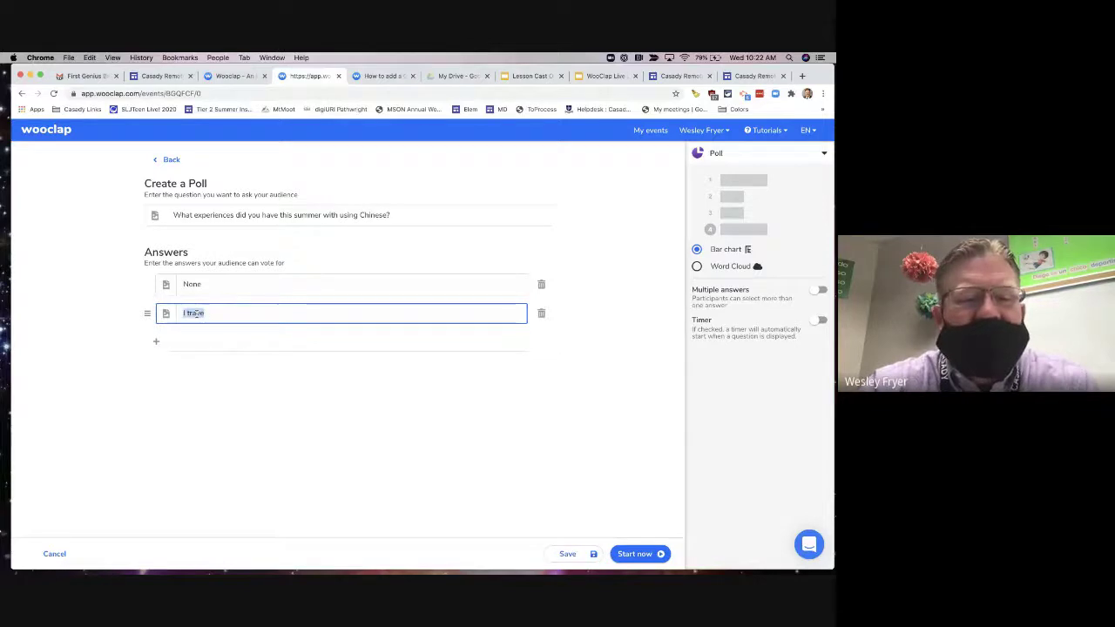
text(I used Chine)
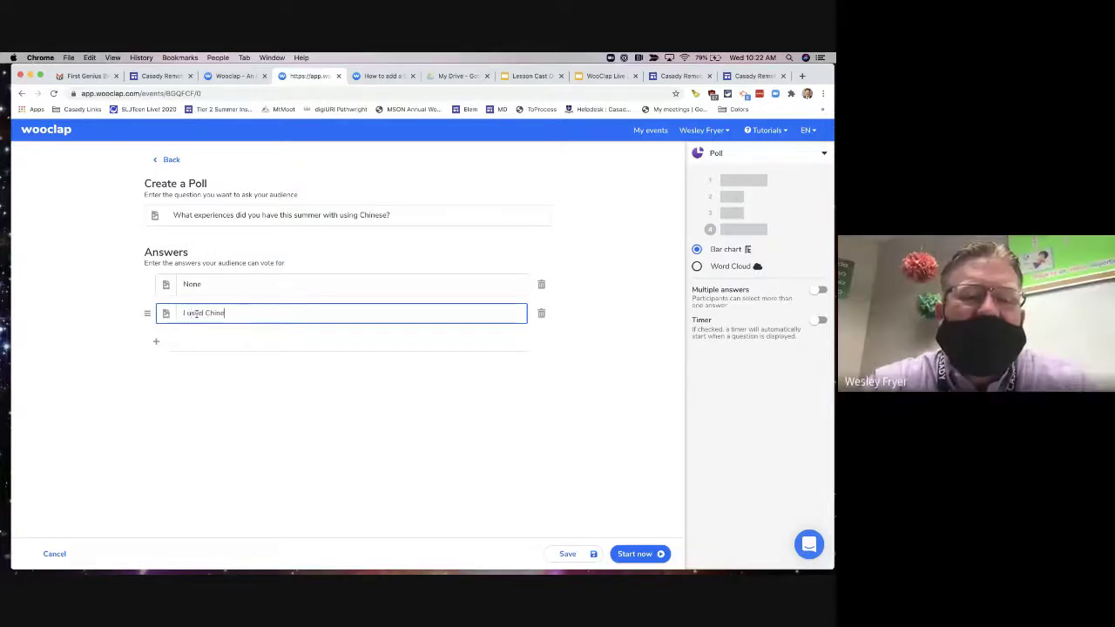
text(se with a)
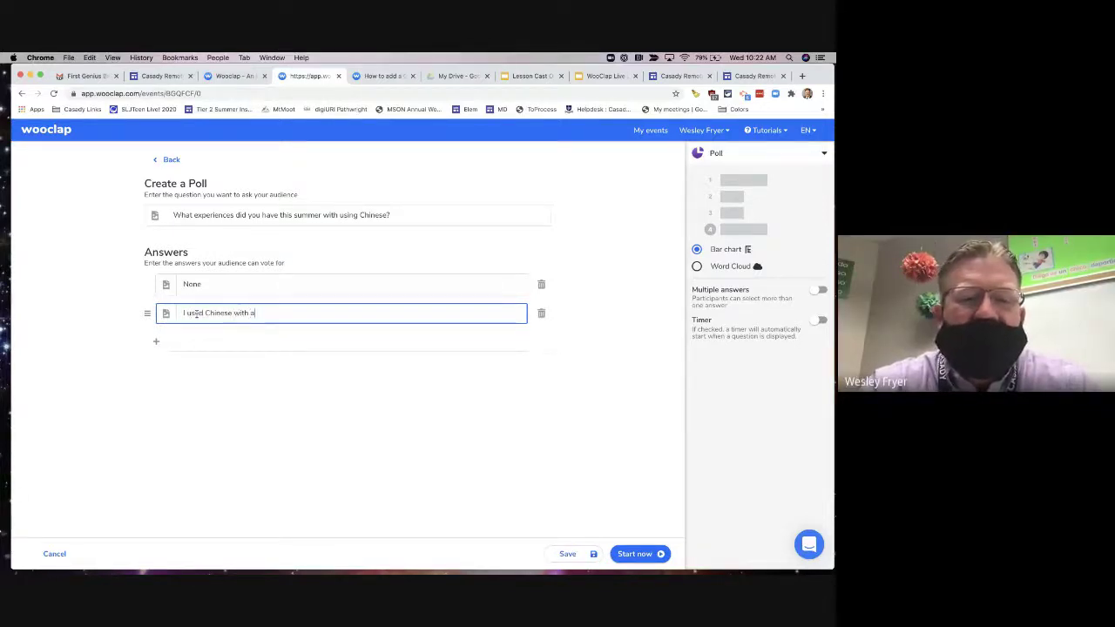
text( stranger)
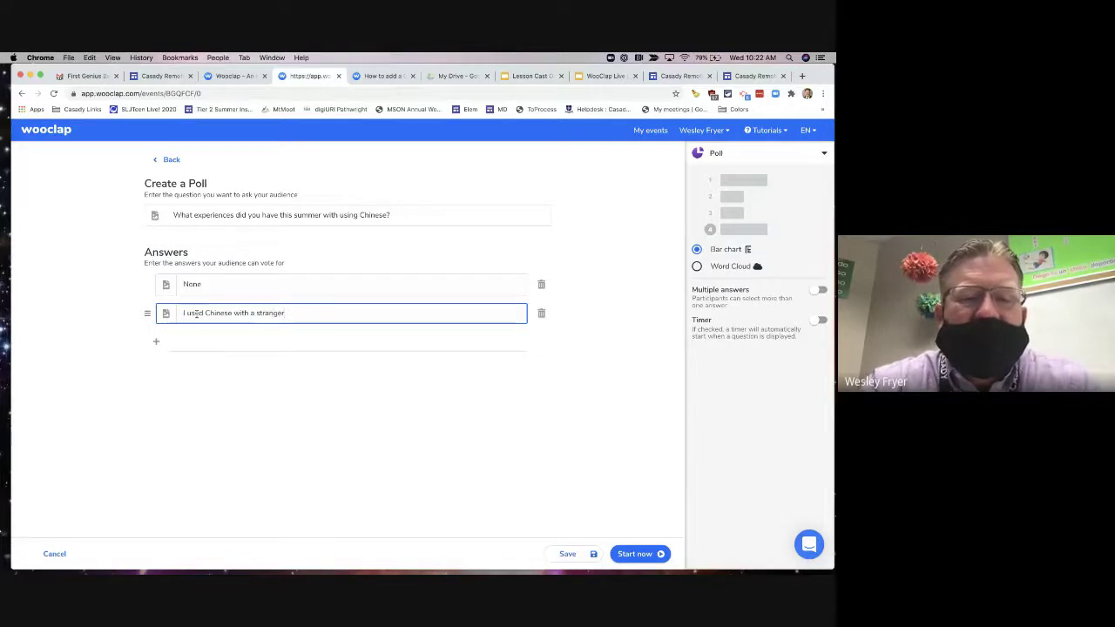
click(156, 340)
text(I u)
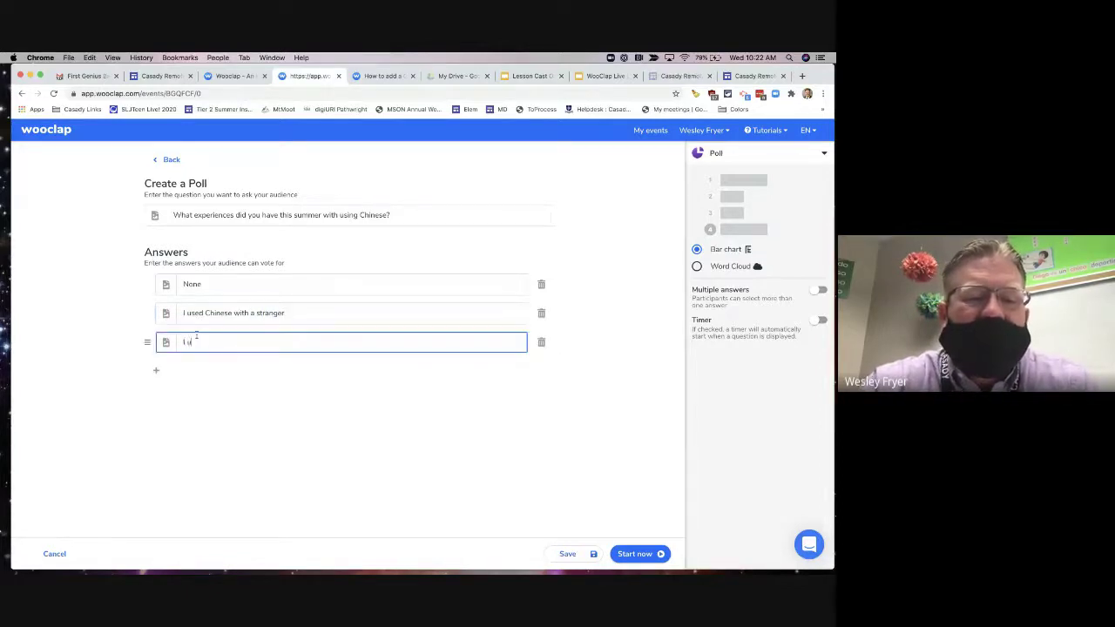
text(sed Chinese with)
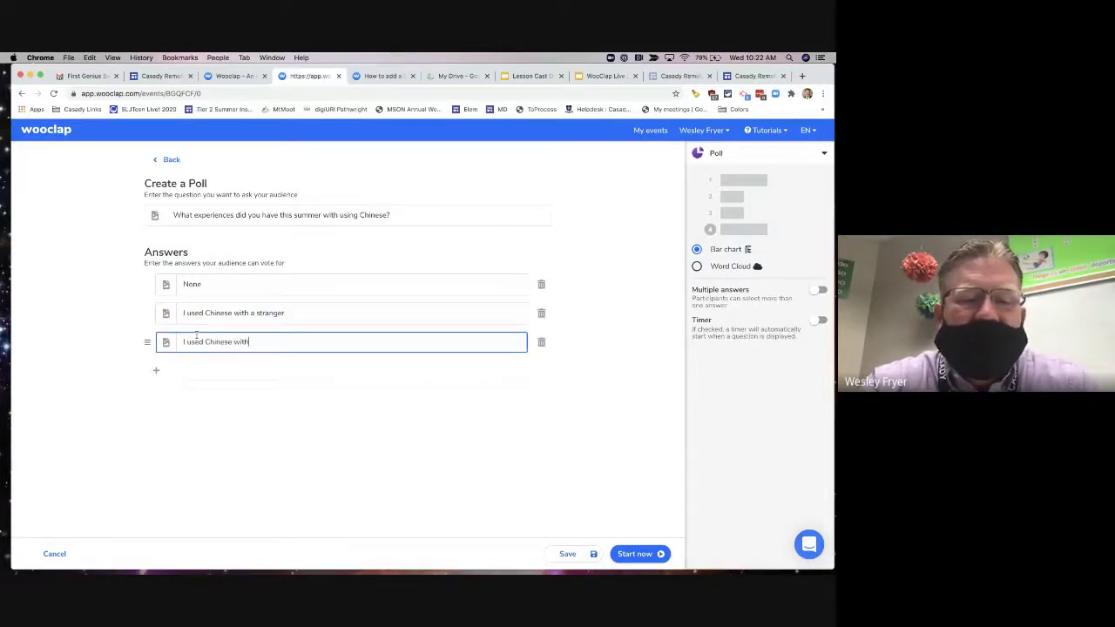
text( a friend)
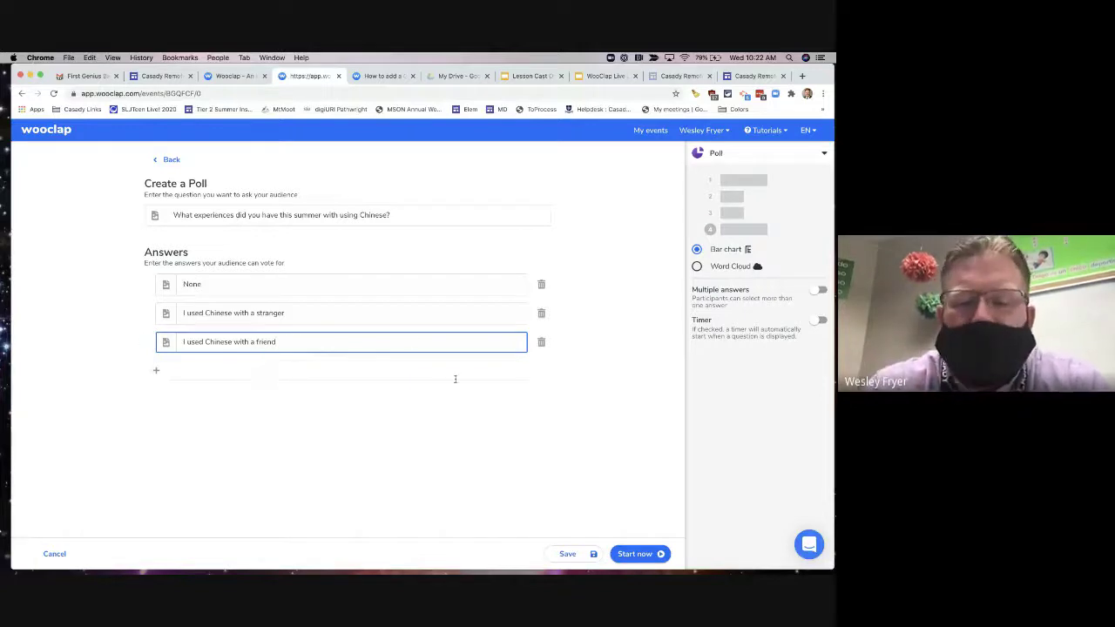
click(569, 554)
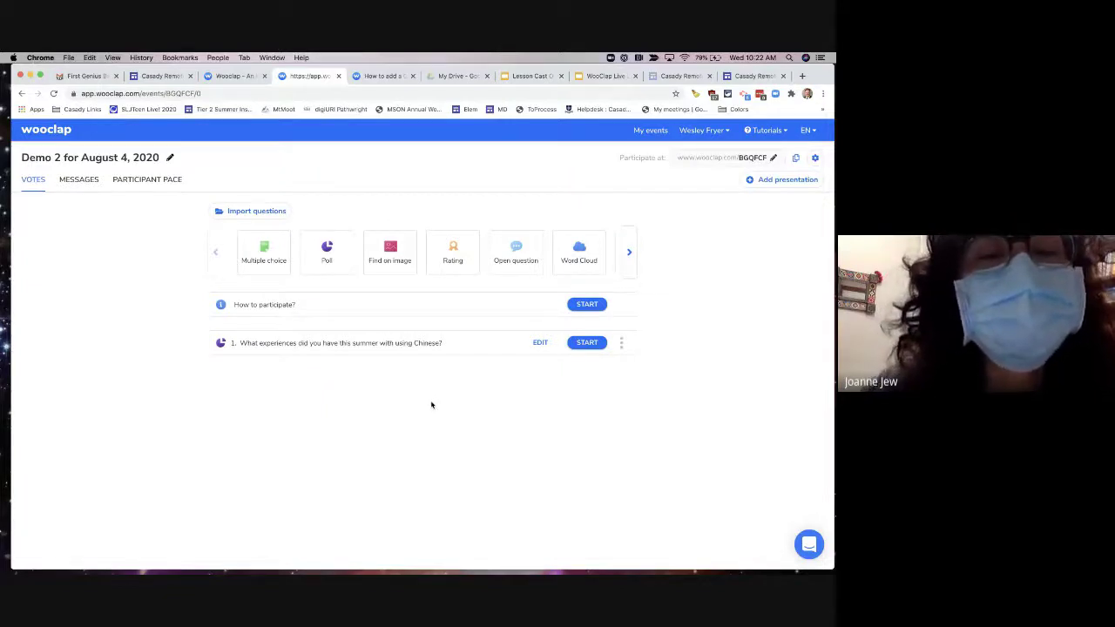
Review the saved poll, then start a multiple-choice question 'Have you eaten Chinese food in the last month?'
click(540, 342)
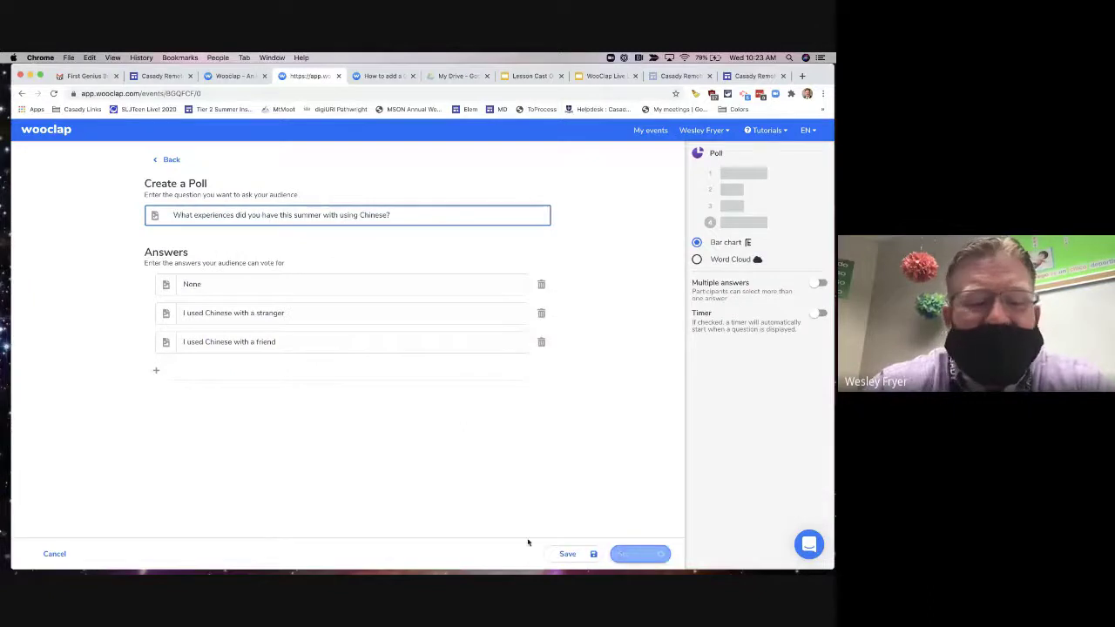
click(50, 555)
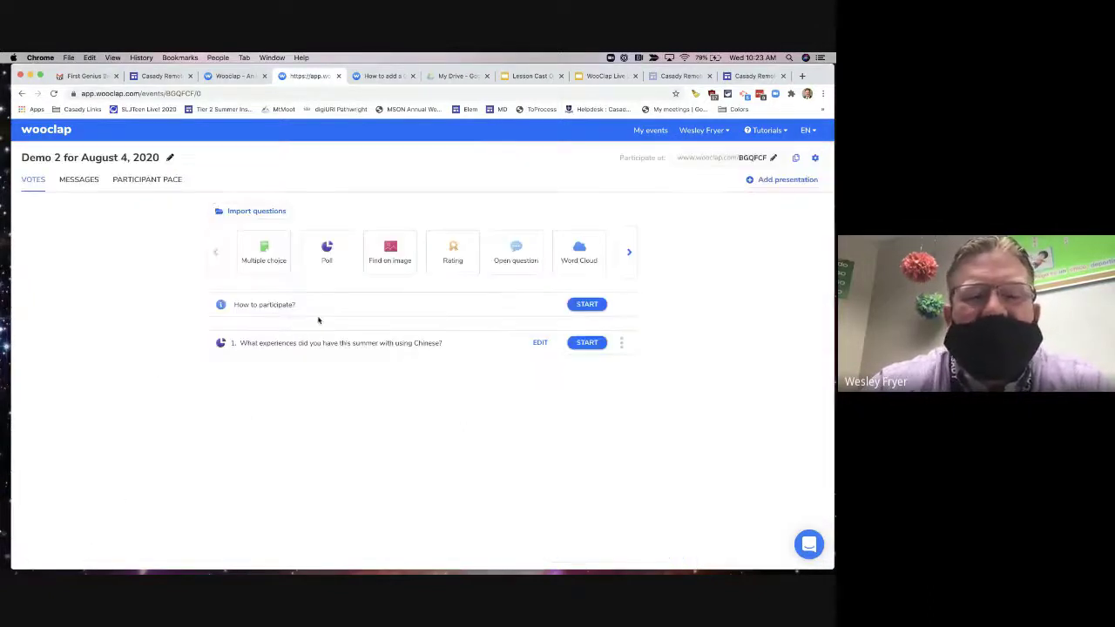
click(268, 255)
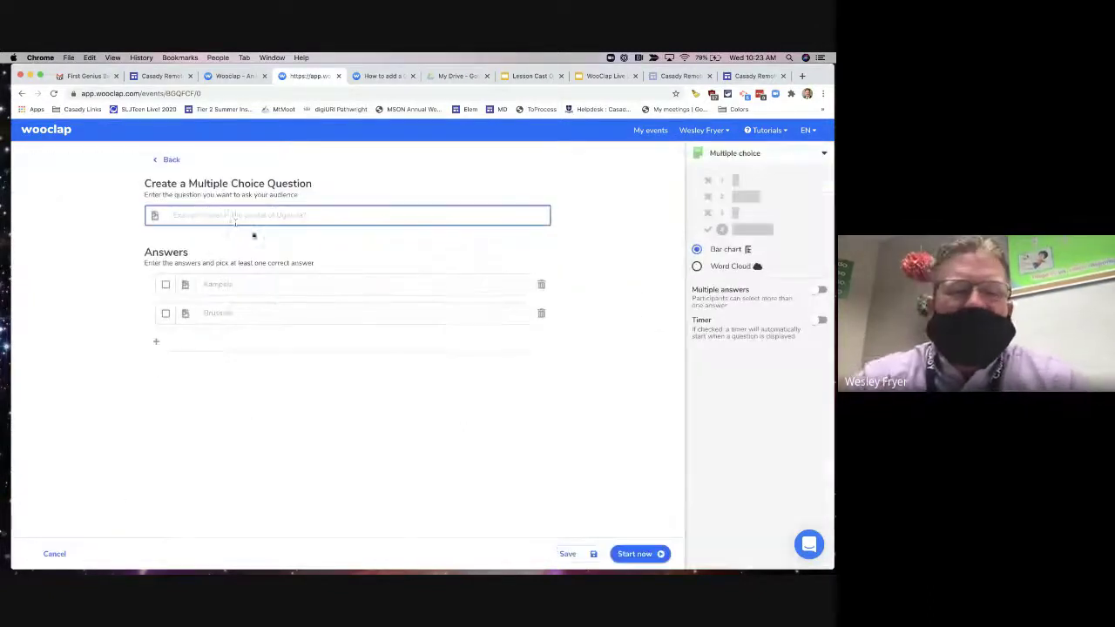
text(Ha)
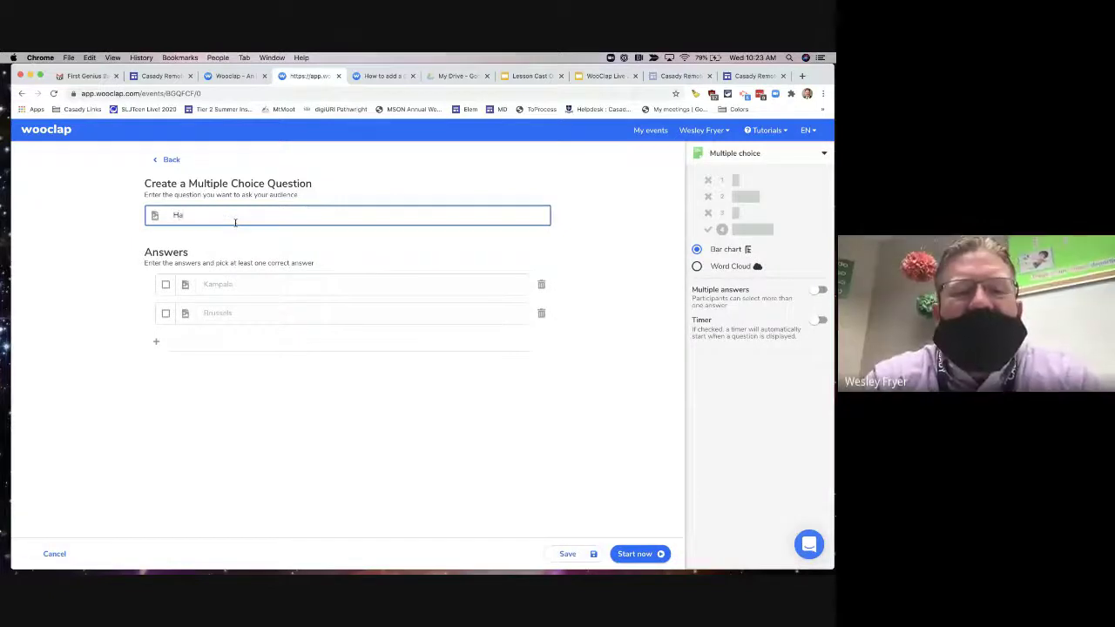
text(ve you eaten )
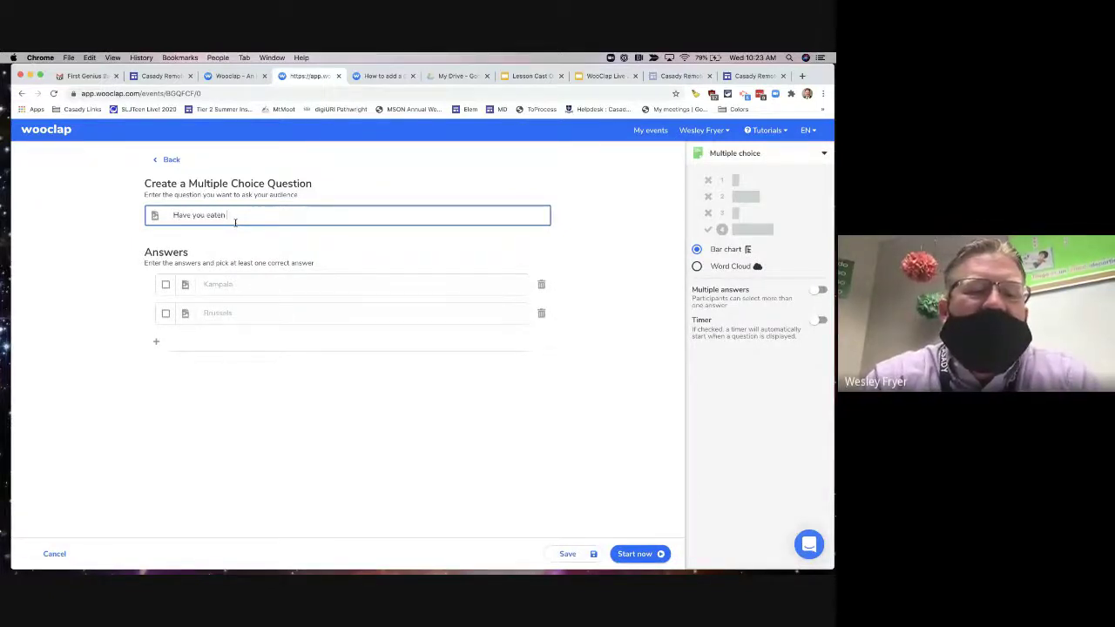
text(Chinese food)
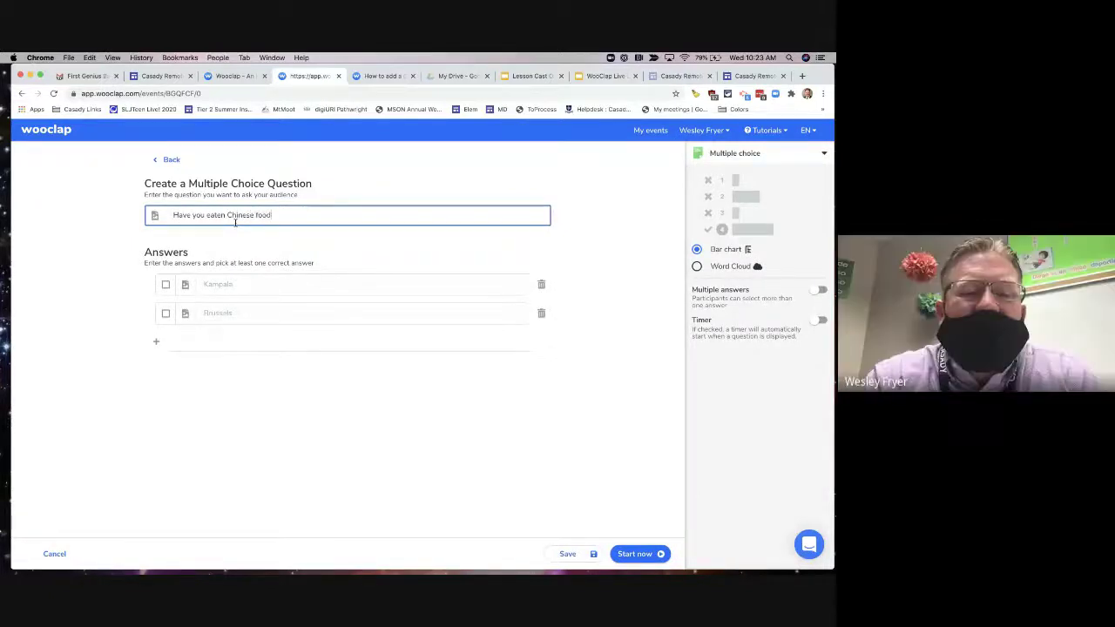
text( in the last month?)
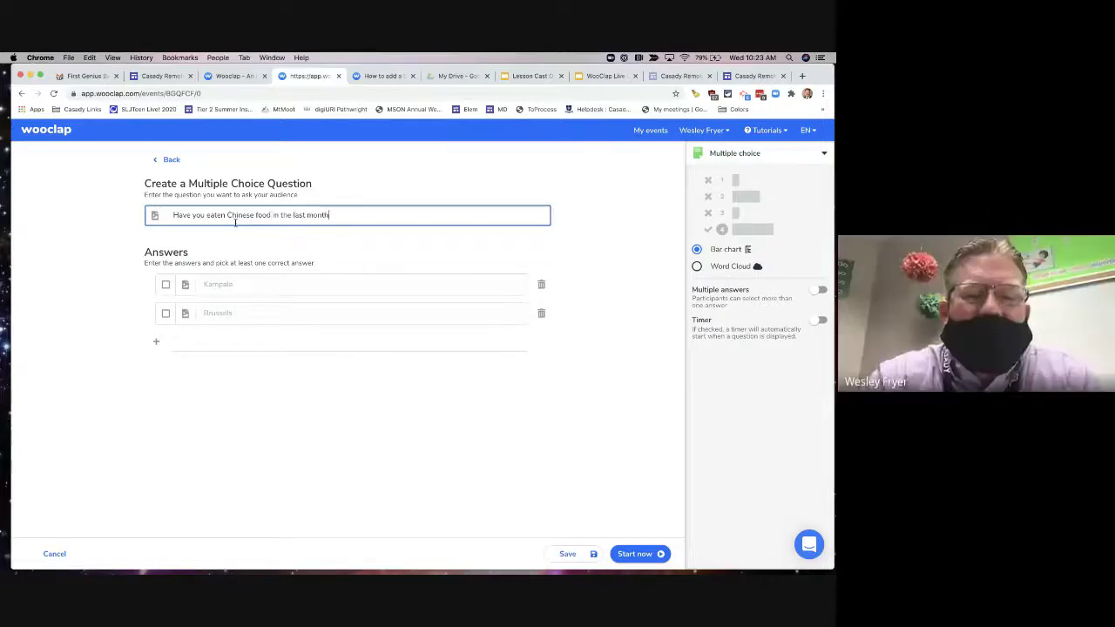
Enter Yes and No as the answers, attempt to save, and select the question text
click(221, 280)
text(U)
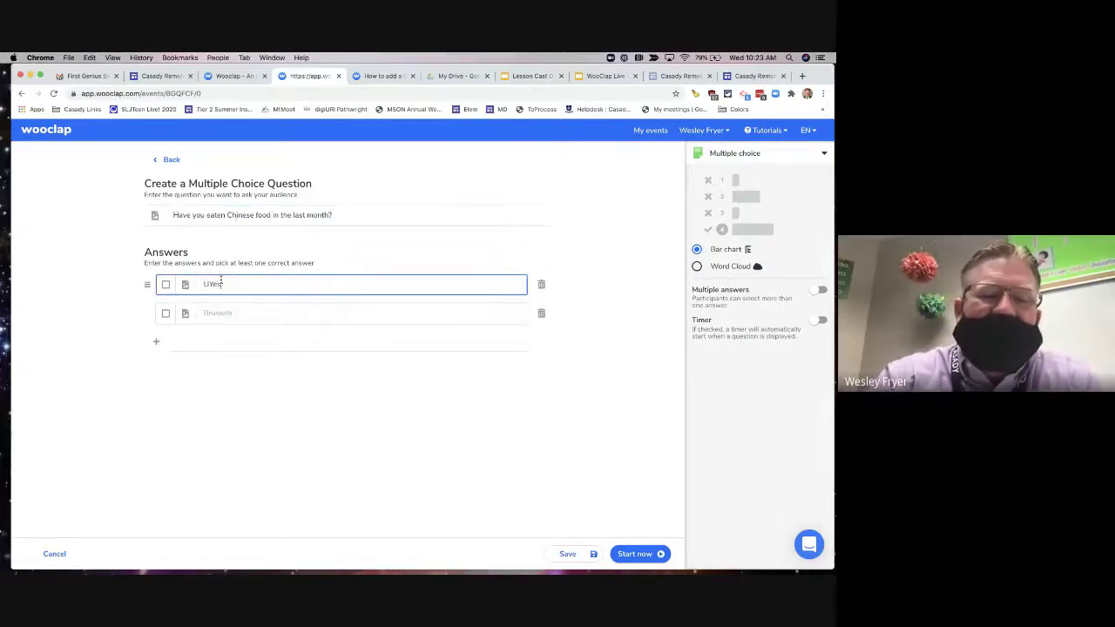
key(BackSpace)
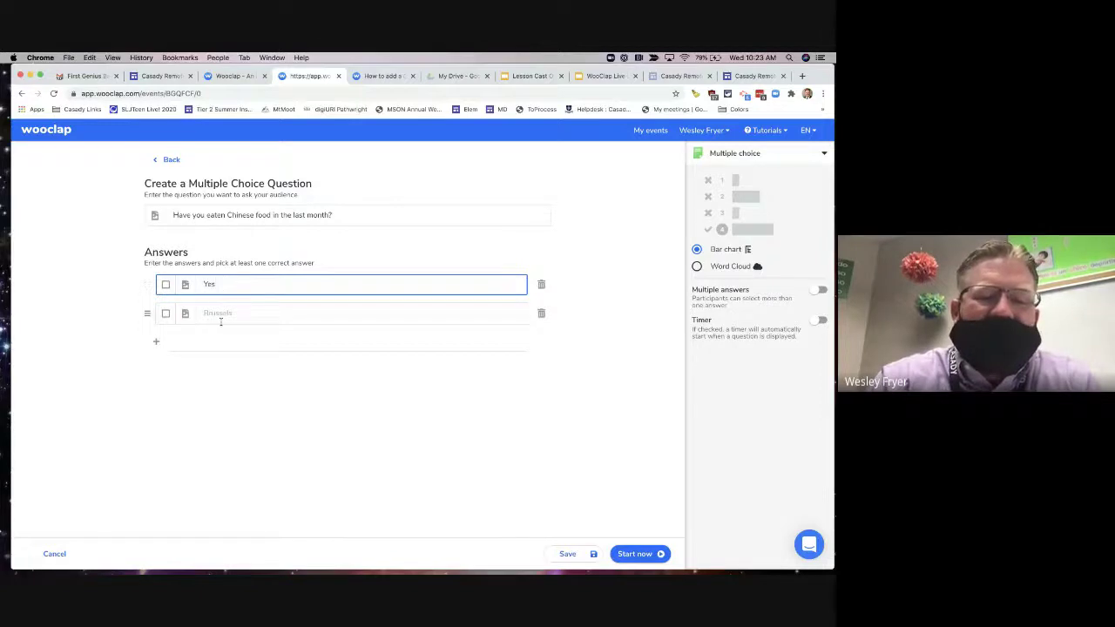
click(221, 315)
text(No)
click(260, 395)
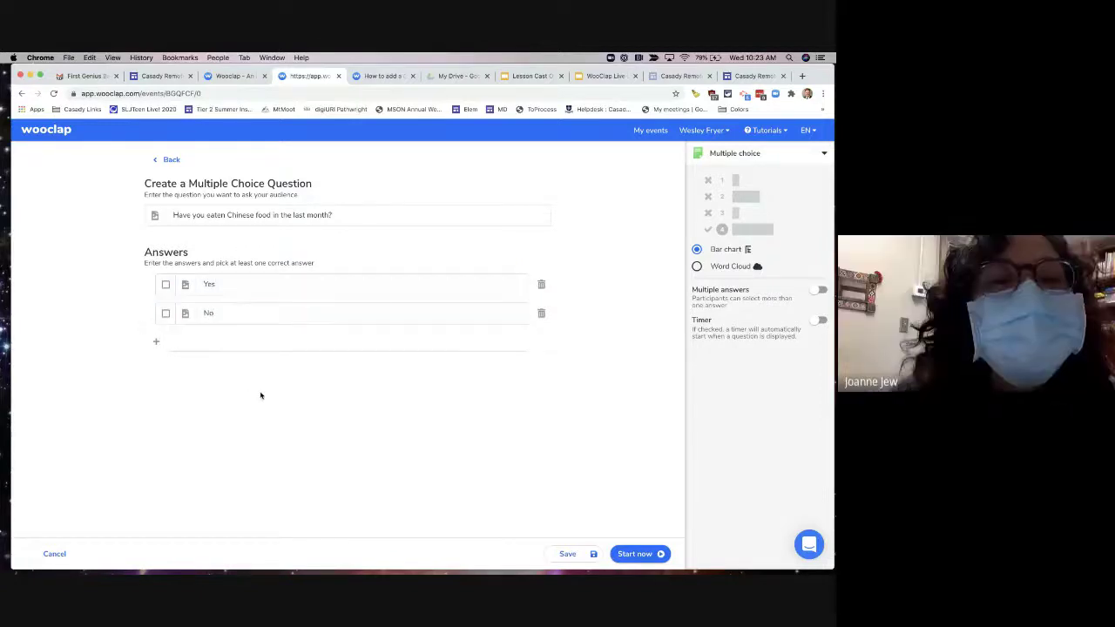
click(568, 554)
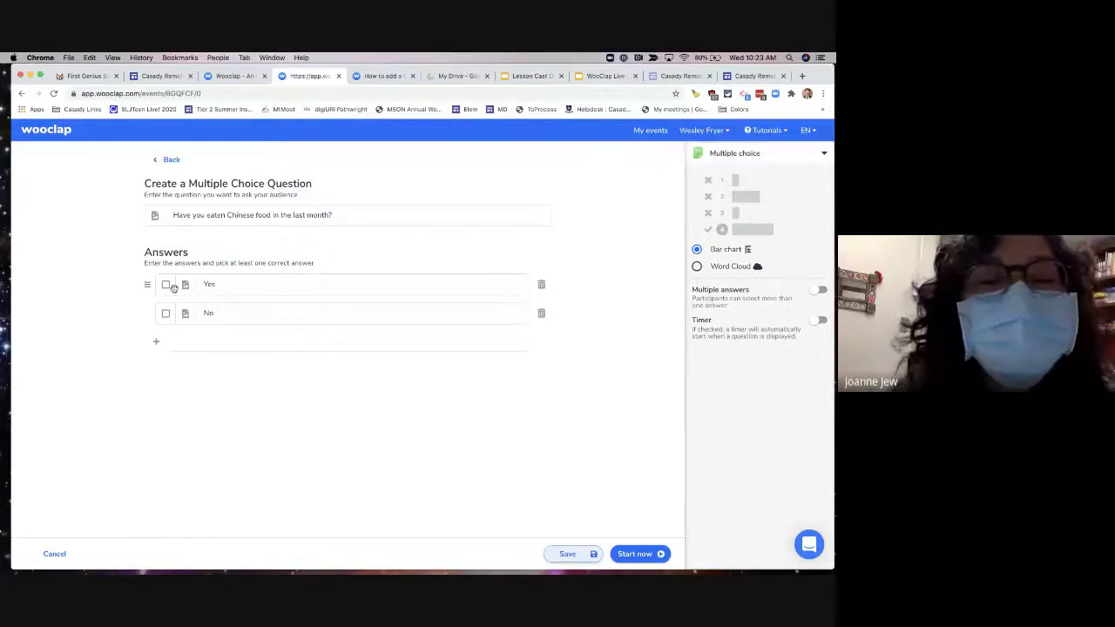
triple_click(222, 215)
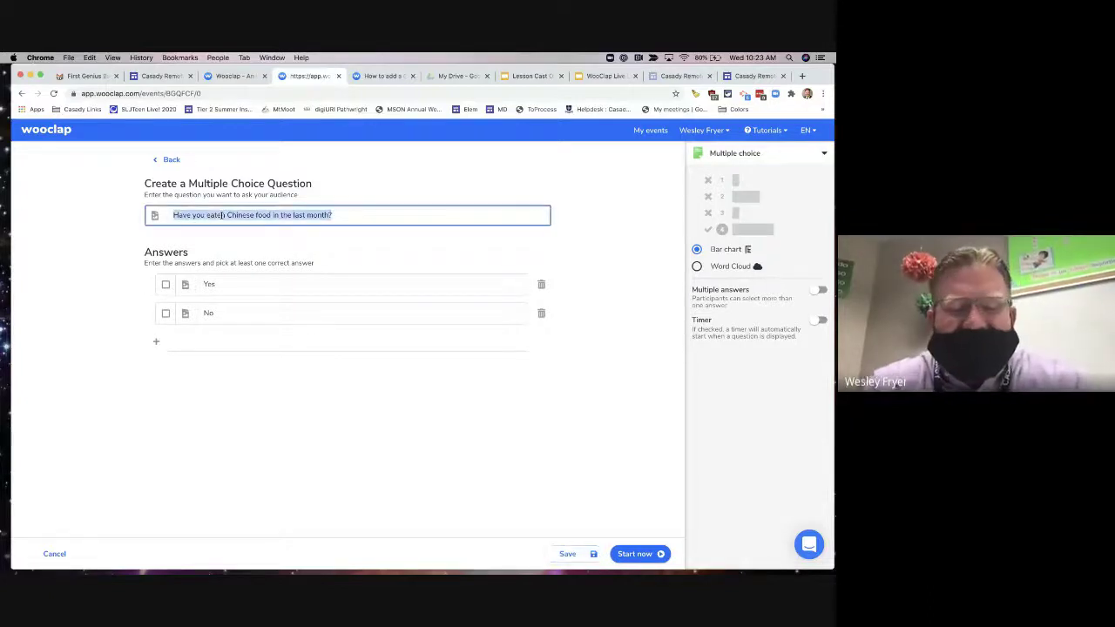
Cut the Chinese-food question text and paste it into a new poll
key(ctrl+x)
click(166, 159)
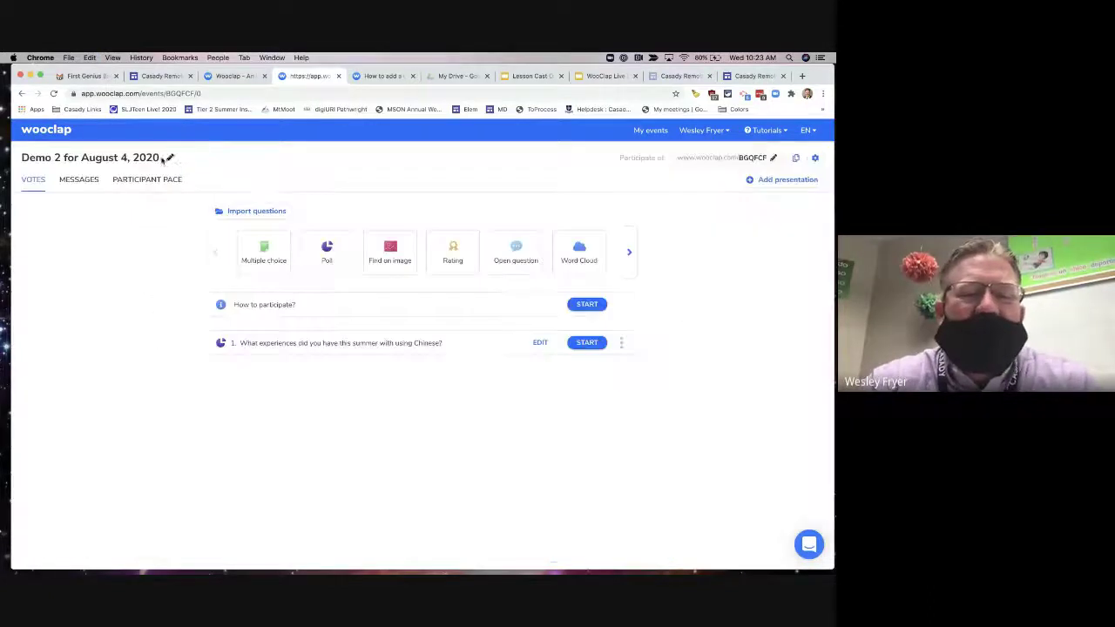
click(327, 247)
key(super+v)
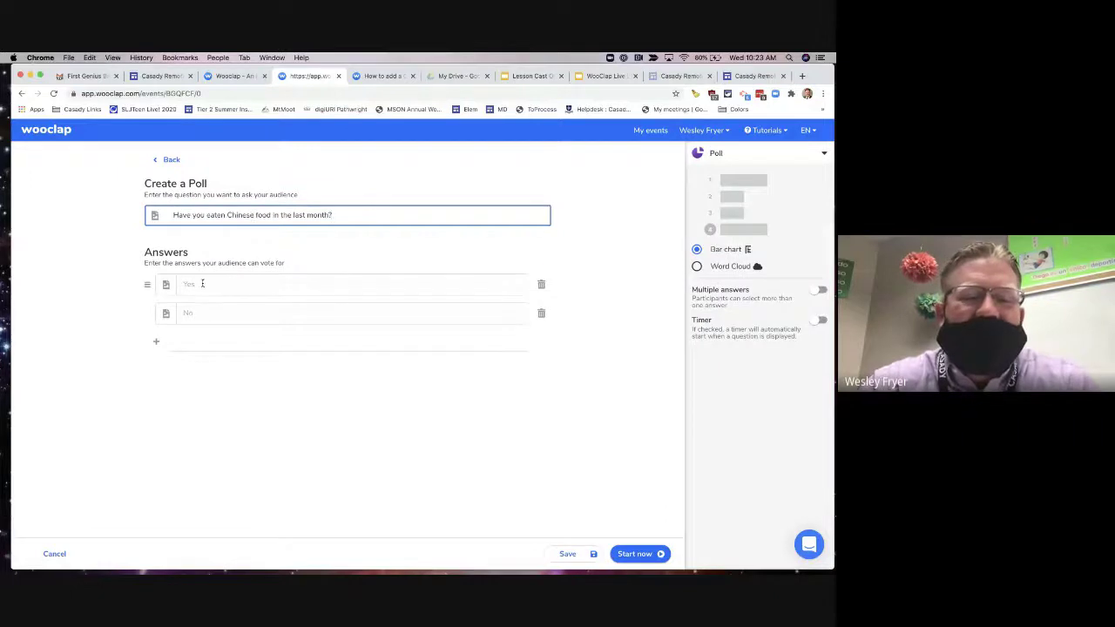
Give the poll answers Yes and No, save it, and begin a new multiple-choice question
click(196, 284)
text(Yes)
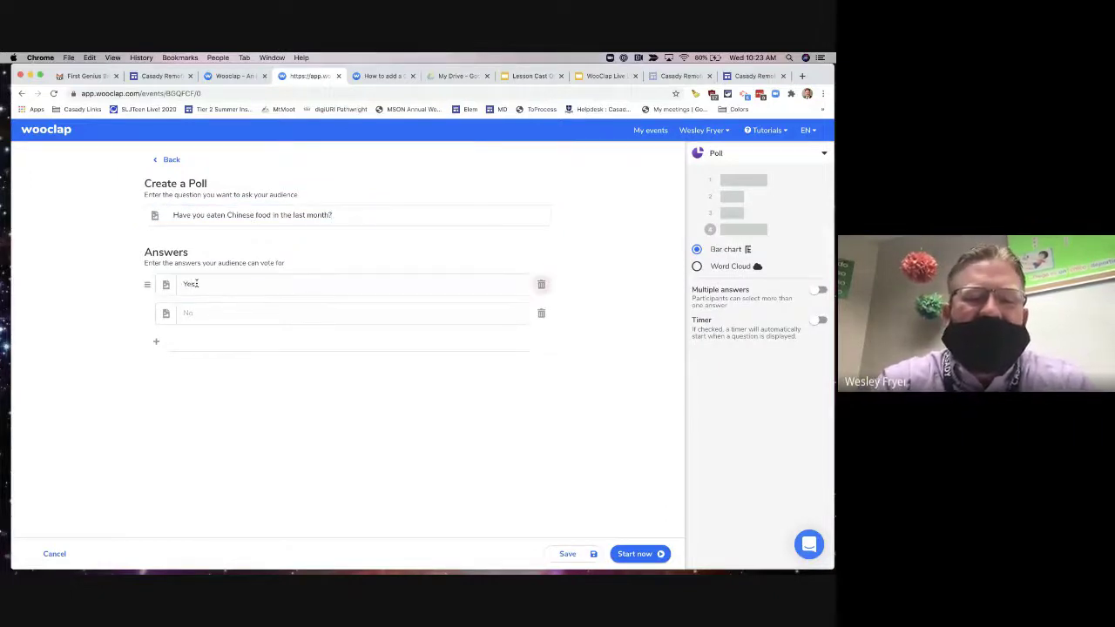
click(212, 308)
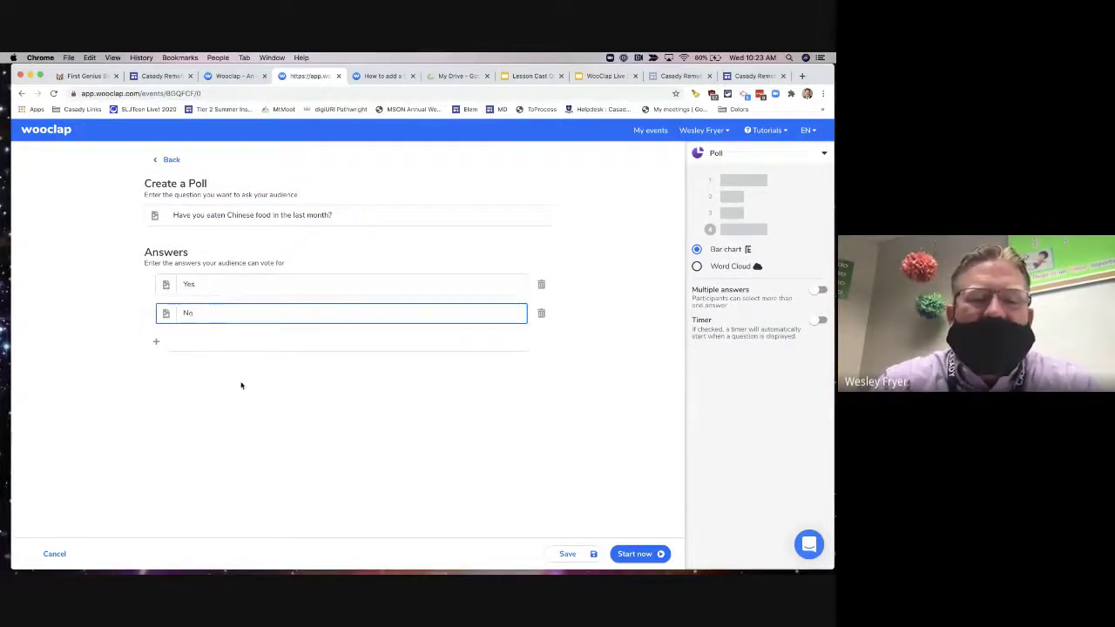
click(369, 462)
click(568, 555)
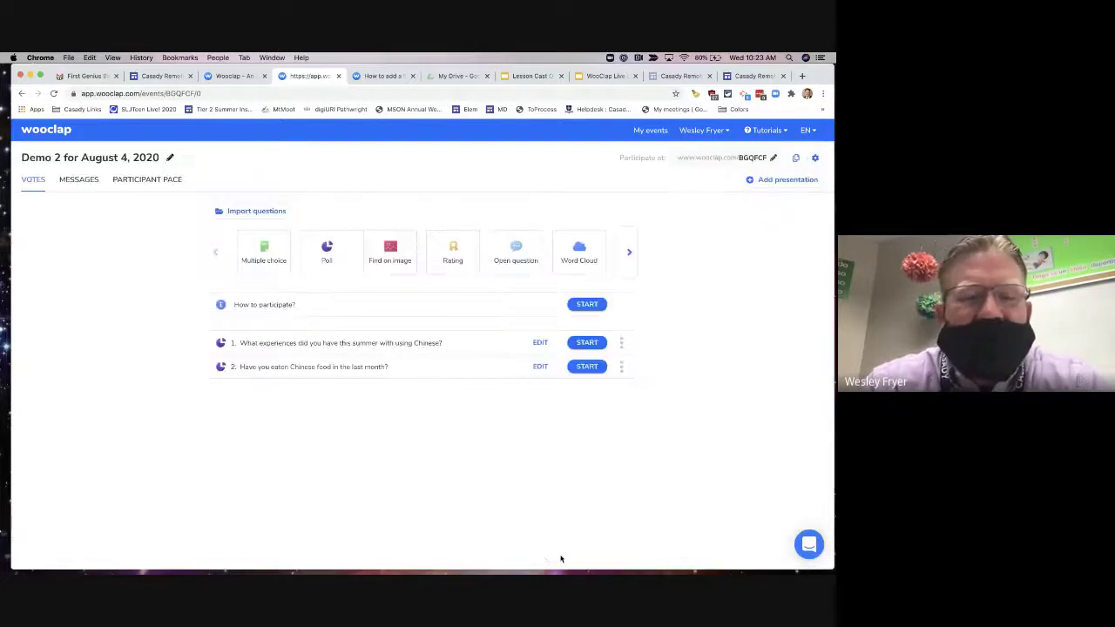
click(263, 251)
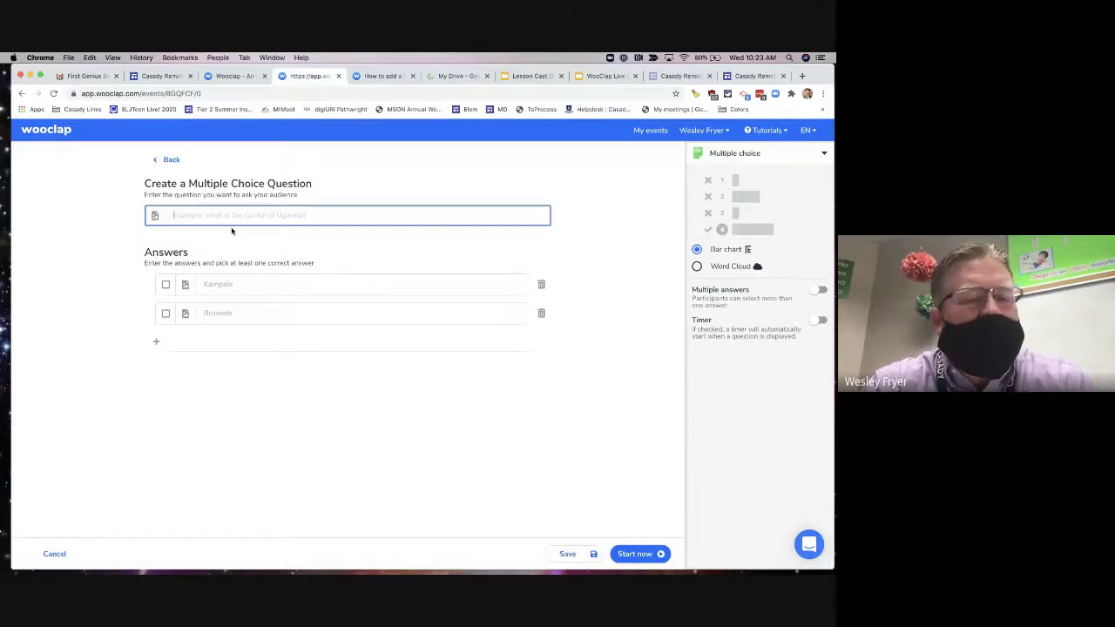
Ask for the official Chinese dialect of the PRC, with Mandarin as the correct first answer
text(Wha)
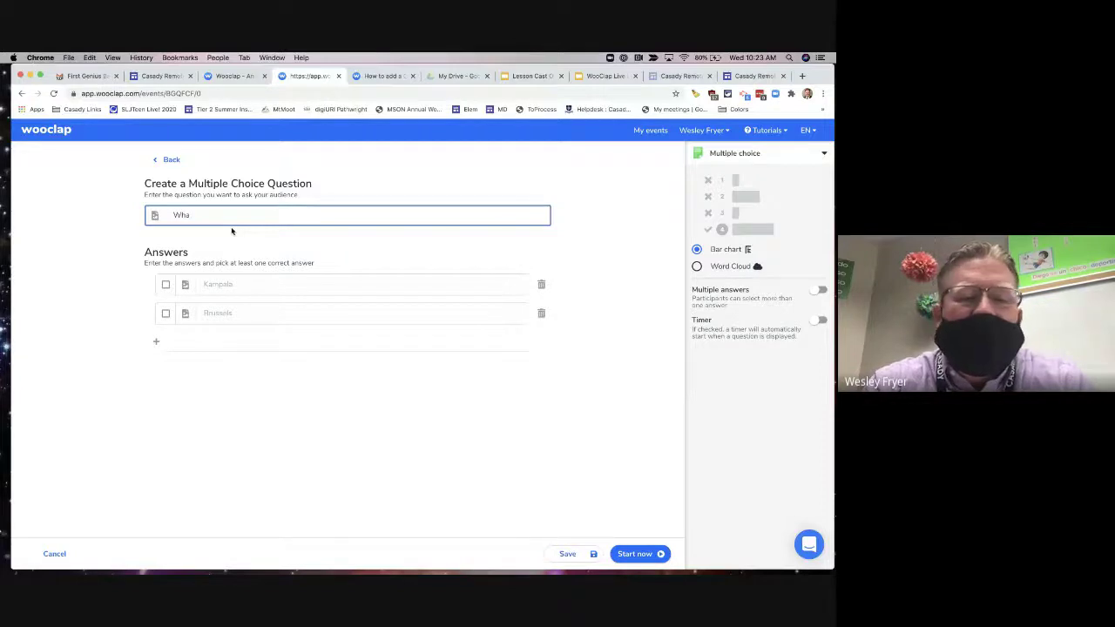
text(t is the offici)
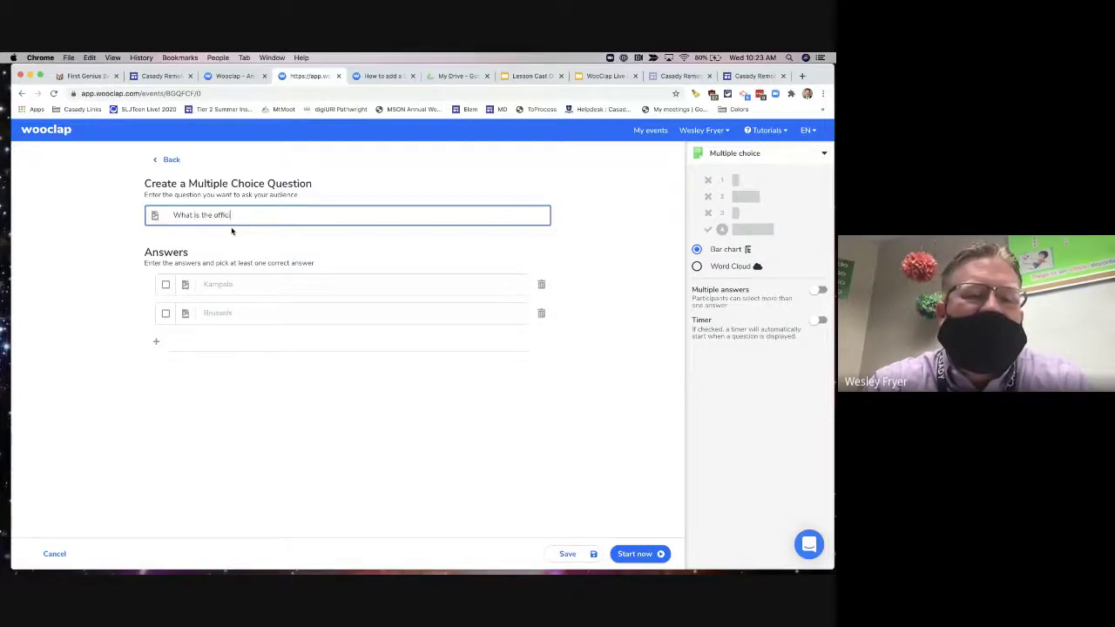
text(al )
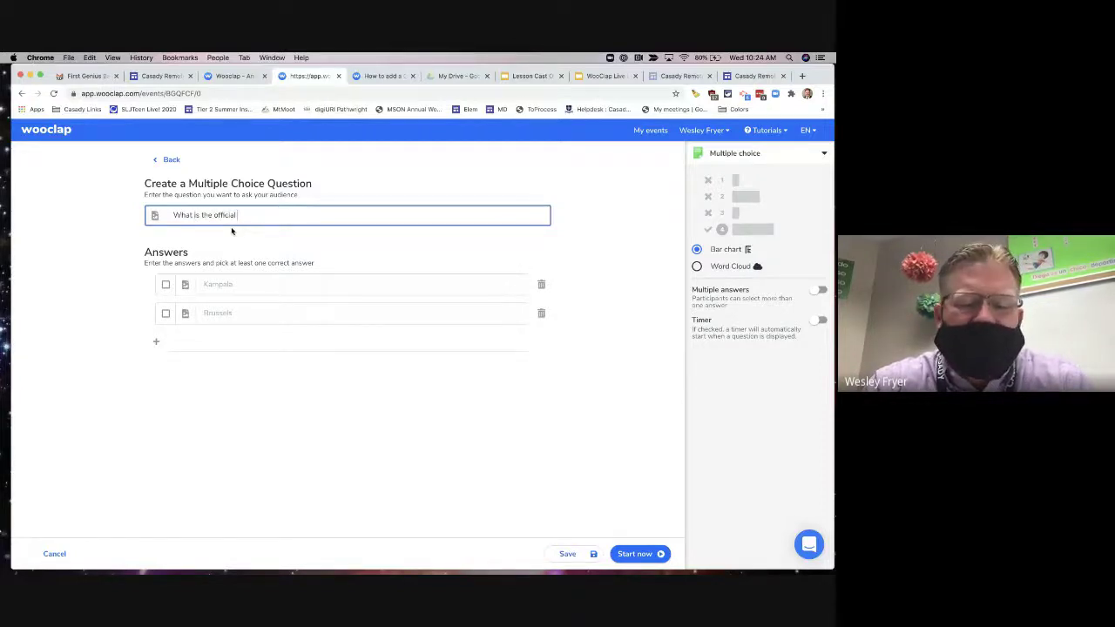
text(di)
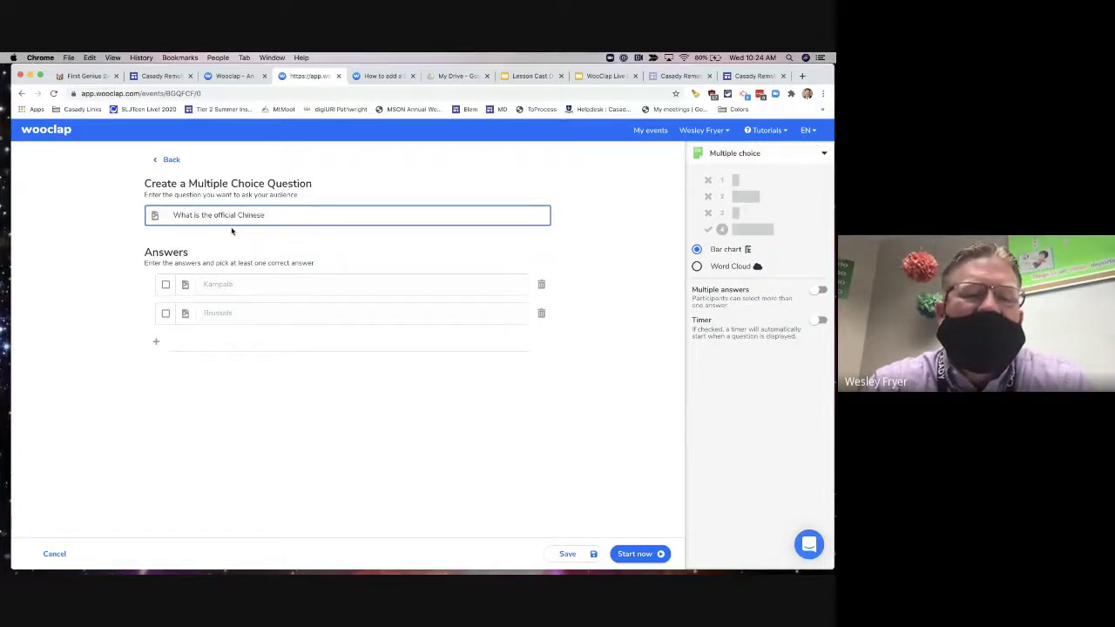
text(inese dialect of )
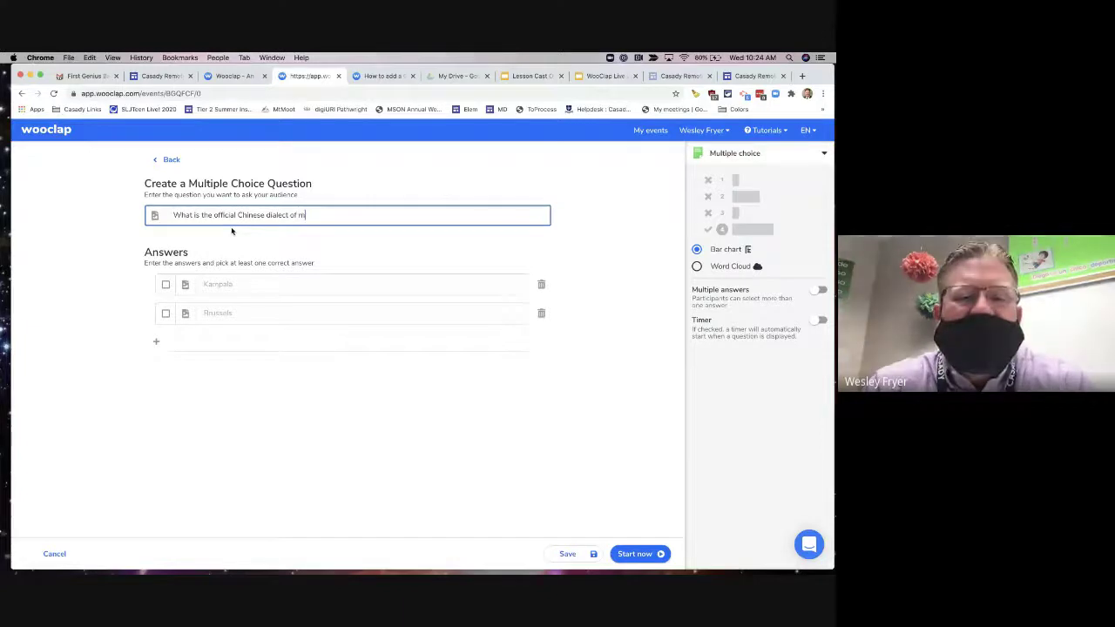
text(China)
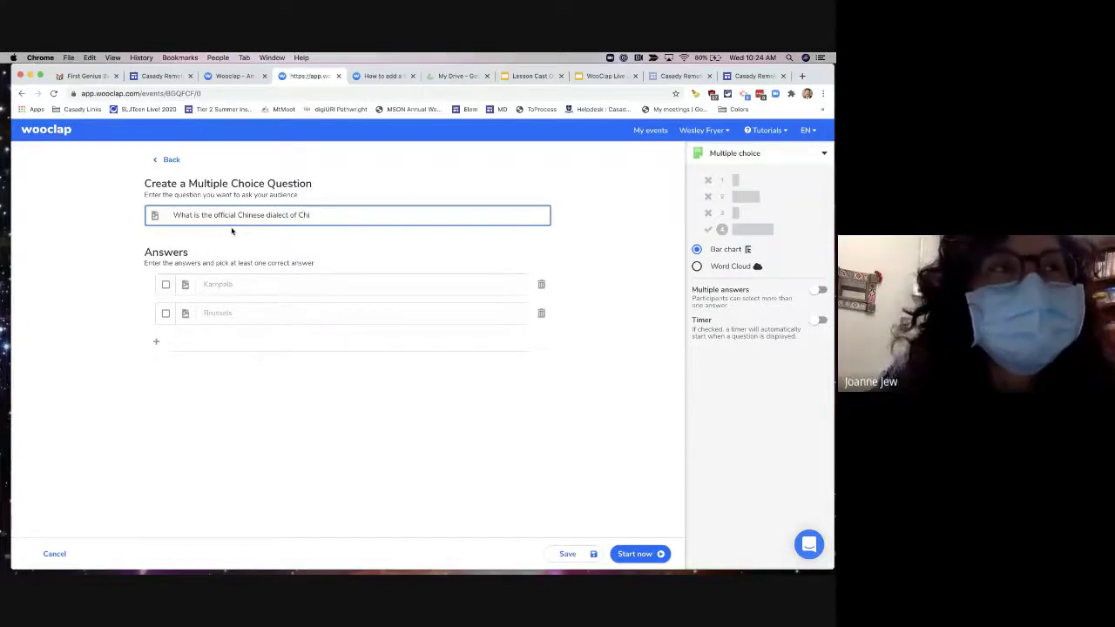
key(BackSpace)
key(BackSpace)
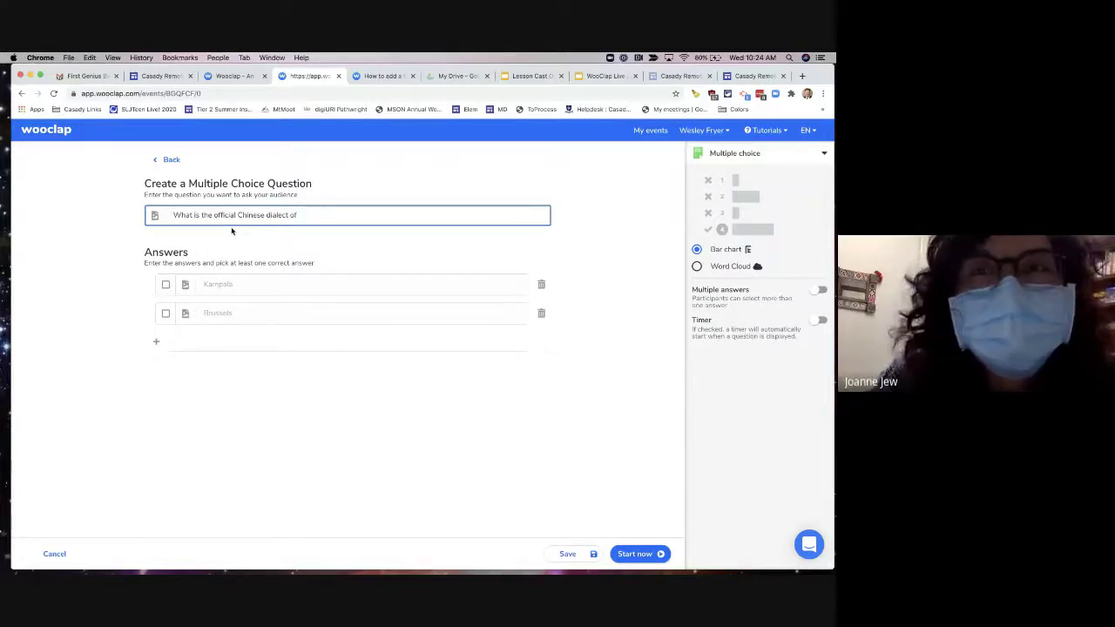
text(PR)
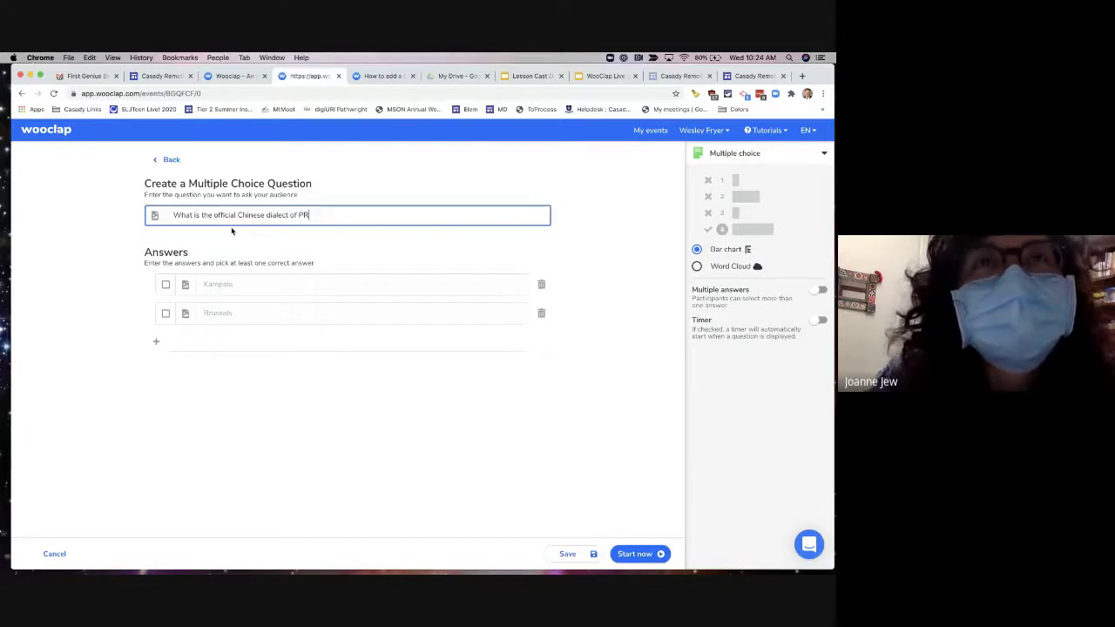
text(C)
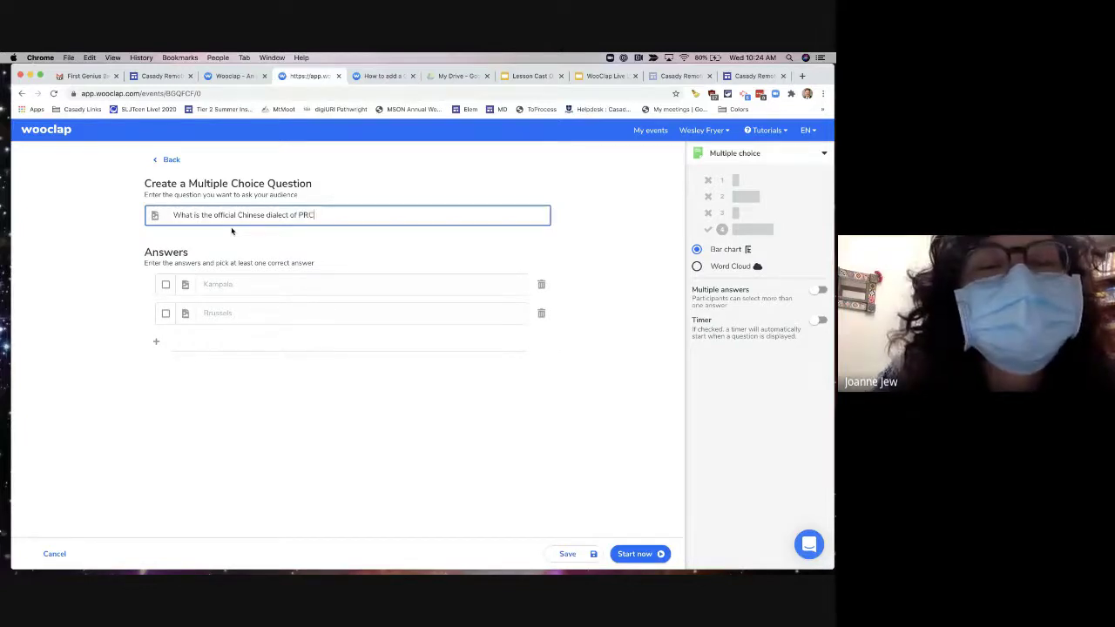
text(?)
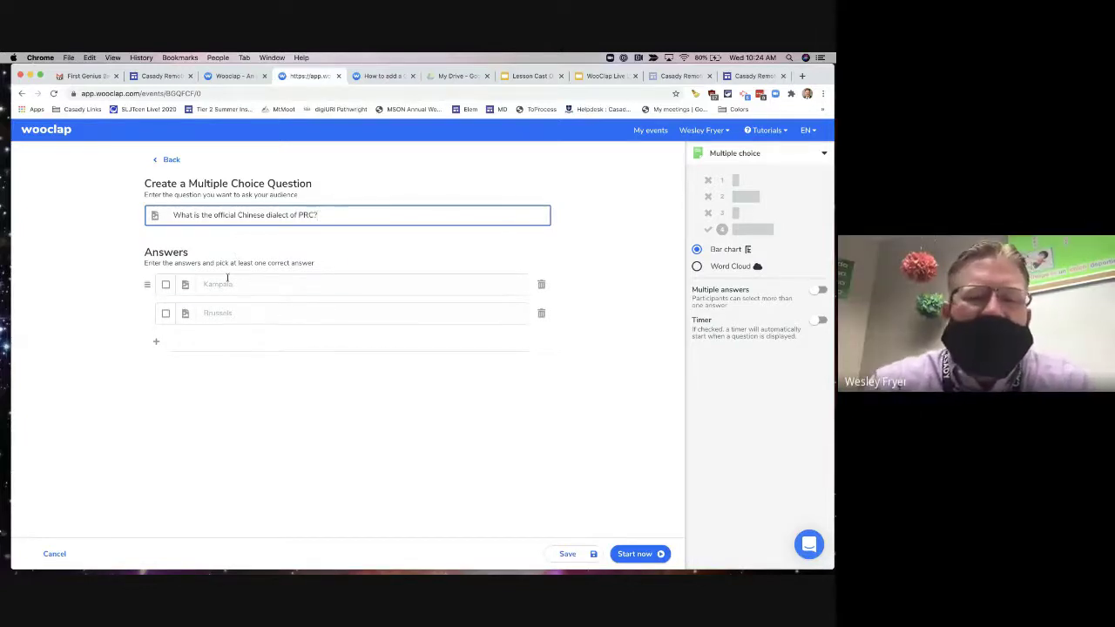
click(228, 278)
text(Manda)
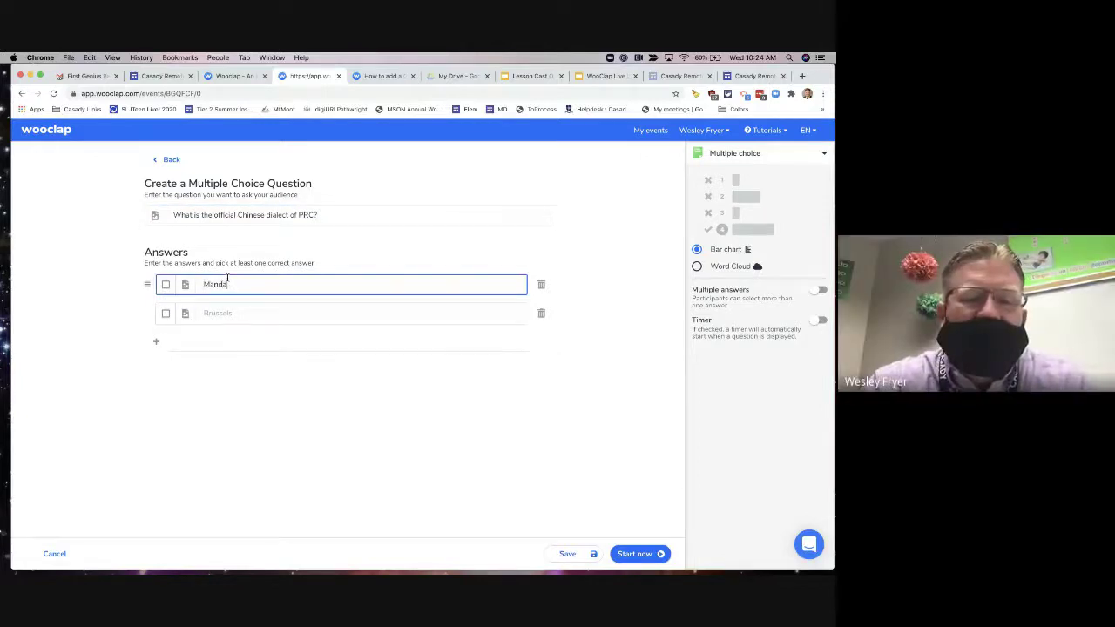
text(rin)
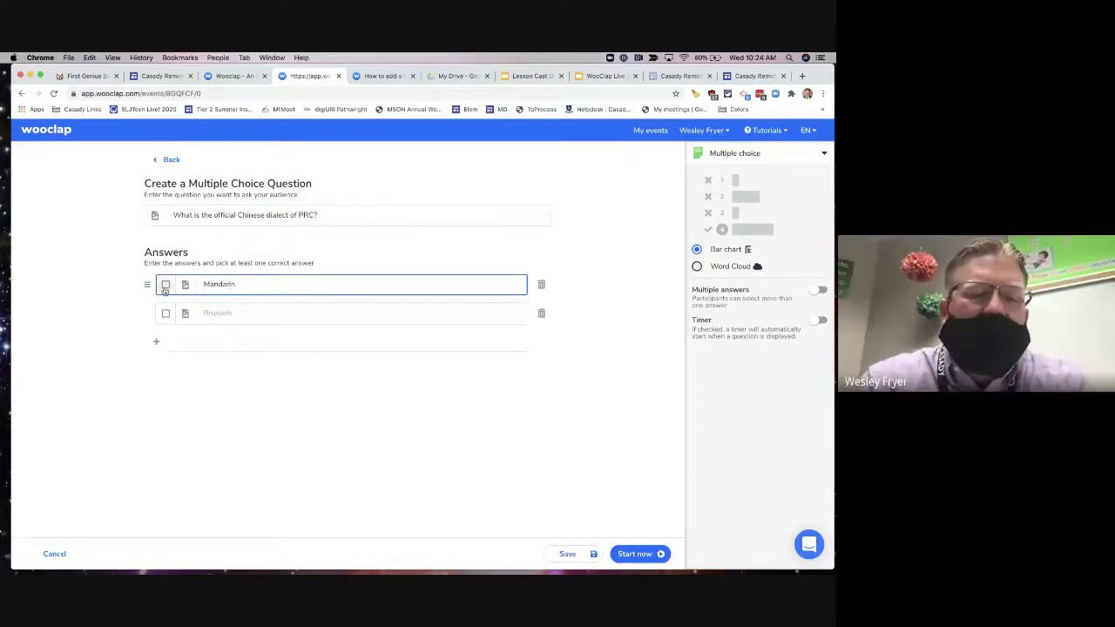
click(165, 284)
Add Cantonese and Shanghaiese as the second and third answers, then select Shanghaiese
click(212, 311)
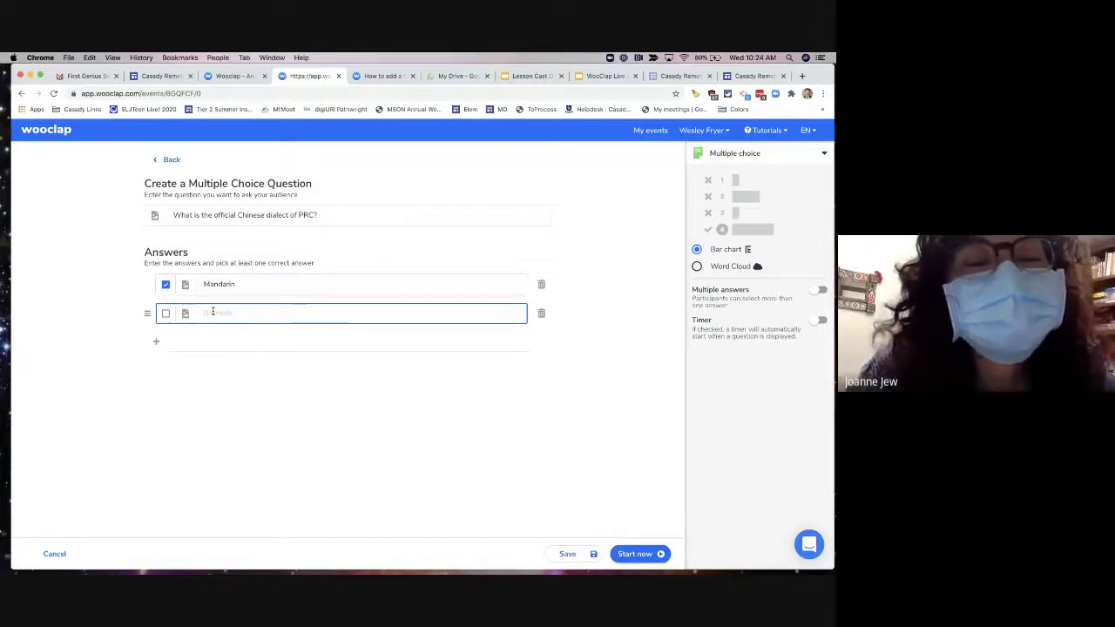
text(Canton)
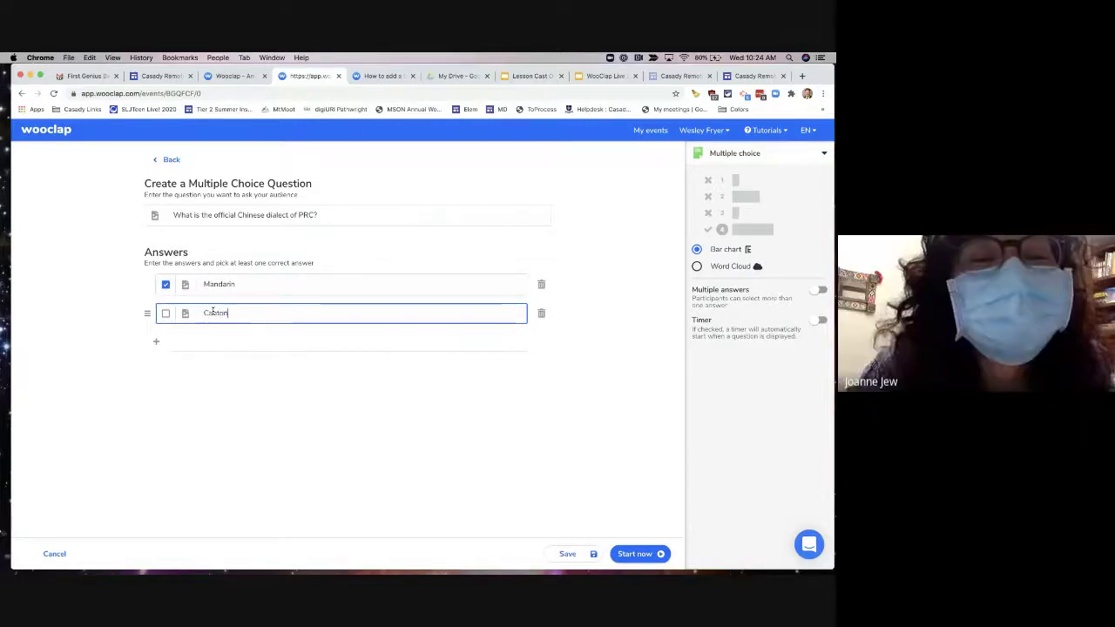
text(ese)
click(157, 341)
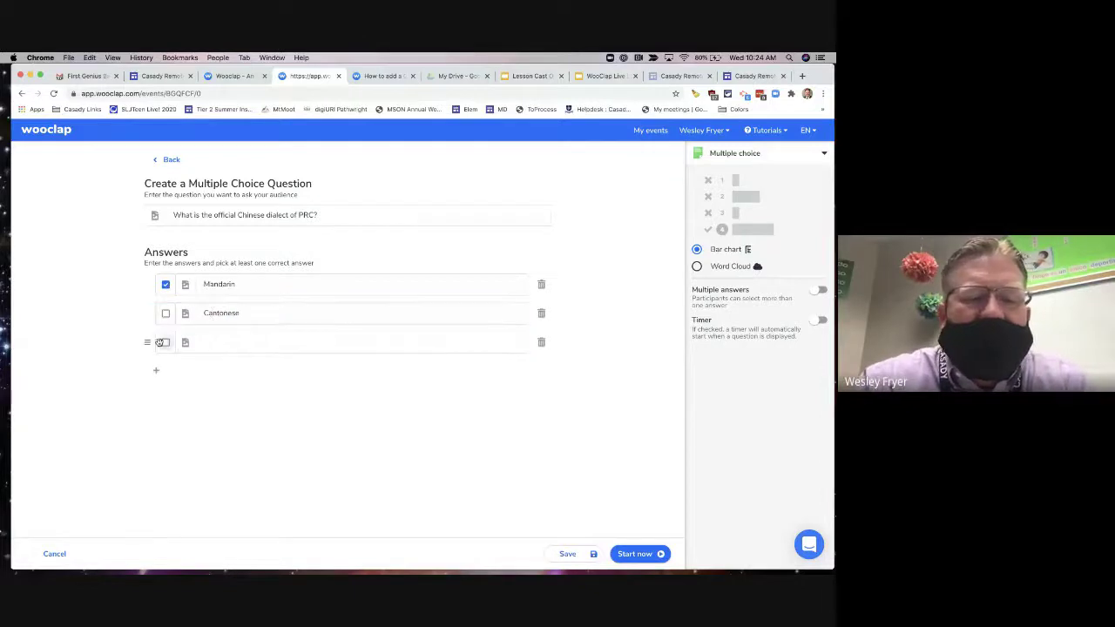
click(217, 342)
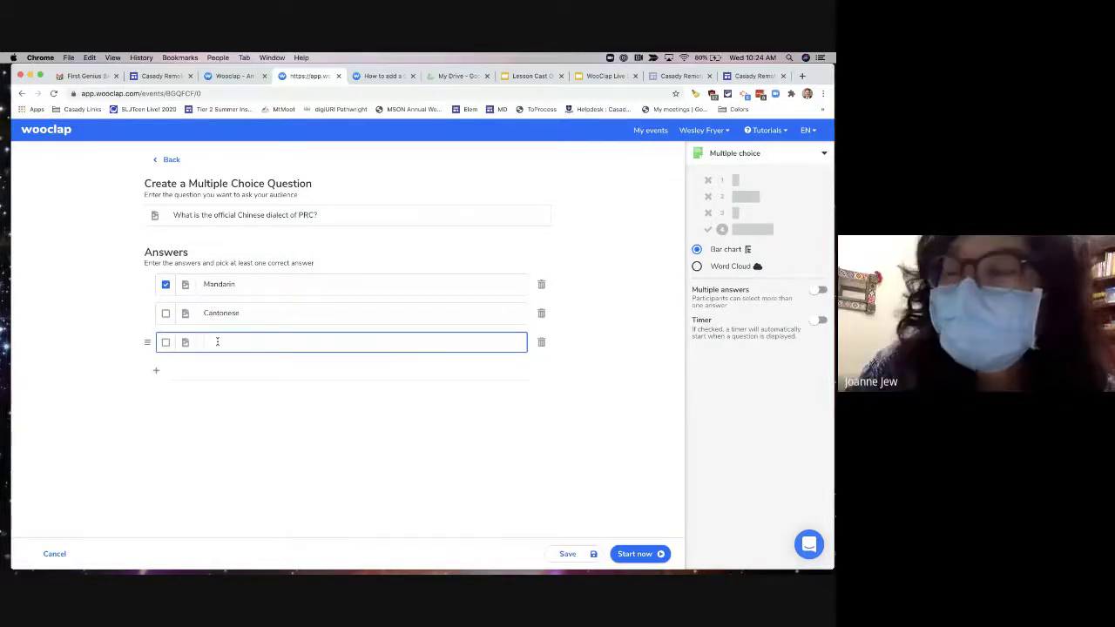
key(super+n)
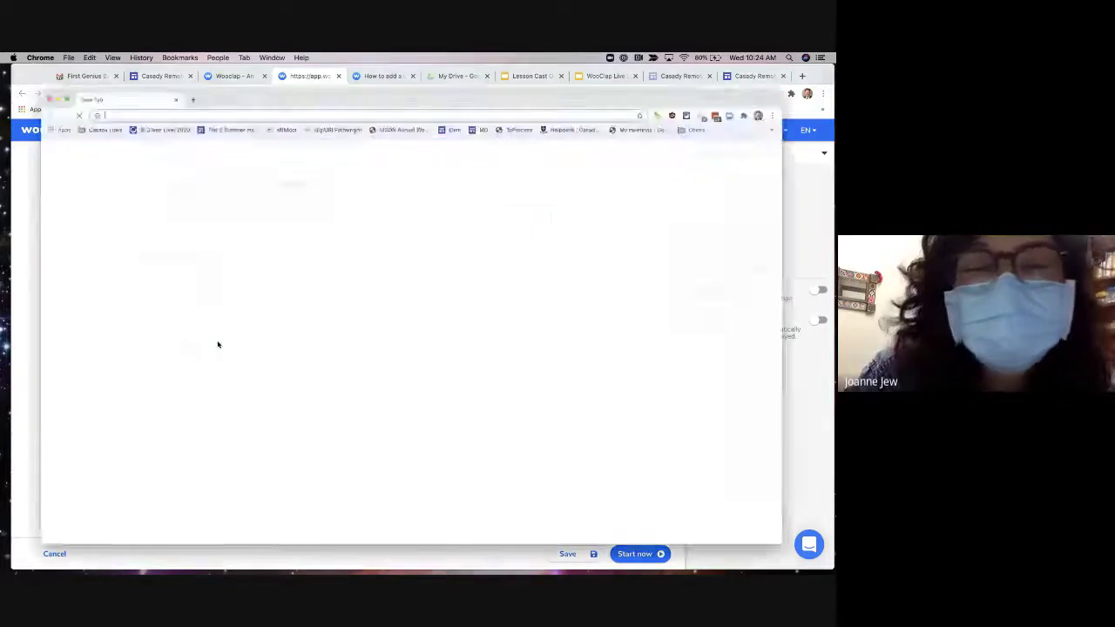
text(chi)
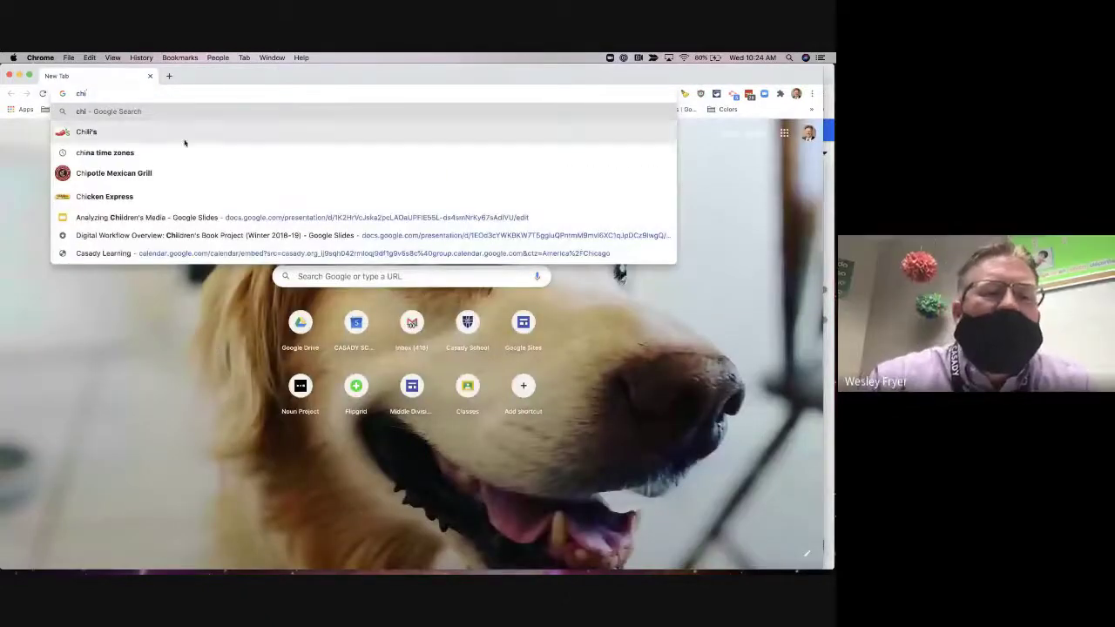
click(150, 75)
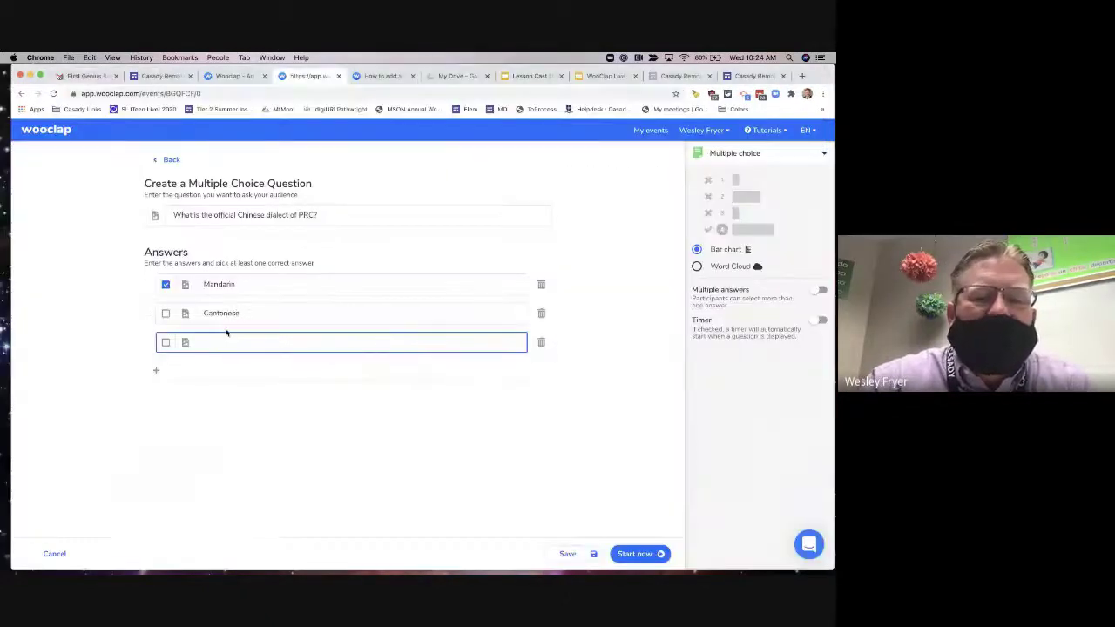
text(Shanghai)
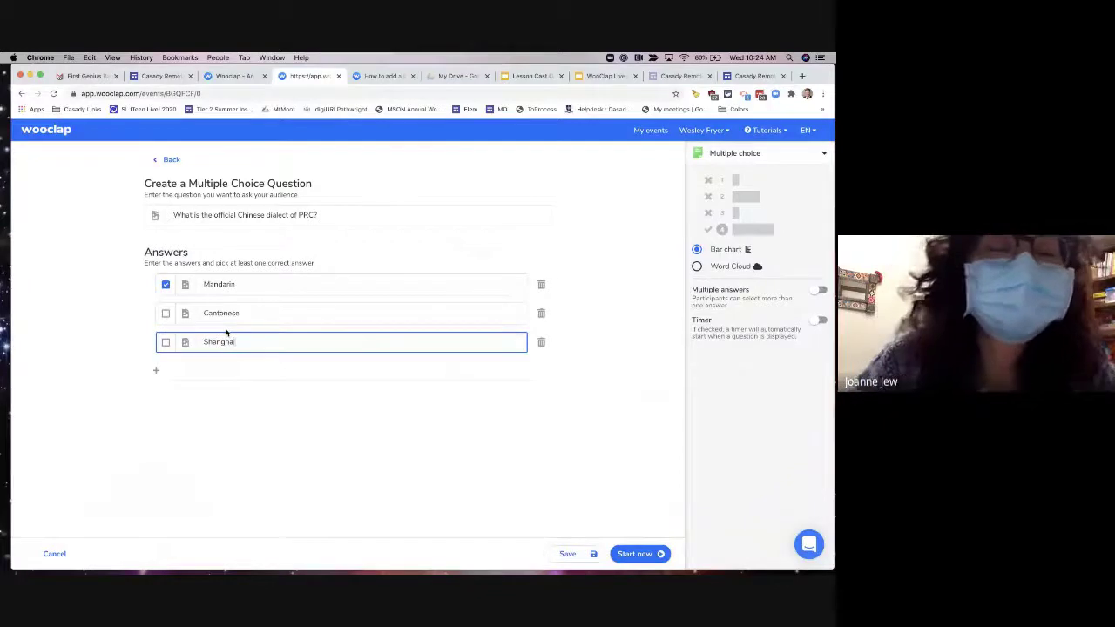
text(ese)
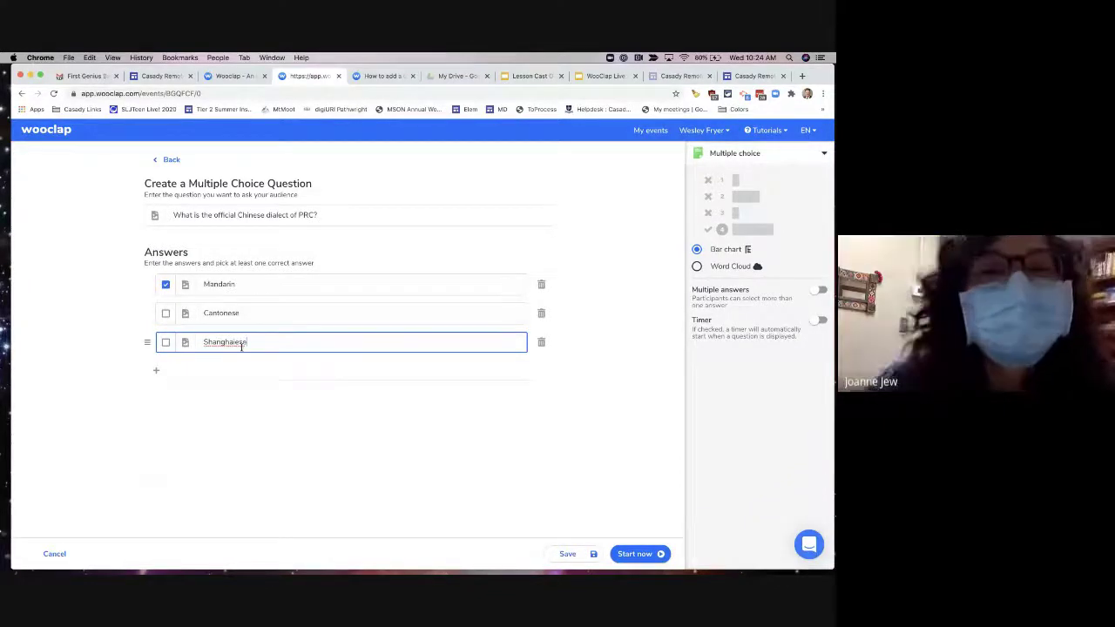
double_click(233, 345)
Search Google for 'Shanghaiese' and select the corrected spelling Shanghainese from the results
key(super+c)
key(super+n)
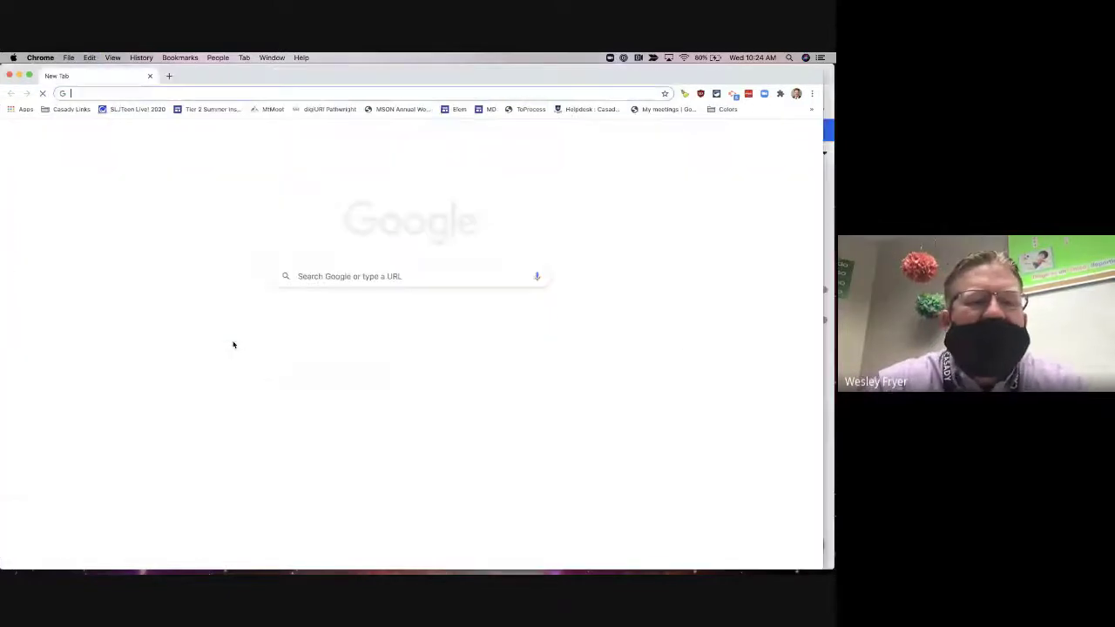
key(super+v)
key(Return)
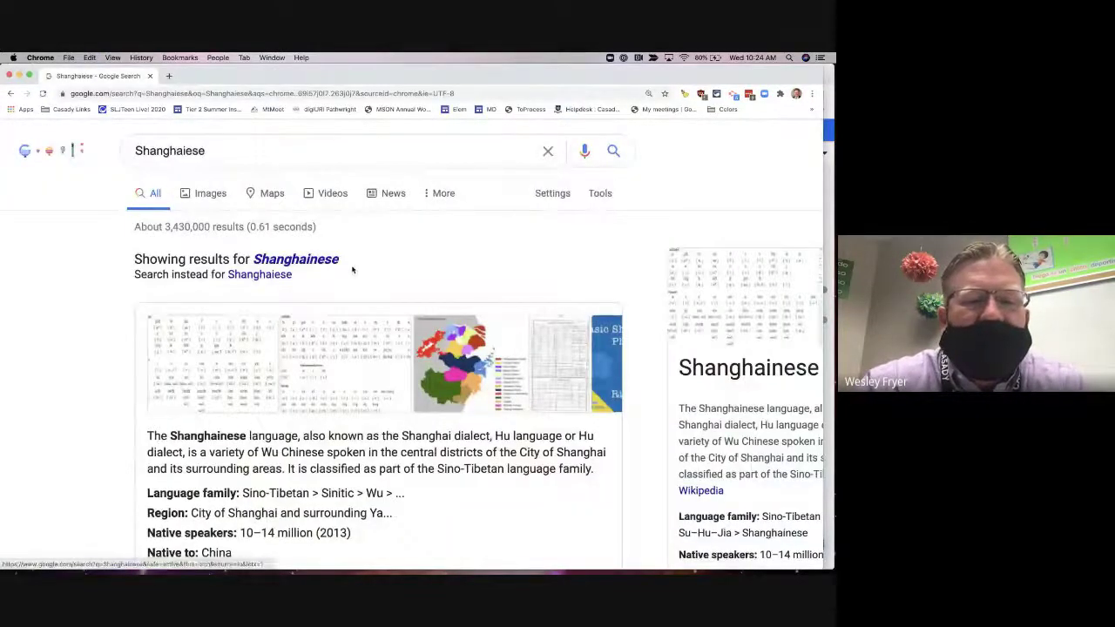
drag(340, 259, 256, 260)
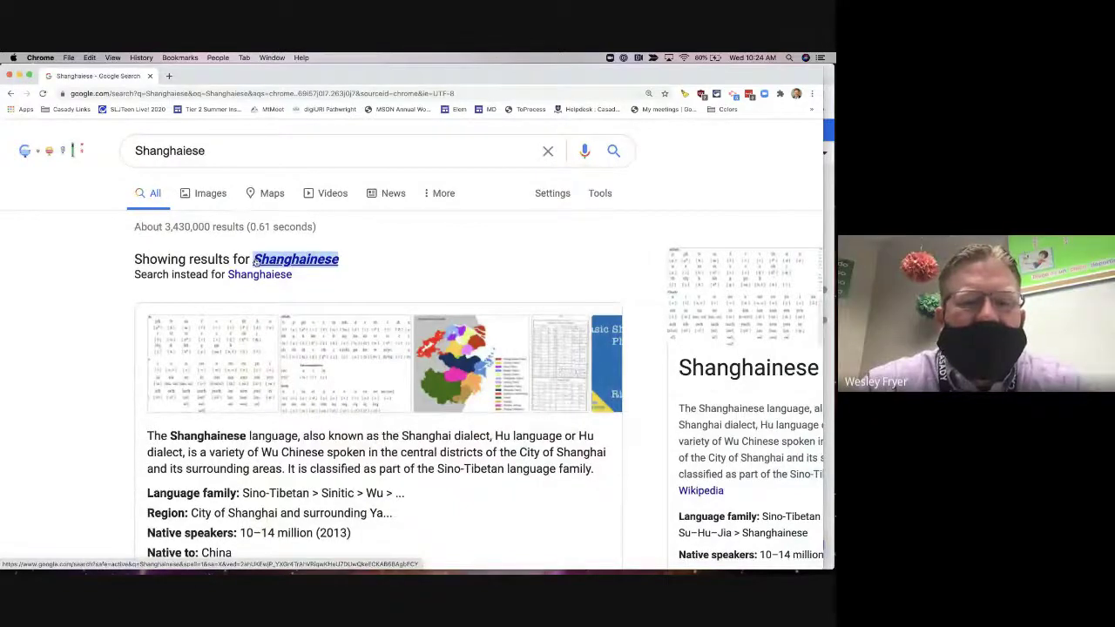
click(150, 76)
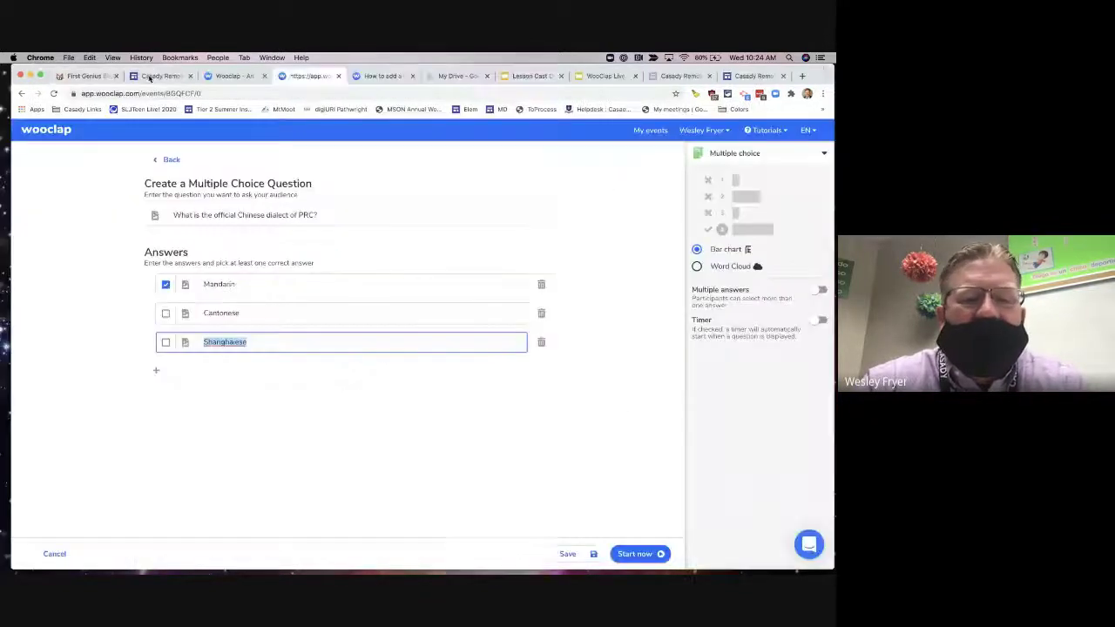
Replace the third answer with Shanghainese and save the dialect question
key(super+v)
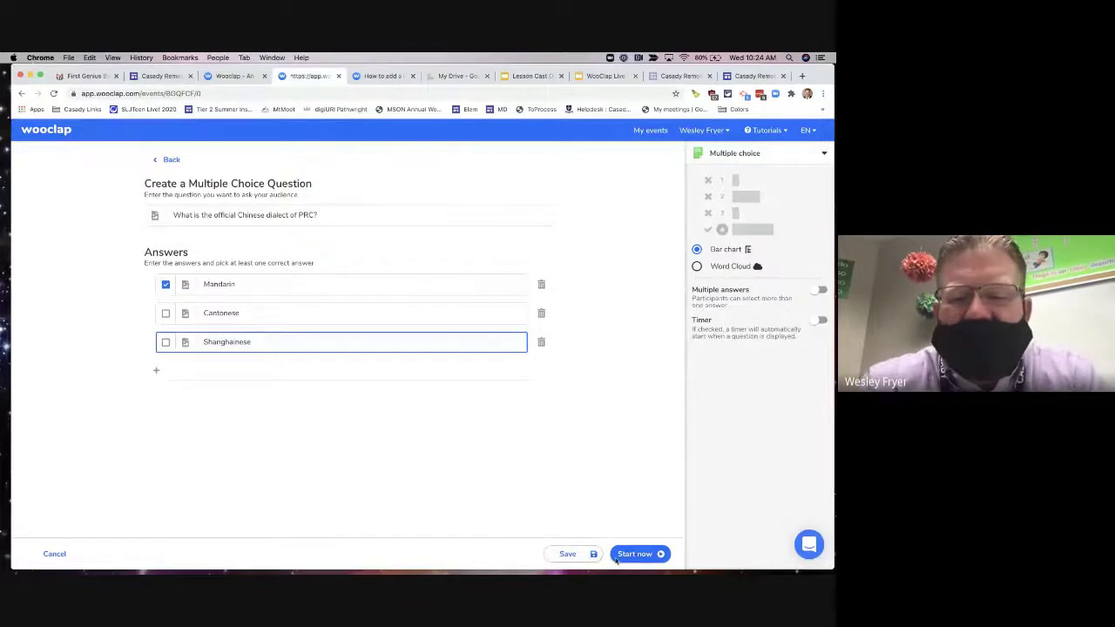
click(573, 554)
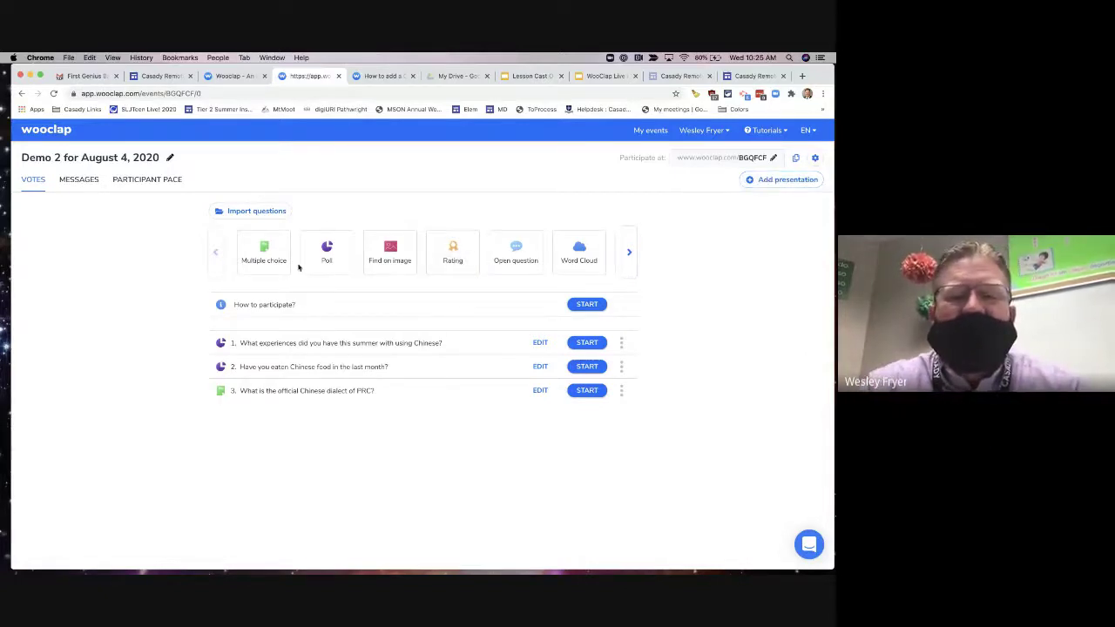
Create a rating question asking 'Rate these chinese foods in your order of preference?'
click(454, 258)
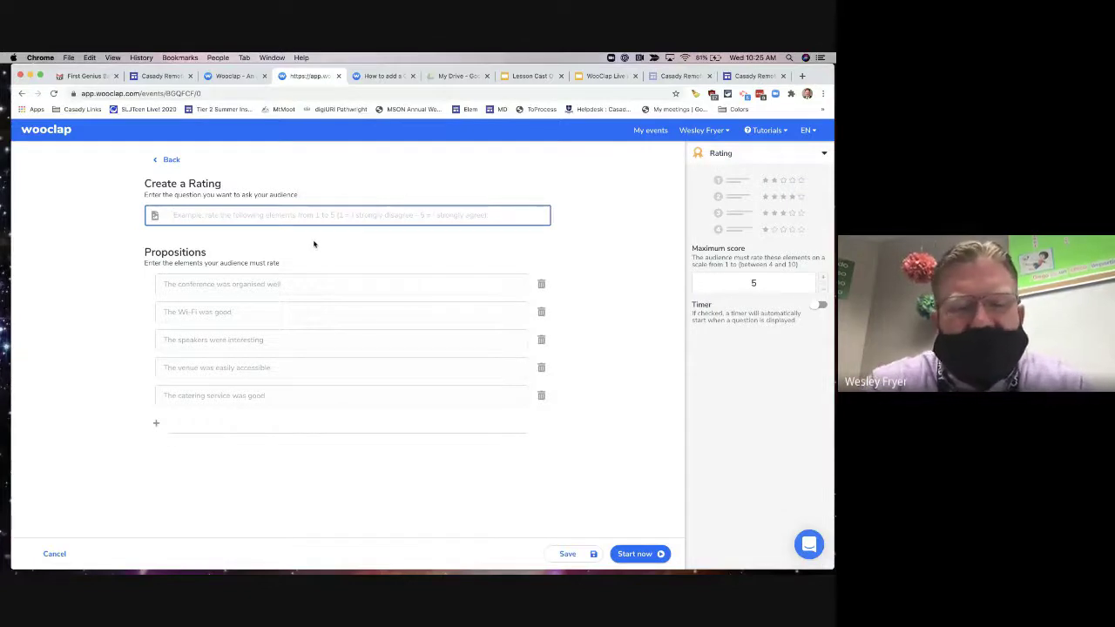
text(W)
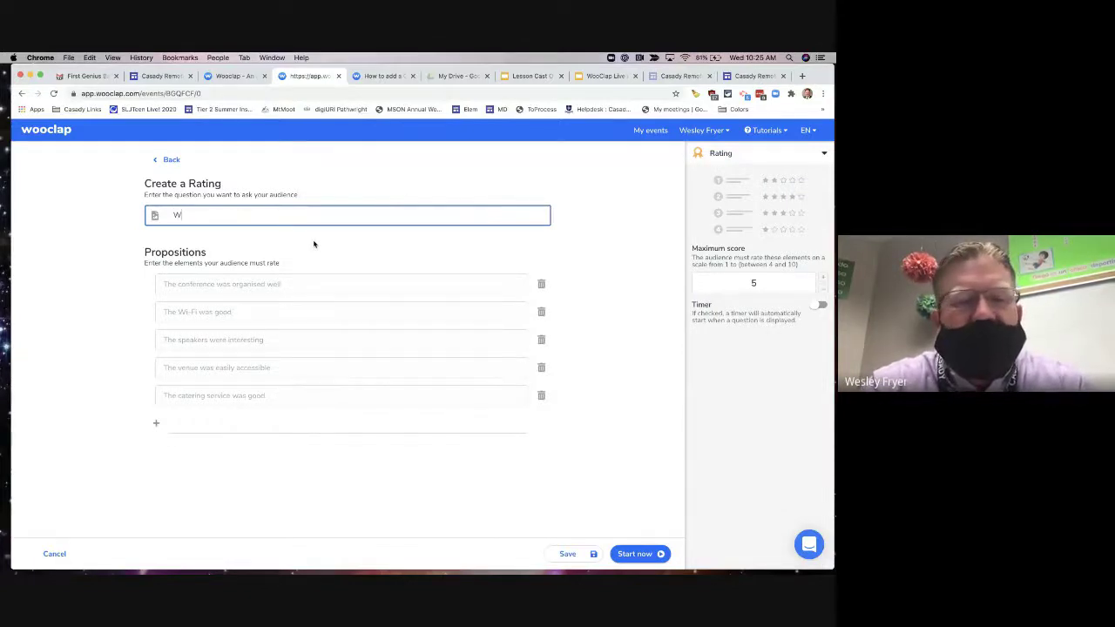
text(hich)
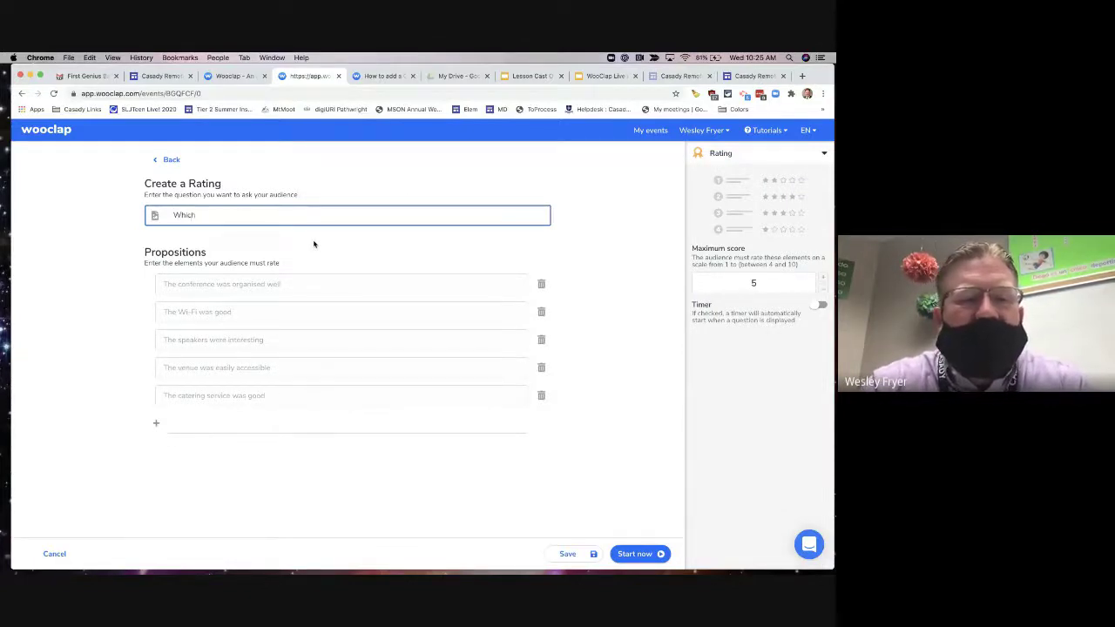
key(BackSpace)
key(BackSpace)
key(BackSpace)
key(BackSpace)
key(BackSpace)
key(BackSpace)
text(Ra)
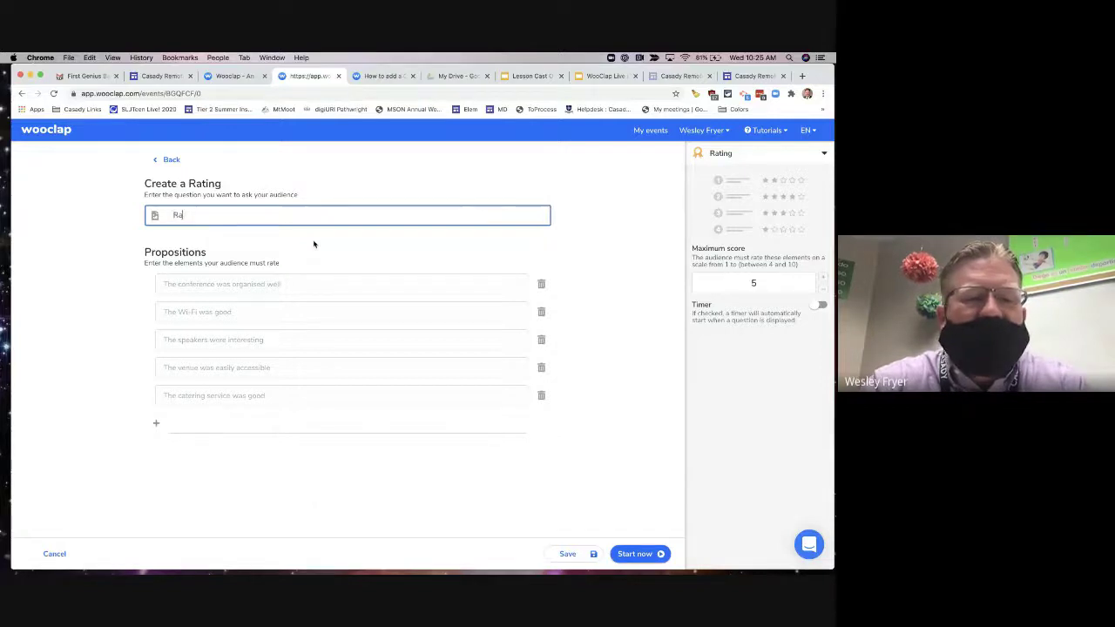
text(te these c)
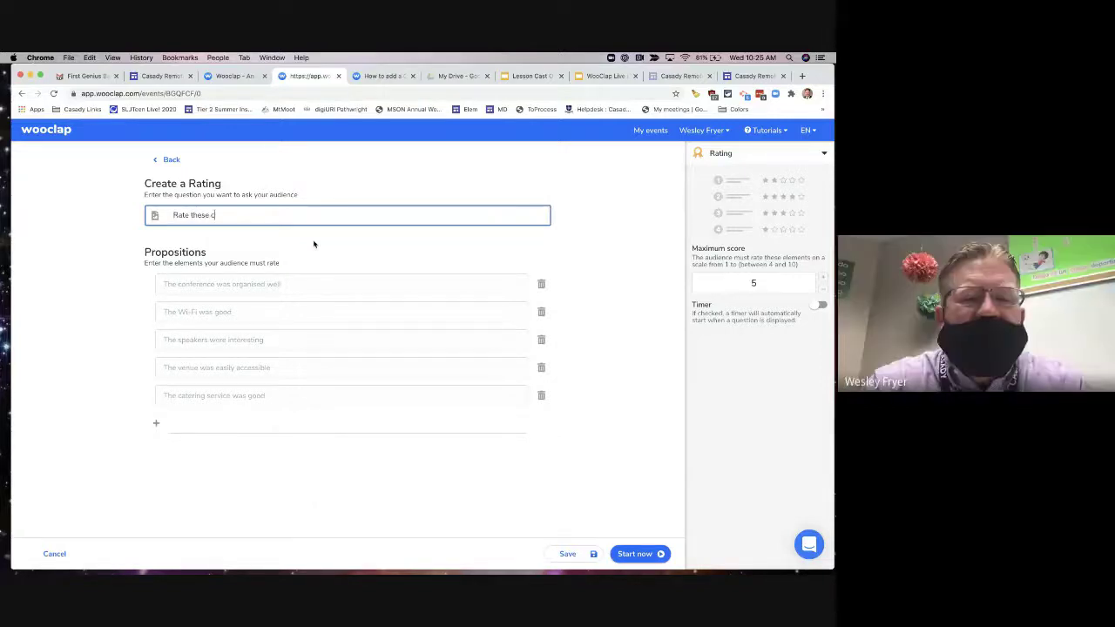
text(hinese foods )
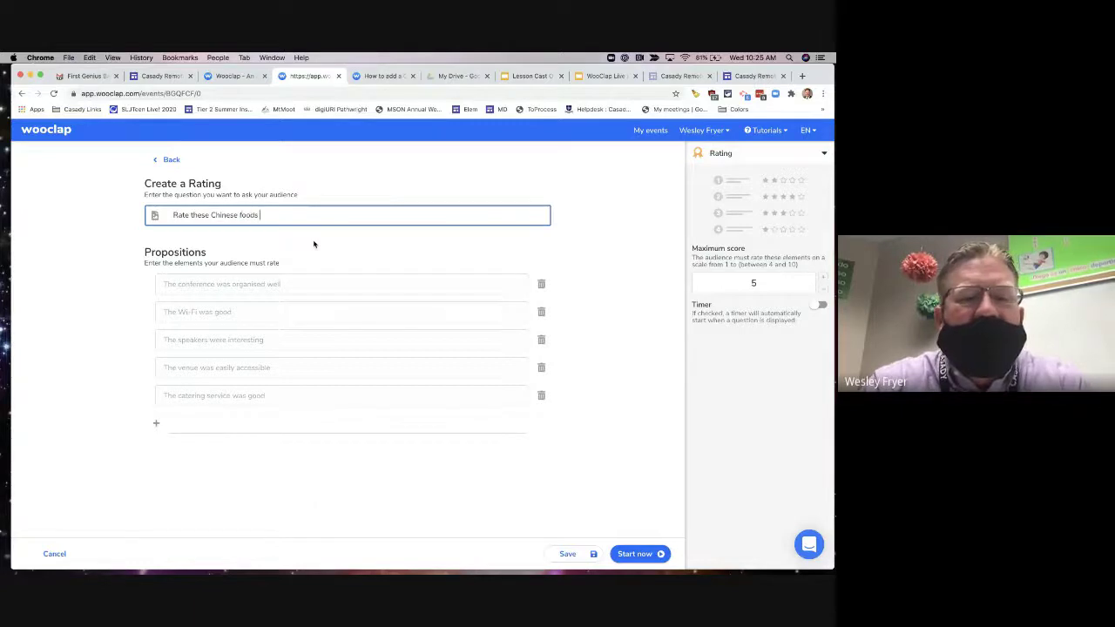
text(in your order of preferen)
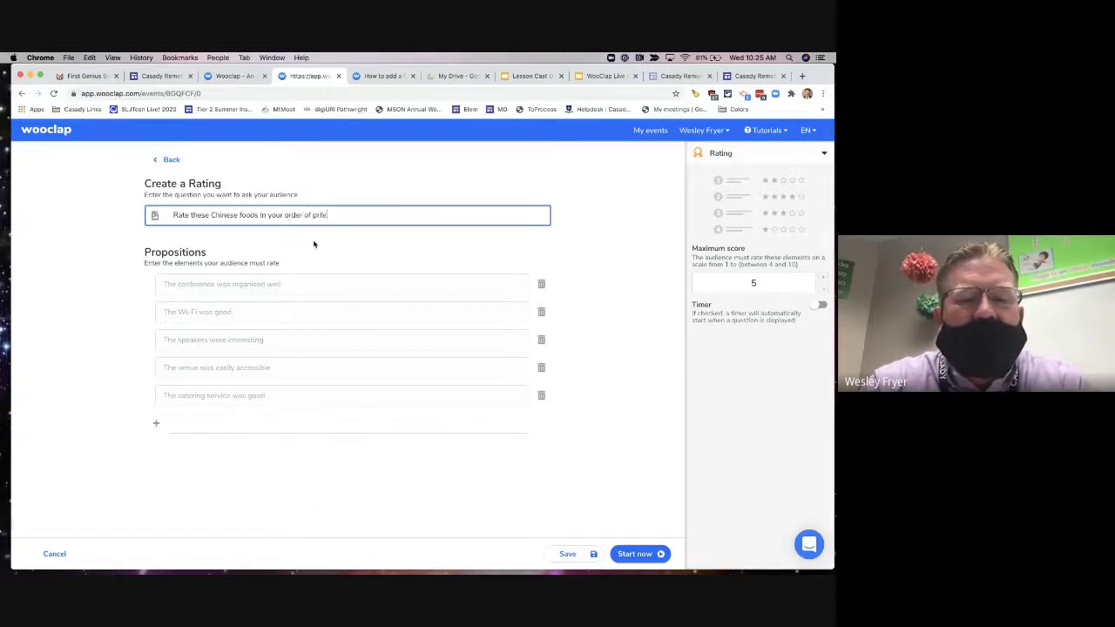
text(ce?)
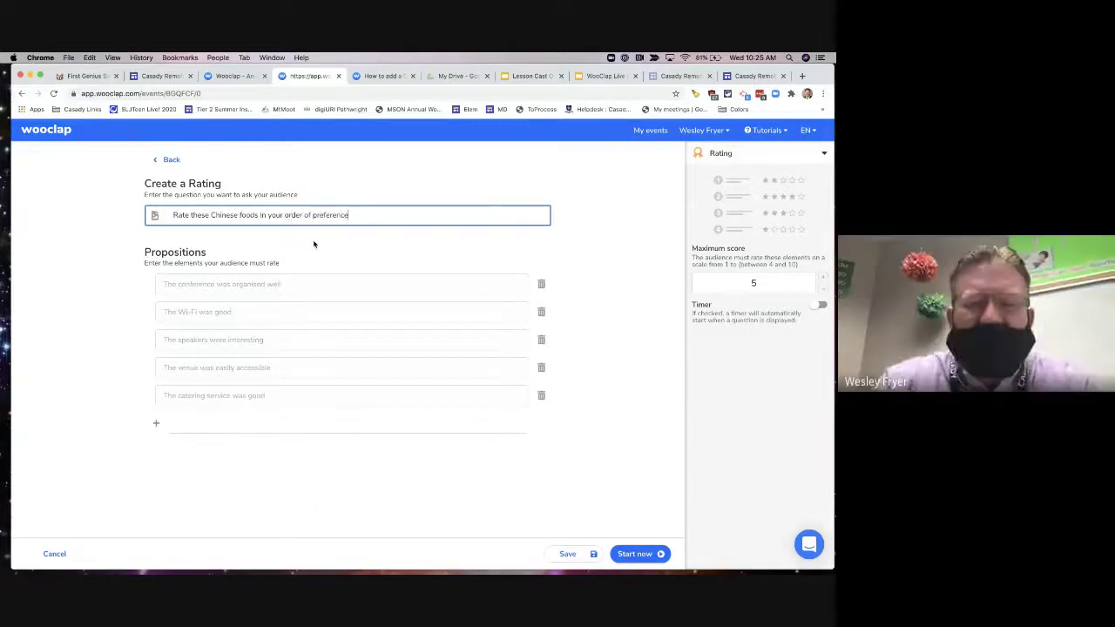
click(242, 283)
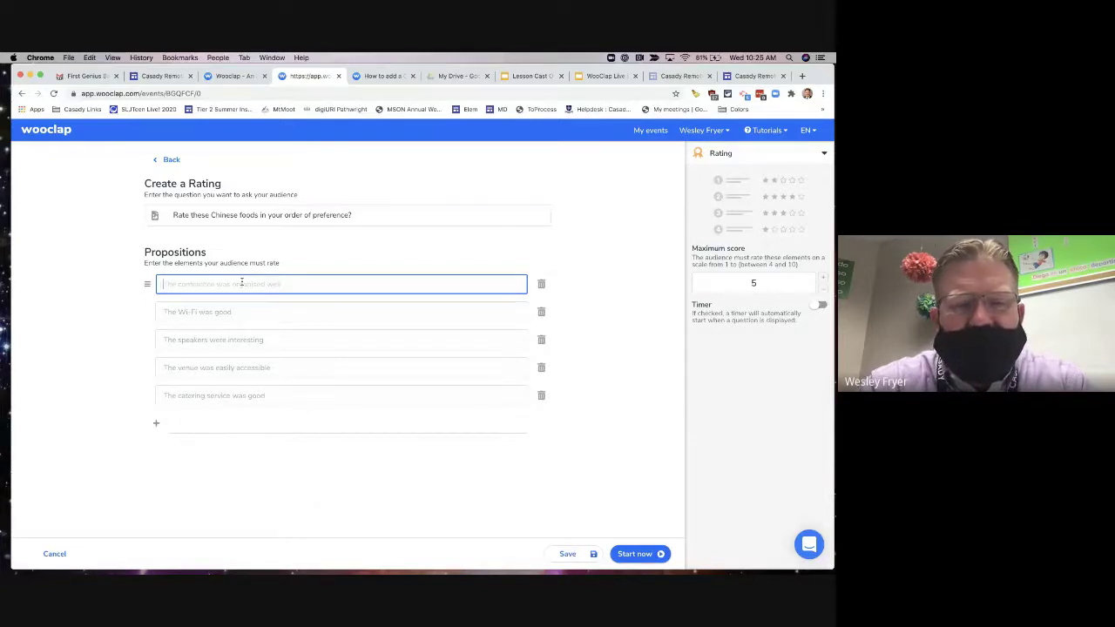
Enter Wontons, Sweet and Sour Pork, Egg Rools, Chicken Fried Rice, Egg Drop Soup as propositions and save
text(Wonto)
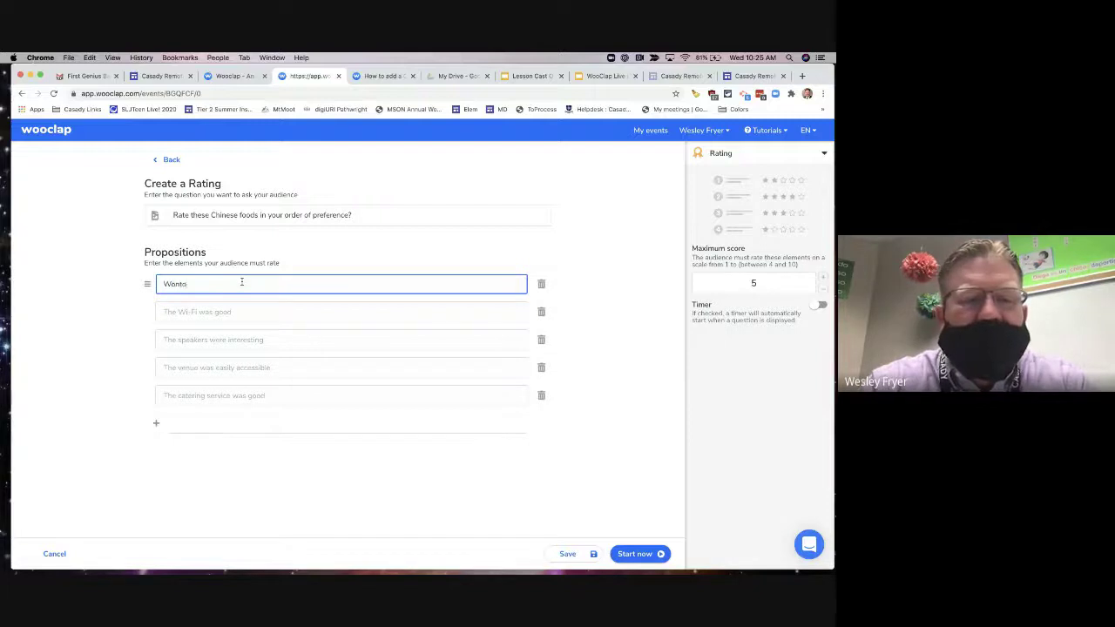
text(ns)
key(Tab)
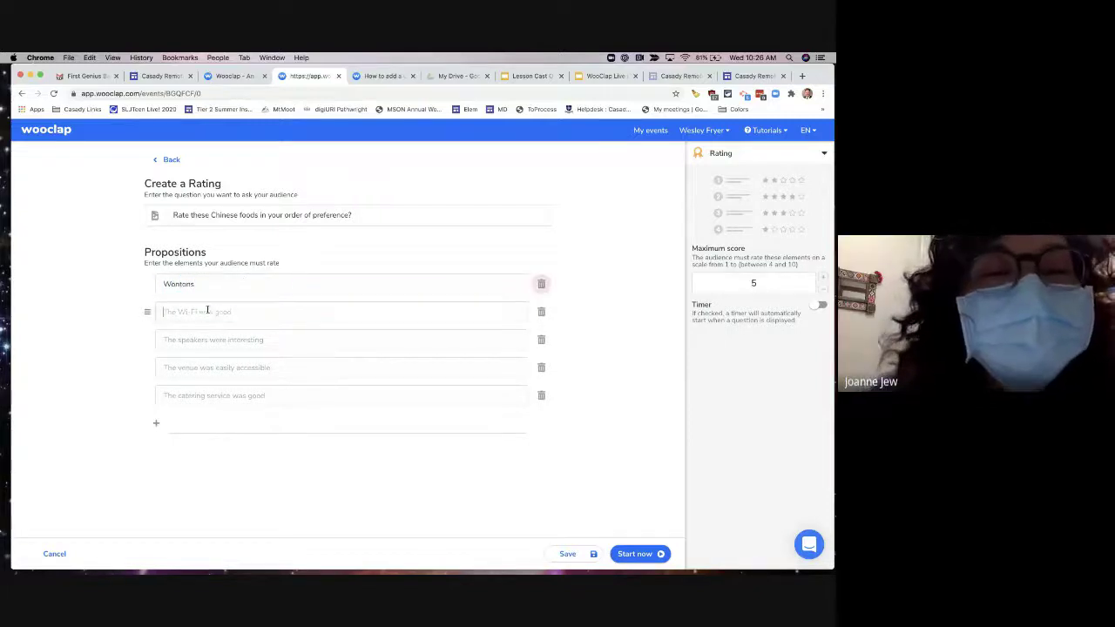
text(Swee)
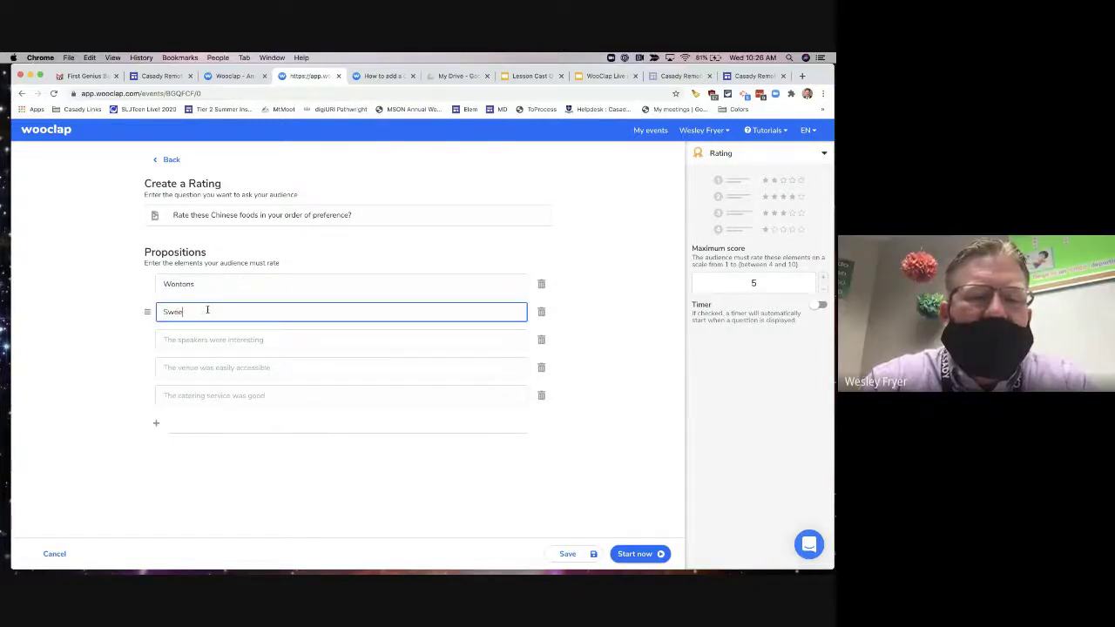
text(t and Sour Por)
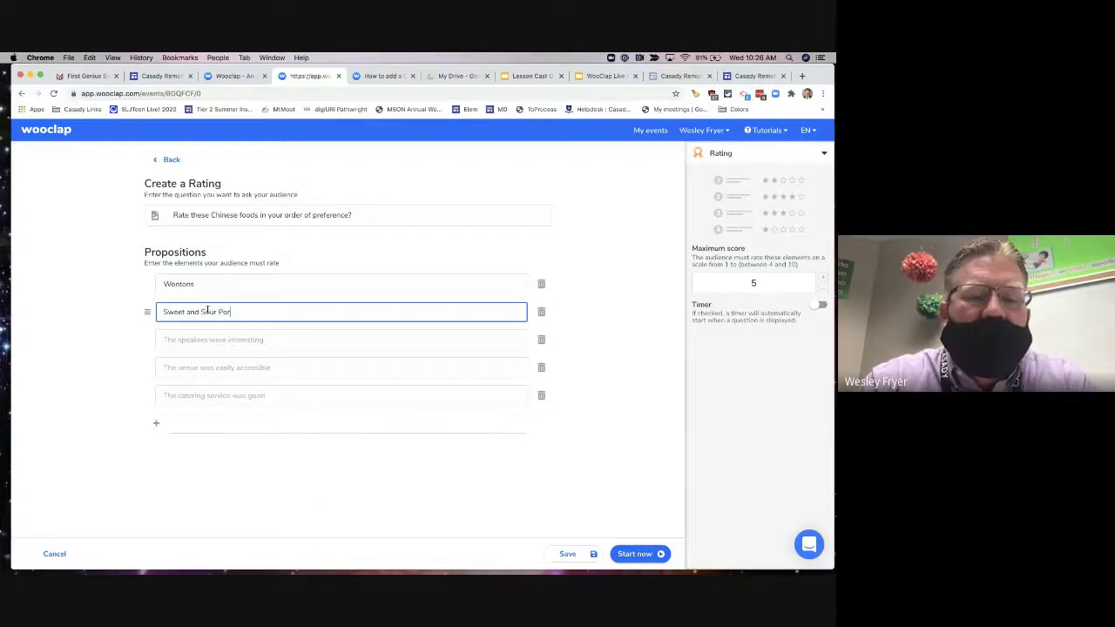
text(k)
click(199, 339)
text(Eg)
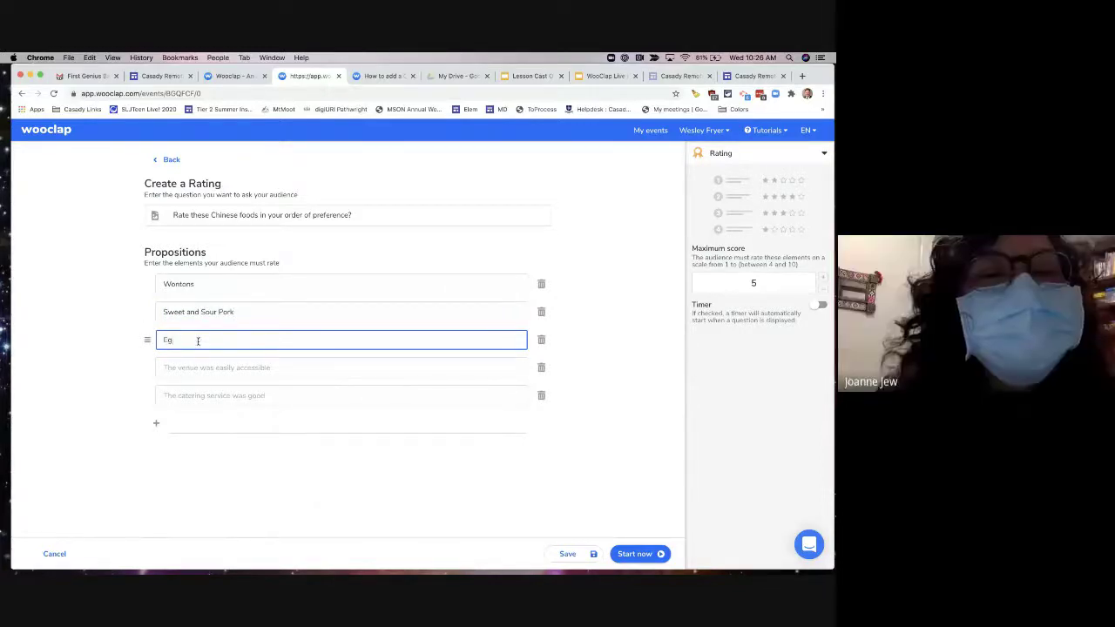
text(g Rools)
click(200, 366)
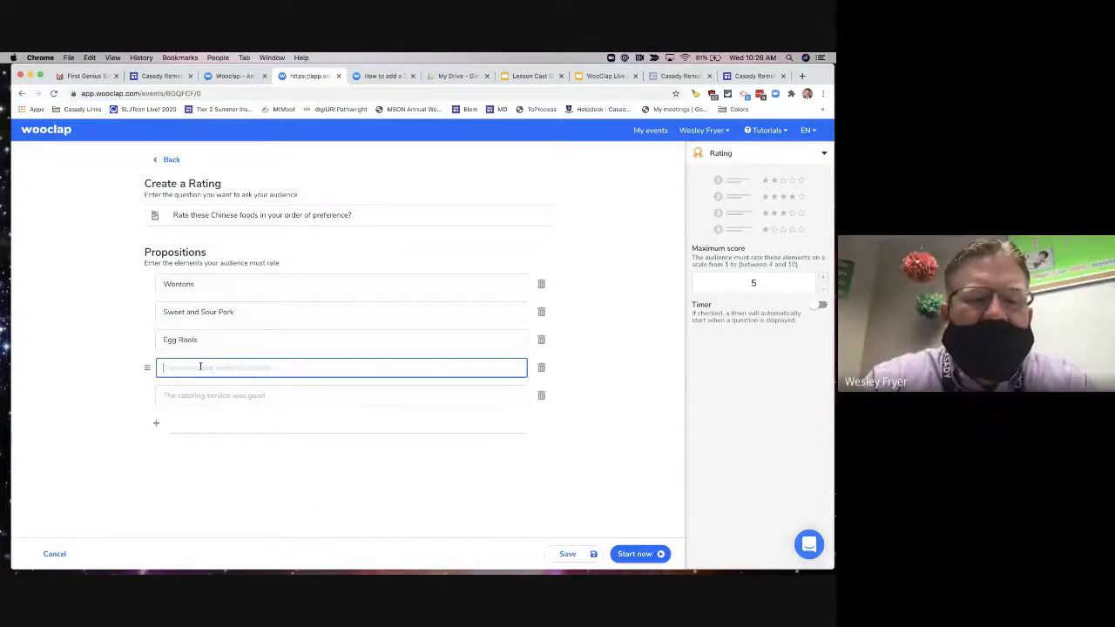
text(Chicken Fried)
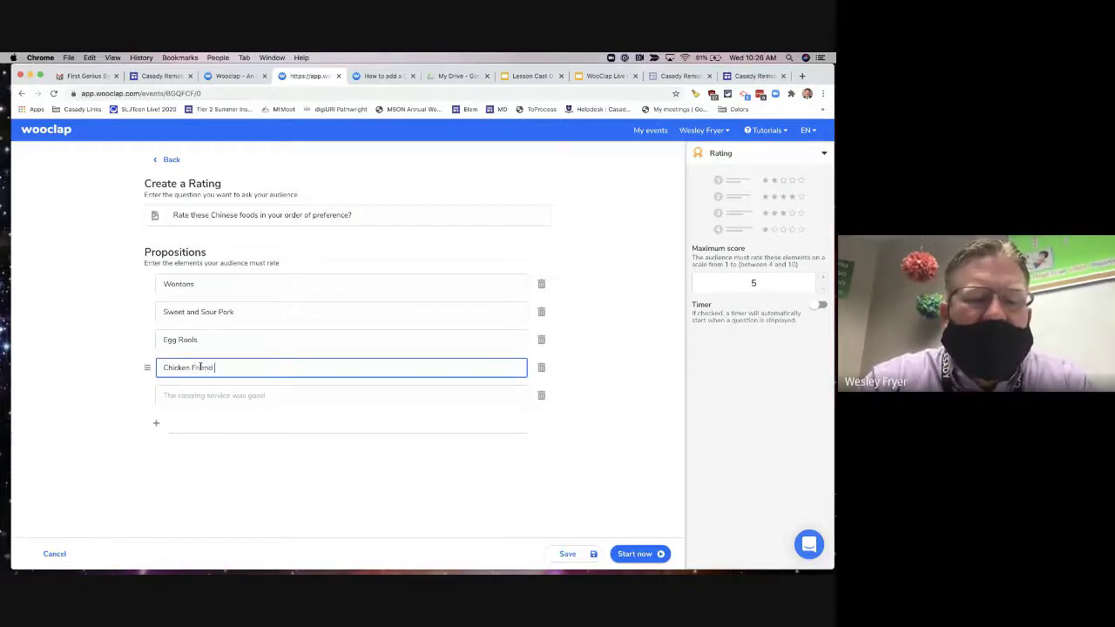
text( Rice)
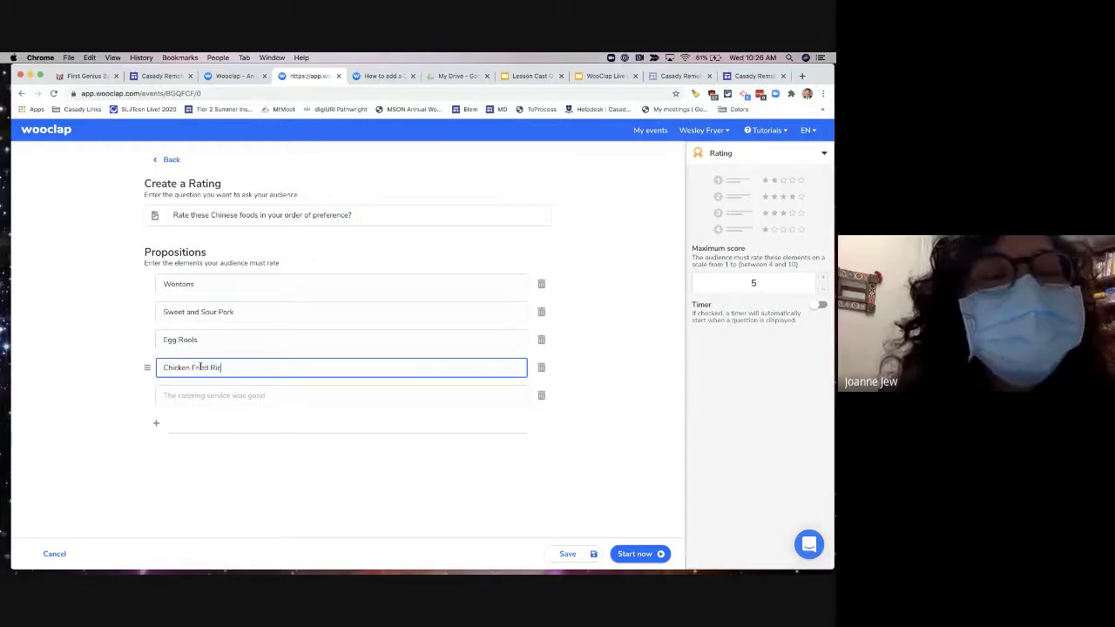
key(Tab)
click(202, 394)
text(Eg)
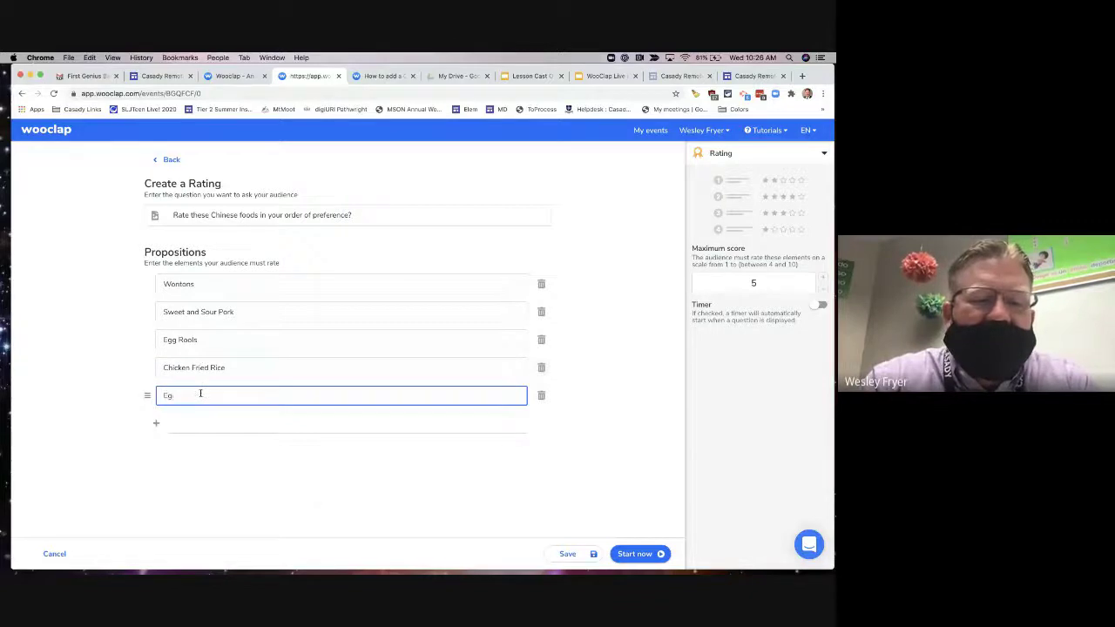
text(g Drop Soup)
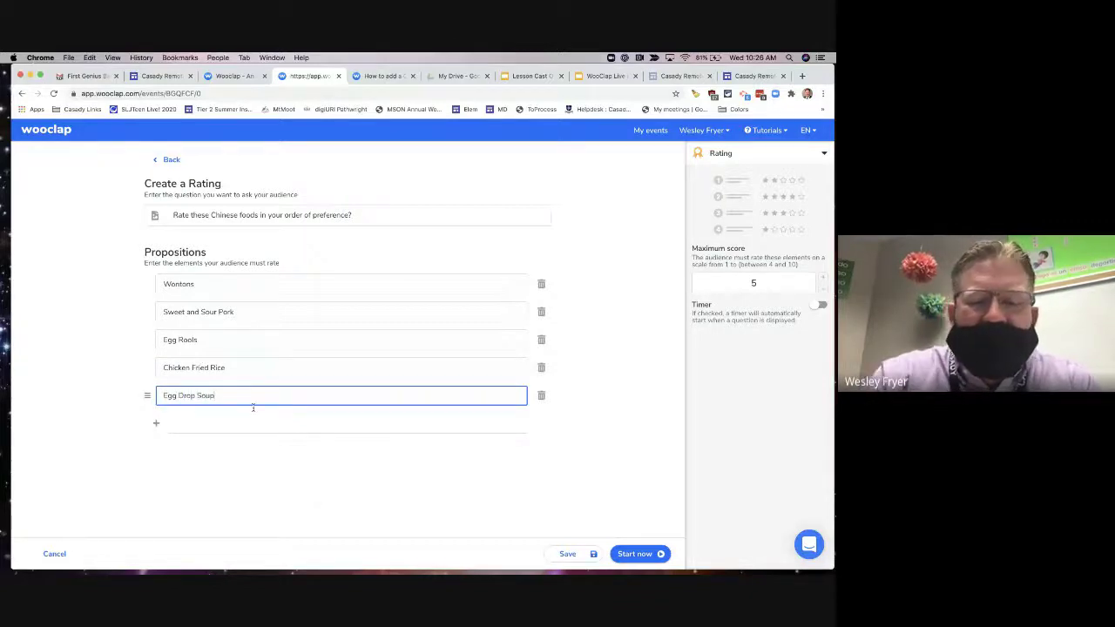
click(565, 556)
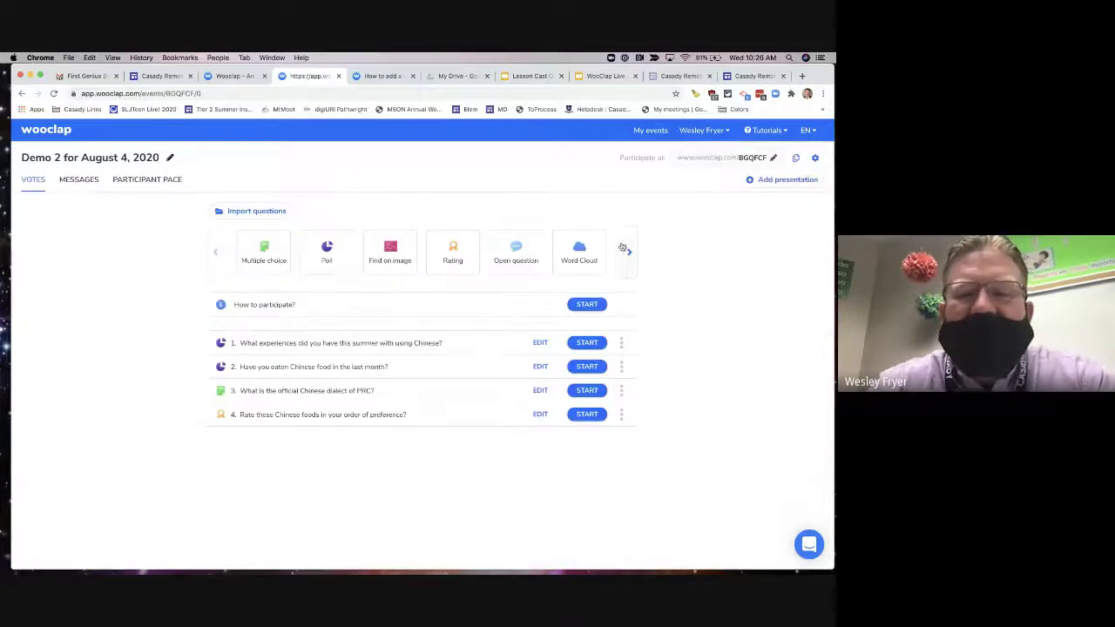
click(630, 254)
click(630, 253)
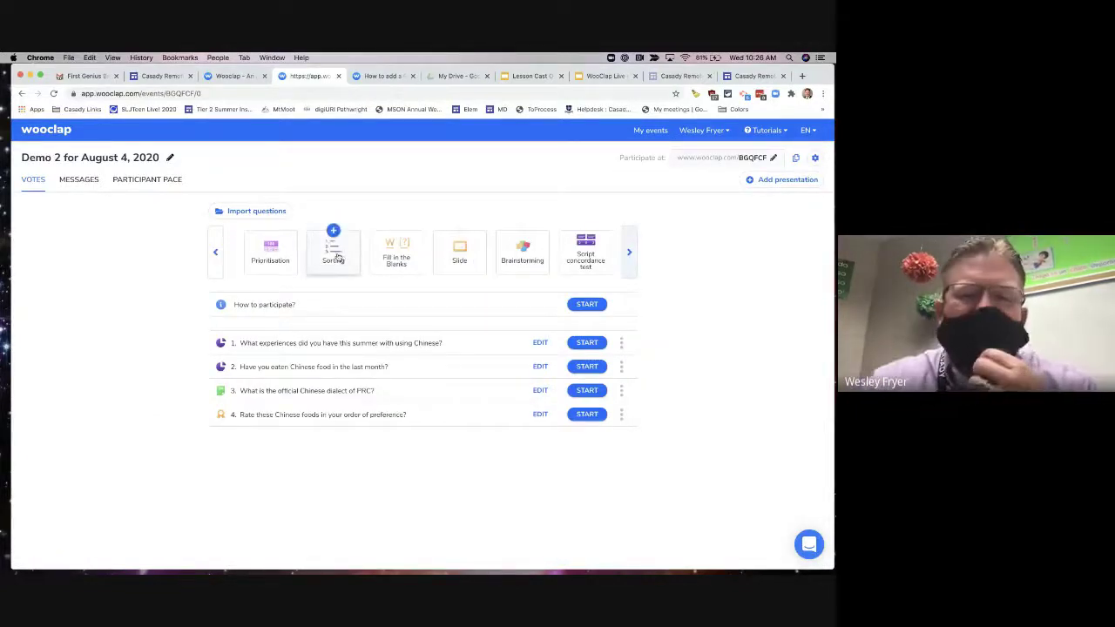
click(217, 254)
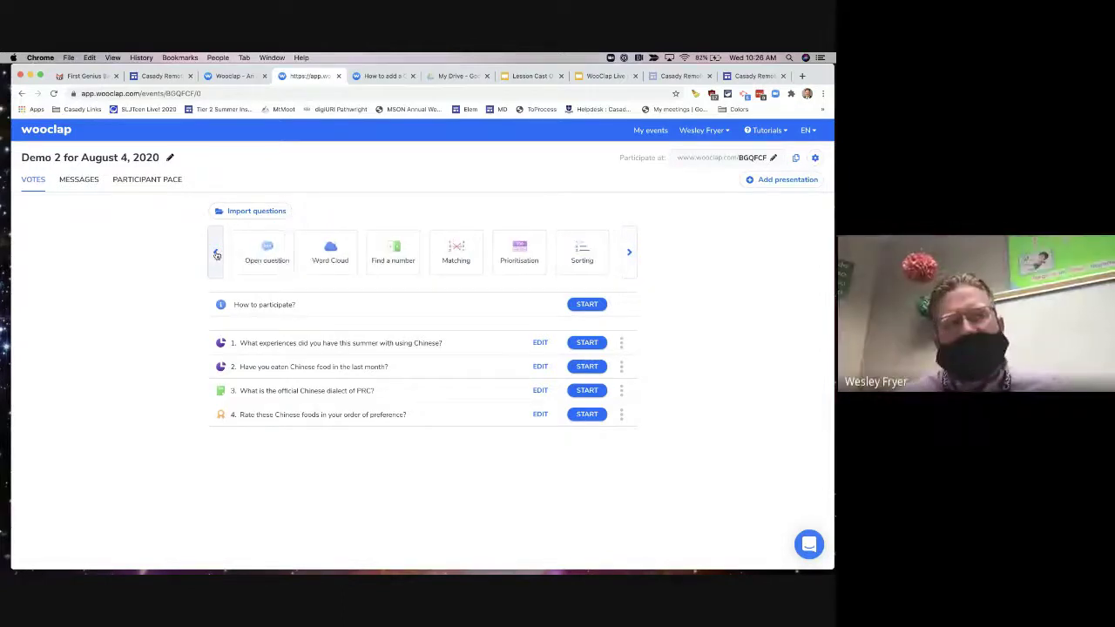
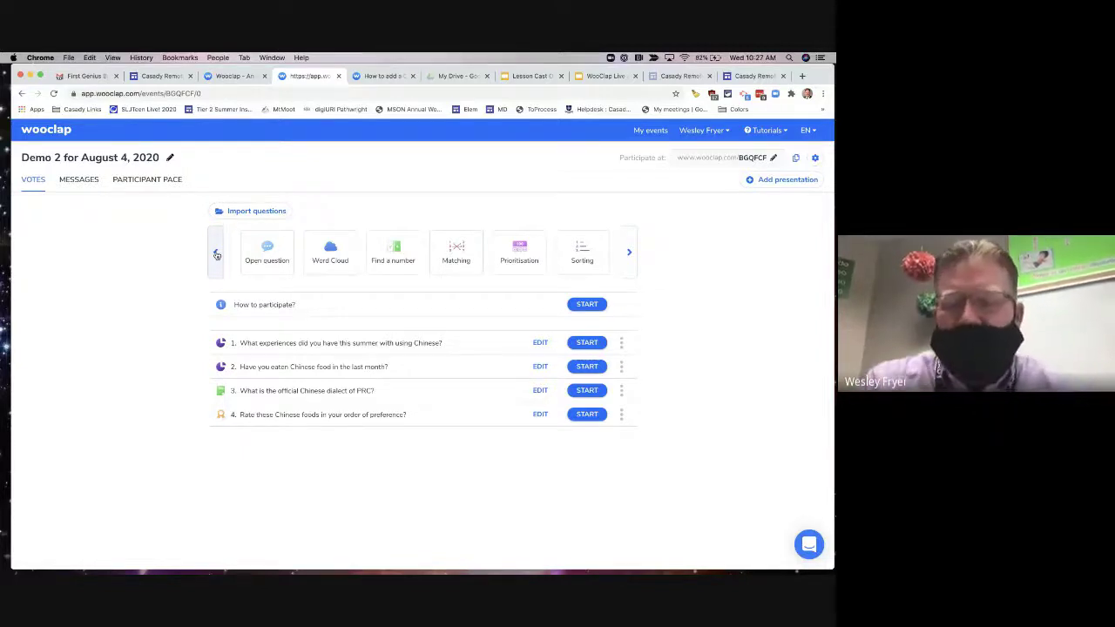
click(216, 254)
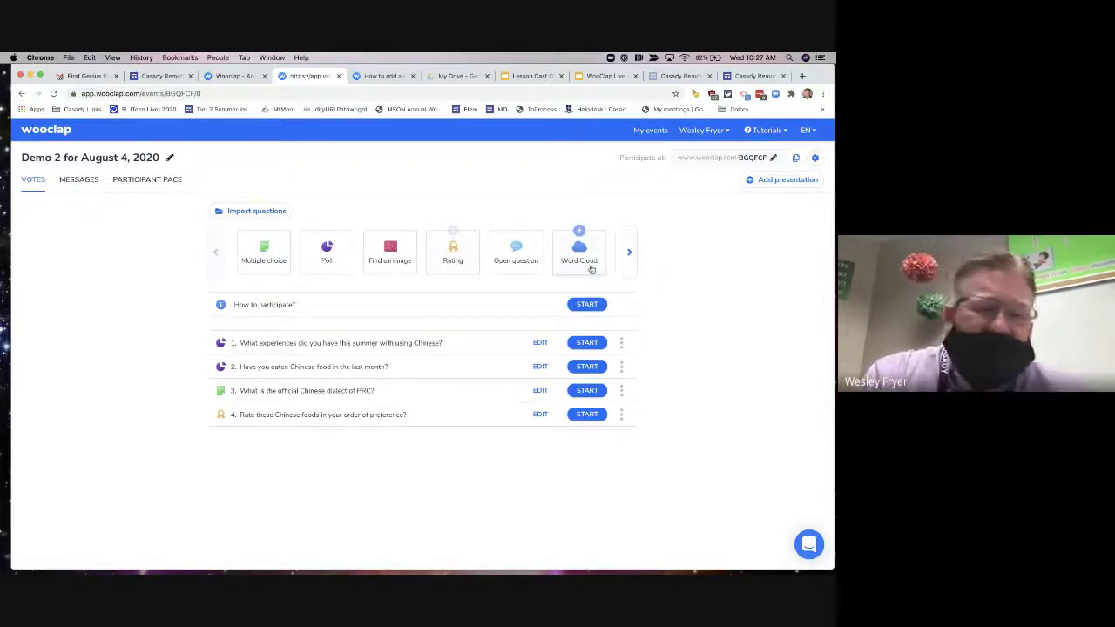
click(626, 258)
click(627, 258)
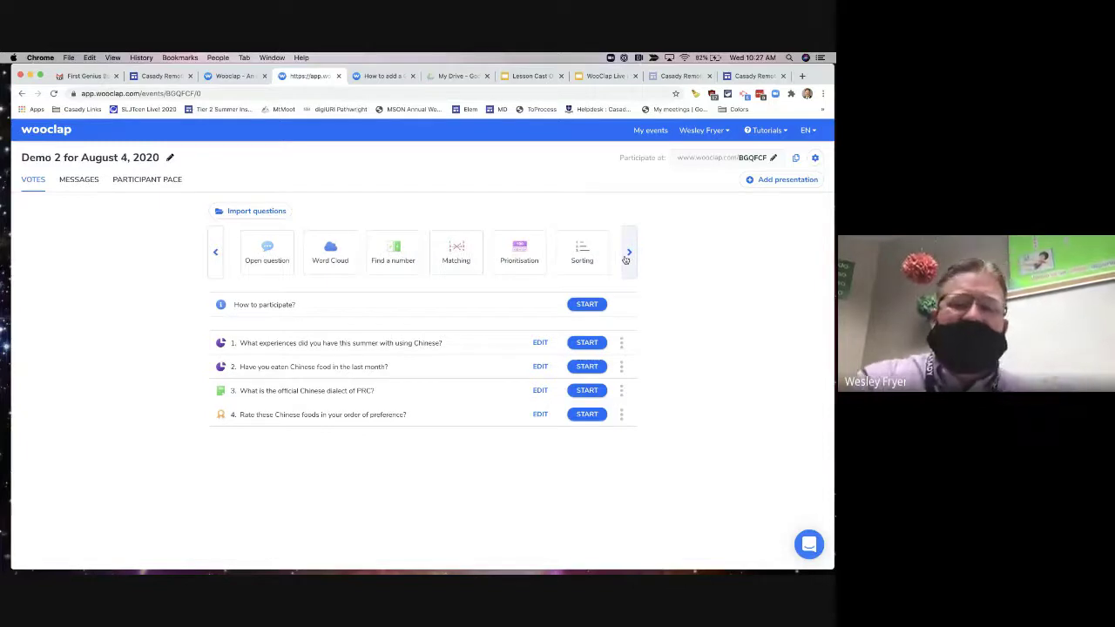
click(626, 258)
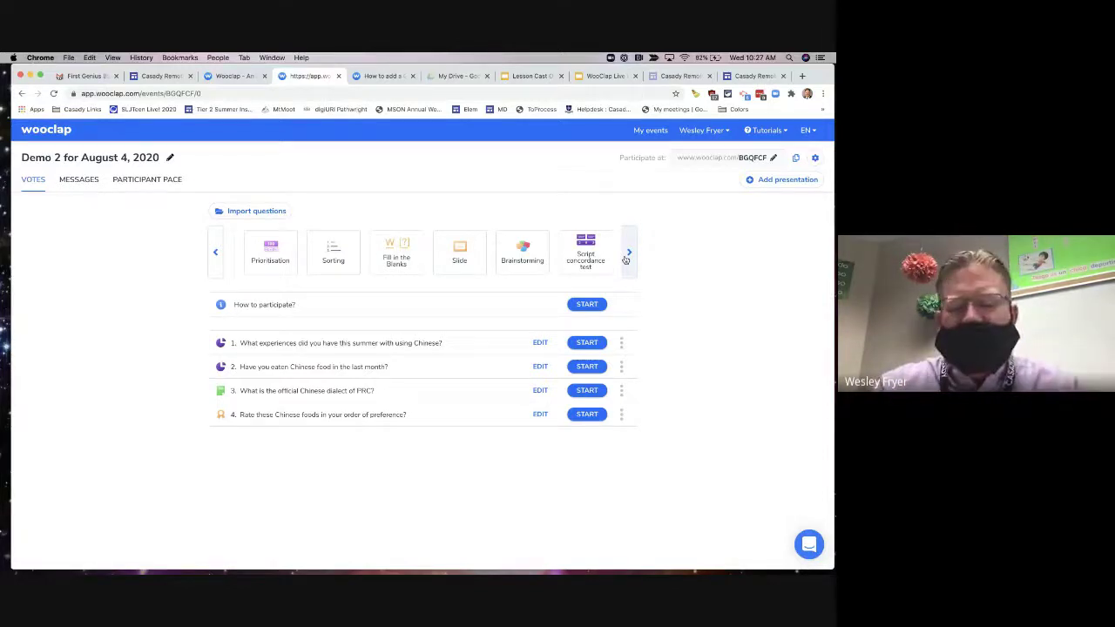
Start adding a presentation, review the Google Slides help article, then switch to the WooClap Live Lesson Demo deck
click(767, 179)
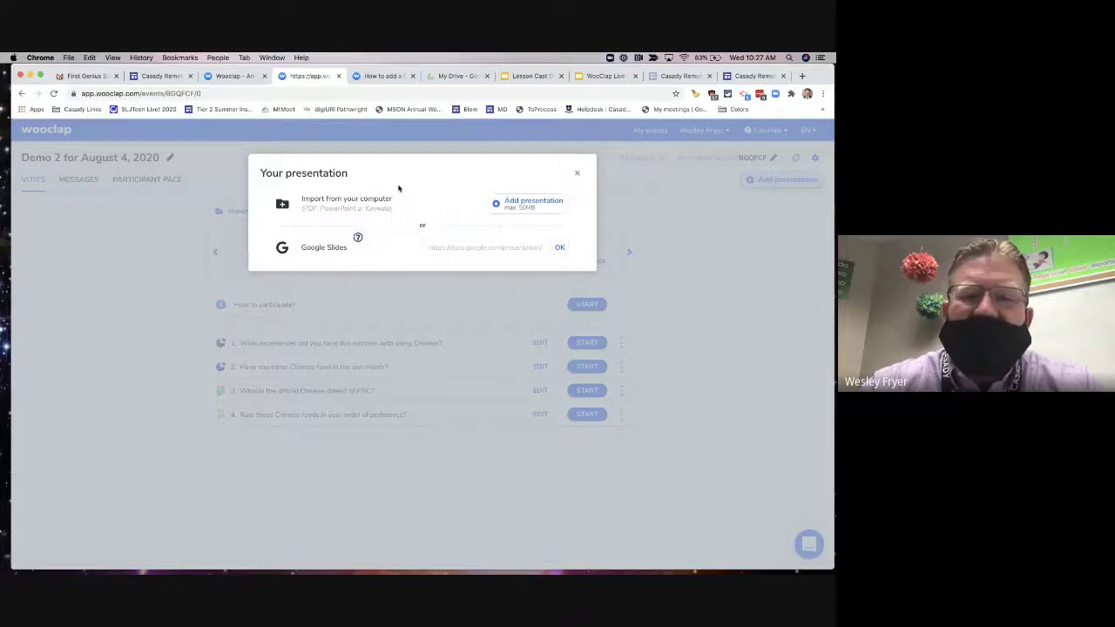
click(372, 77)
scroll(418, 348, up, 10)
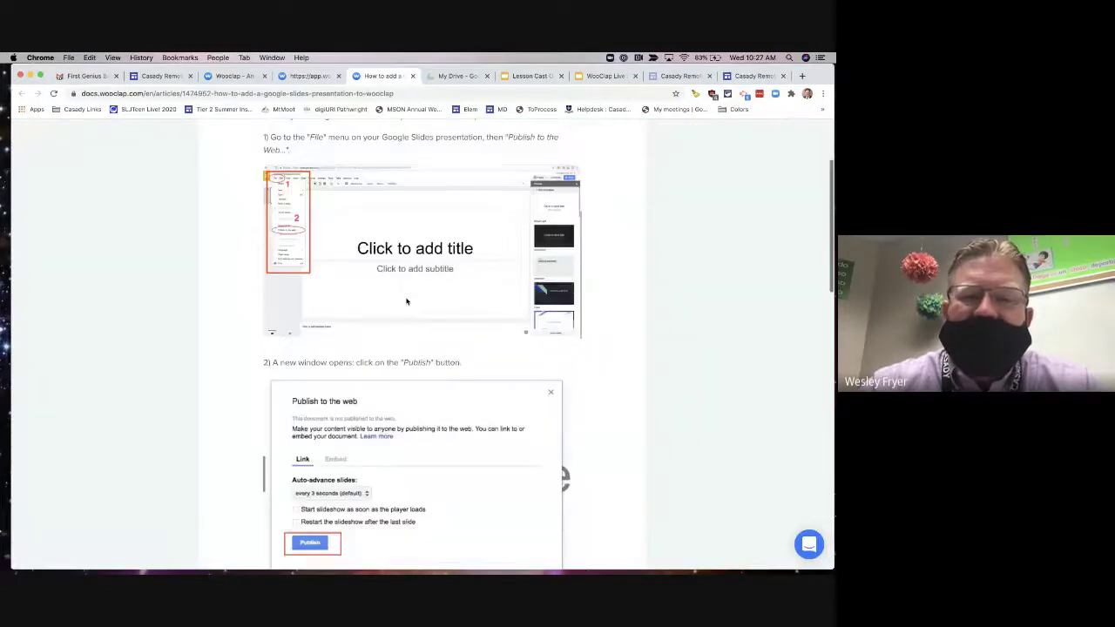
click(318, 77)
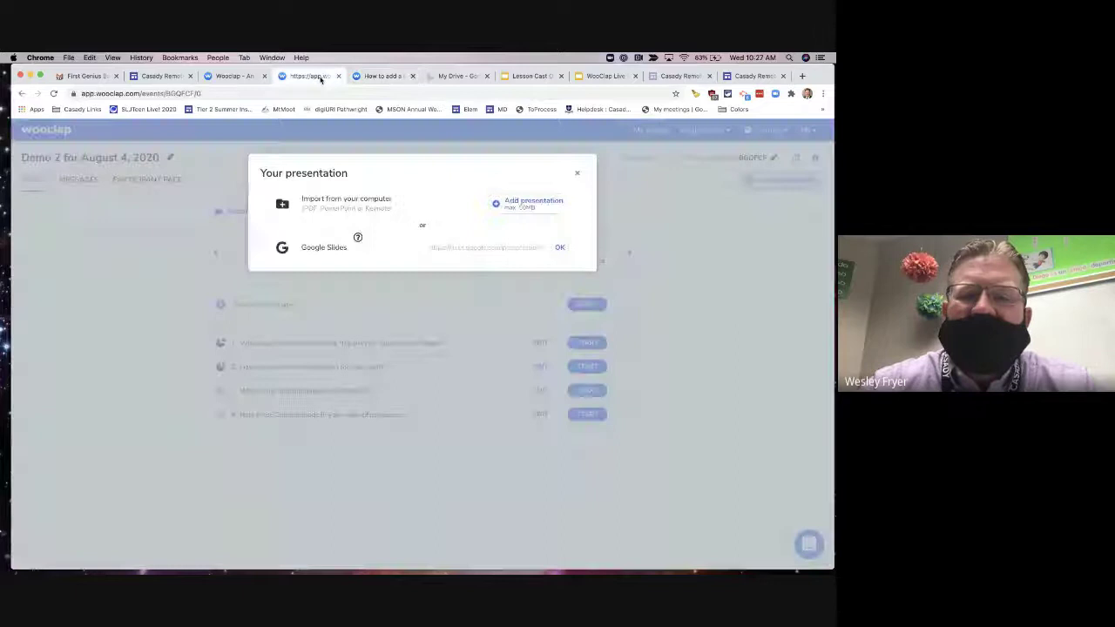
click(590, 78)
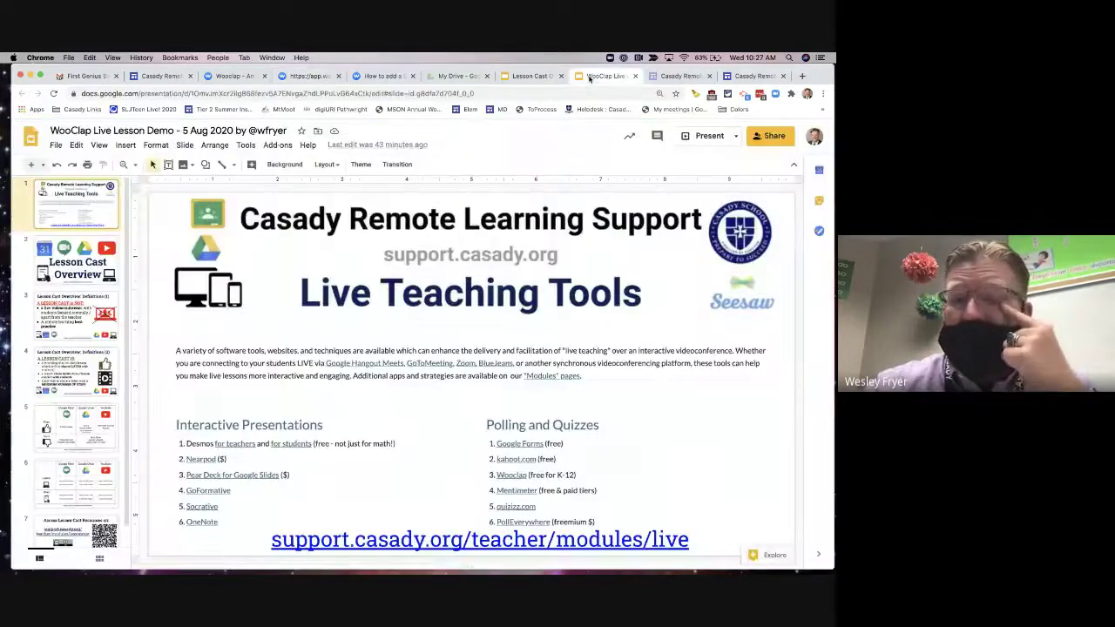
Check the deck's sharing settings, then open File > Publish to the web
click(760, 136)
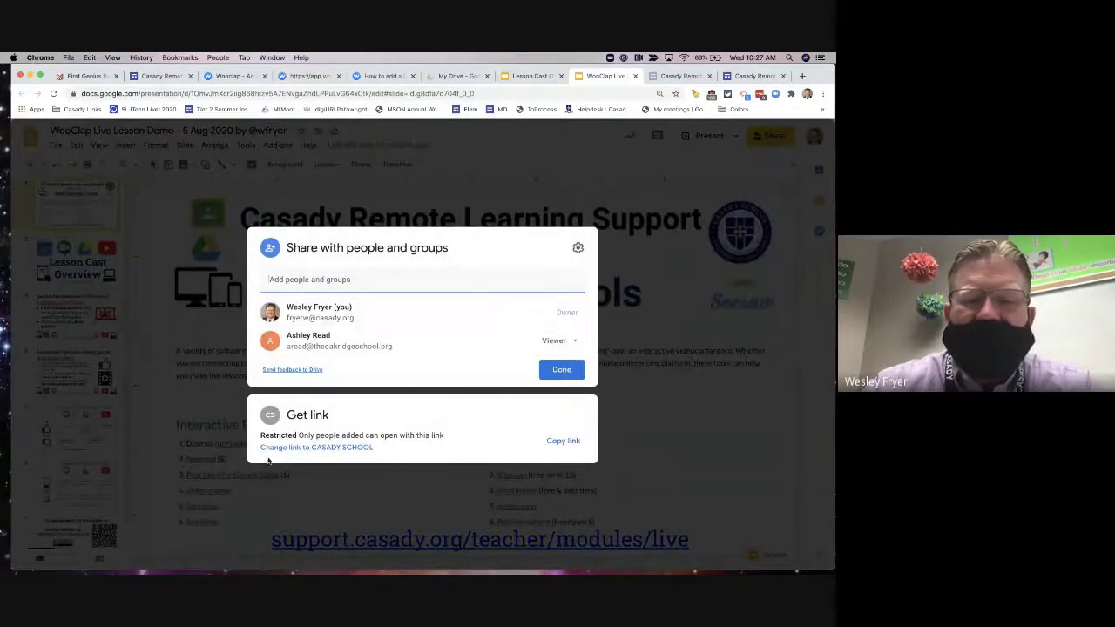
click(555, 369)
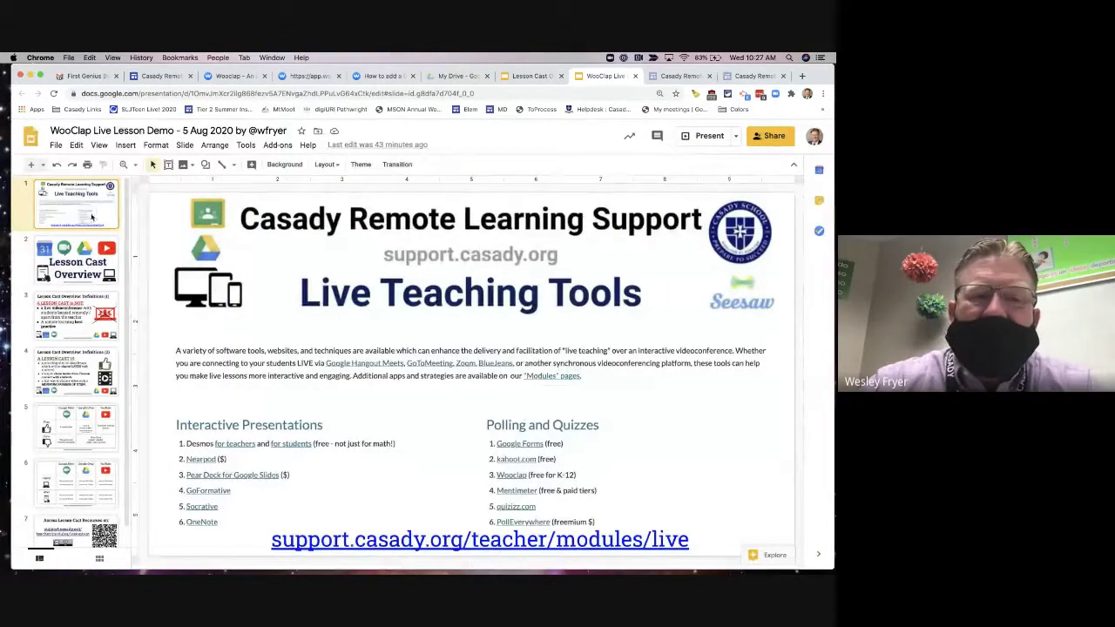
click(56, 146)
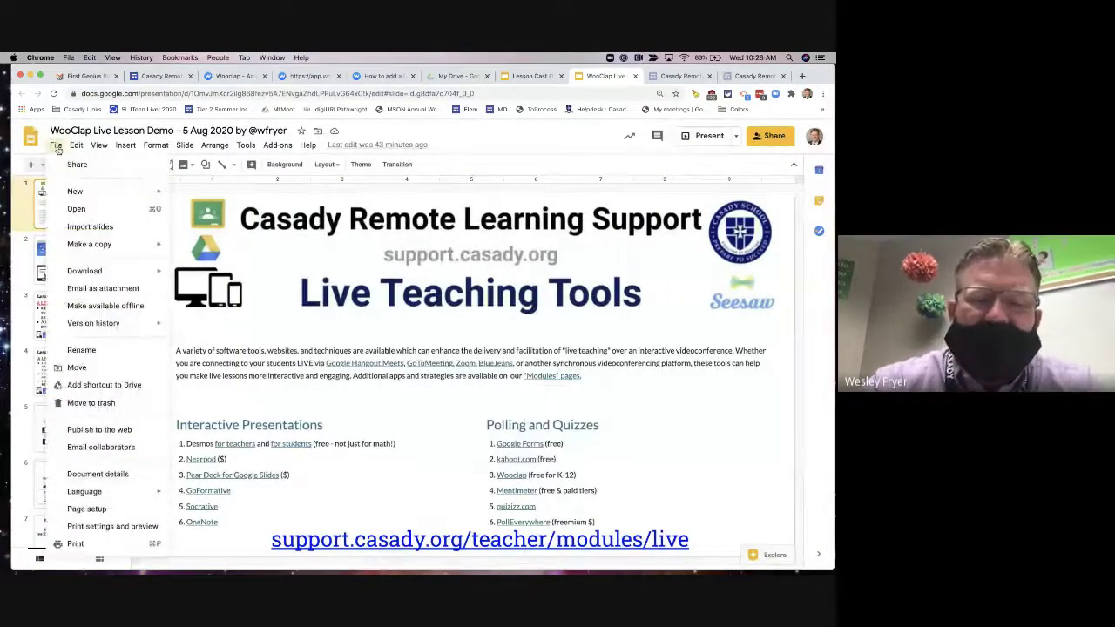
click(116, 428)
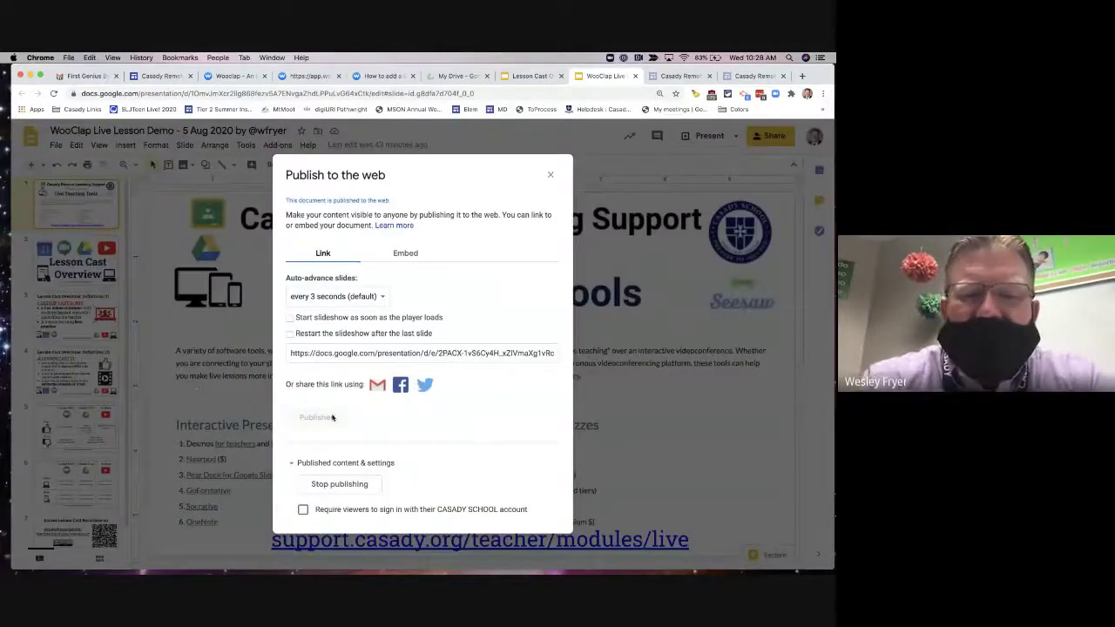
Copy the published-to-the-web link and return to the Wooclap presentation dialog
click(355, 353)
key(super+c)
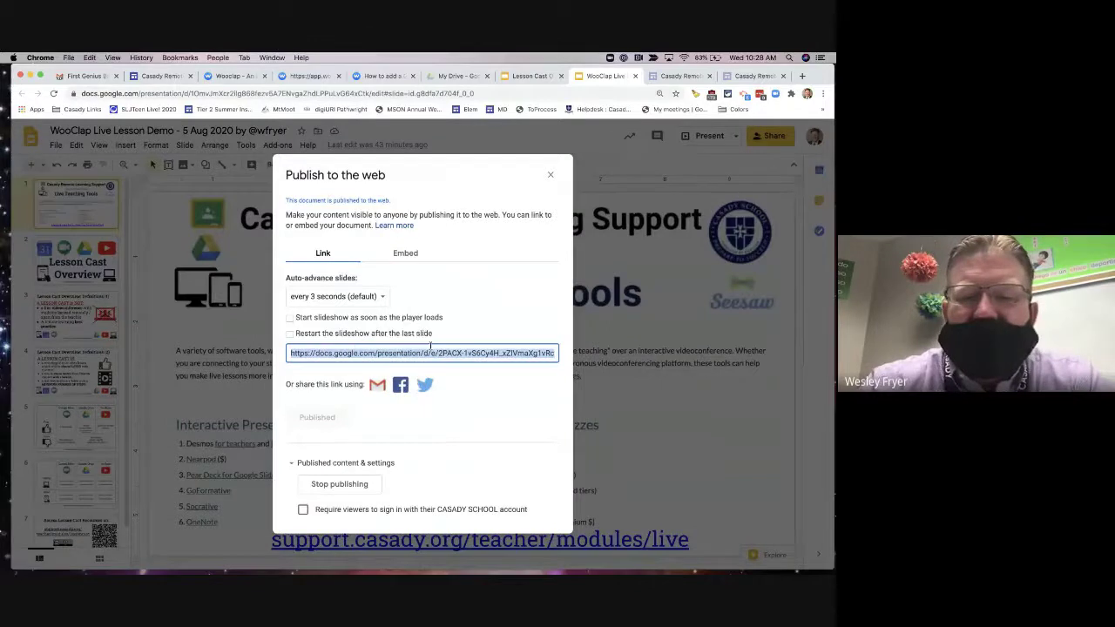
right_click(359, 355)
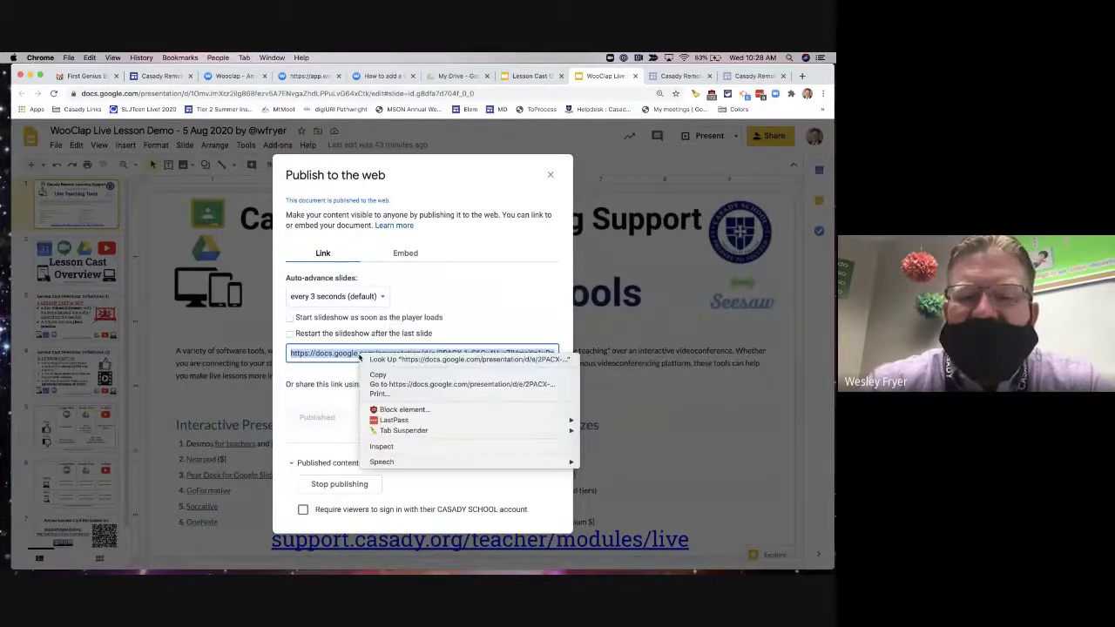
click(374, 374)
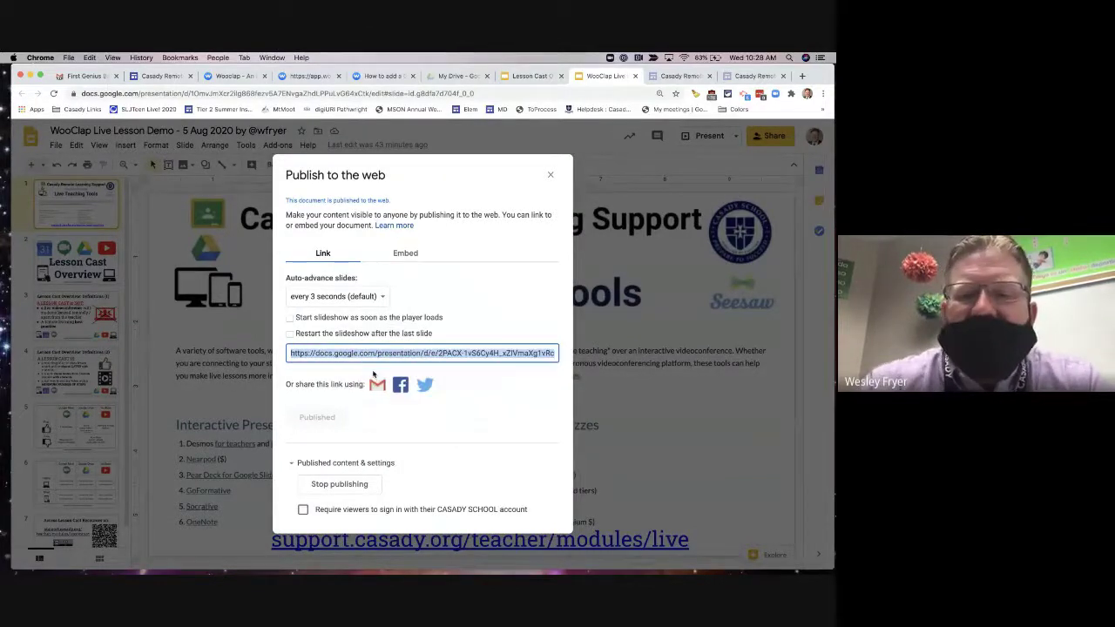
click(308, 78)
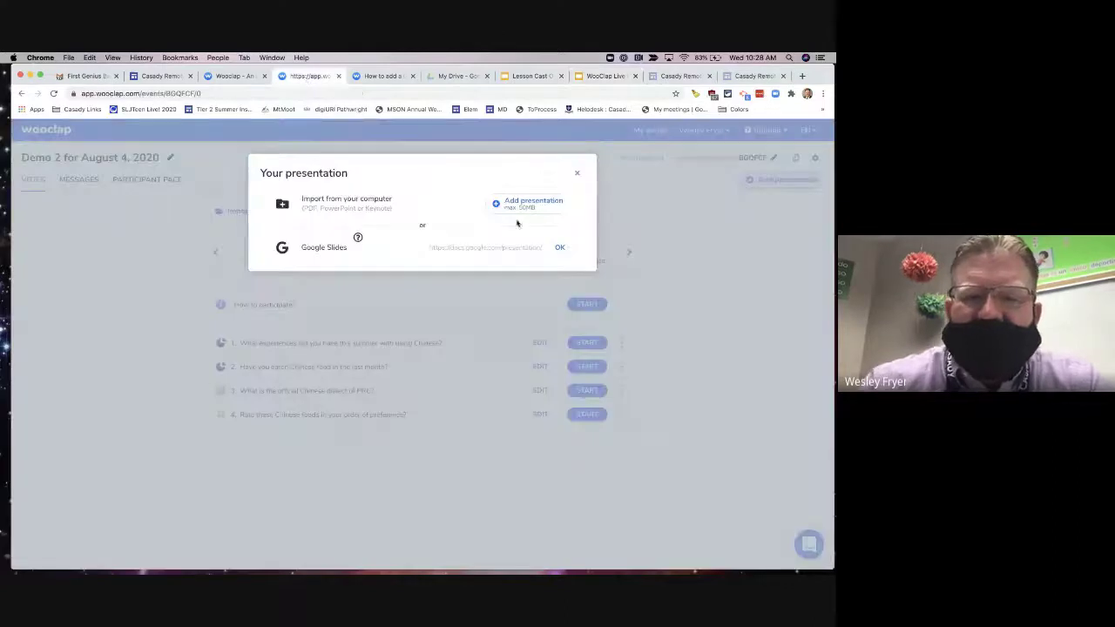
Paste the published Google Slides link into the URL field and confirm it
click(454, 247)
key(super+v)
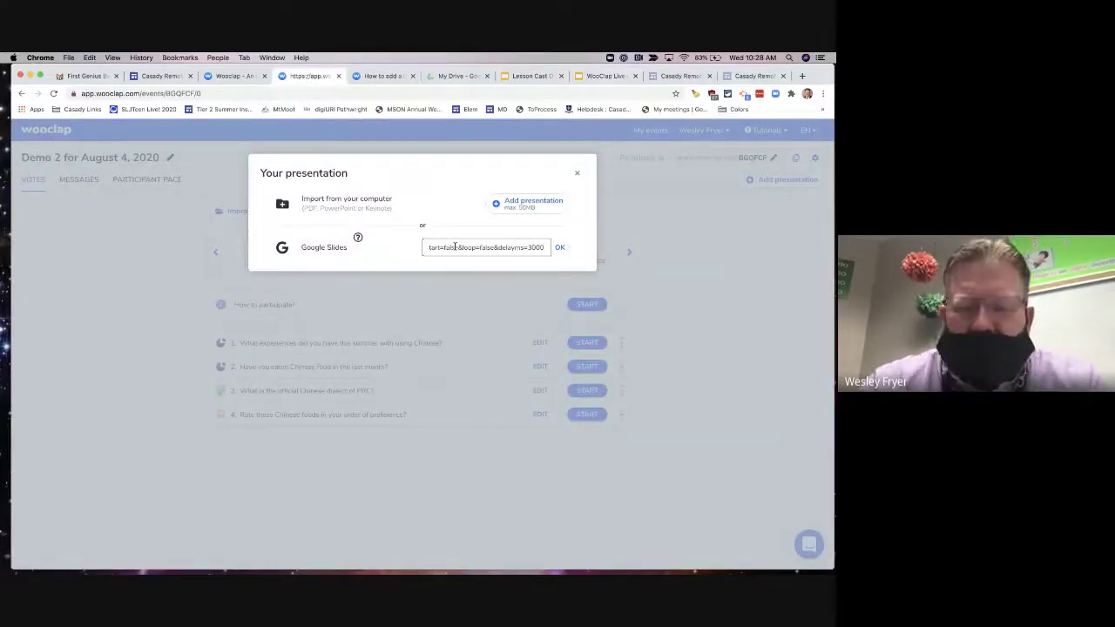
click(559, 248)
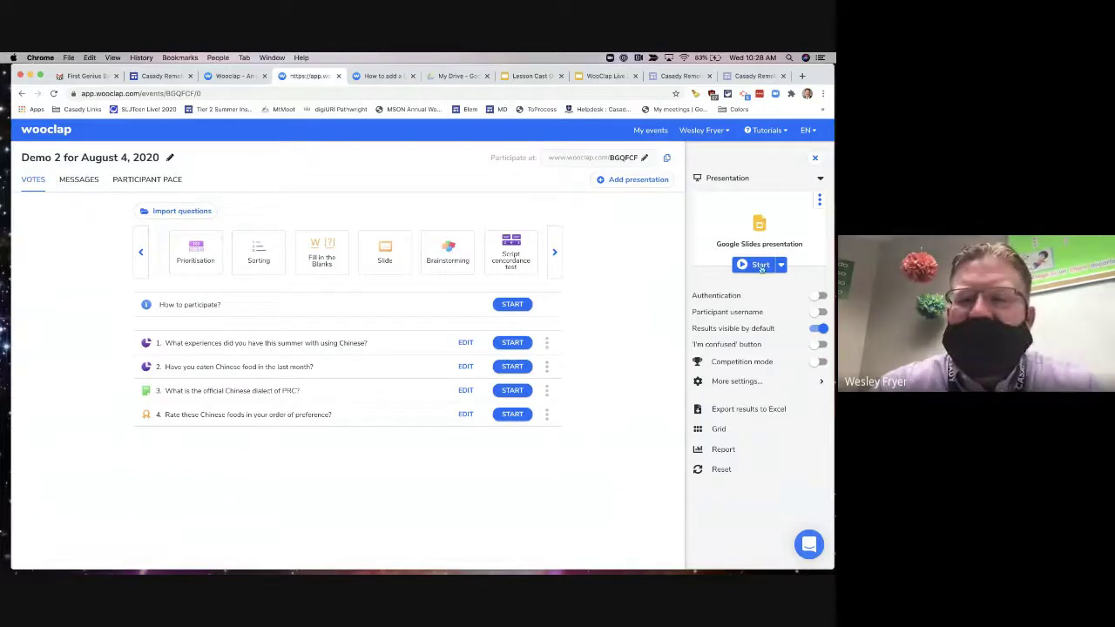
Enable the 'I'm confused' button and start the event on How to participate?
click(817, 346)
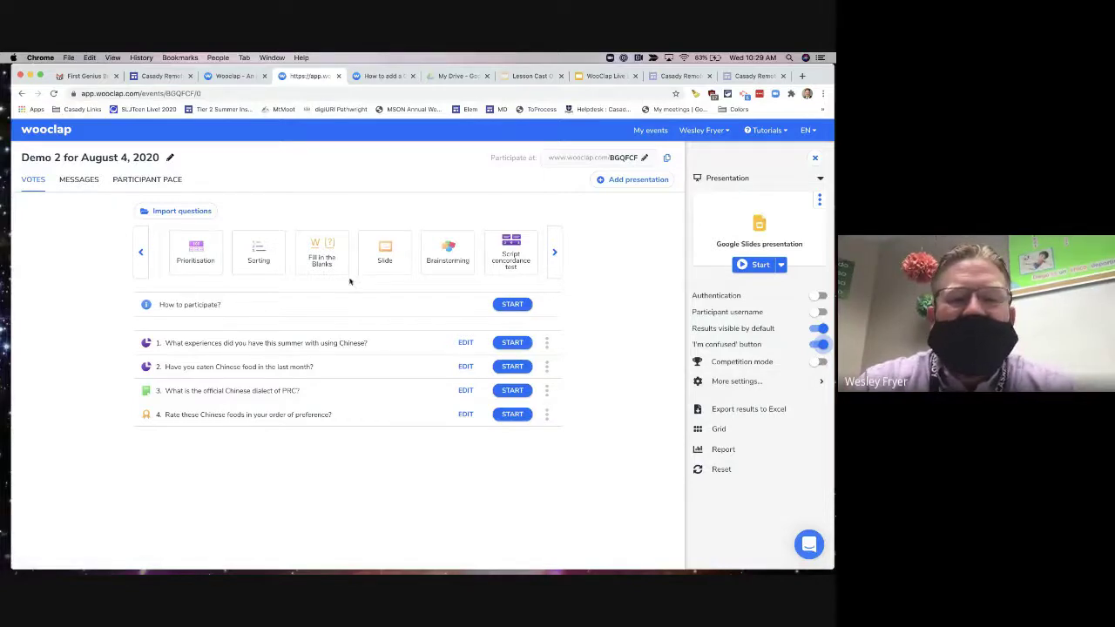
click(503, 304)
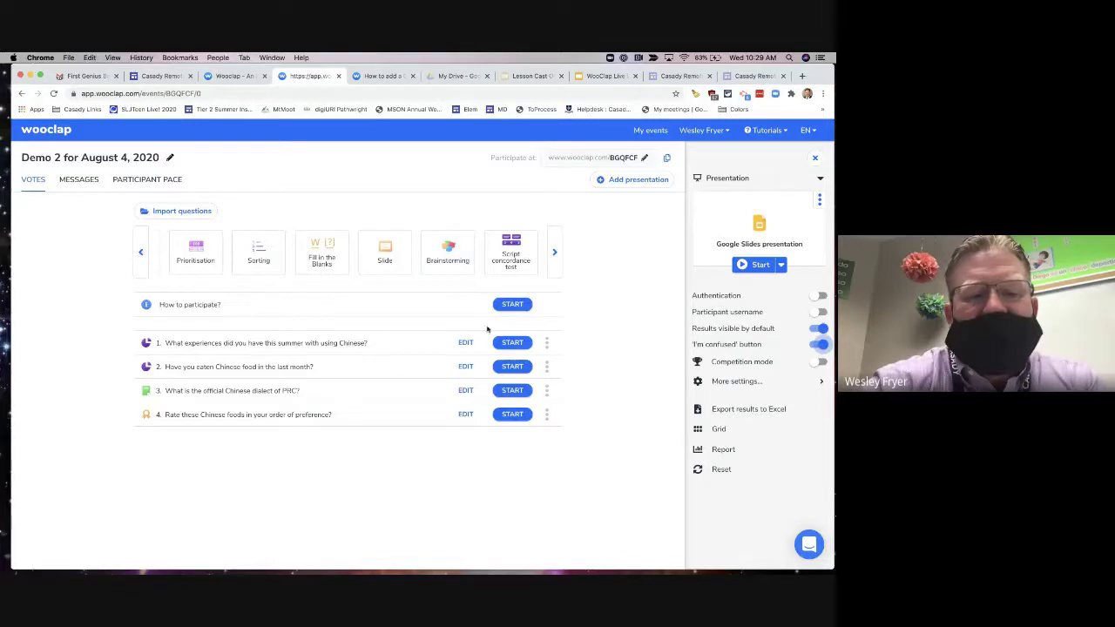
click(512, 304)
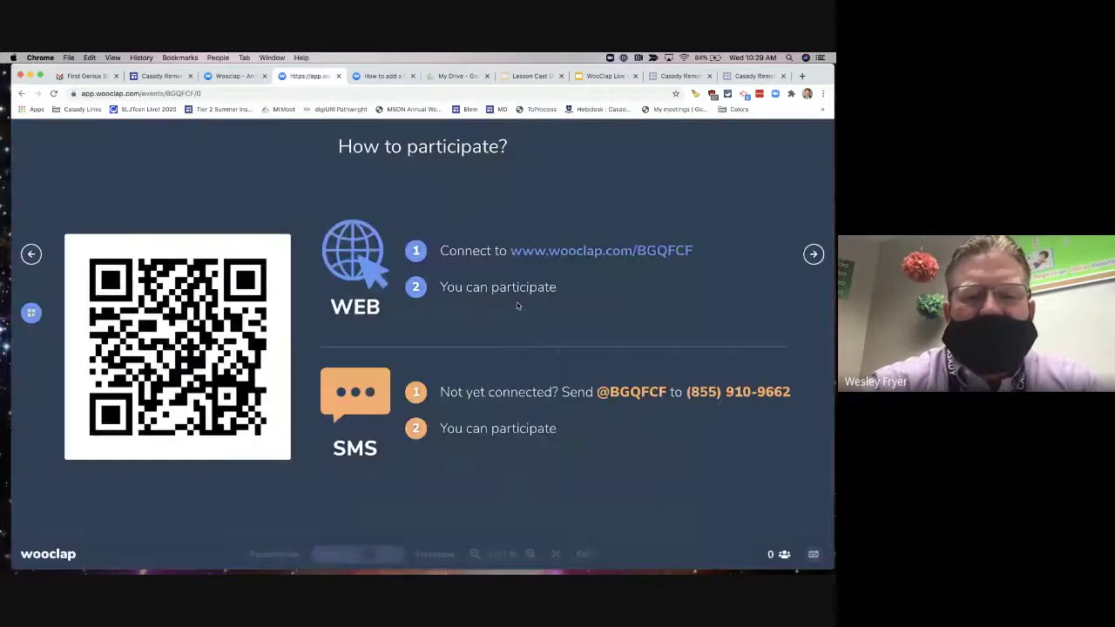
Copy the join link address, post it in the Google Meet chat, and return to Wooclap
right_click(556, 252)
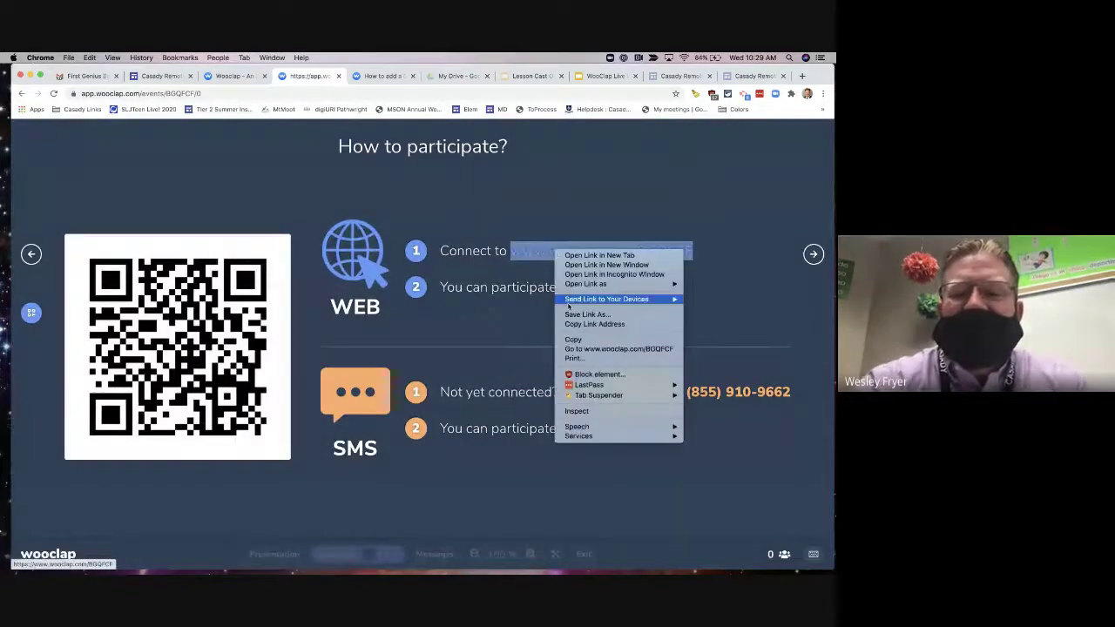
click(594, 324)
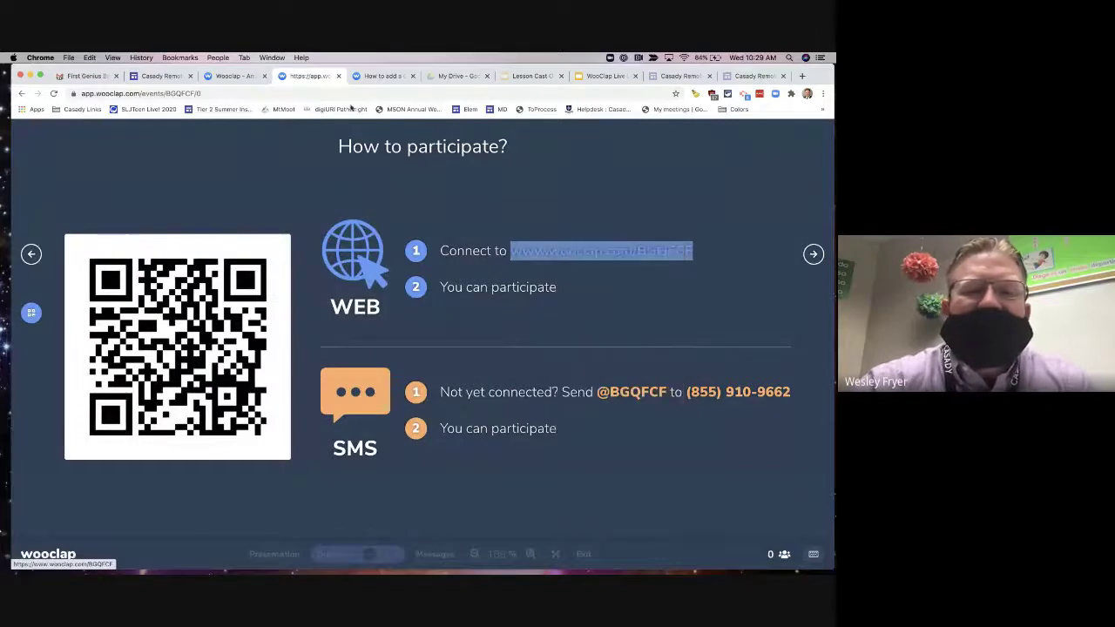
click(268, 57)
click(287, 193)
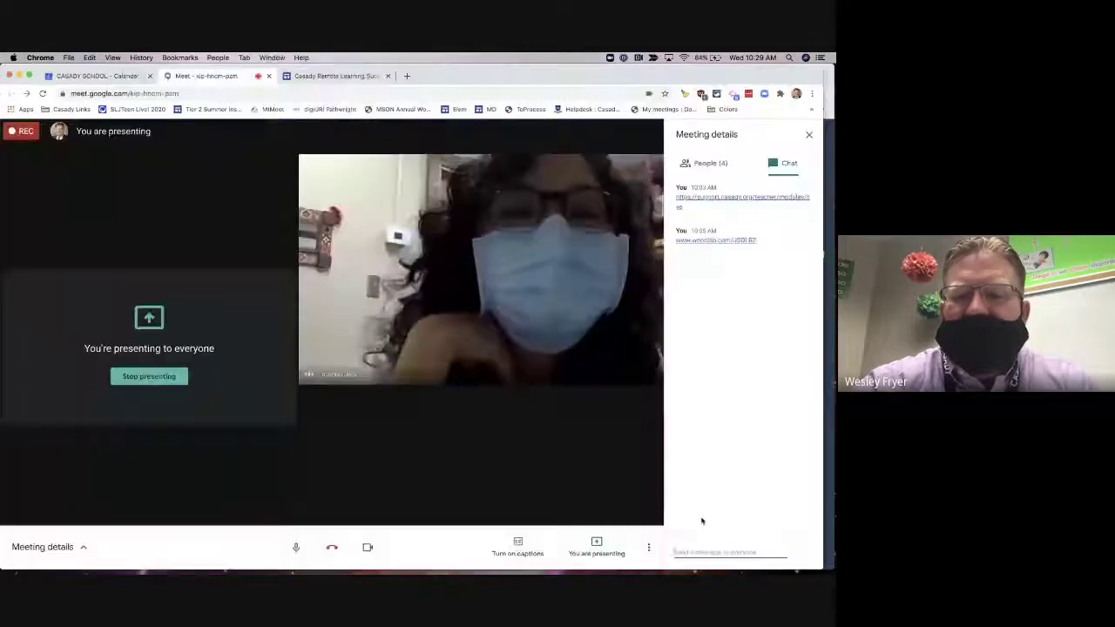
click(688, 551)
key(super+v)
key(Return)
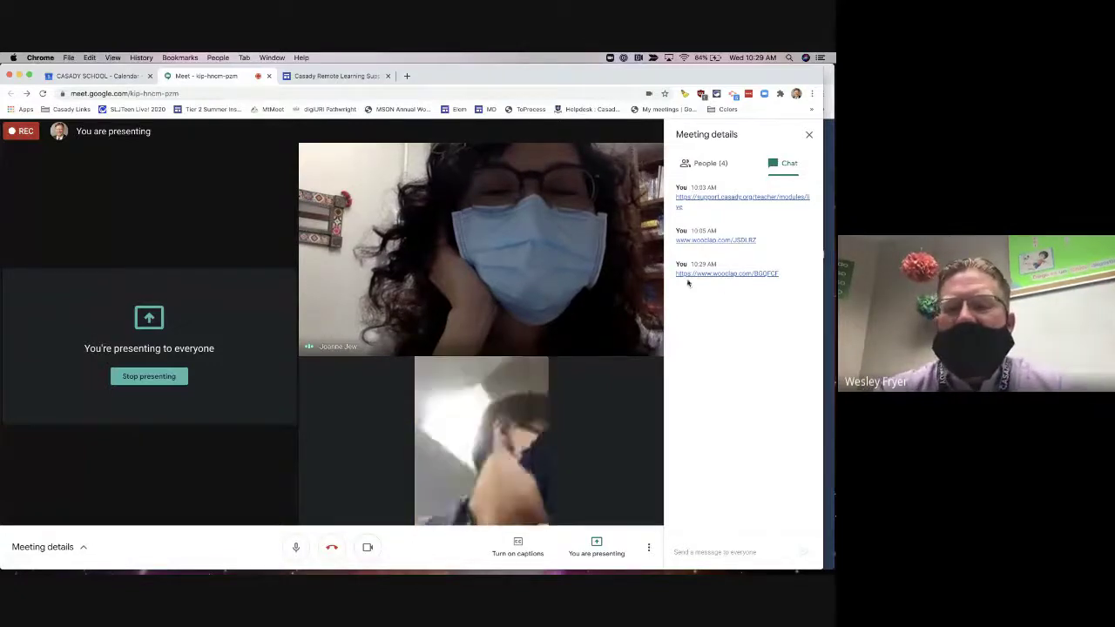
click(24, 76)
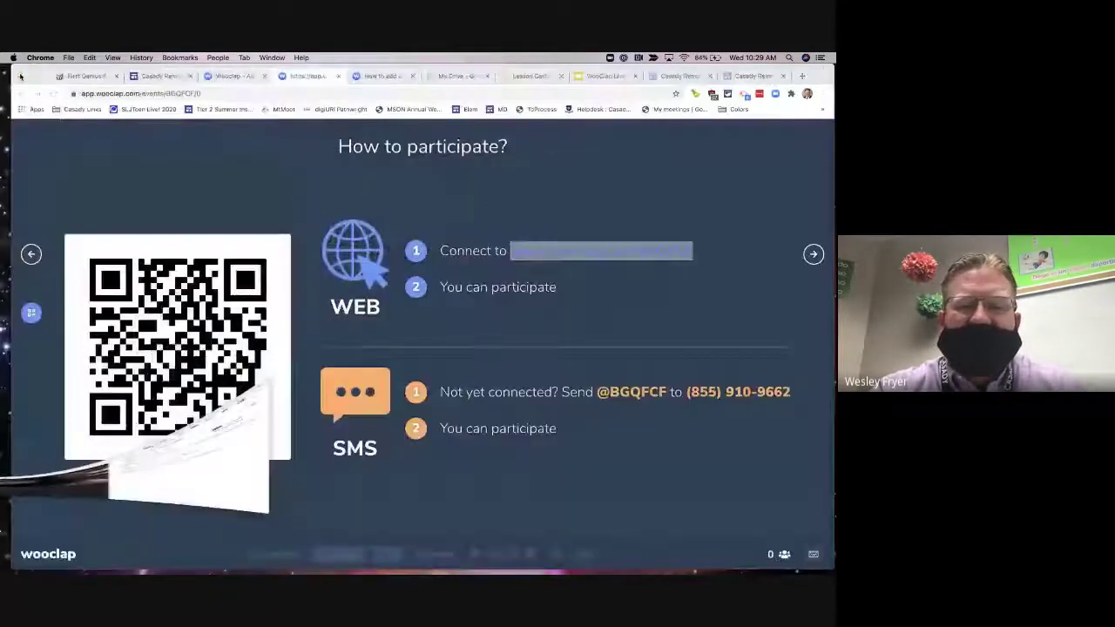
Advance to the first question, 'What experiences did you have this summer with using Chinese?'
click(812, 254)
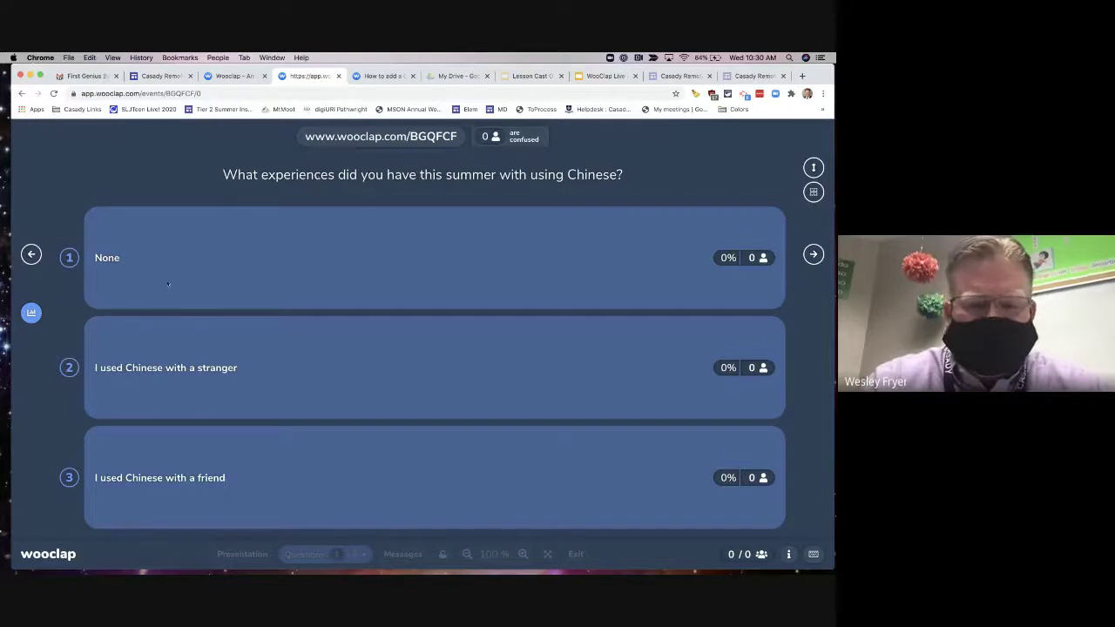
click(33, 316)
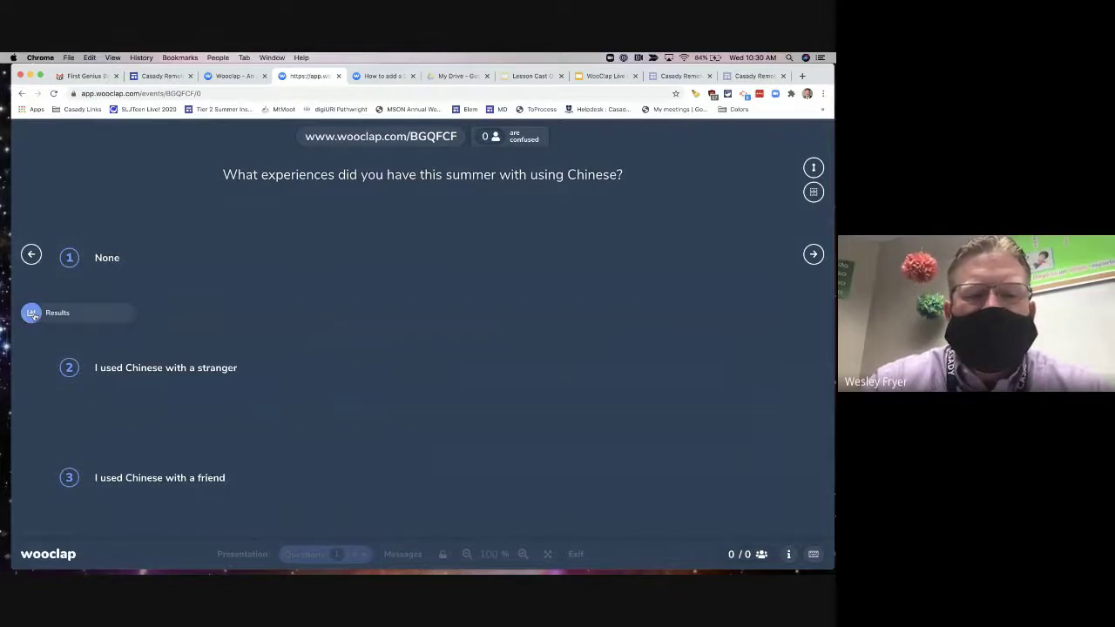
click(32, 315)
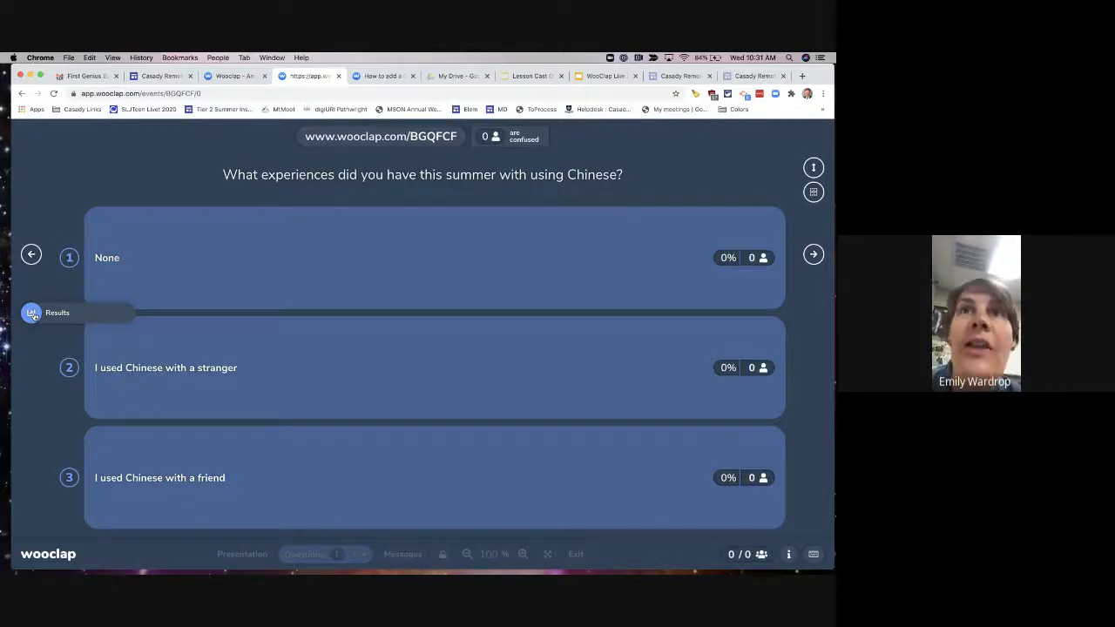
mouse_move(8, 383)
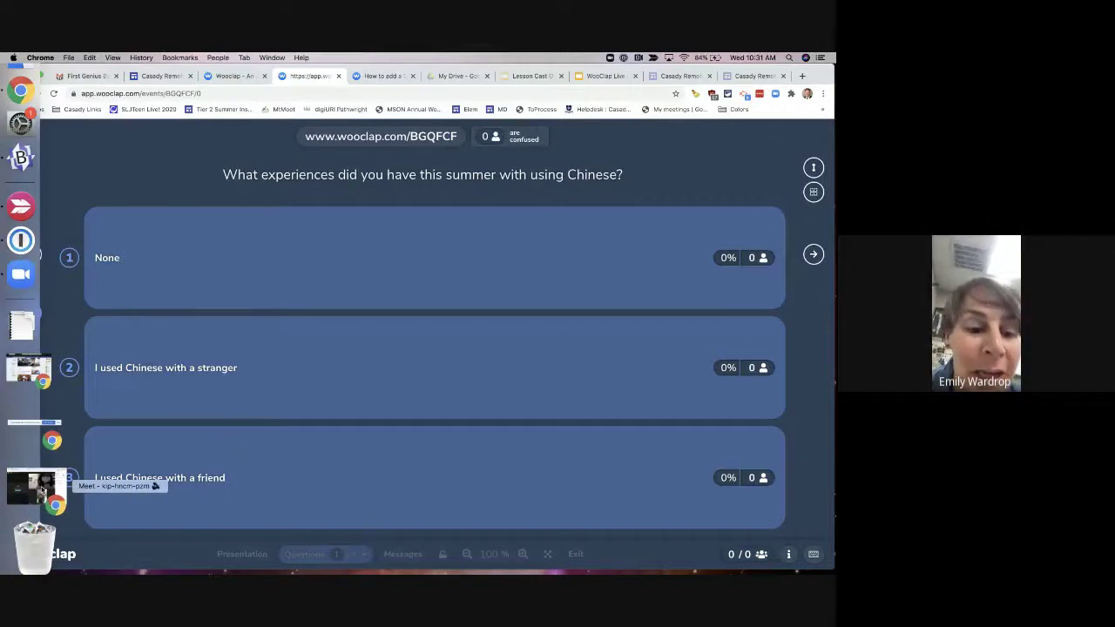
click(41, 491)
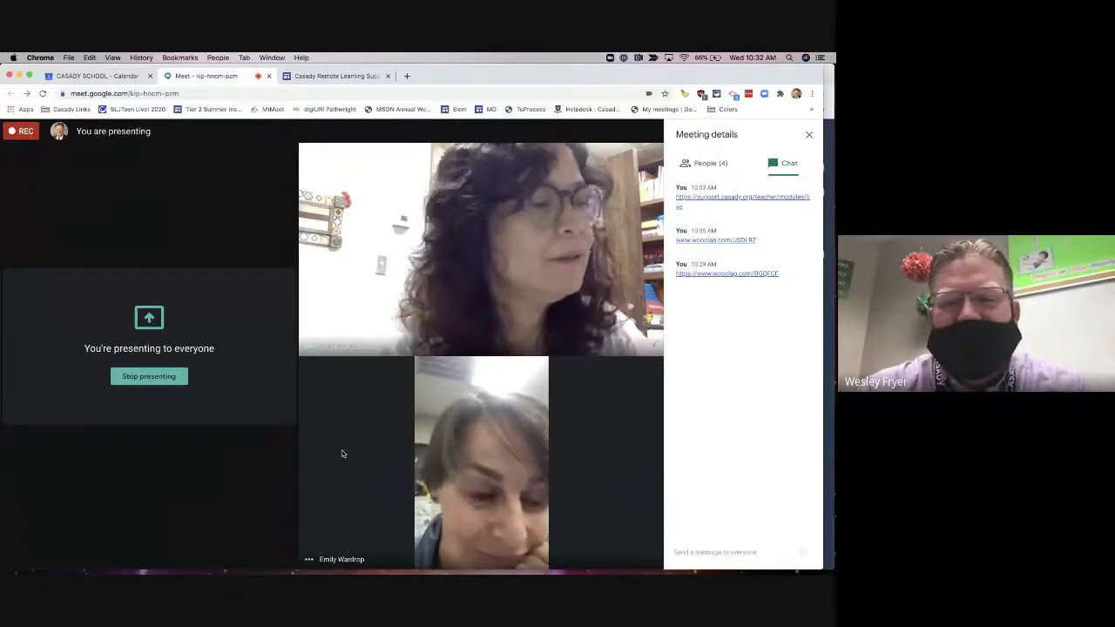
click(19, 77)
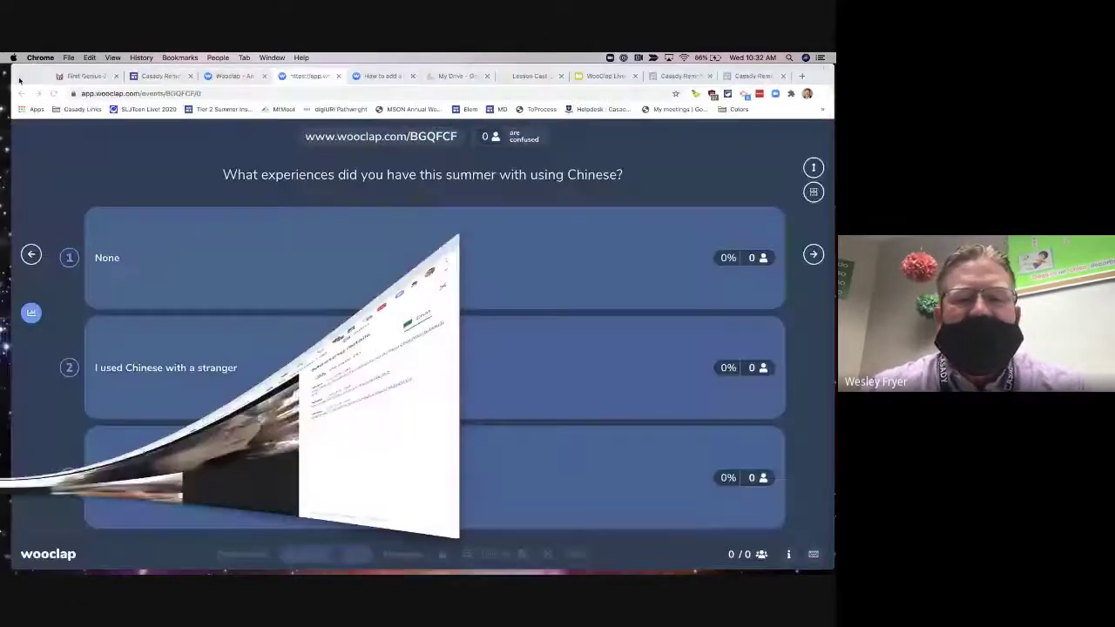
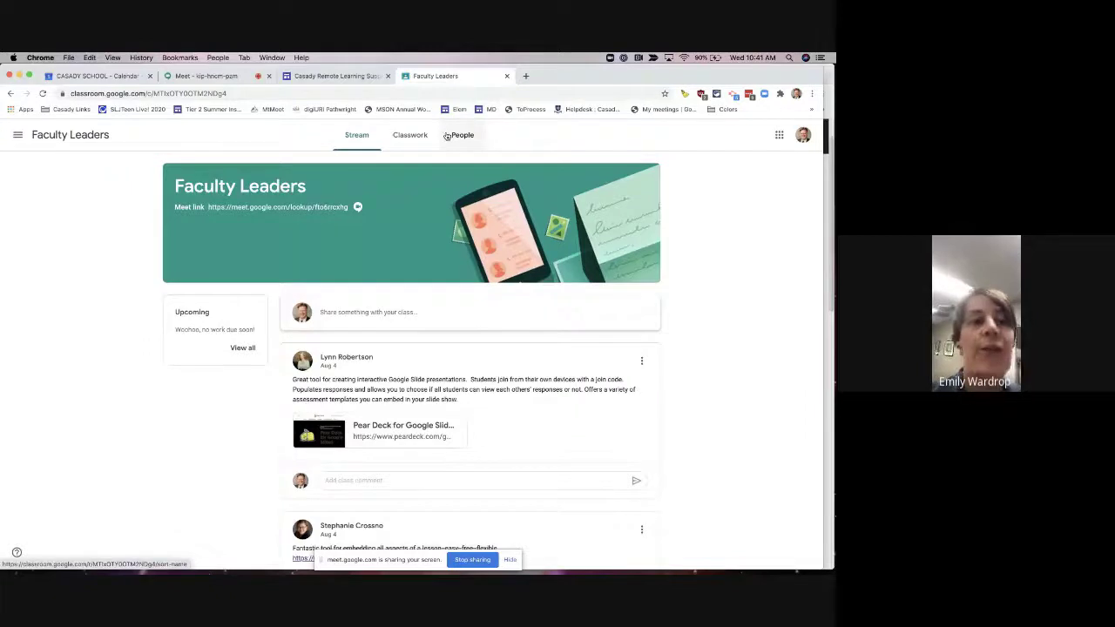
Show the Faculty Leaders Classwork page and expand Question #1 to read its prompt
click(422, 144)
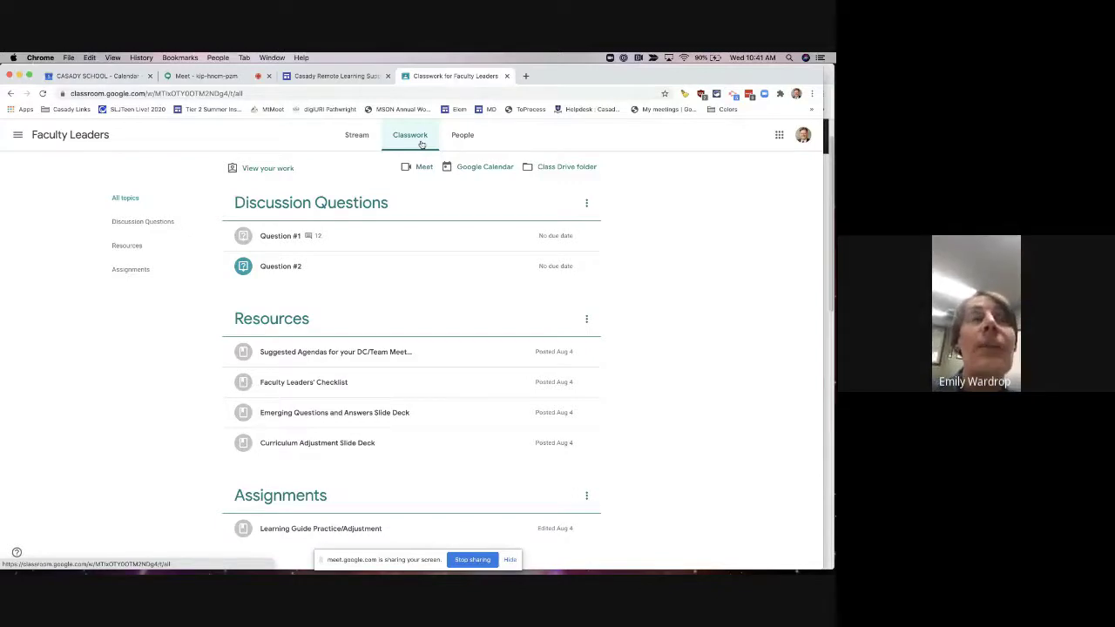
click(218, 77)
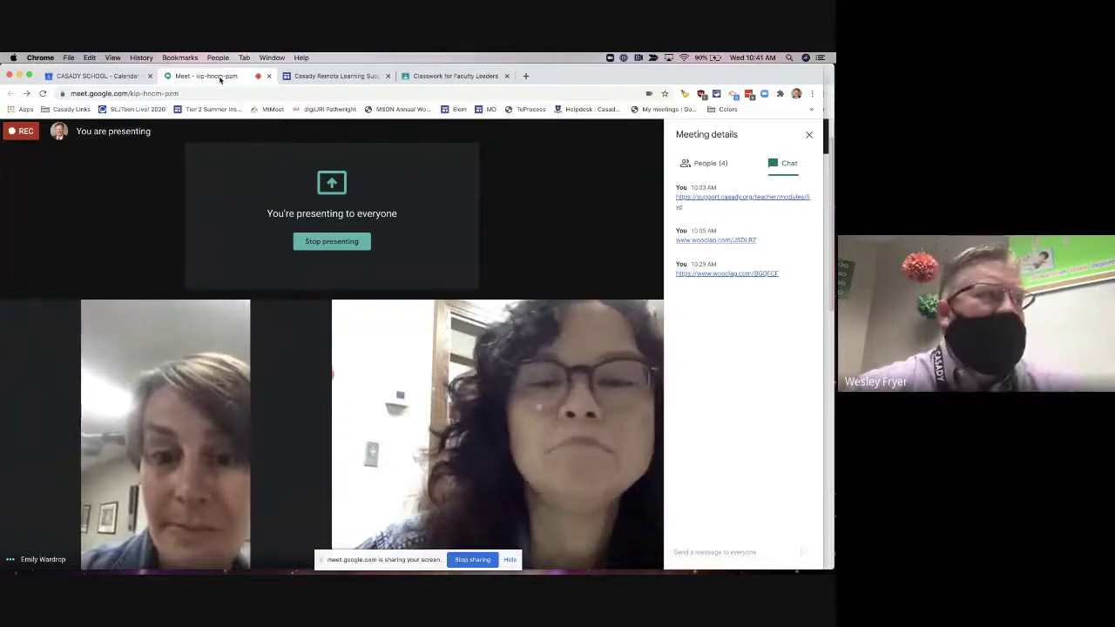
click(431, 77)
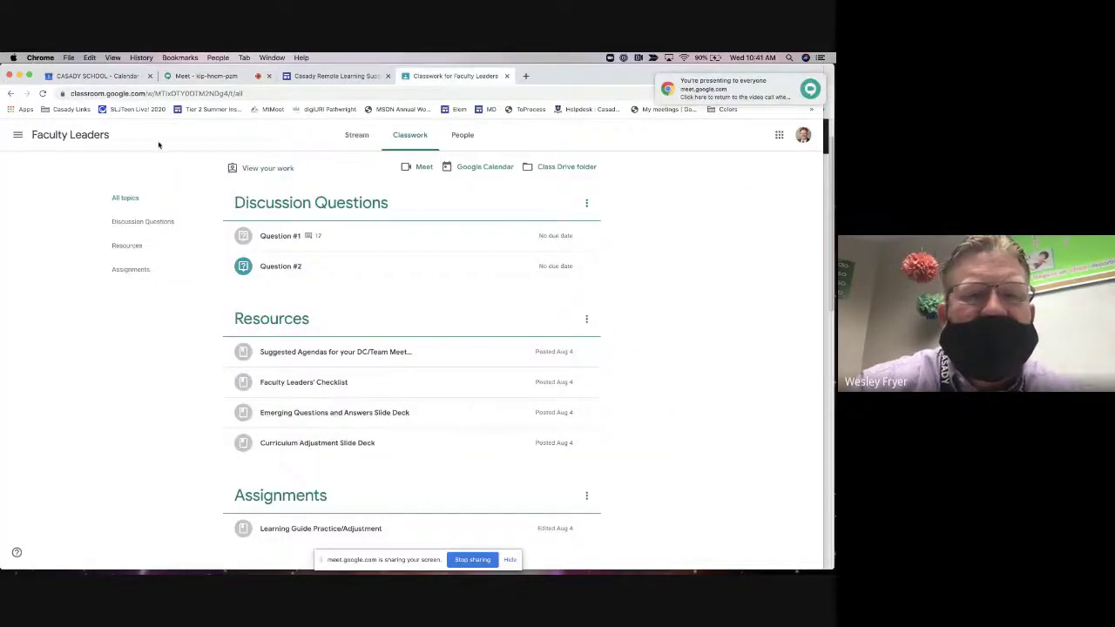
click(94, 139)
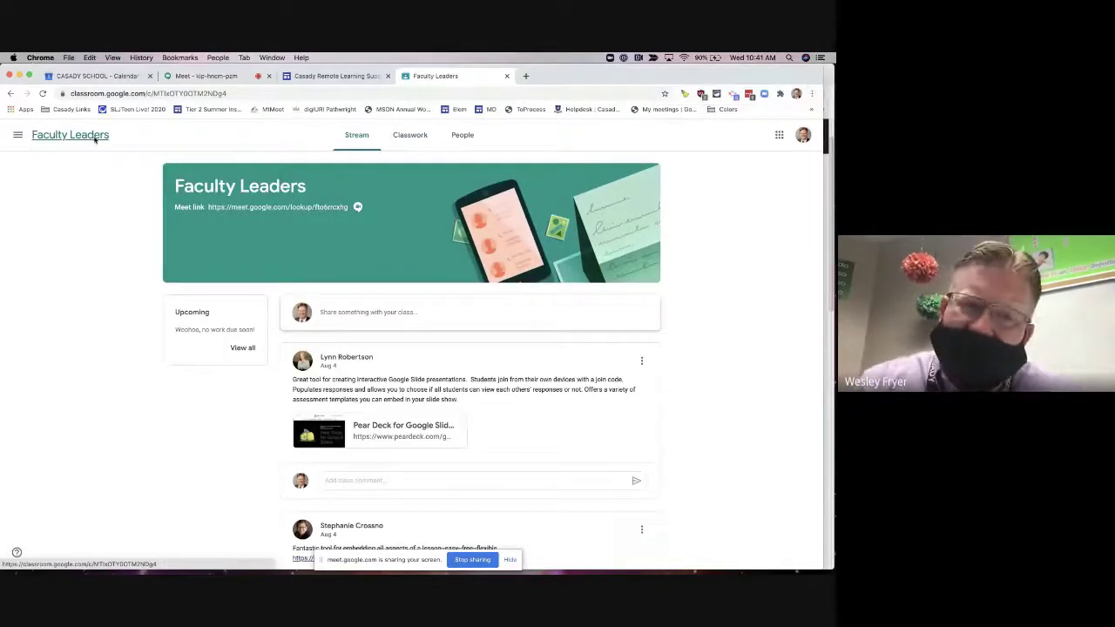
click(407, 135)
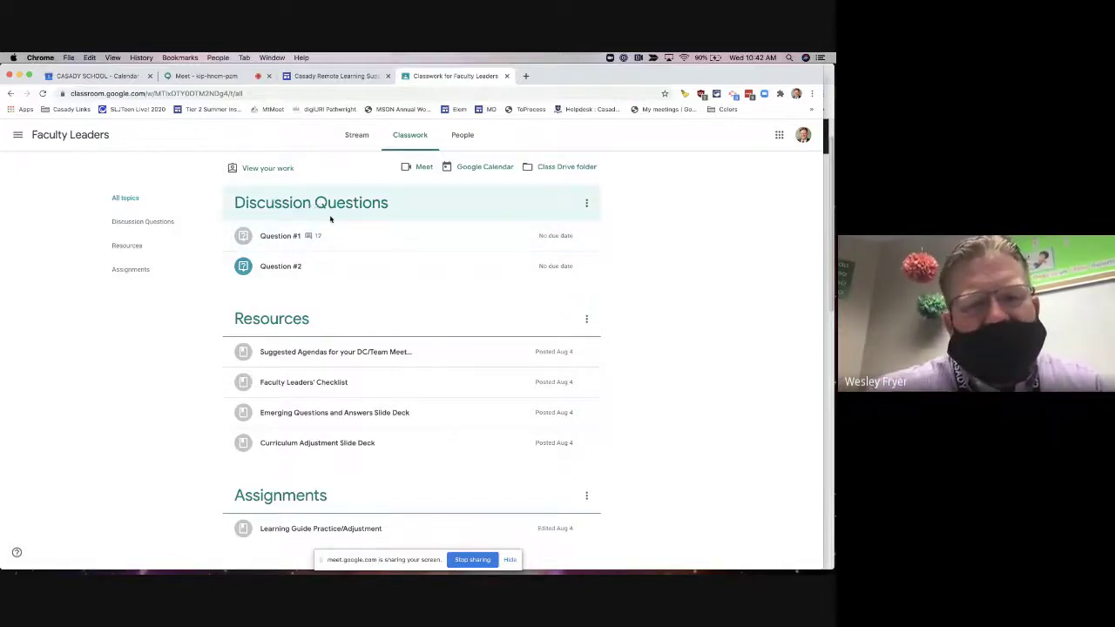
click(284, 242)
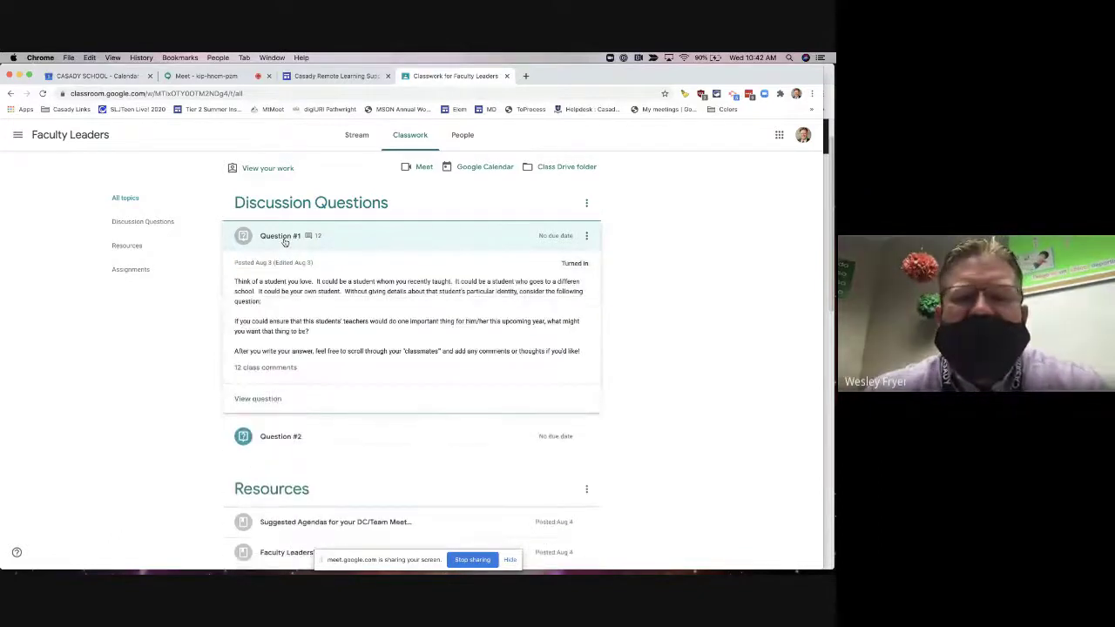
Read through Question #1's 12 class comments, then close them and scroll down the Classwork page
click(277, 369)
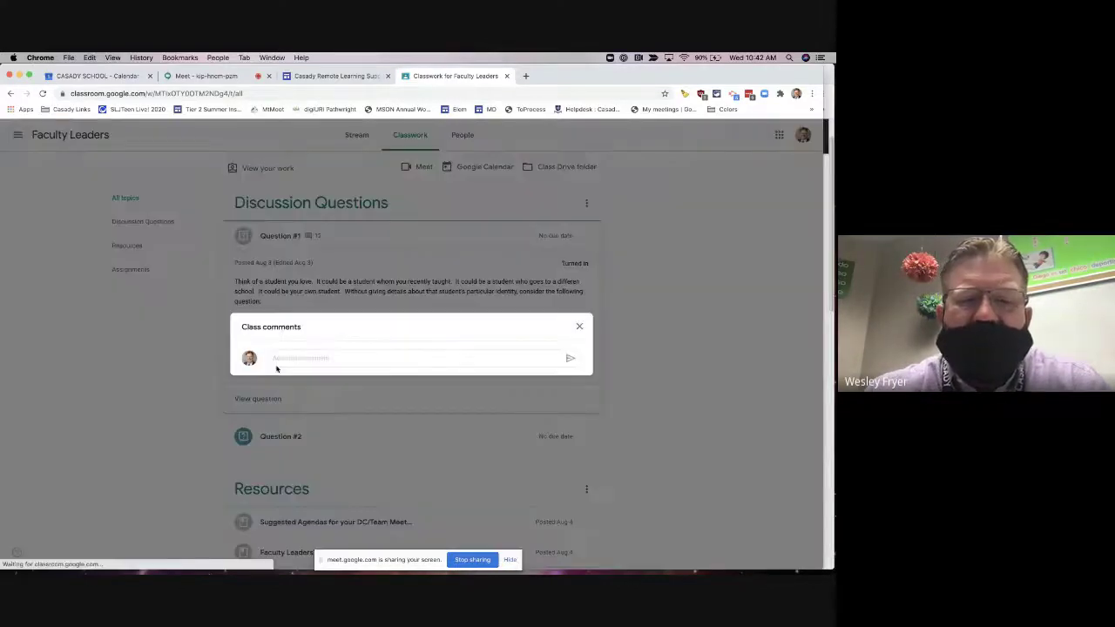
scroll(413, 372, down, 2)
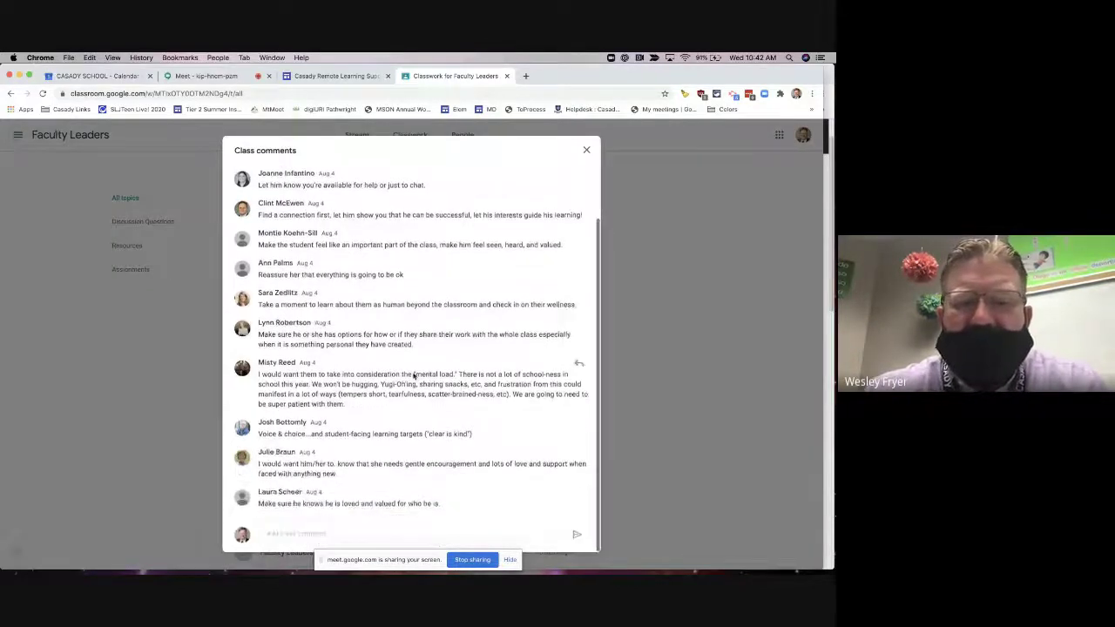
scroll(401, 287, up, 2)
scroll(399, 274, down, 2)
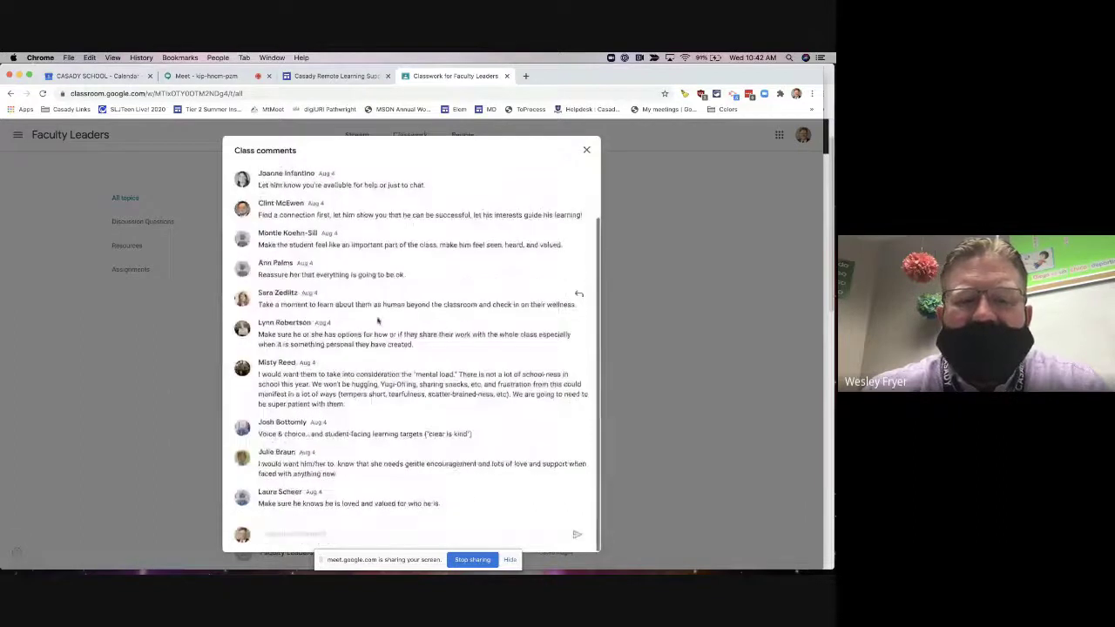
scroll(349, 398, up, 2)
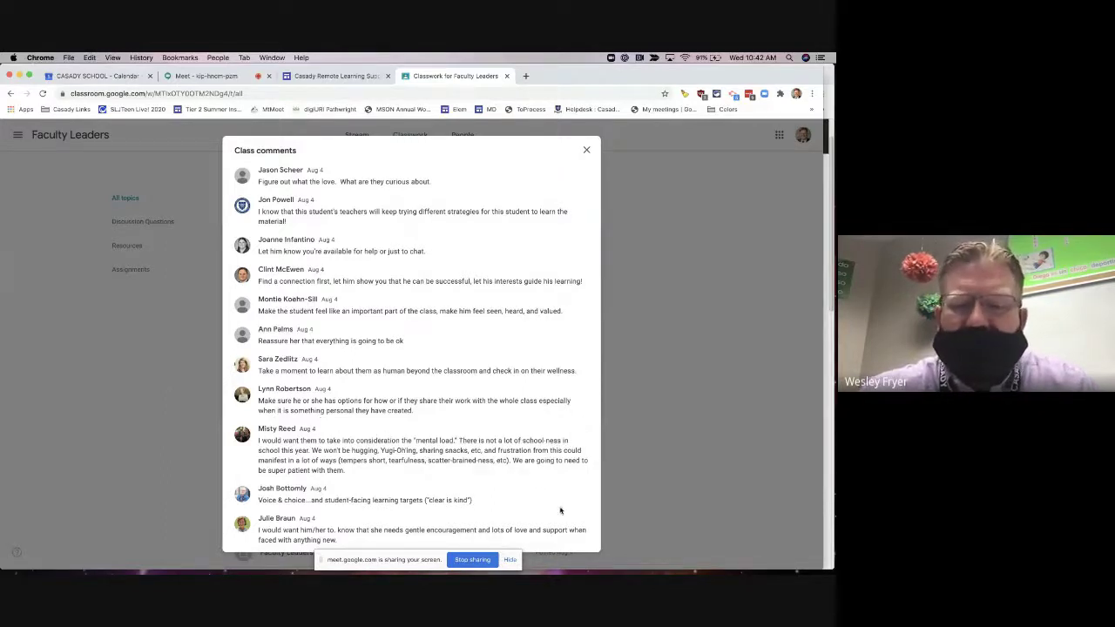
click(588, 150)
scroll(409, 261, down, 4)
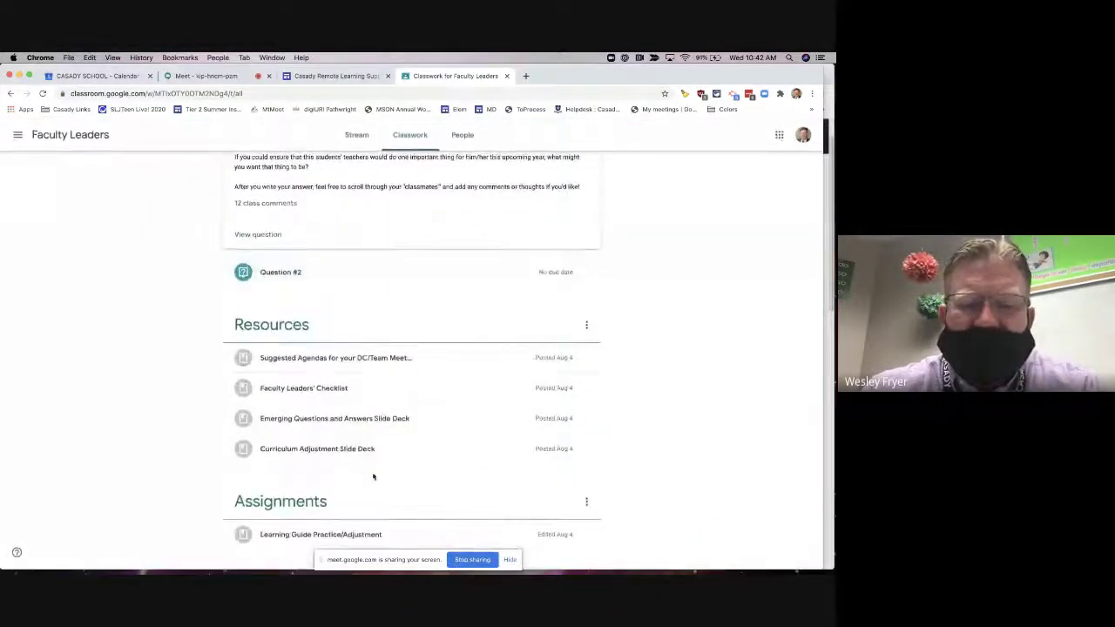
Preview the Learning Guide Practice/Adjustment assignment, then go back to the overview of all classes
click(325, 535)
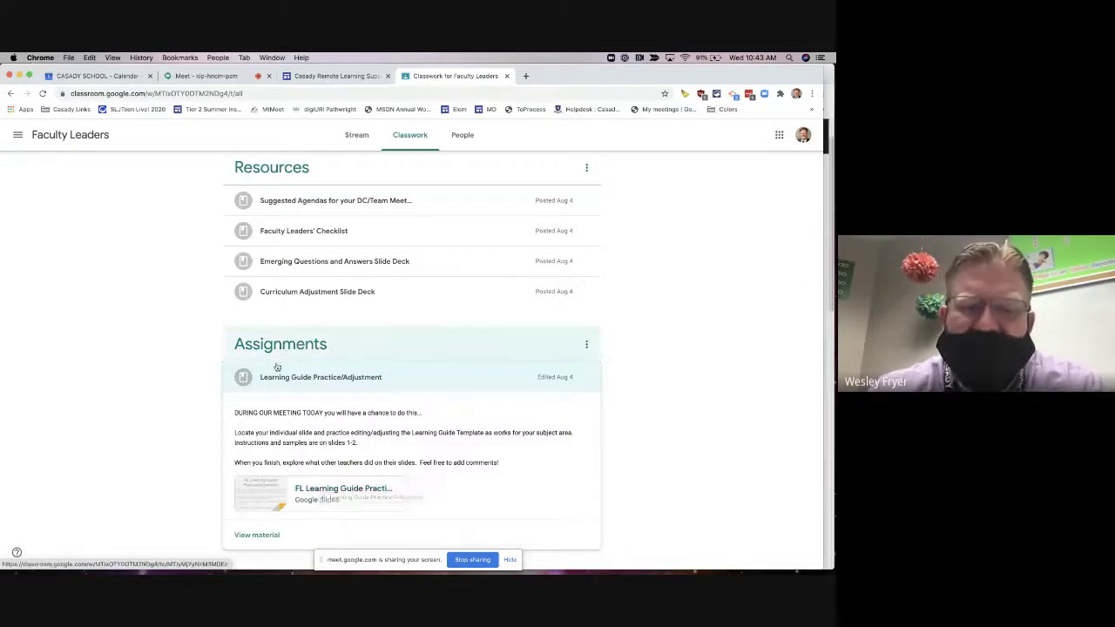
scroll(298, 393, up, 3)
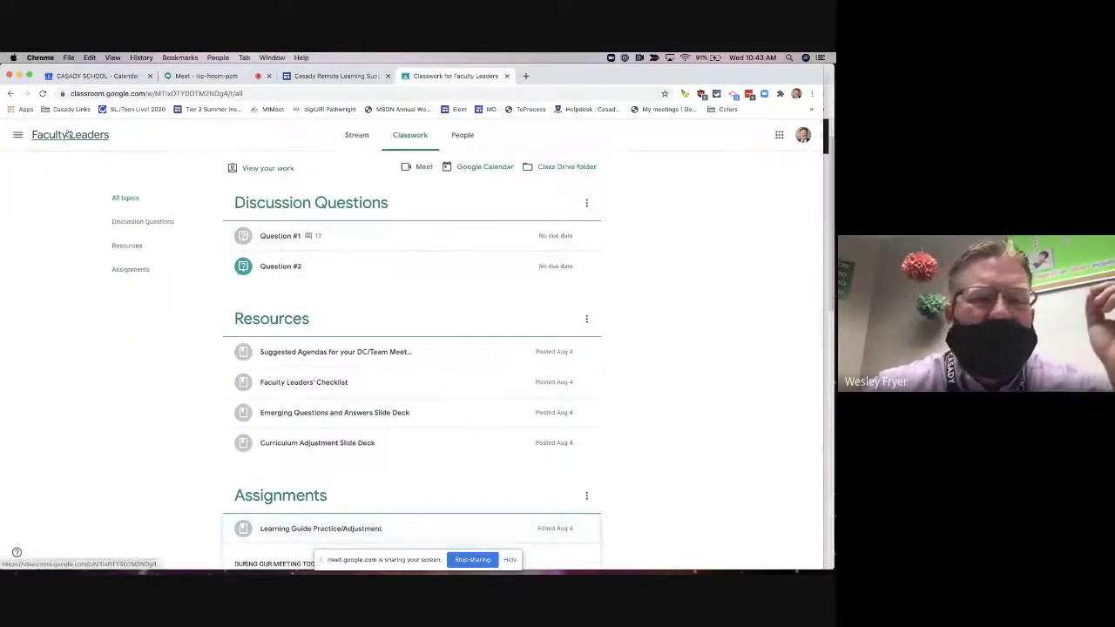
click(68, 135)
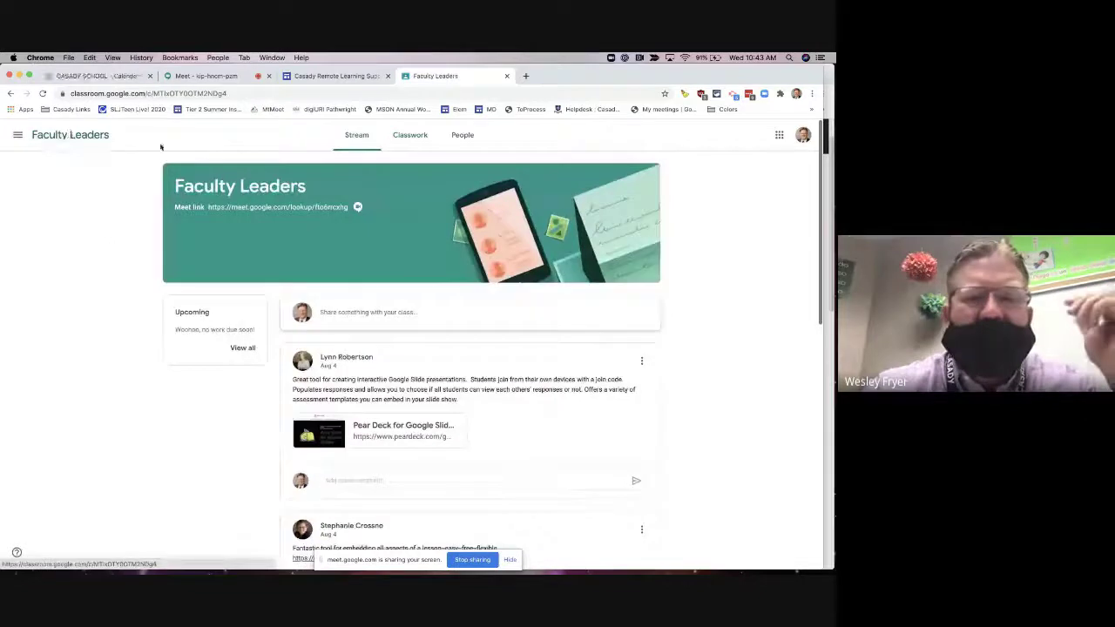
click(18, 137)
click(54, 139)
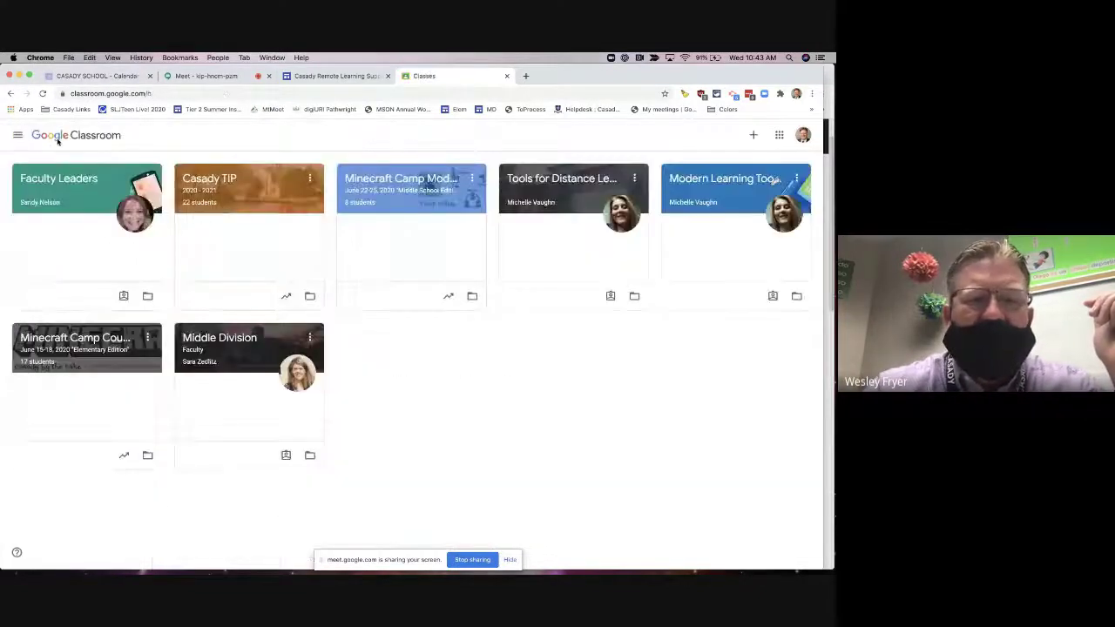
Start a new assignment on the Minecraft Camp Moderators Classwork page
click(403, 181)
click(404, 149)
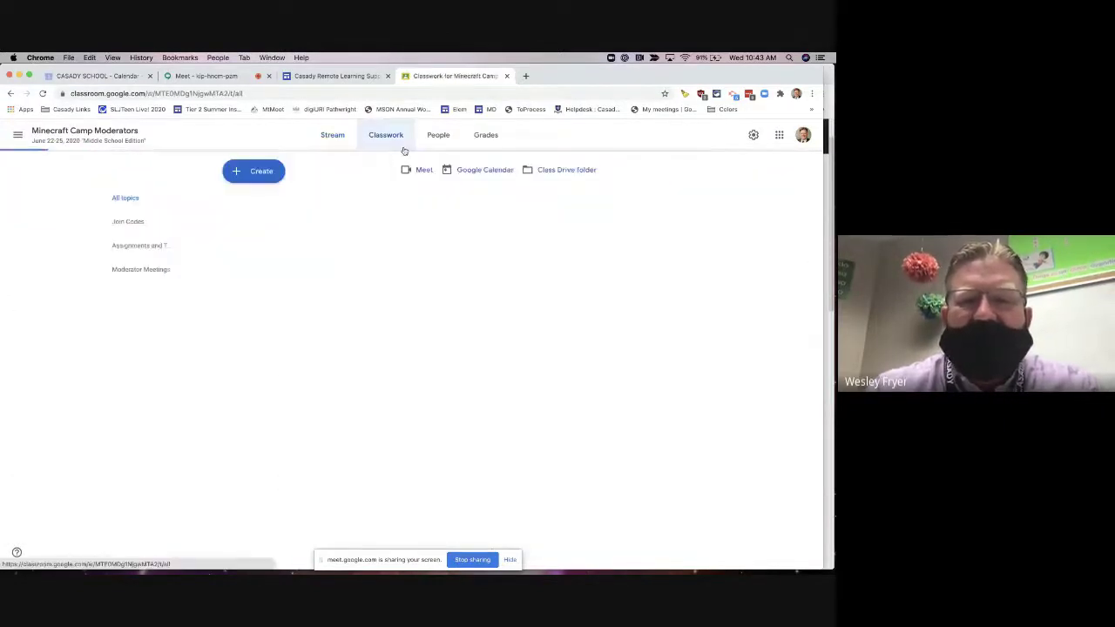
click(252, 171)
click(263, 202)
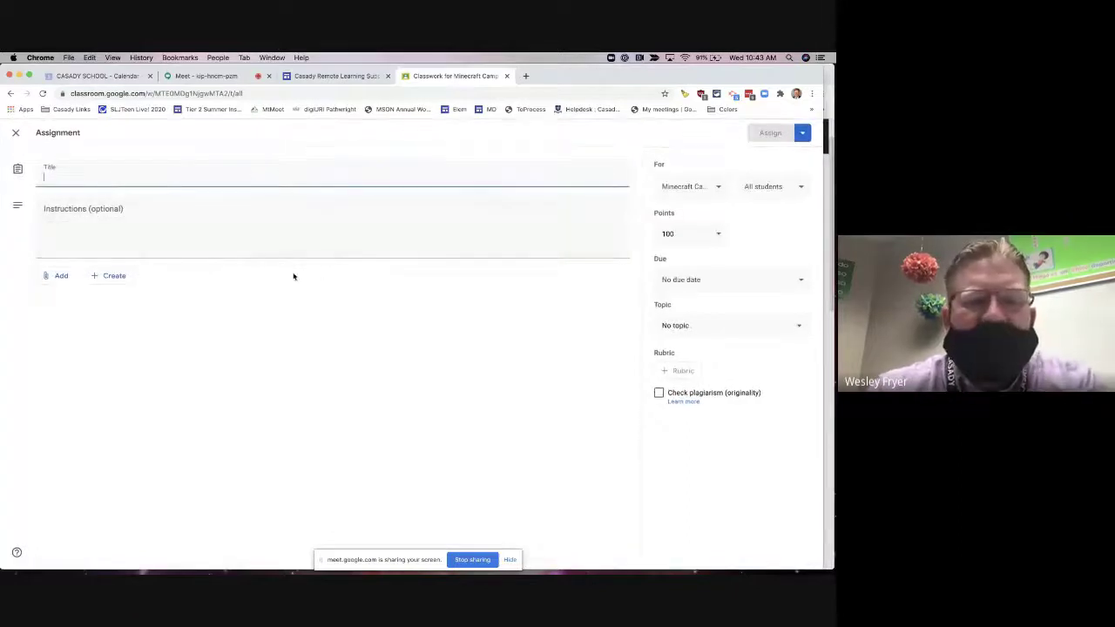
Attach the WooClap Live Lesson Demo slides from Google Drive to the assignment
click(63, 277)
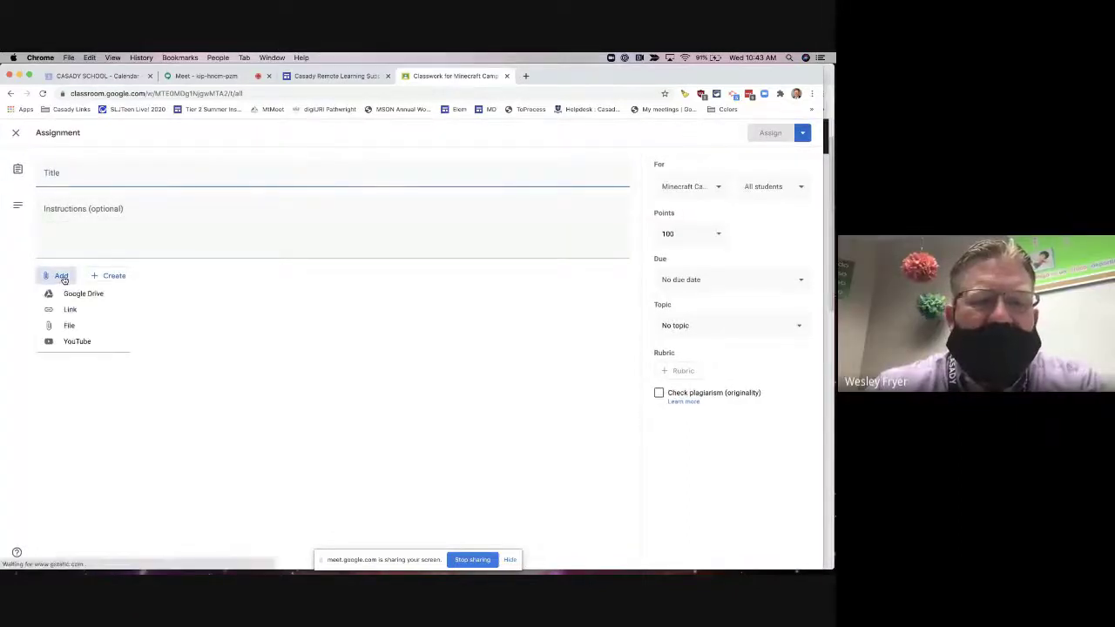
click(73, 298)
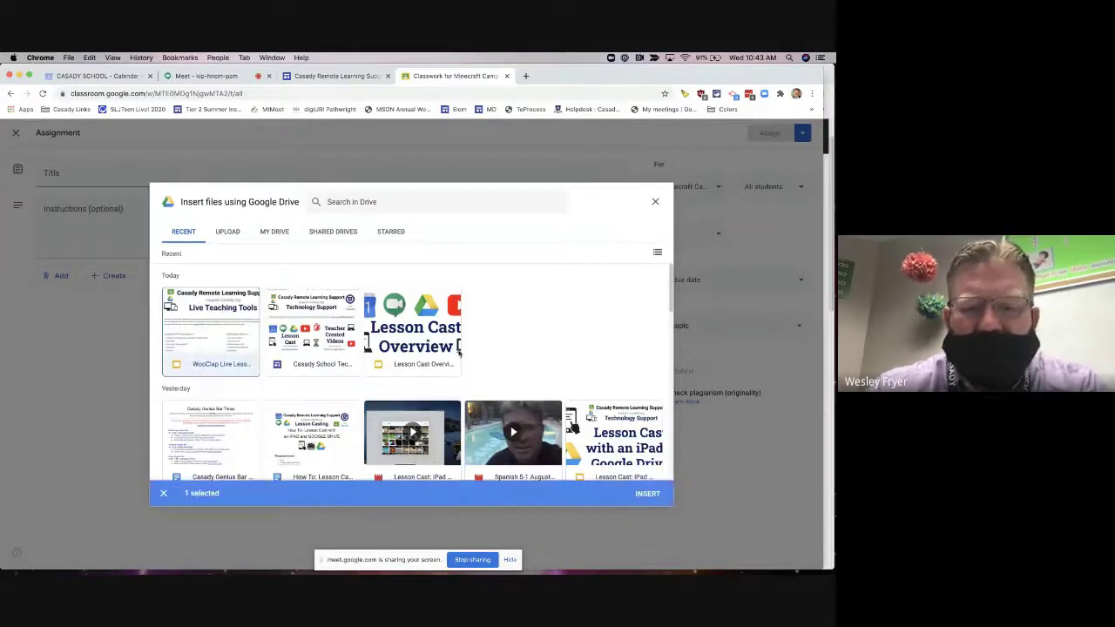
click(647, 494)
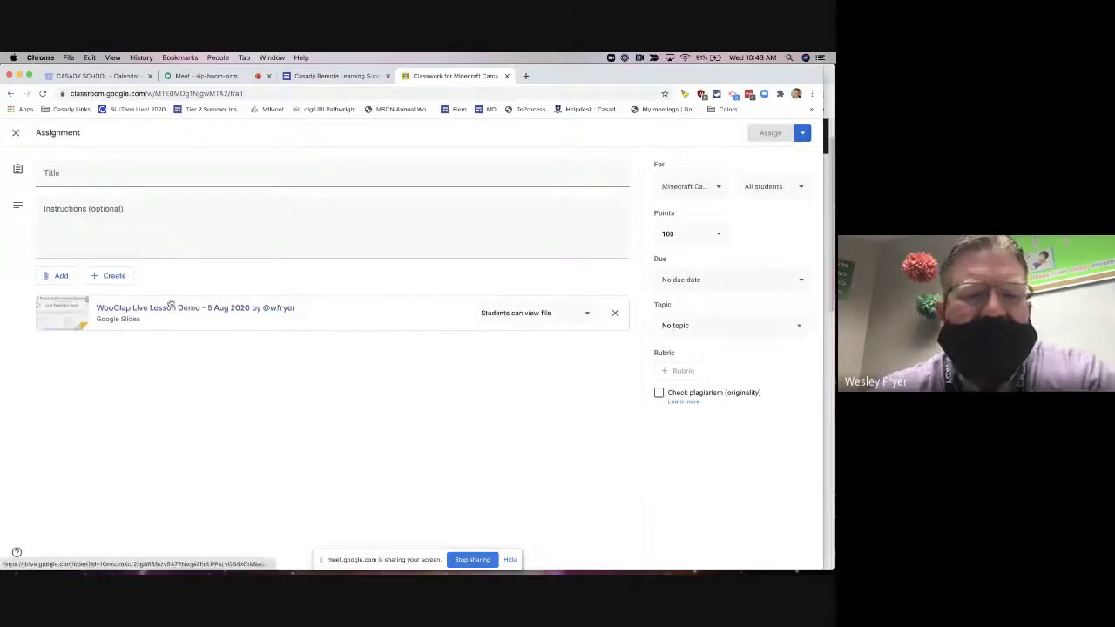
Check the attached slides' sharing options, then load mdtech.casady.org in a new tab
click(586, 315)
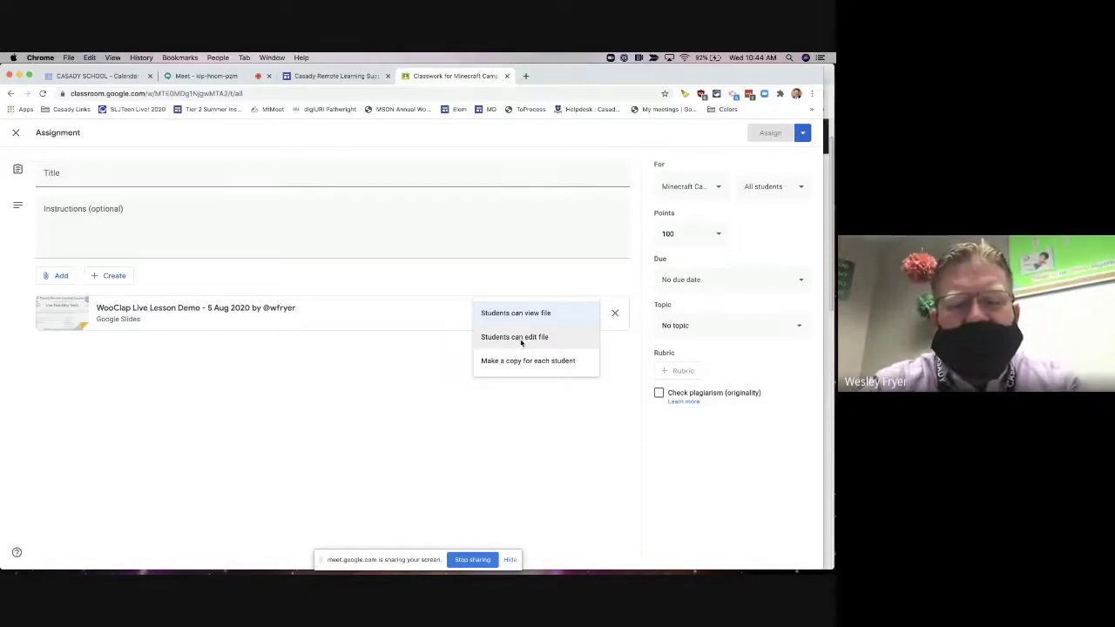
key(super+t)
text(mdtech.casady.org)
key(Return)
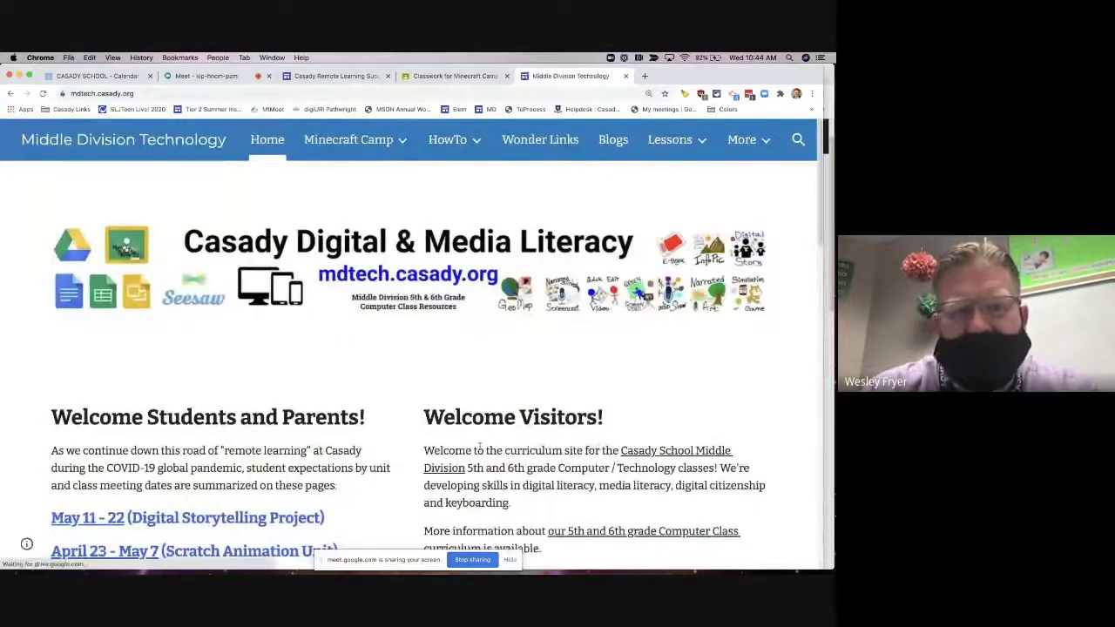
Open the 2019-20 Winter folder from the Daily Class Opening Slideshows embed
scroll(802, 474, down, 5)
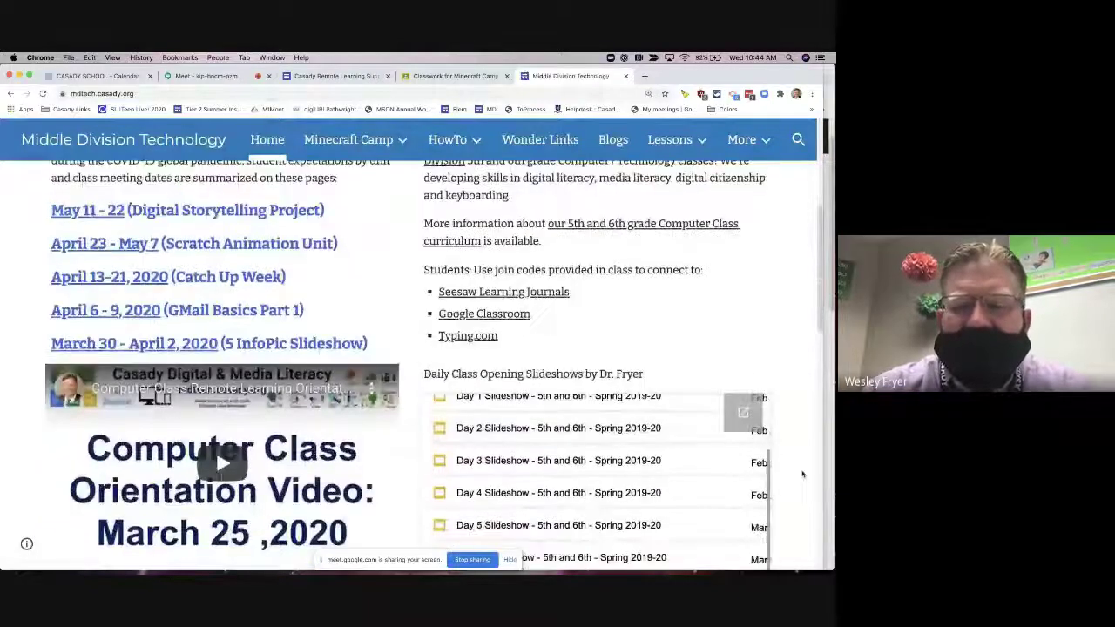
scroll(802, 474, down, 3)
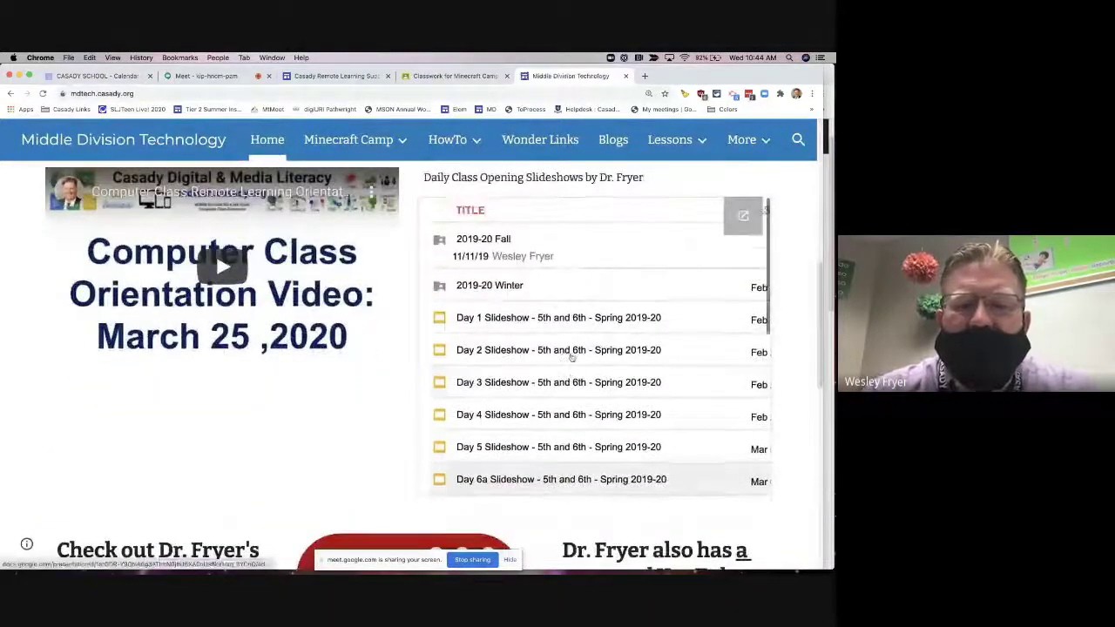
scroll(562, 375, down, 5)
scroll(558, 391, up, 5)
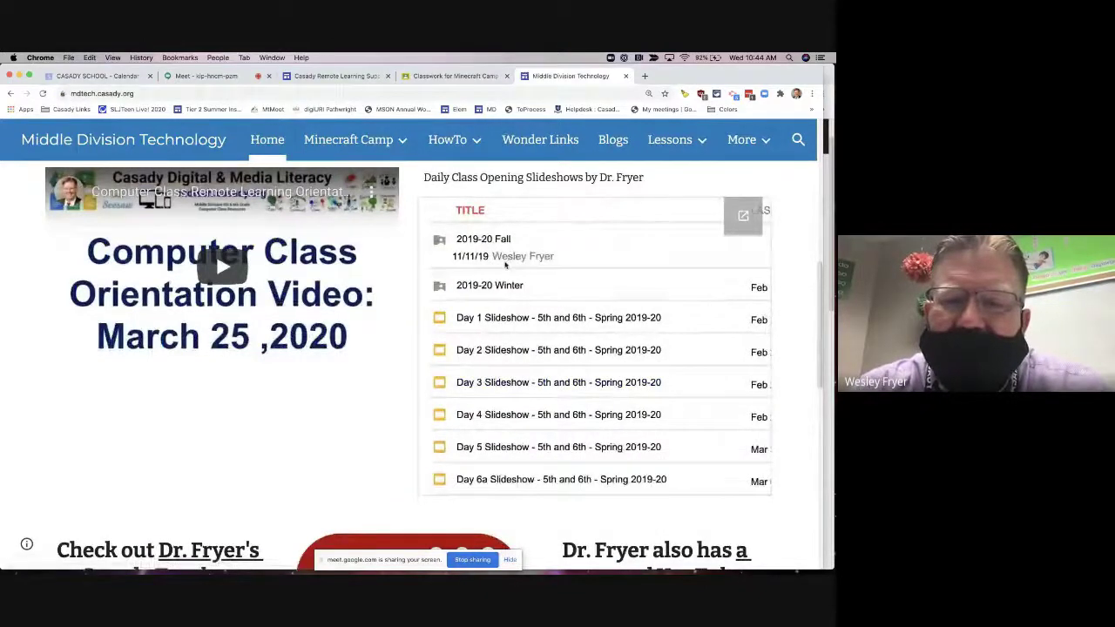
scroll(525, 329, down, 5)
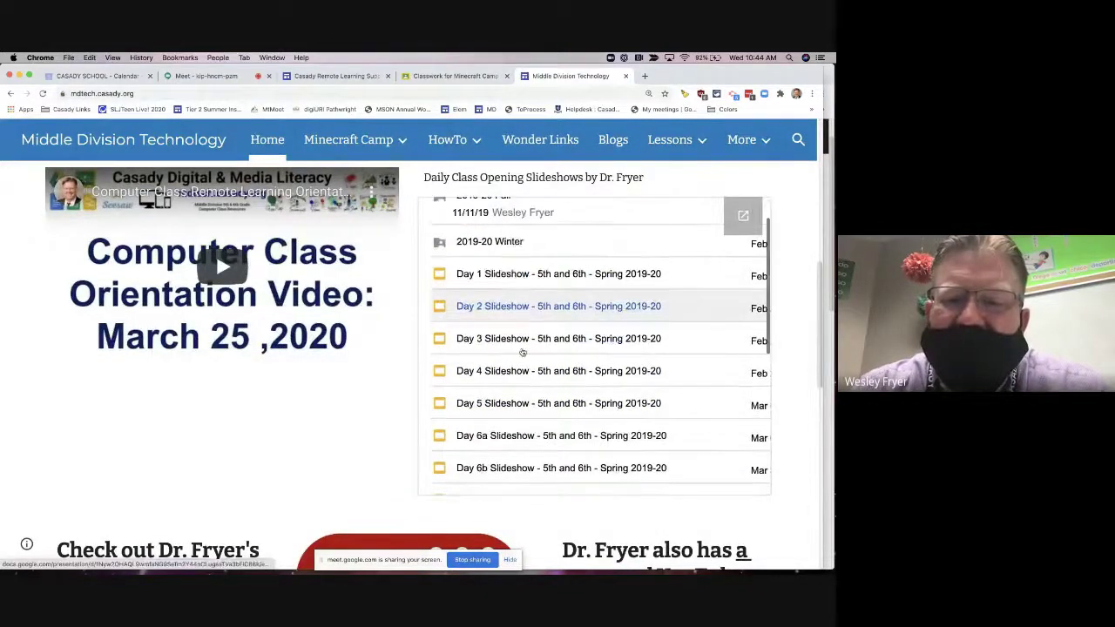
scroll(514, 314, up, 5)
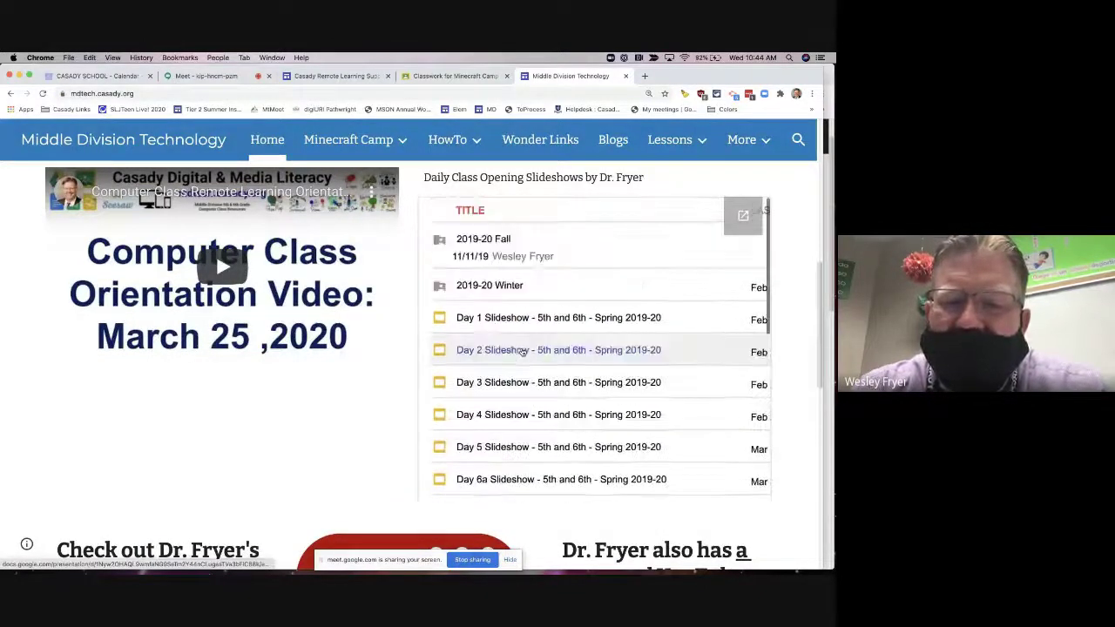
click(501, 289)
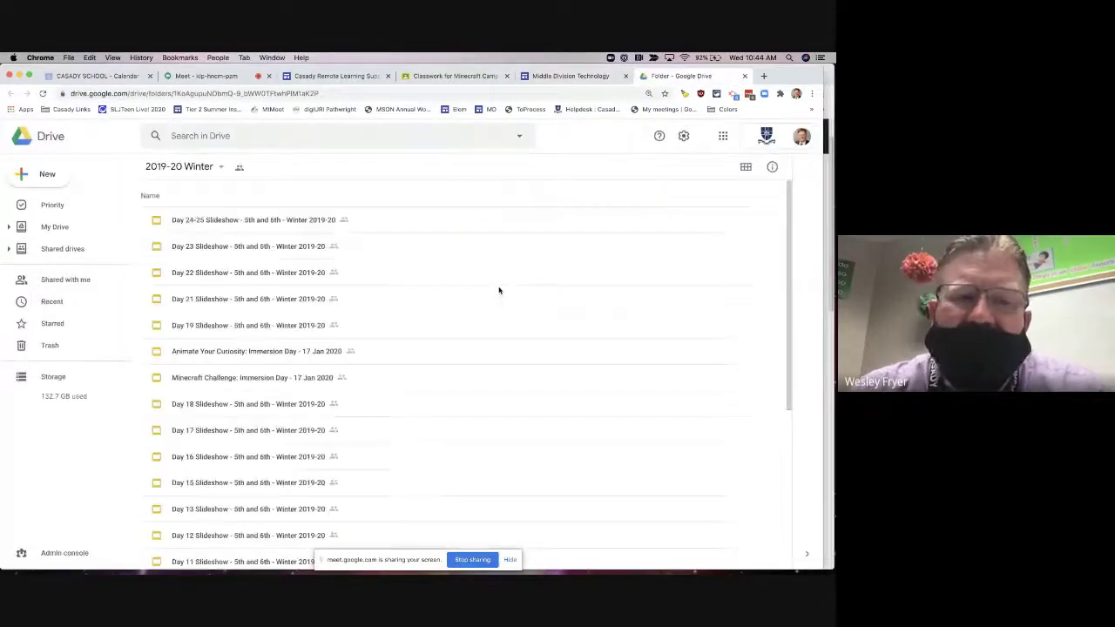
scroll(360, 297, down, 5)
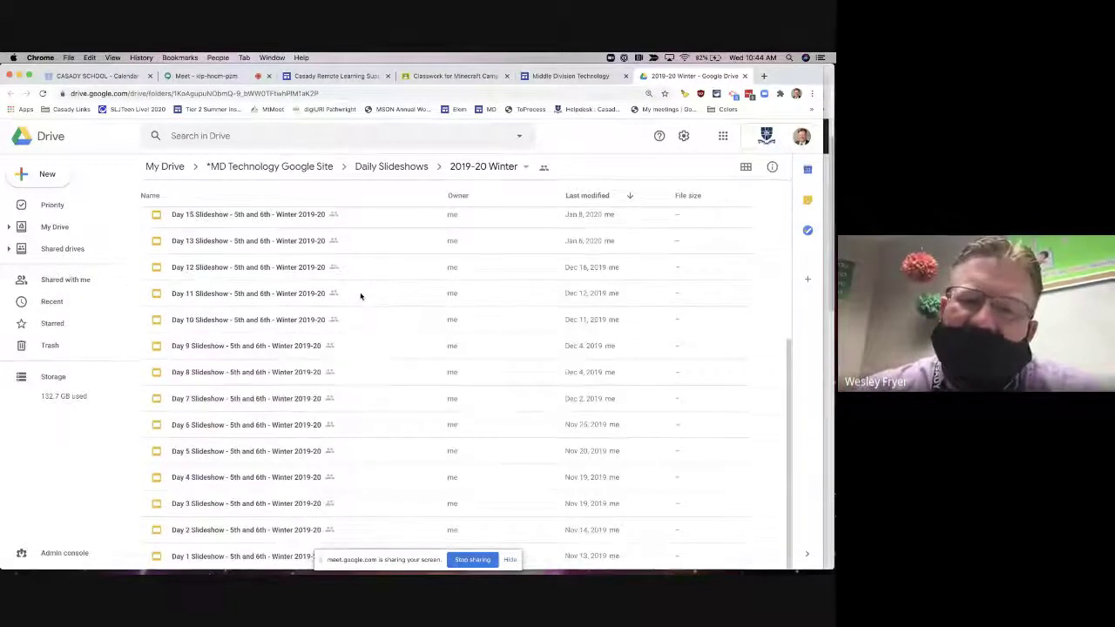
scroll(361, 297, up, 5)
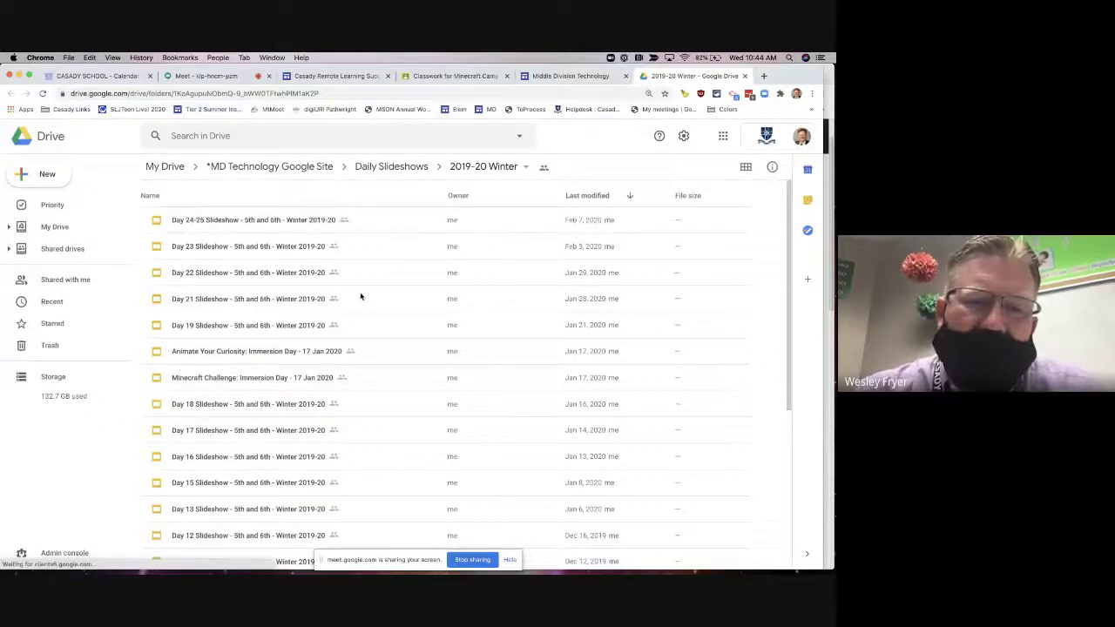
Close the Drive tab, set the slides to 'Students can edit file', and close the assignment draft
click(745, 77)
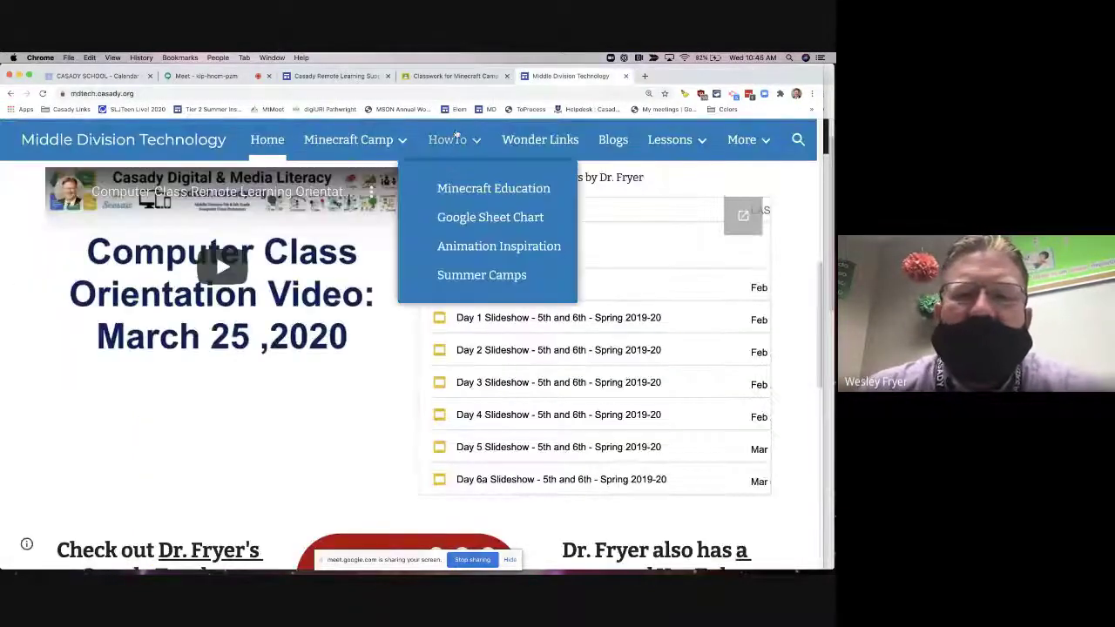
click(440, 75)
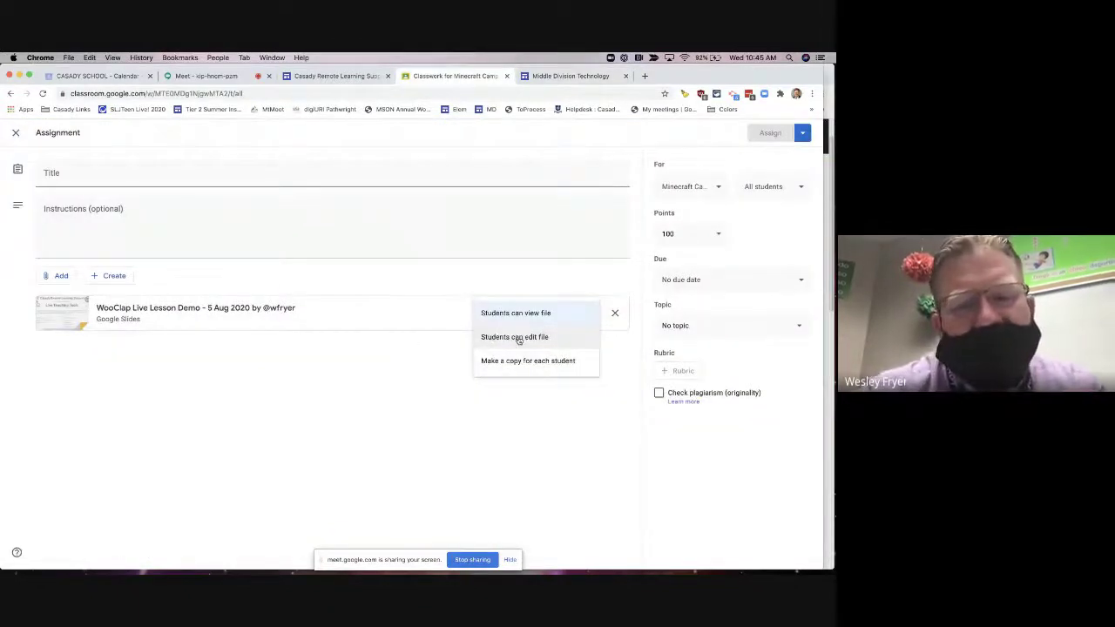
click(520, 338)
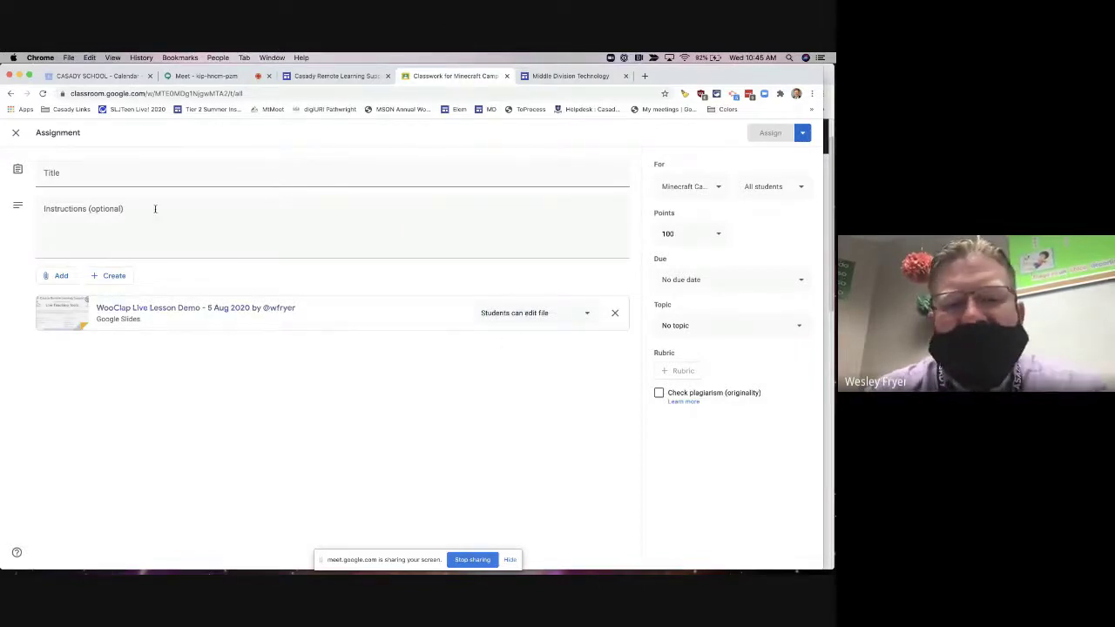
click(16, 133)
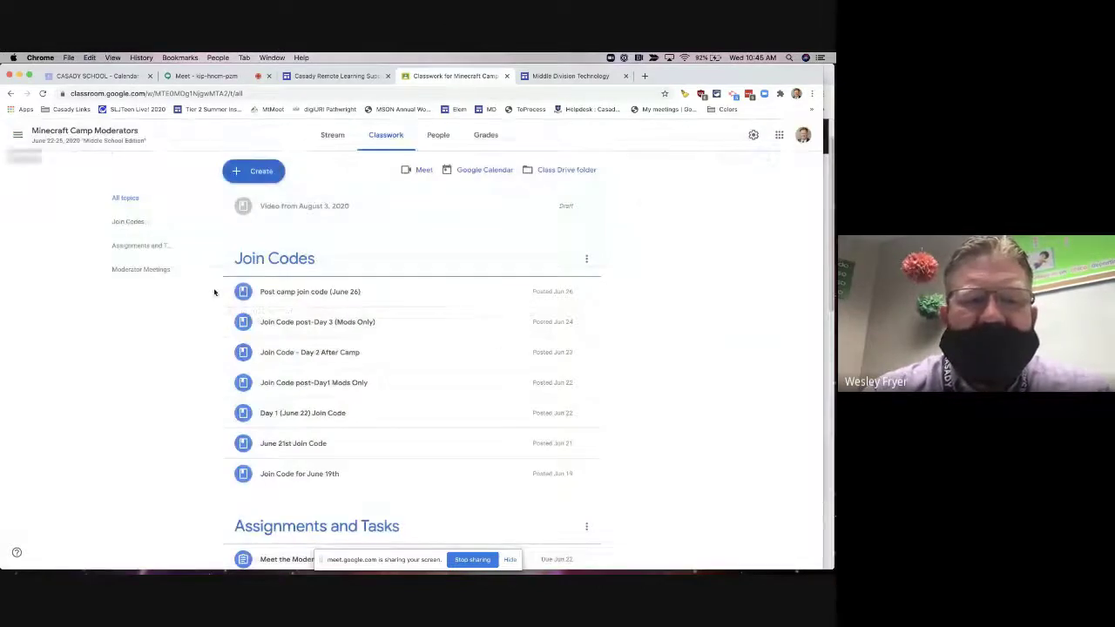
Expand the Moderator Meeting Fri, June 19th post in the Minecraft Camp classwork
scroll(215, 374, down, 5)
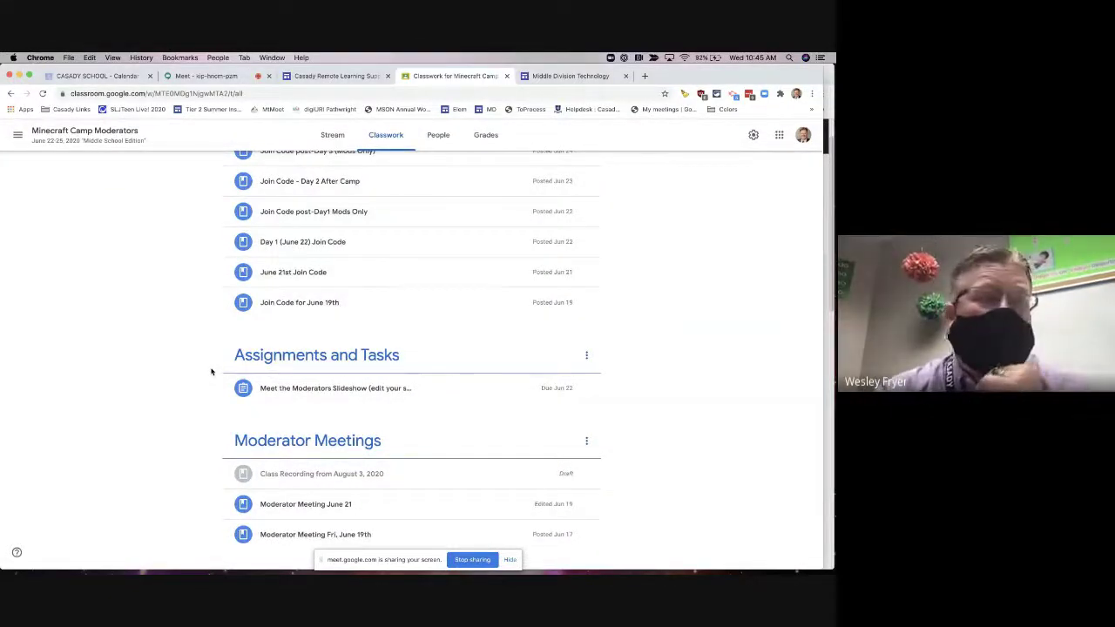
click(313, 535)
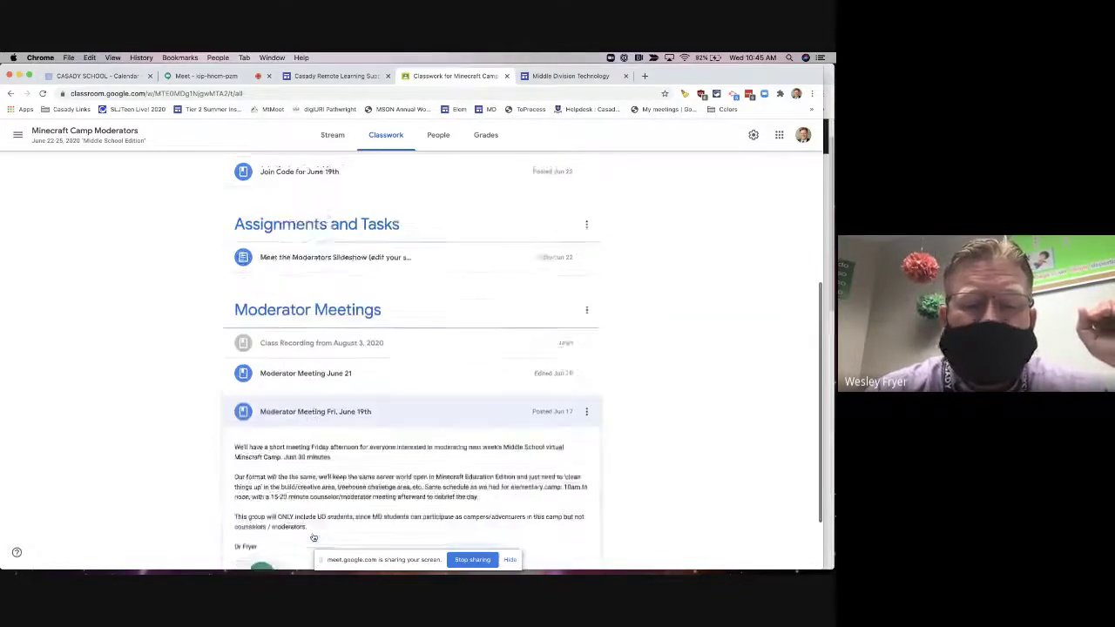
scroll(314, 538, up, 10)
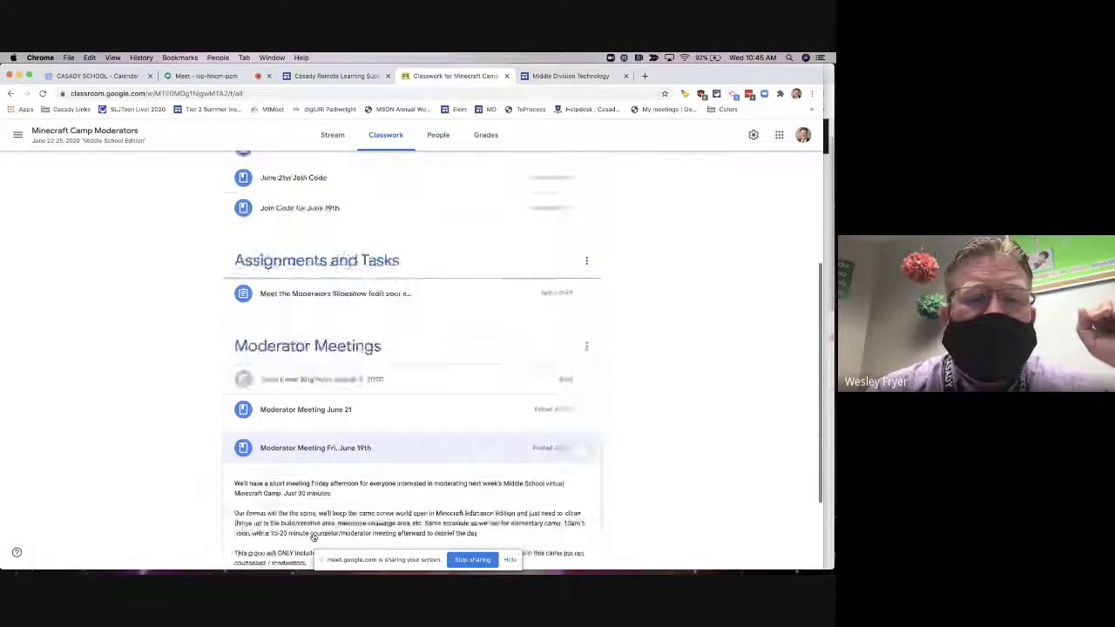
Go to the Faculty Leaders classwork and expand the Learning Guide Practice/Adjustment assignment
click(17, 135)
click(40, 140)
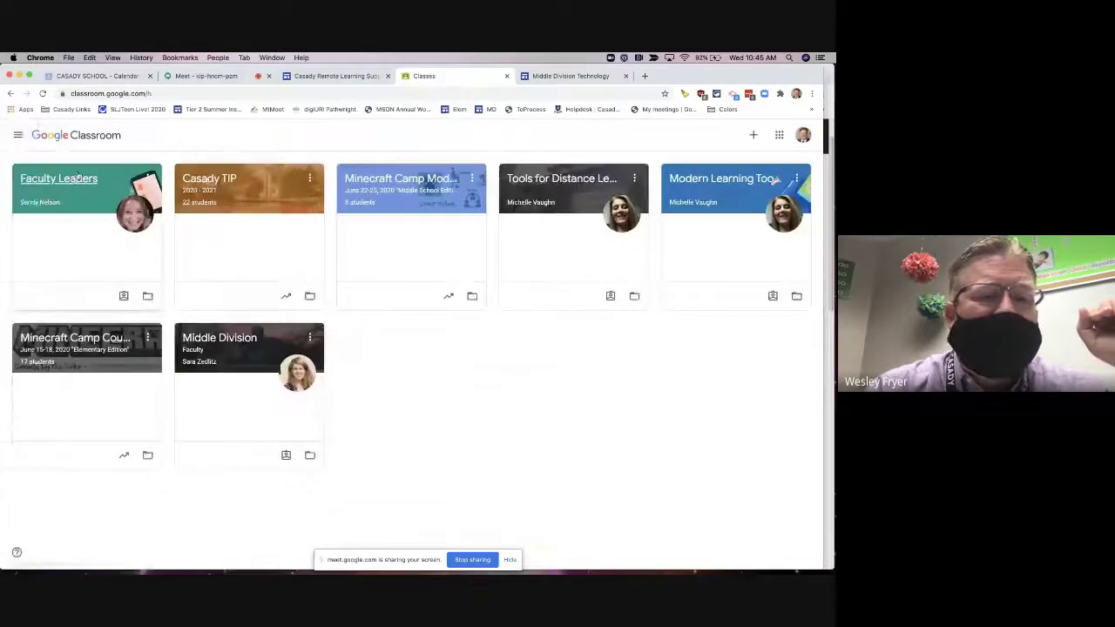
click(75, 180)
click(409, 135)
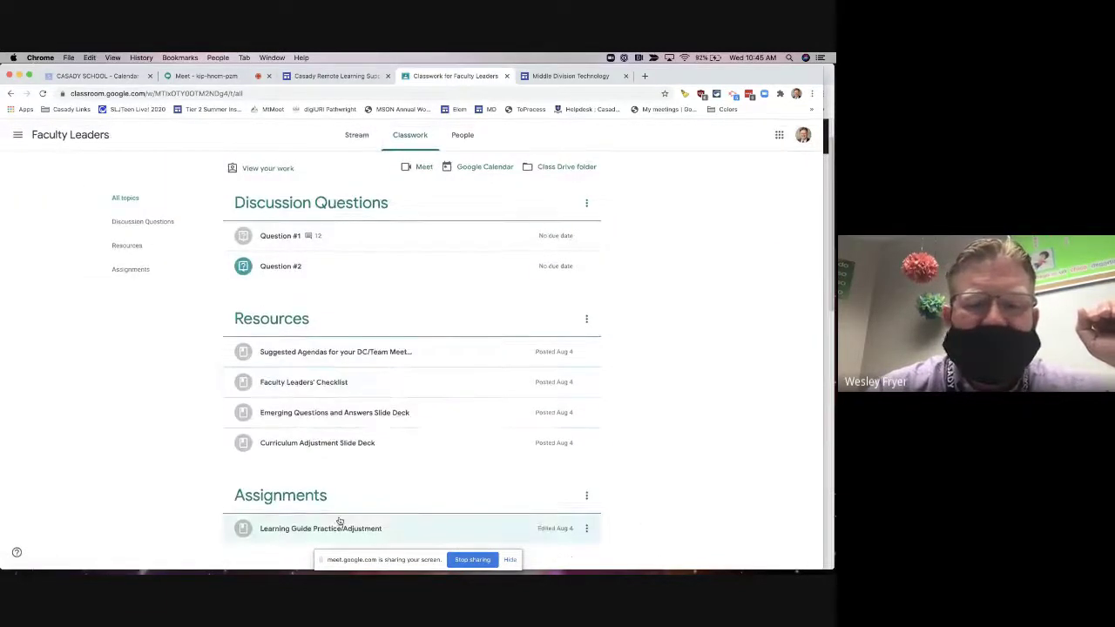
click(306, 528)
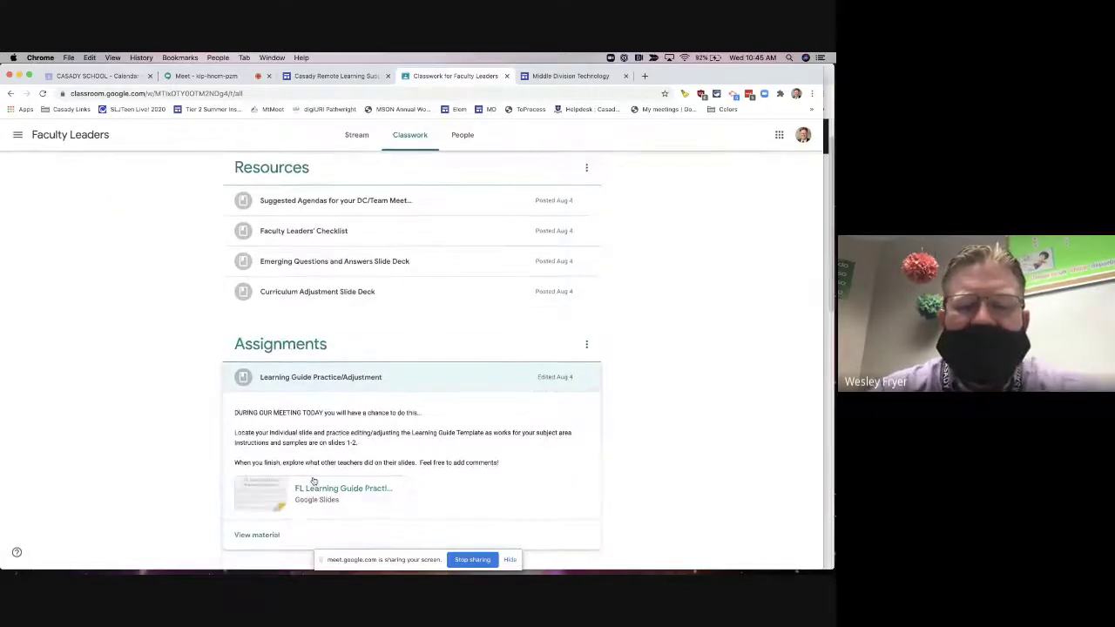
Open the FL Learning Guide Practice/Adjustment deck and step from slide 7 through to slide 15
click(321, 490)
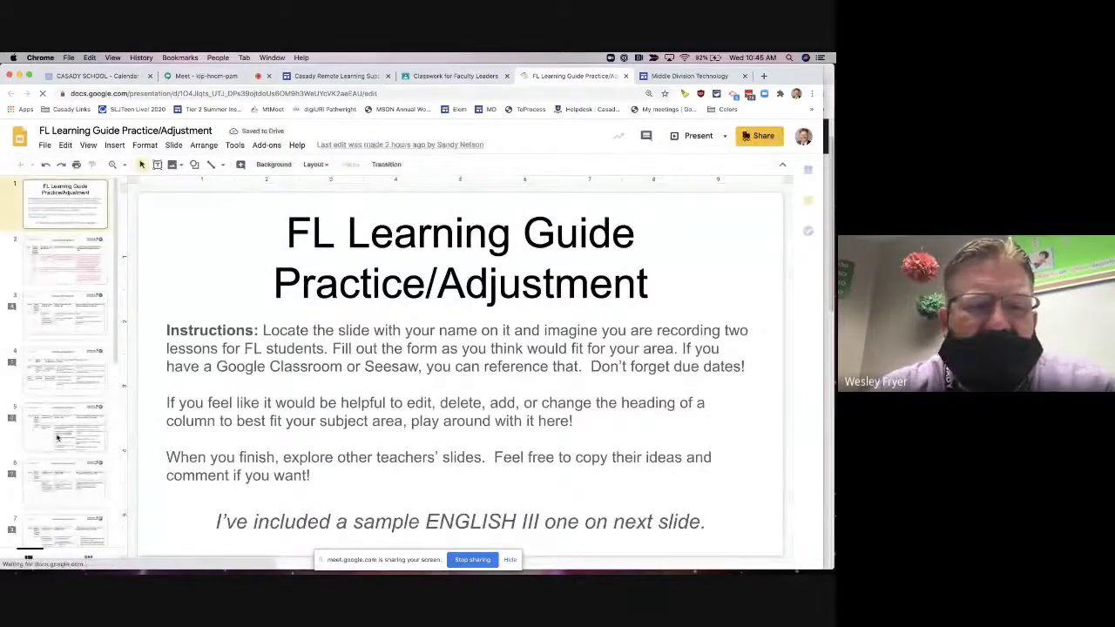
scroll(92, 440, down, 5)
click(81, 386)
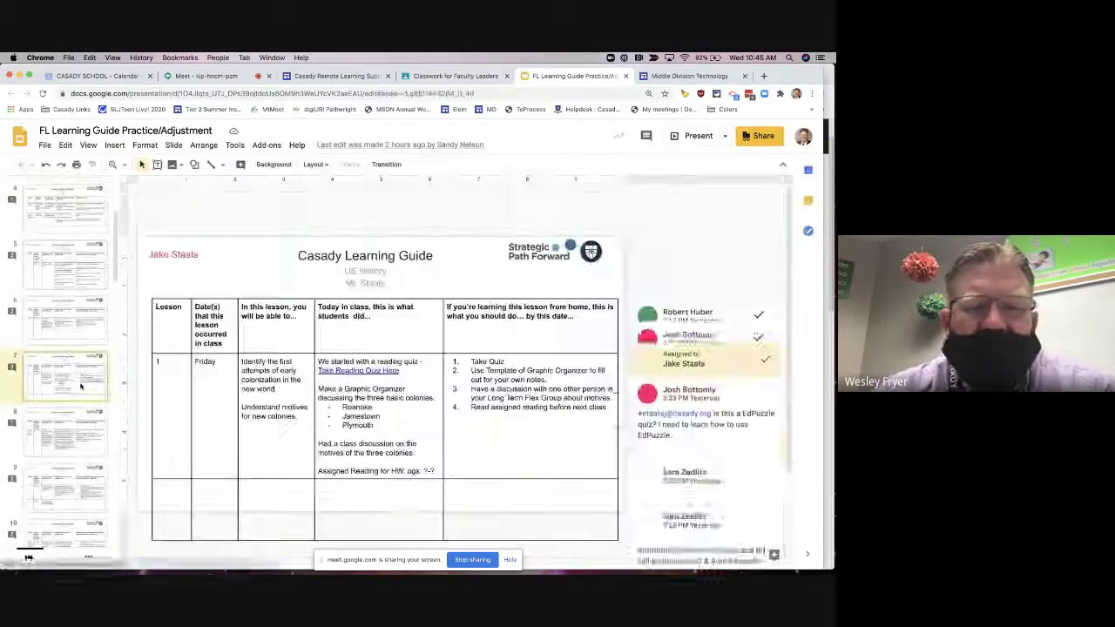
key(Down)
key(Down)
key(Down)
key(Down)
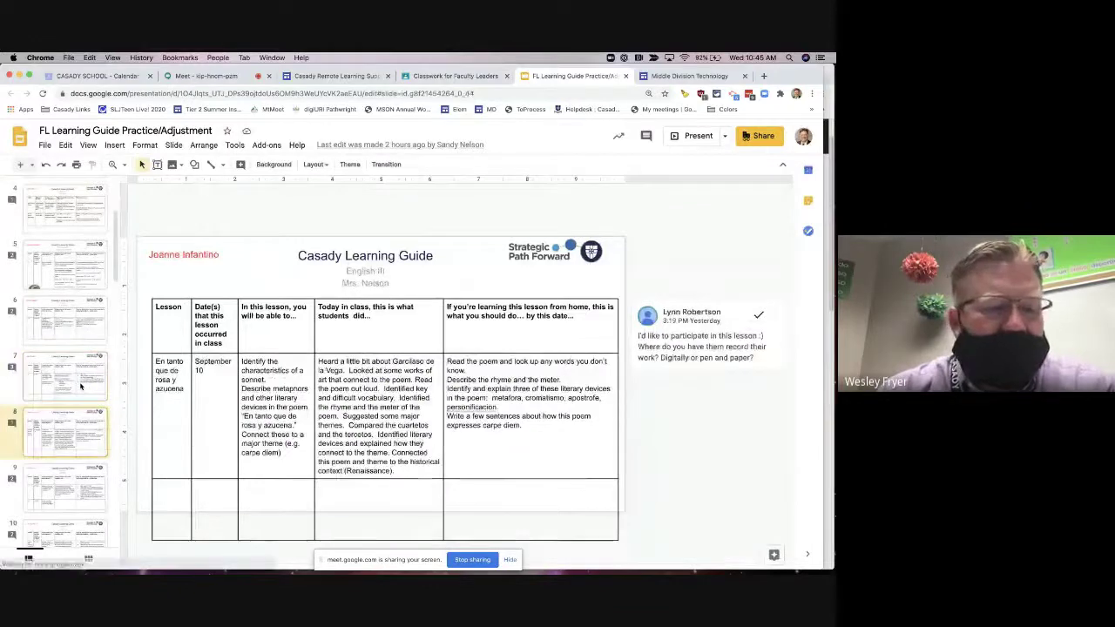
key(Down)
key(Down)
key(Down)
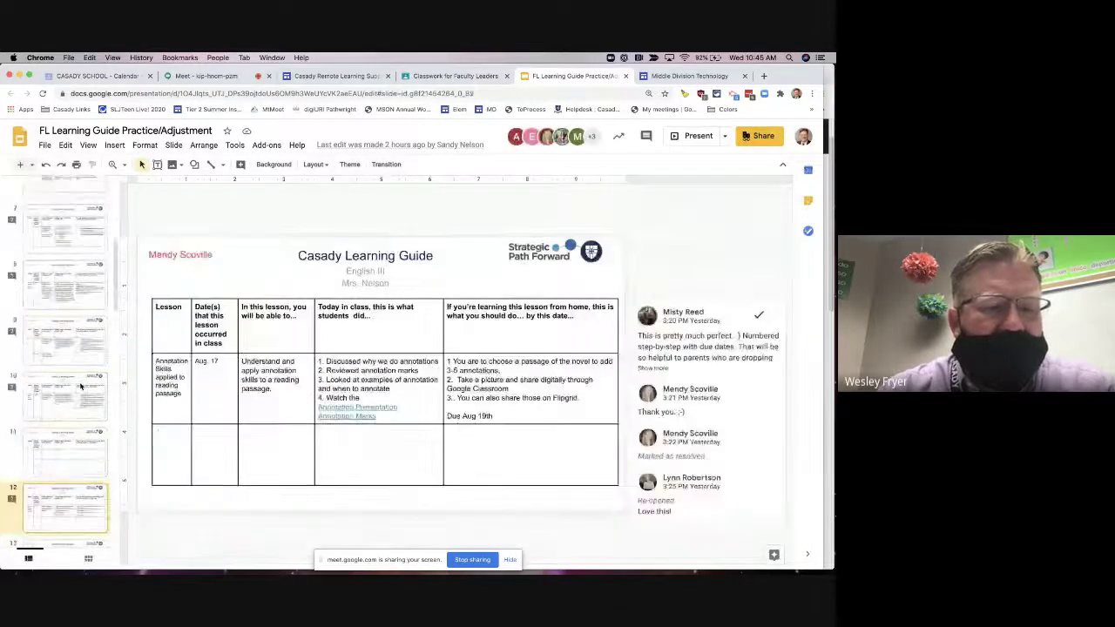
key(Down)
key(Down)
key(Down)
key(Down)
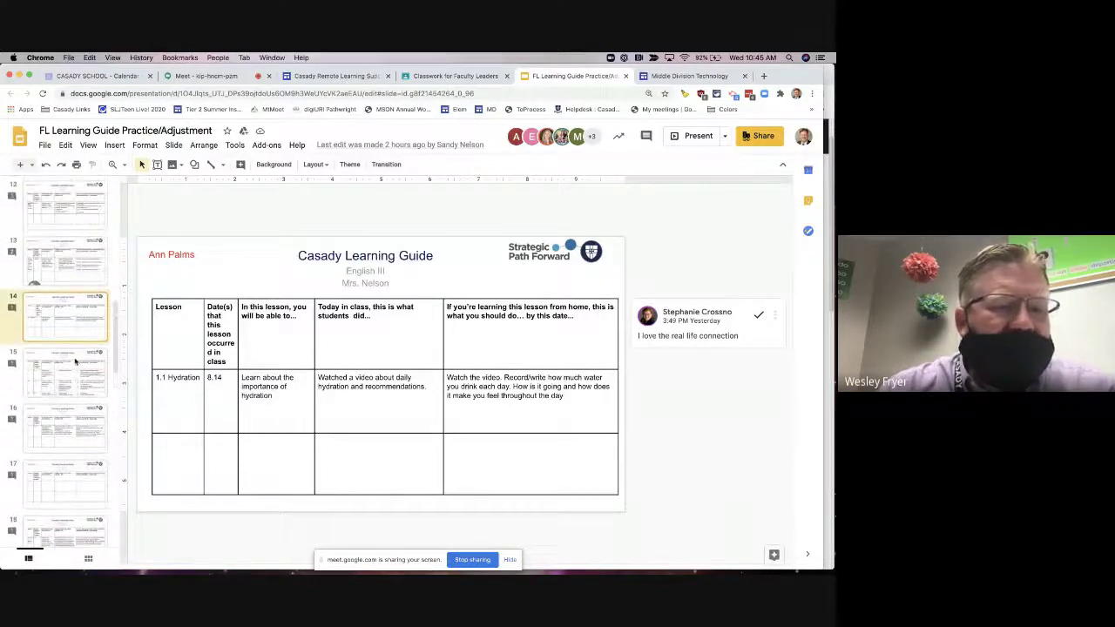
click(71, 371)
Step back through the earlier teachers' slides toward the sample slide
key(Up)
key(Up)
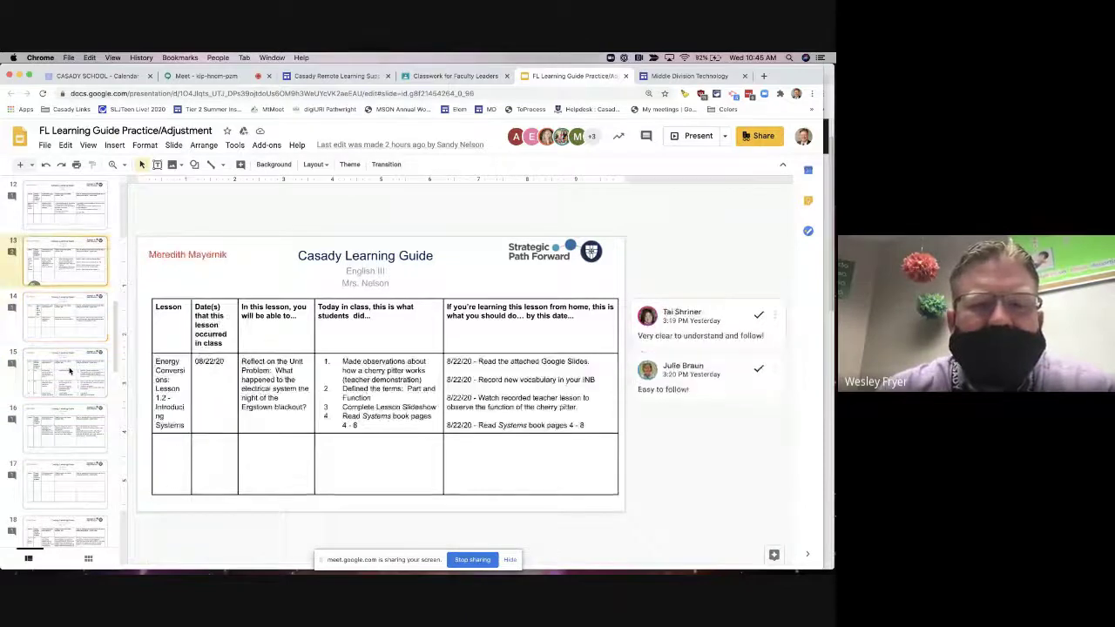
key(Up)
key(Up)
key(Up)
key(Up)
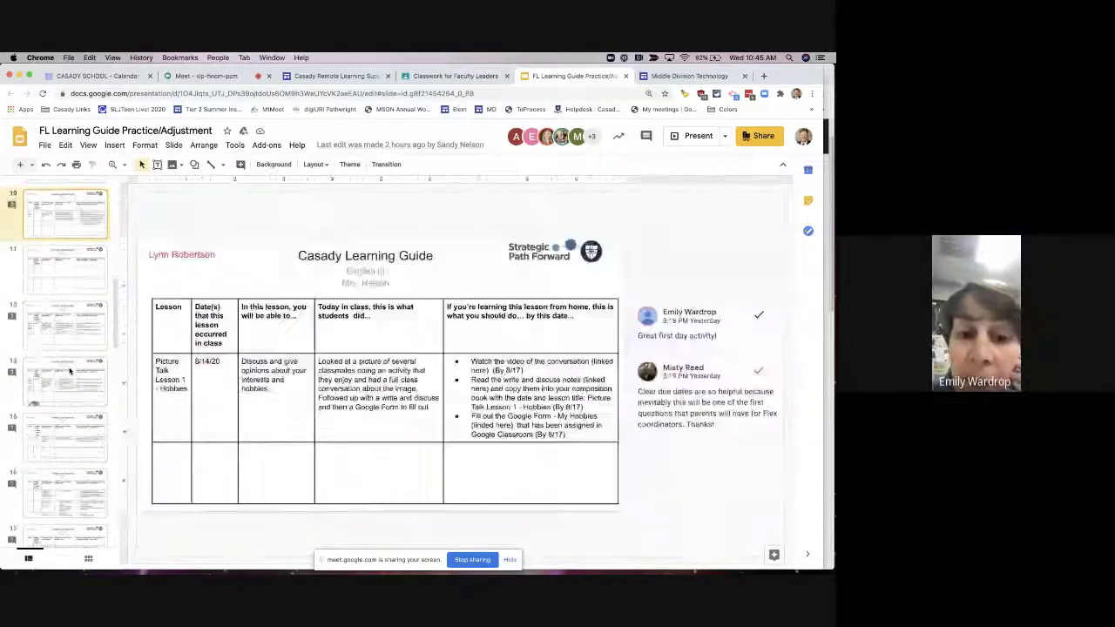
key(Up)
key(Up)
key(Up)
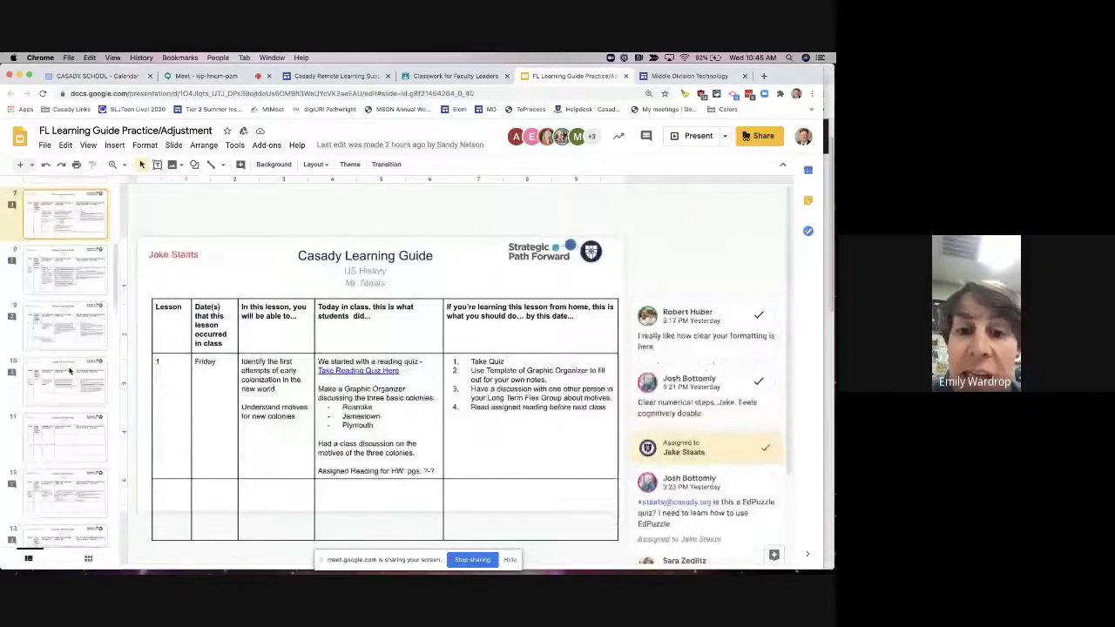
key(Up)
key(Up)
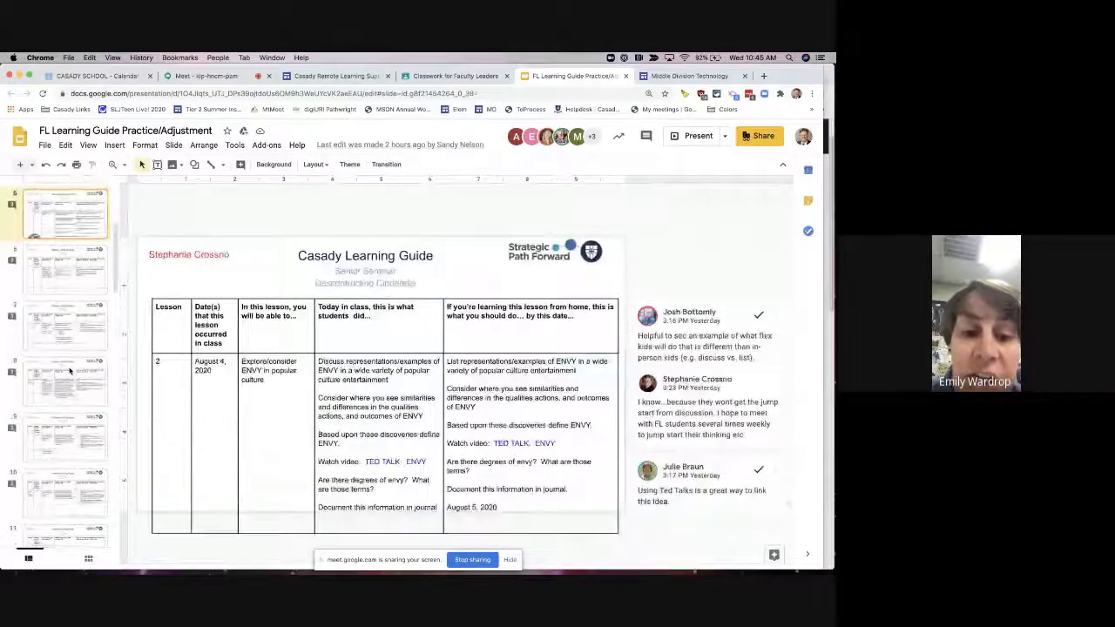
key(Up)
key(Up)
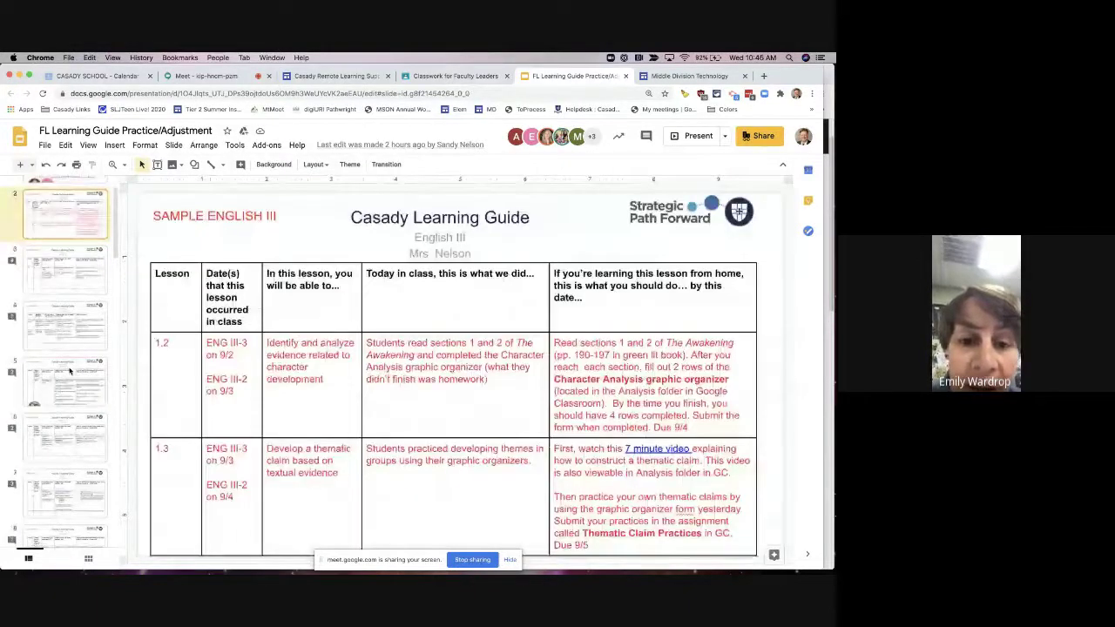
Advance again from slide 3 through slides 9, 14 and 17 to slide 21
key(Down)
key(Down)
key(Down)
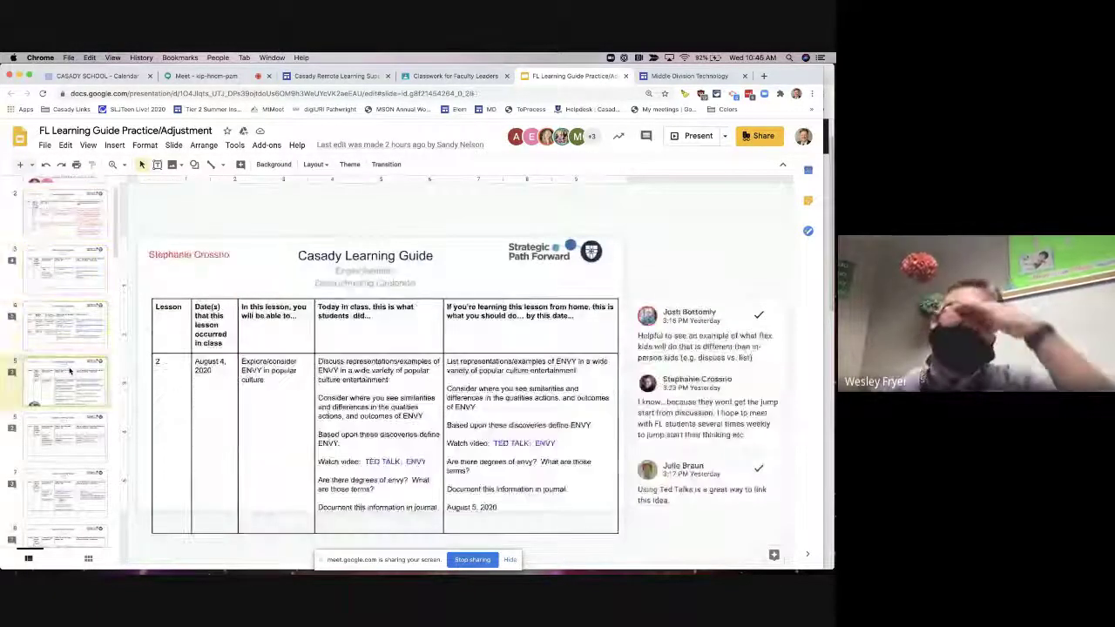
key(Down)
key(Down)
key(Down)
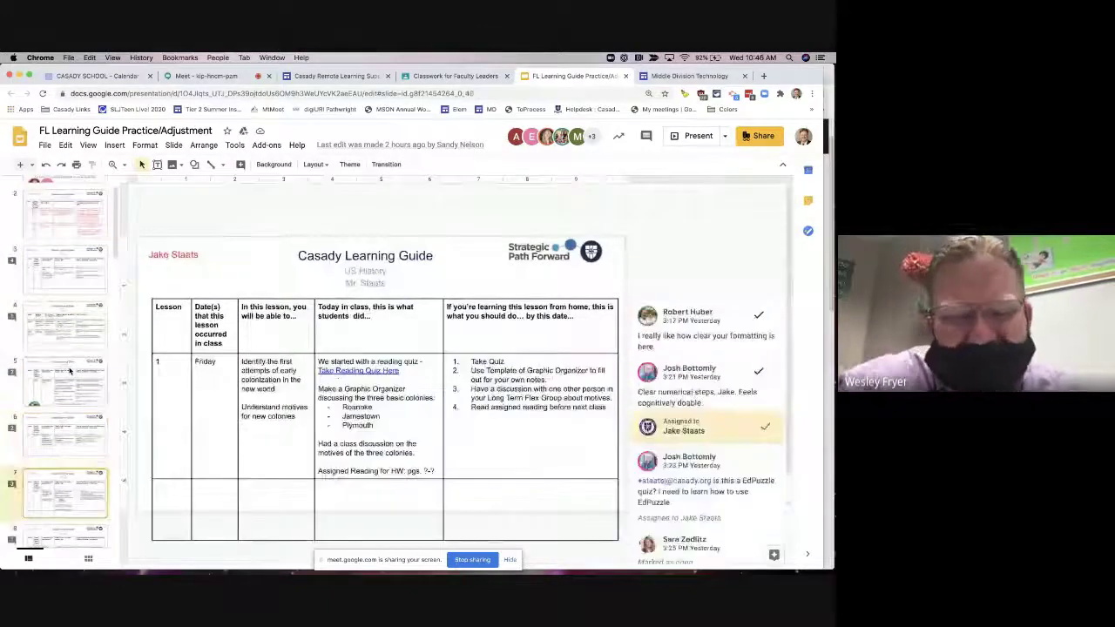
key(Down)
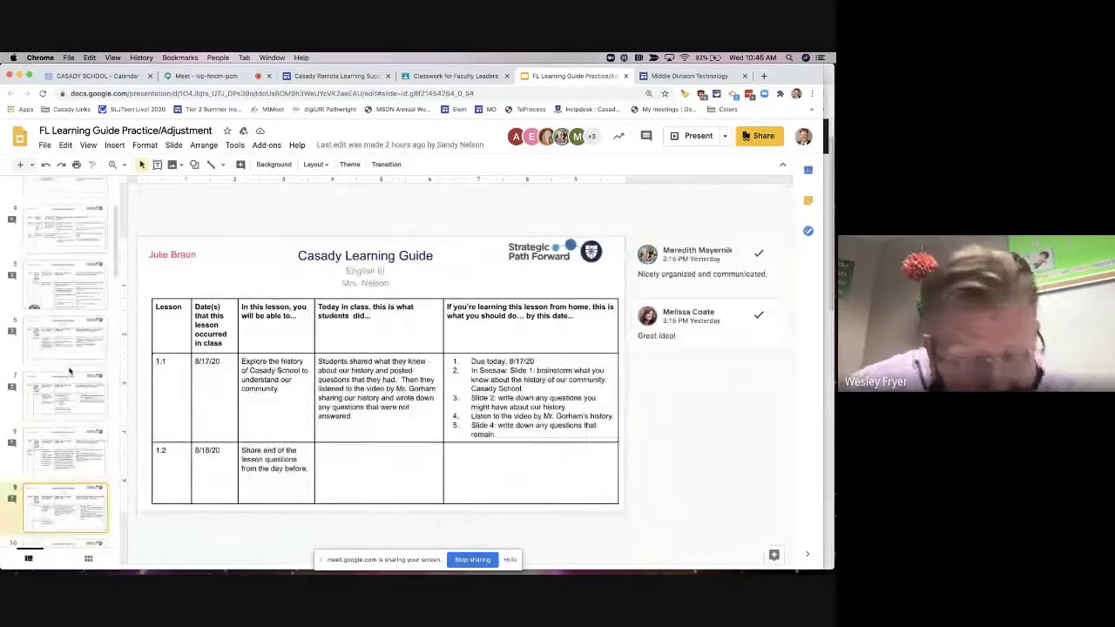
key(Down)
key(Down)
key(Down)
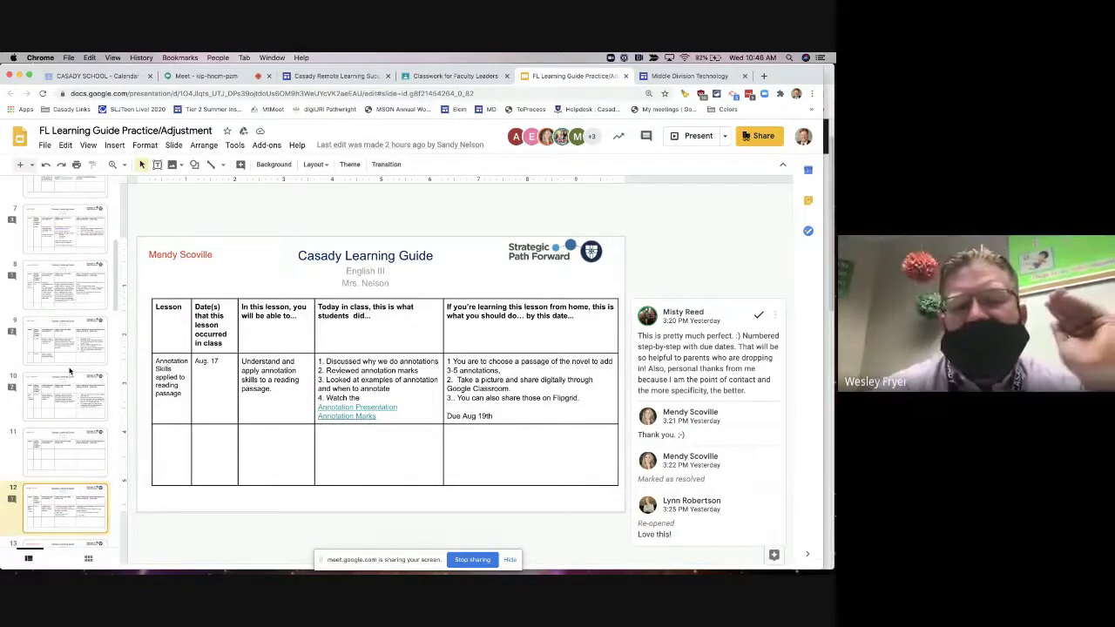
key(Down)
key(Down)
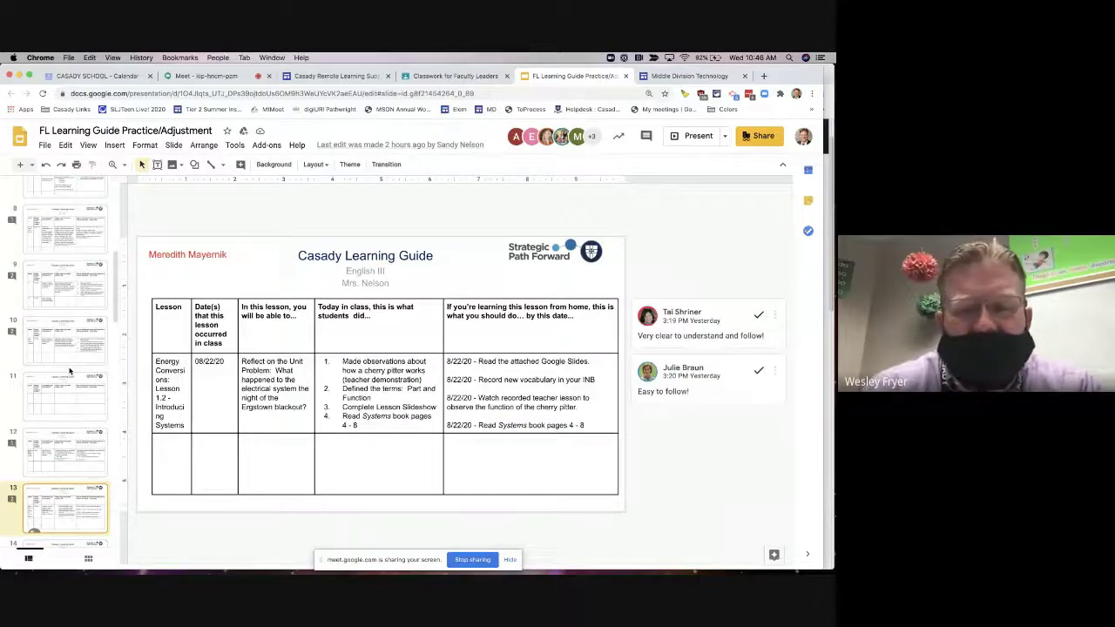
key(Down)
key(Down)
key(Down)
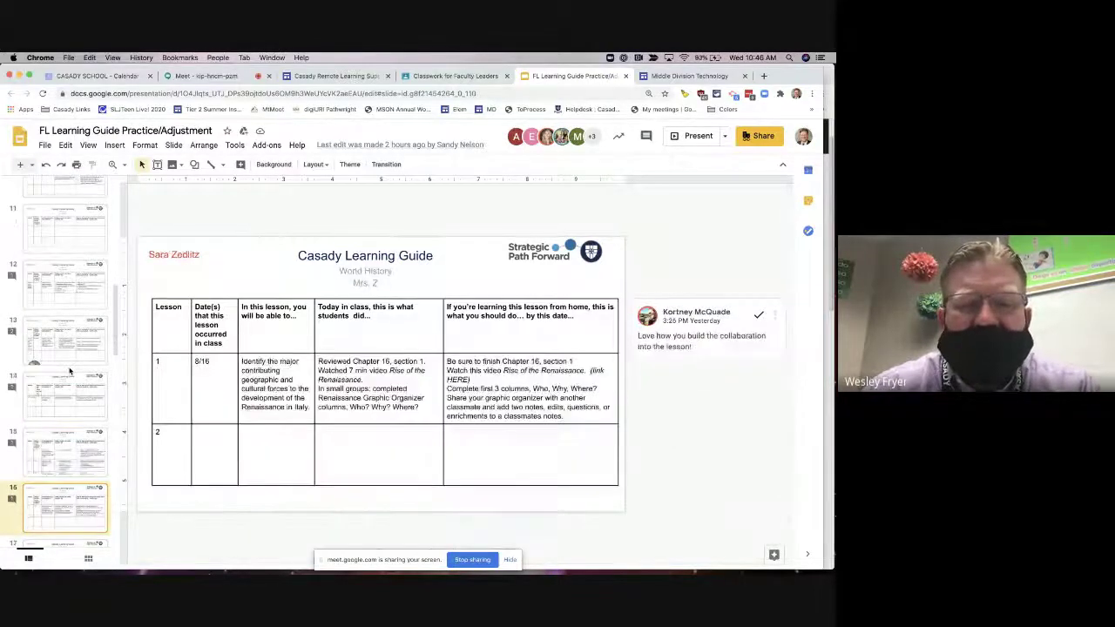
key(Down)
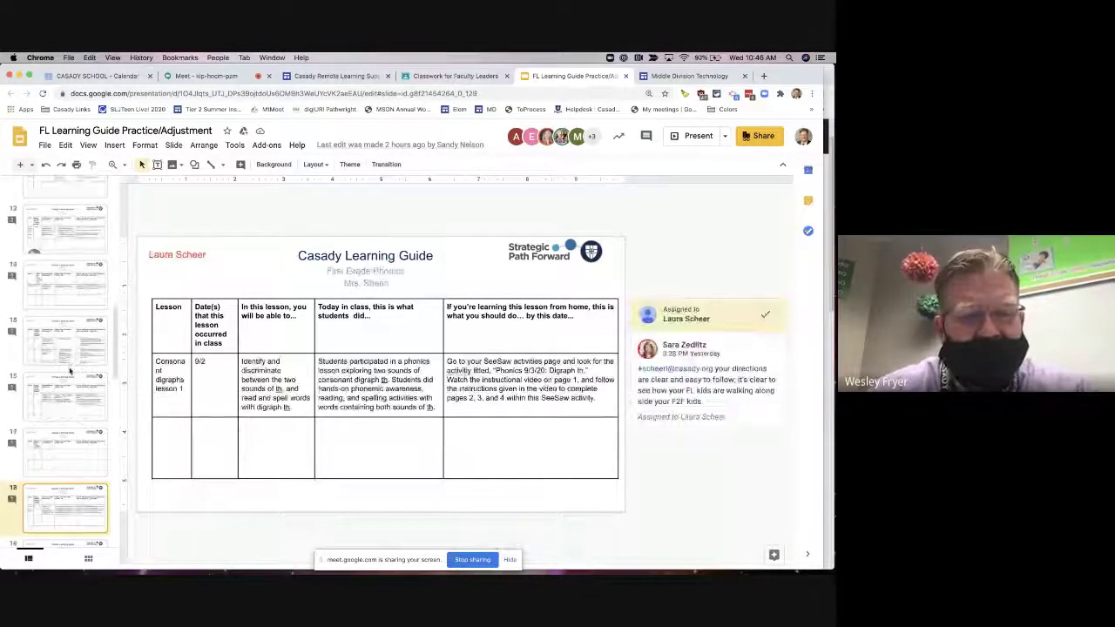
key(Down)
key(Down)
key(Down)
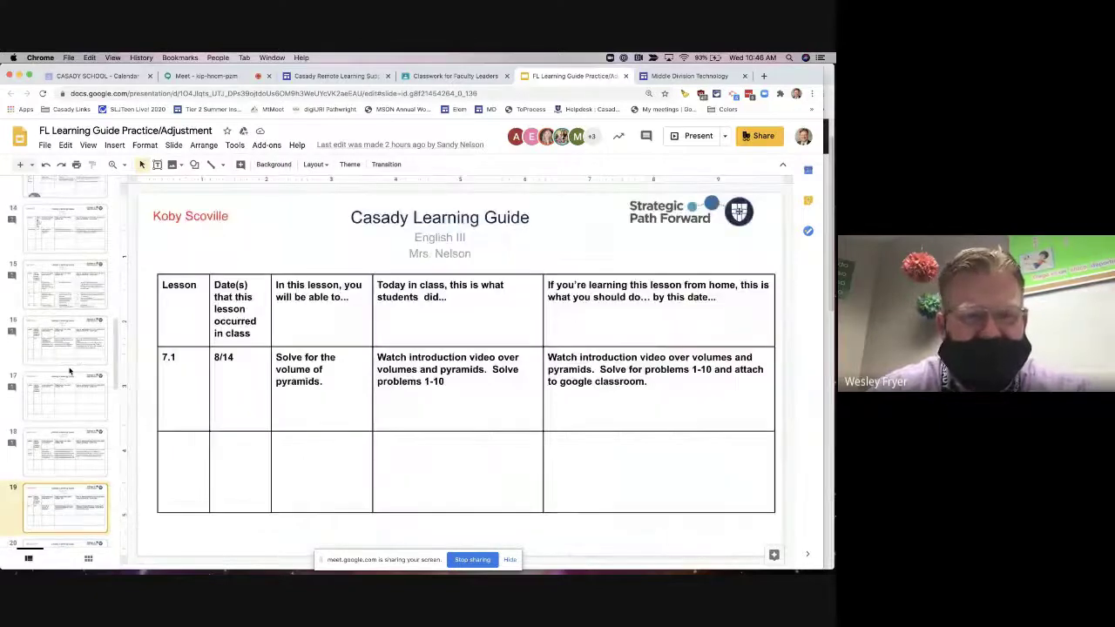